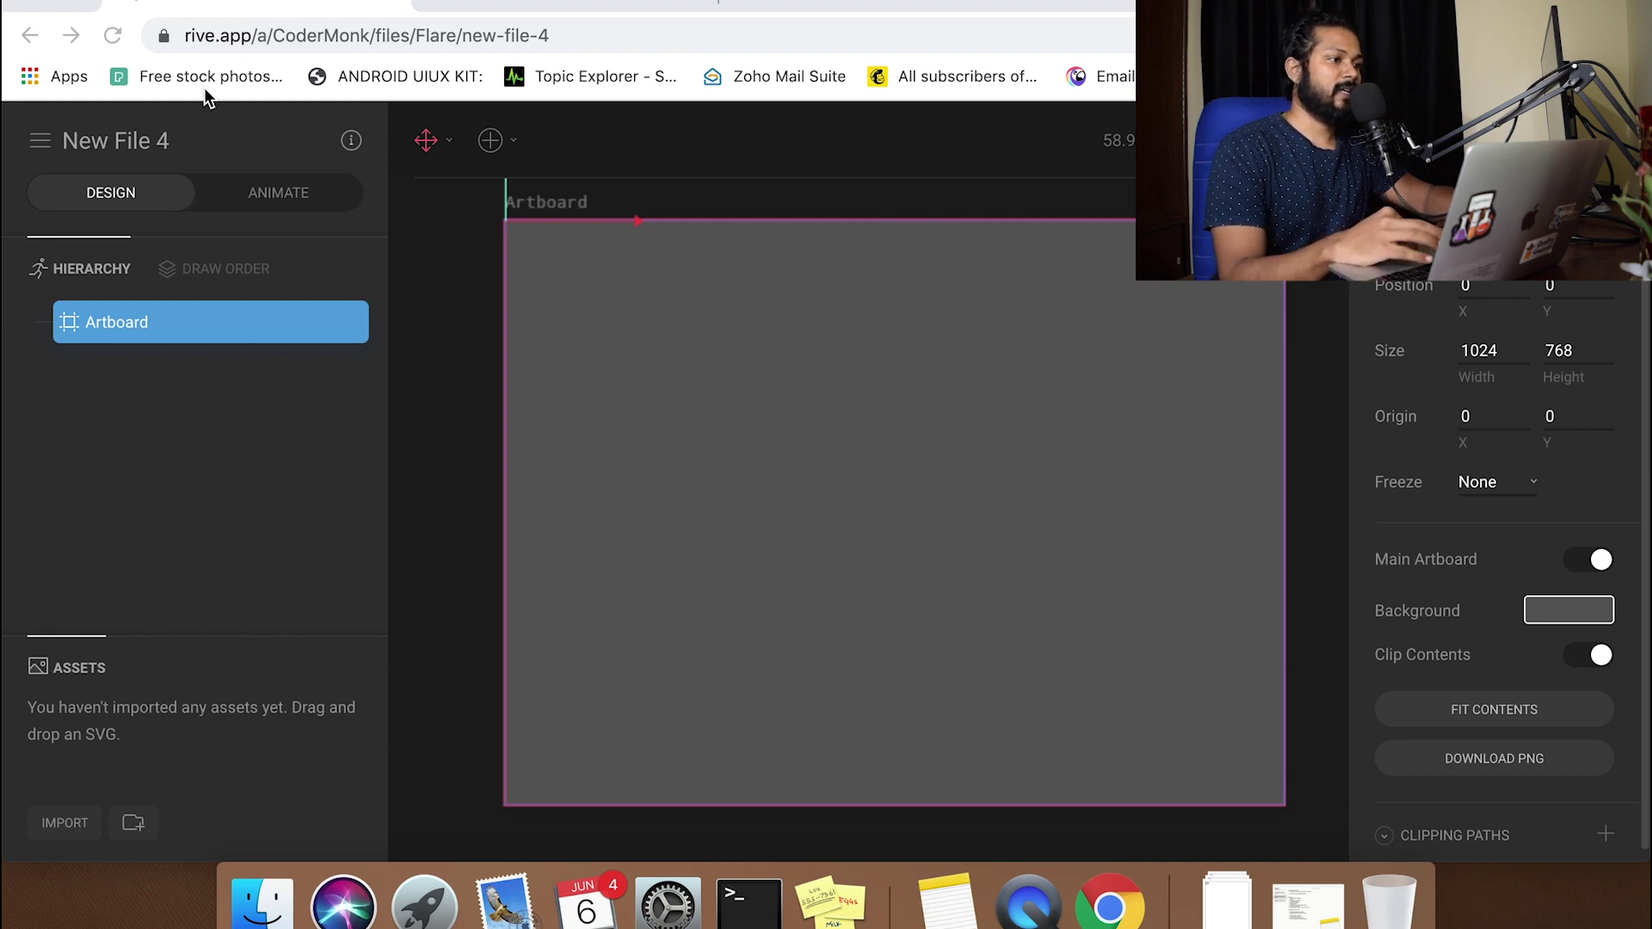
Replace the 'New File 4' title with 'CircularButton', fixing the capital B
double_click(133, 140)
key("super+a")
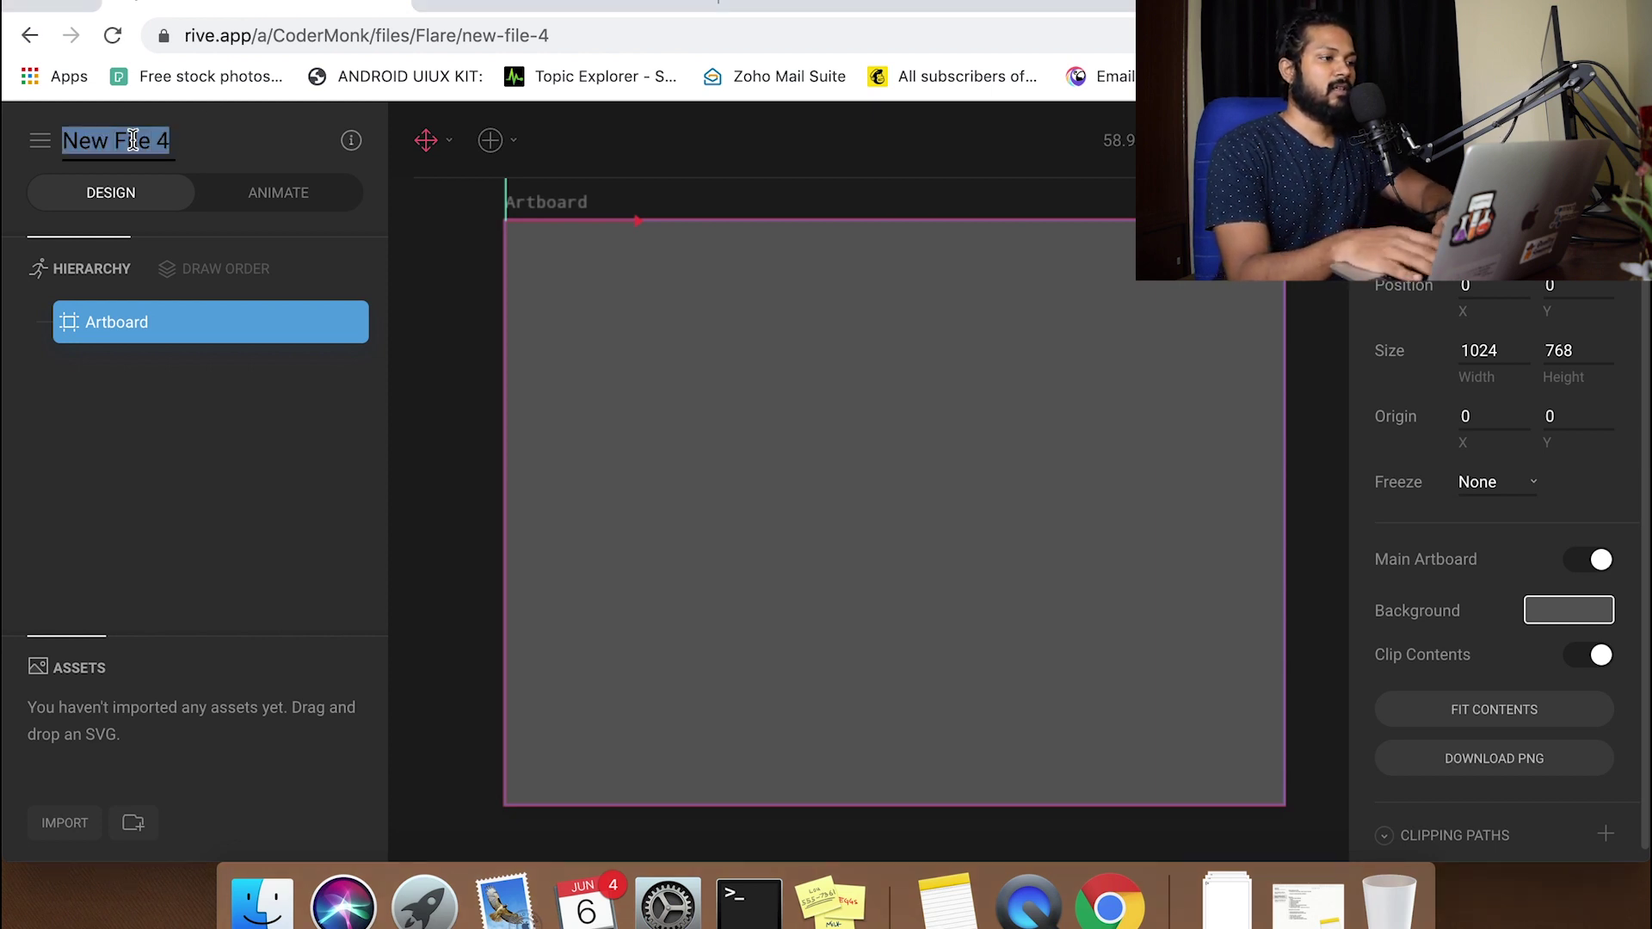
type("Circular")
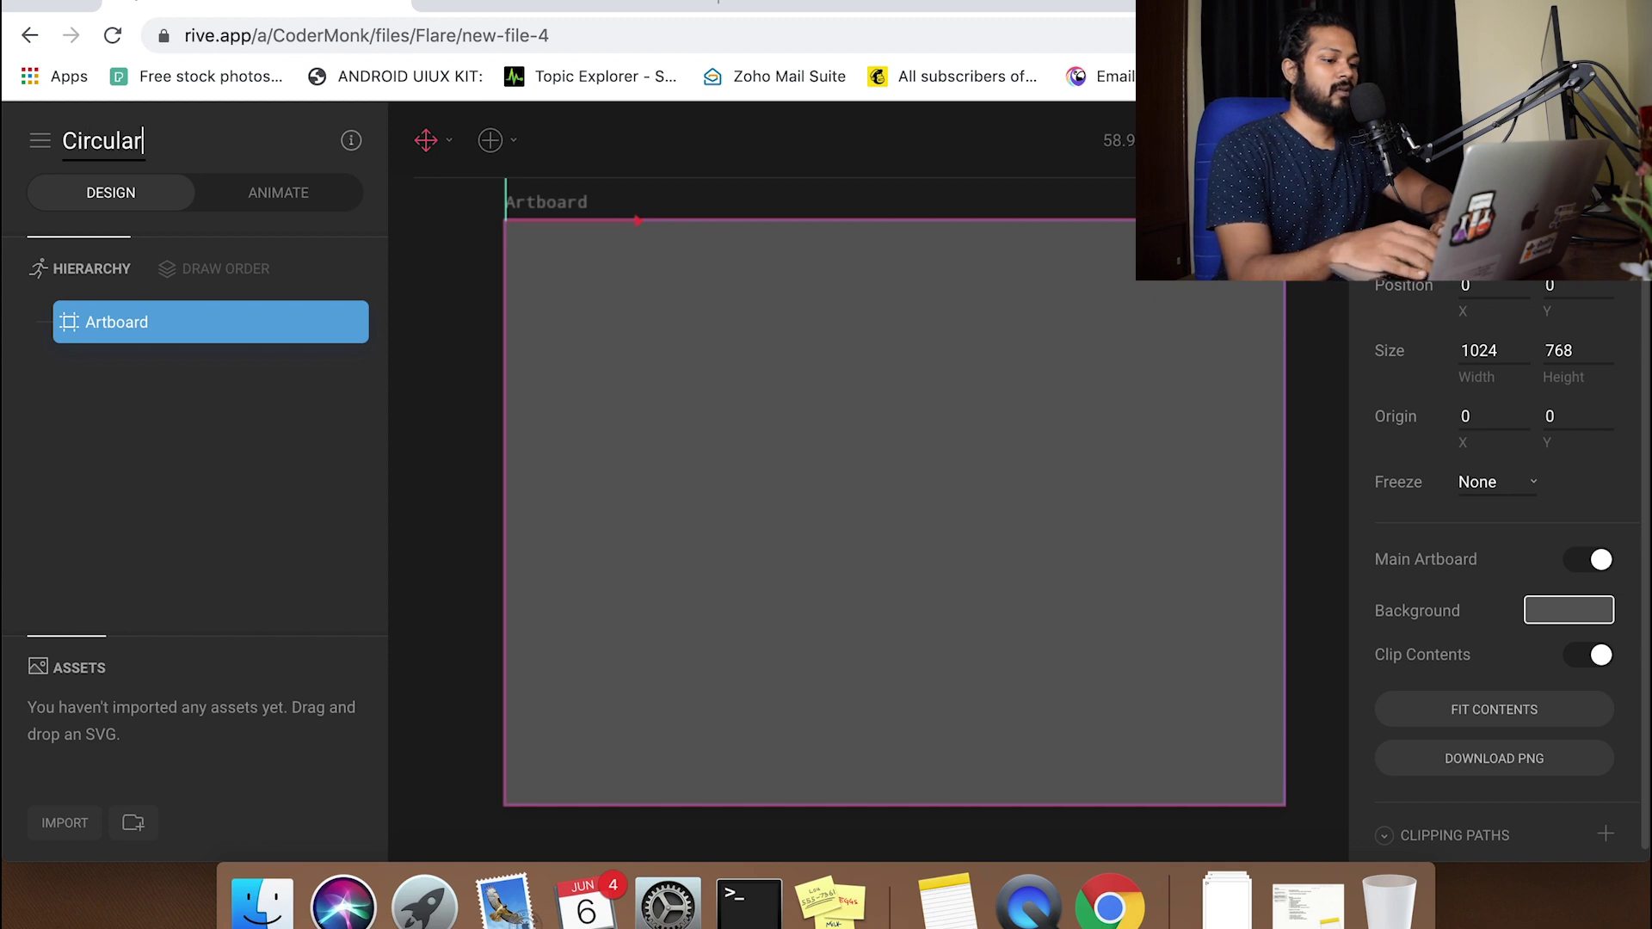
type("button")
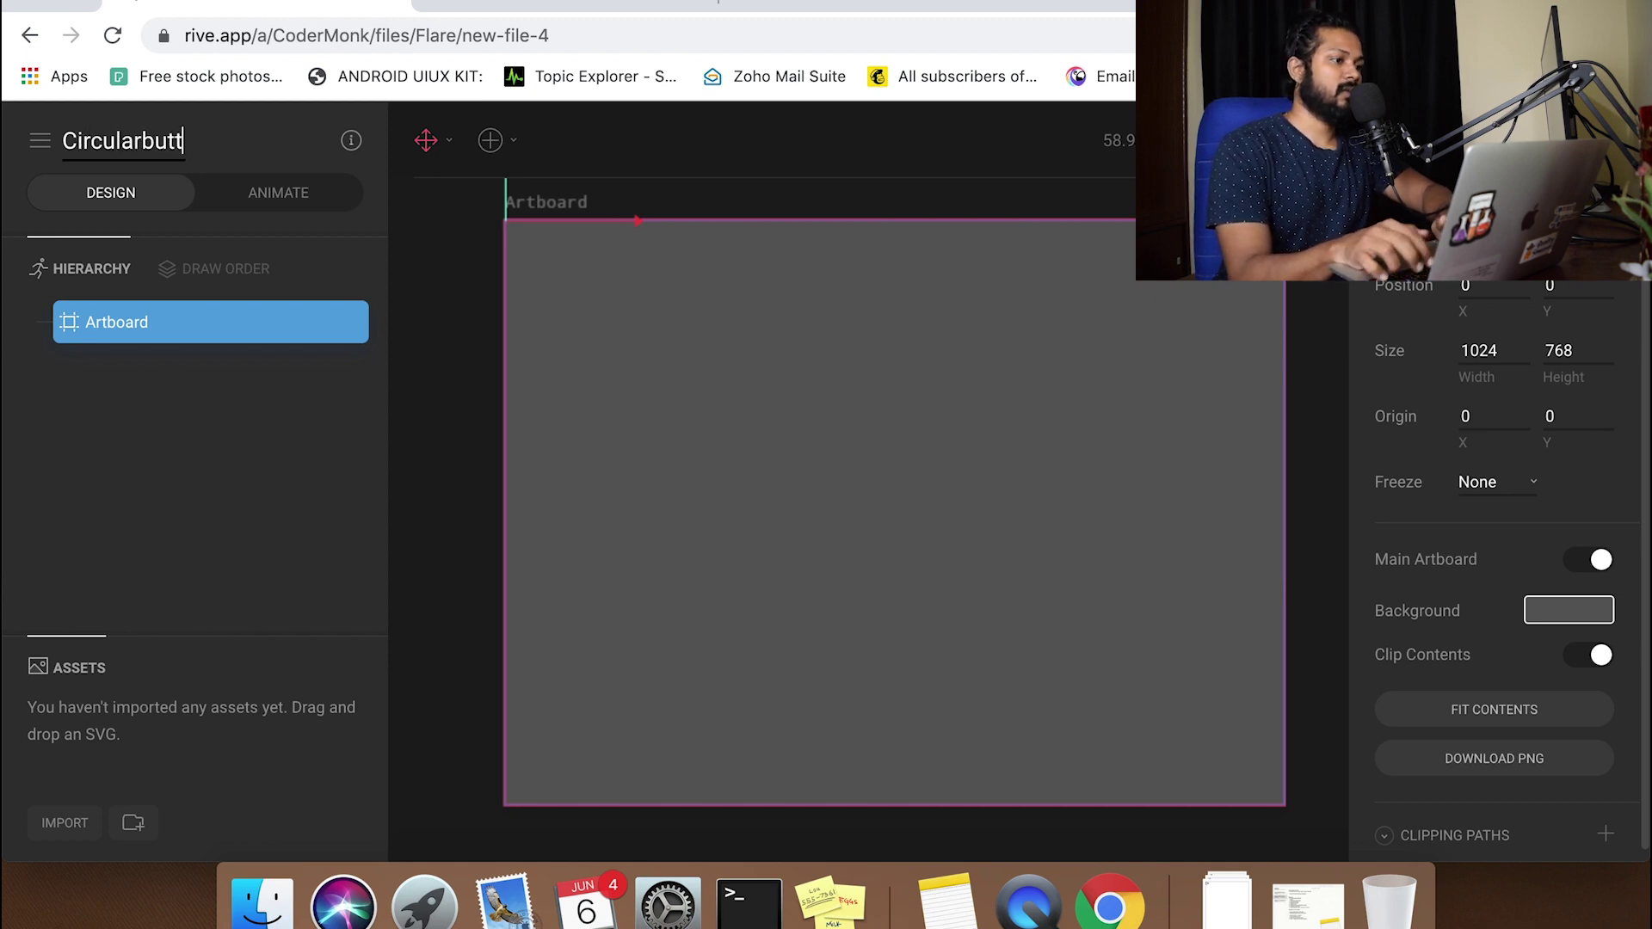
key("Left")
key("Left")
key("Left")
key("Left")
key("Left")
key("Left")
key("Left")
key("Left")
key("Left")
key("Left")
key("Left")
key("Left")
key("Right")
key("Right")
key("Right")
key("Right")
key("Right")
key("Right")
key("Right")
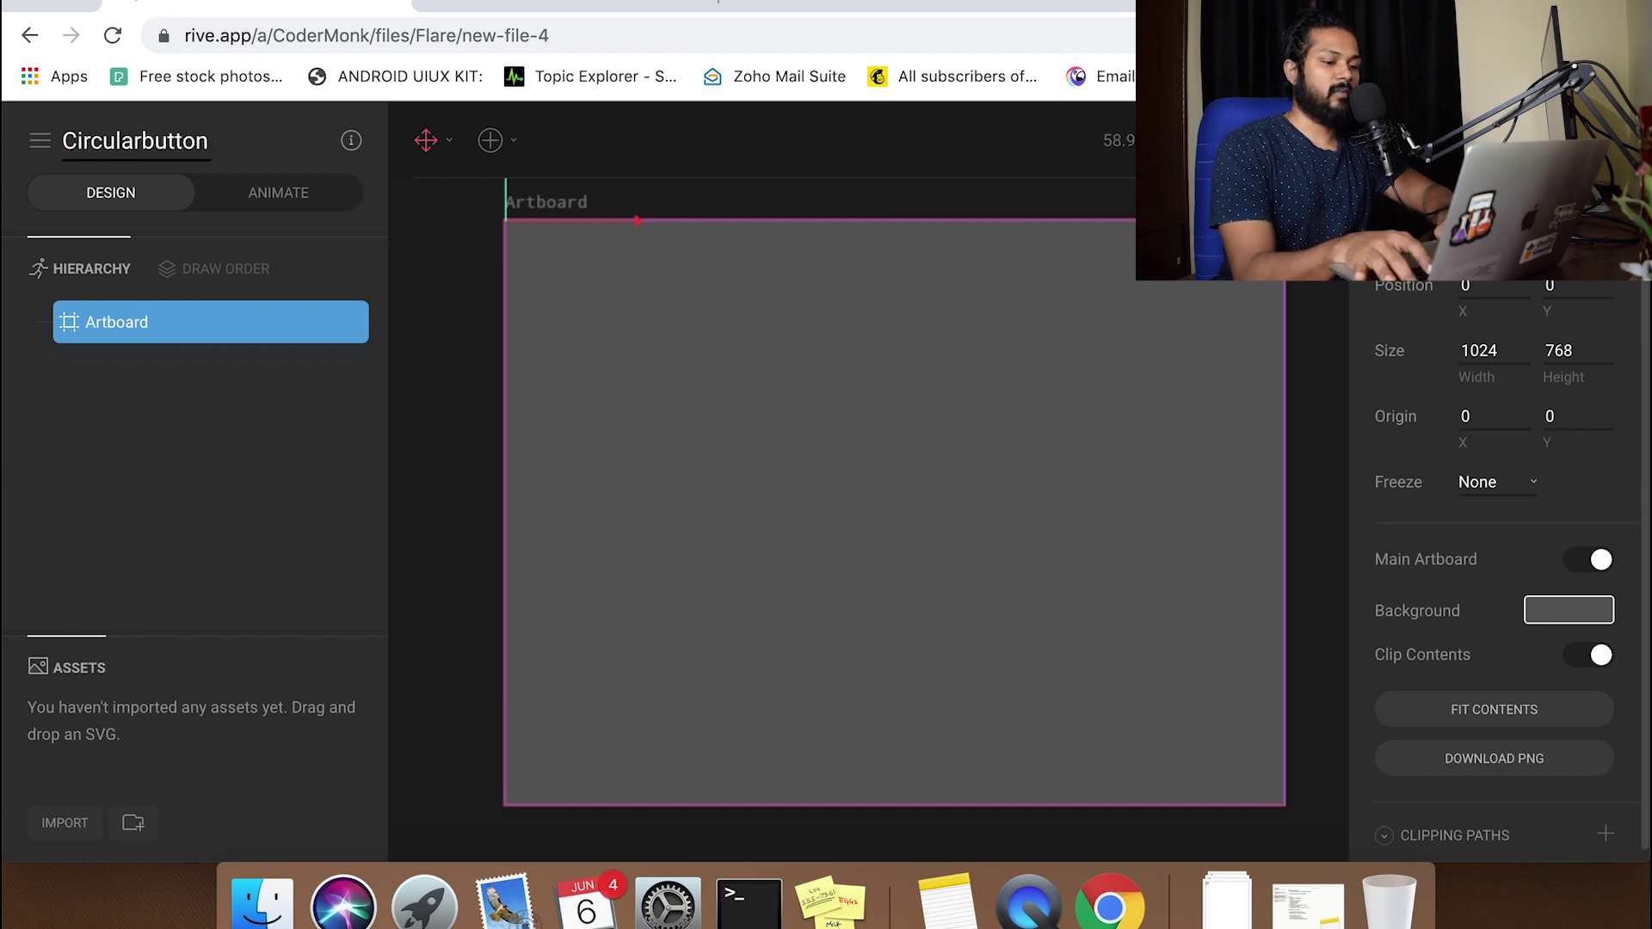
key("BackSpace")
type("B")
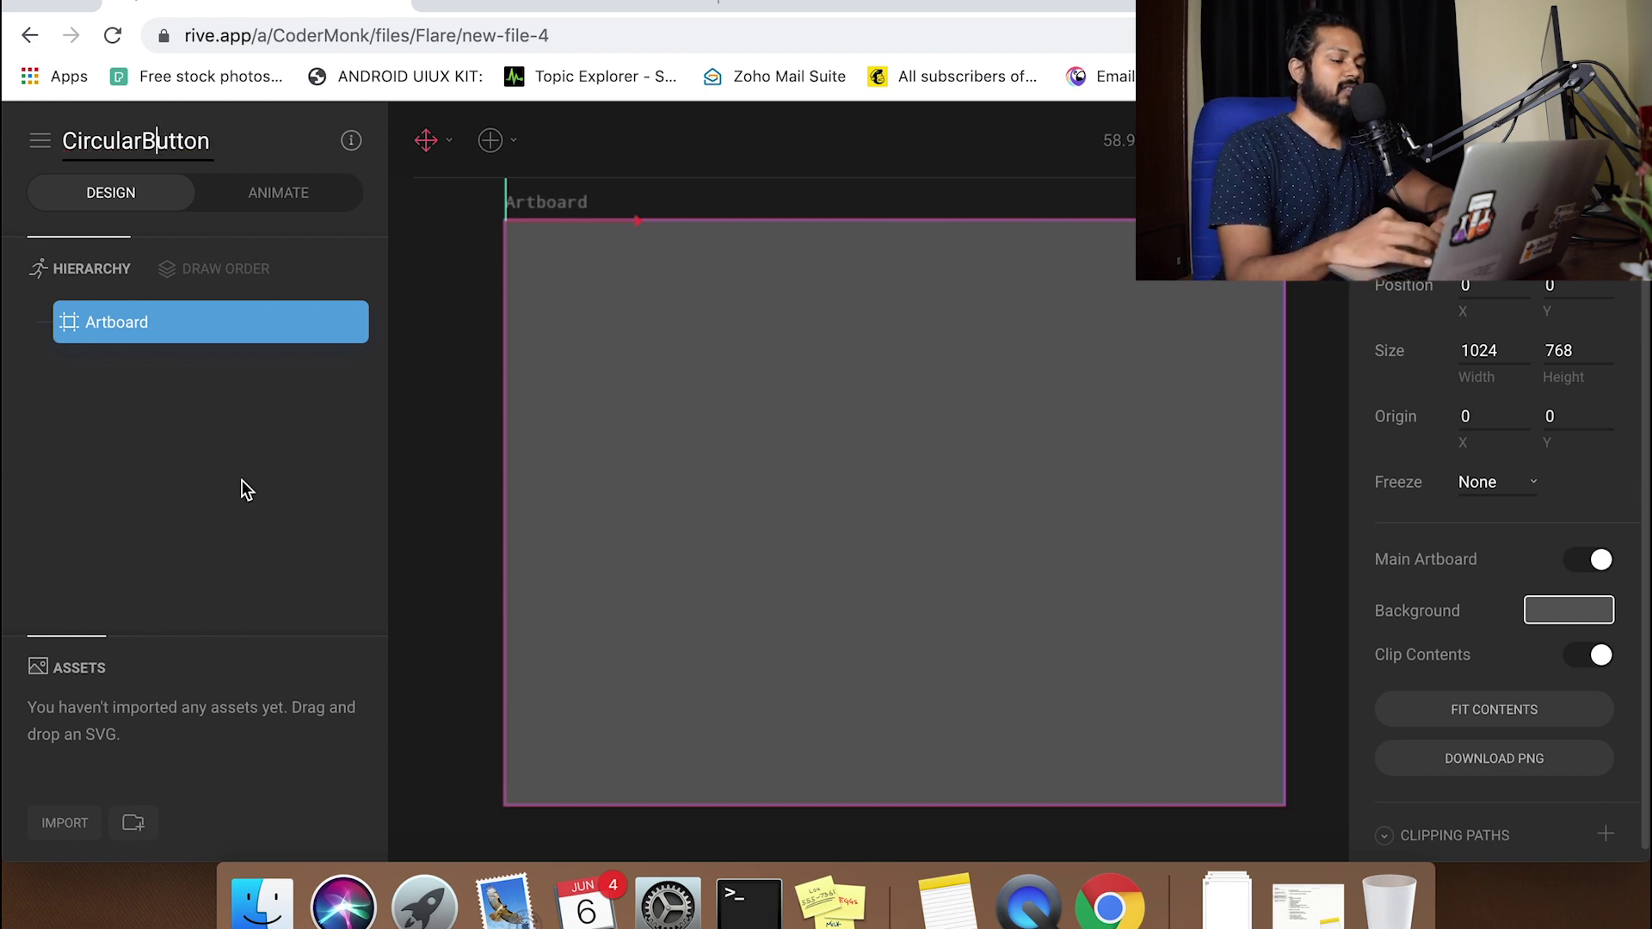
key("Return")
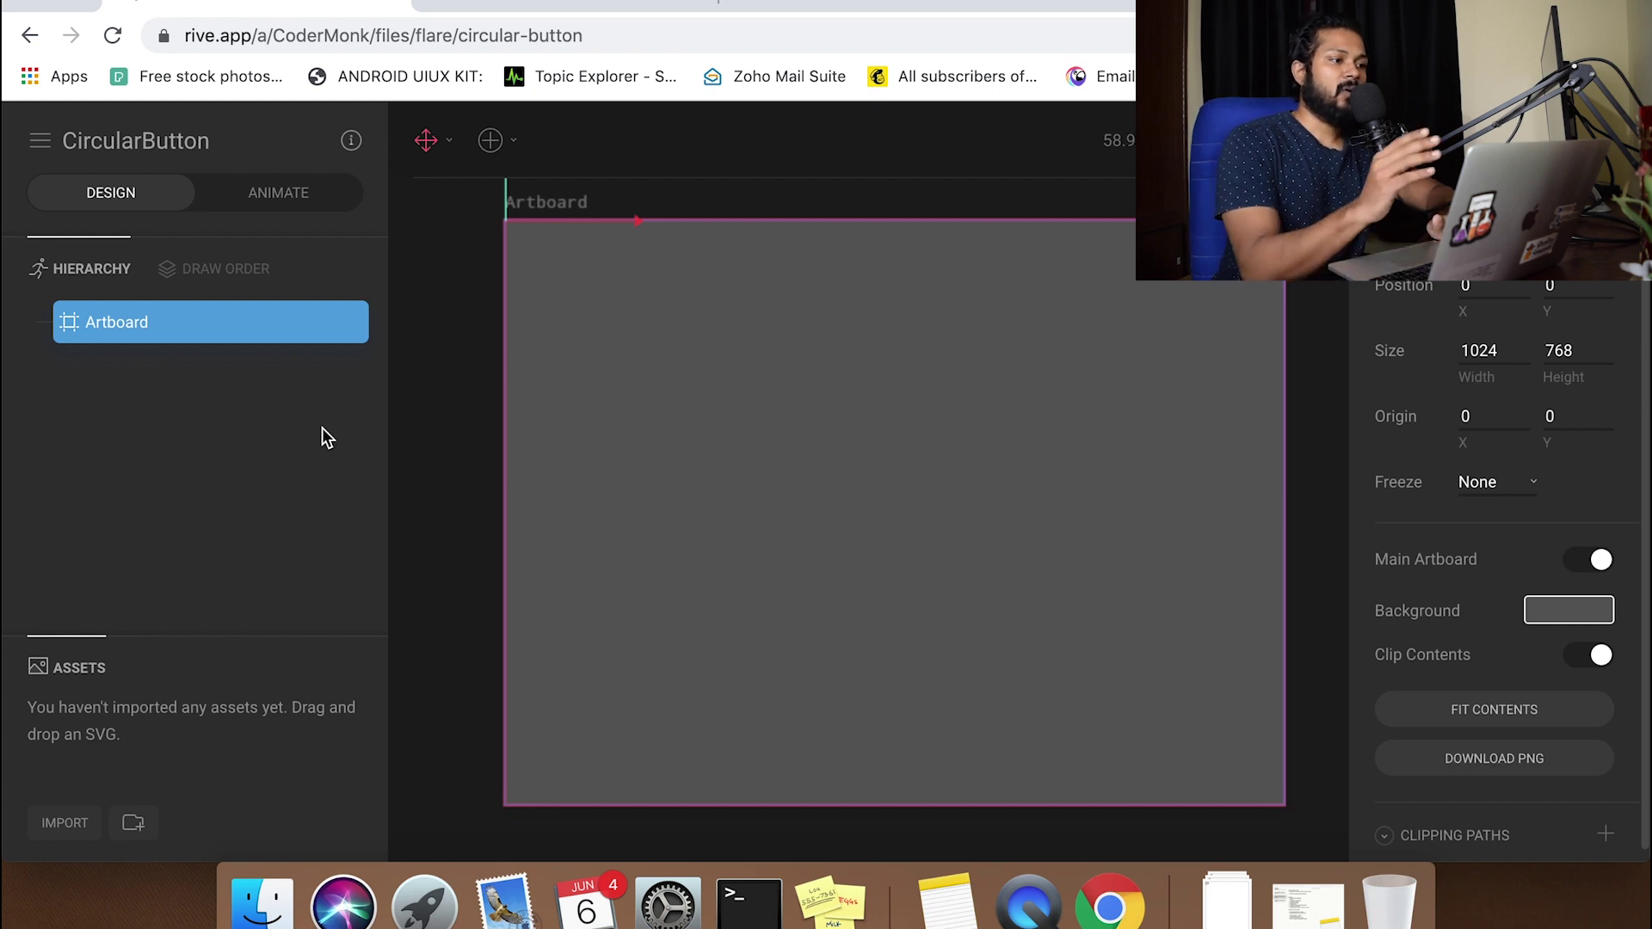
left_click(508, 140)
Draw an ellipse in the middle of the artboard
mouse_move(538, 222)
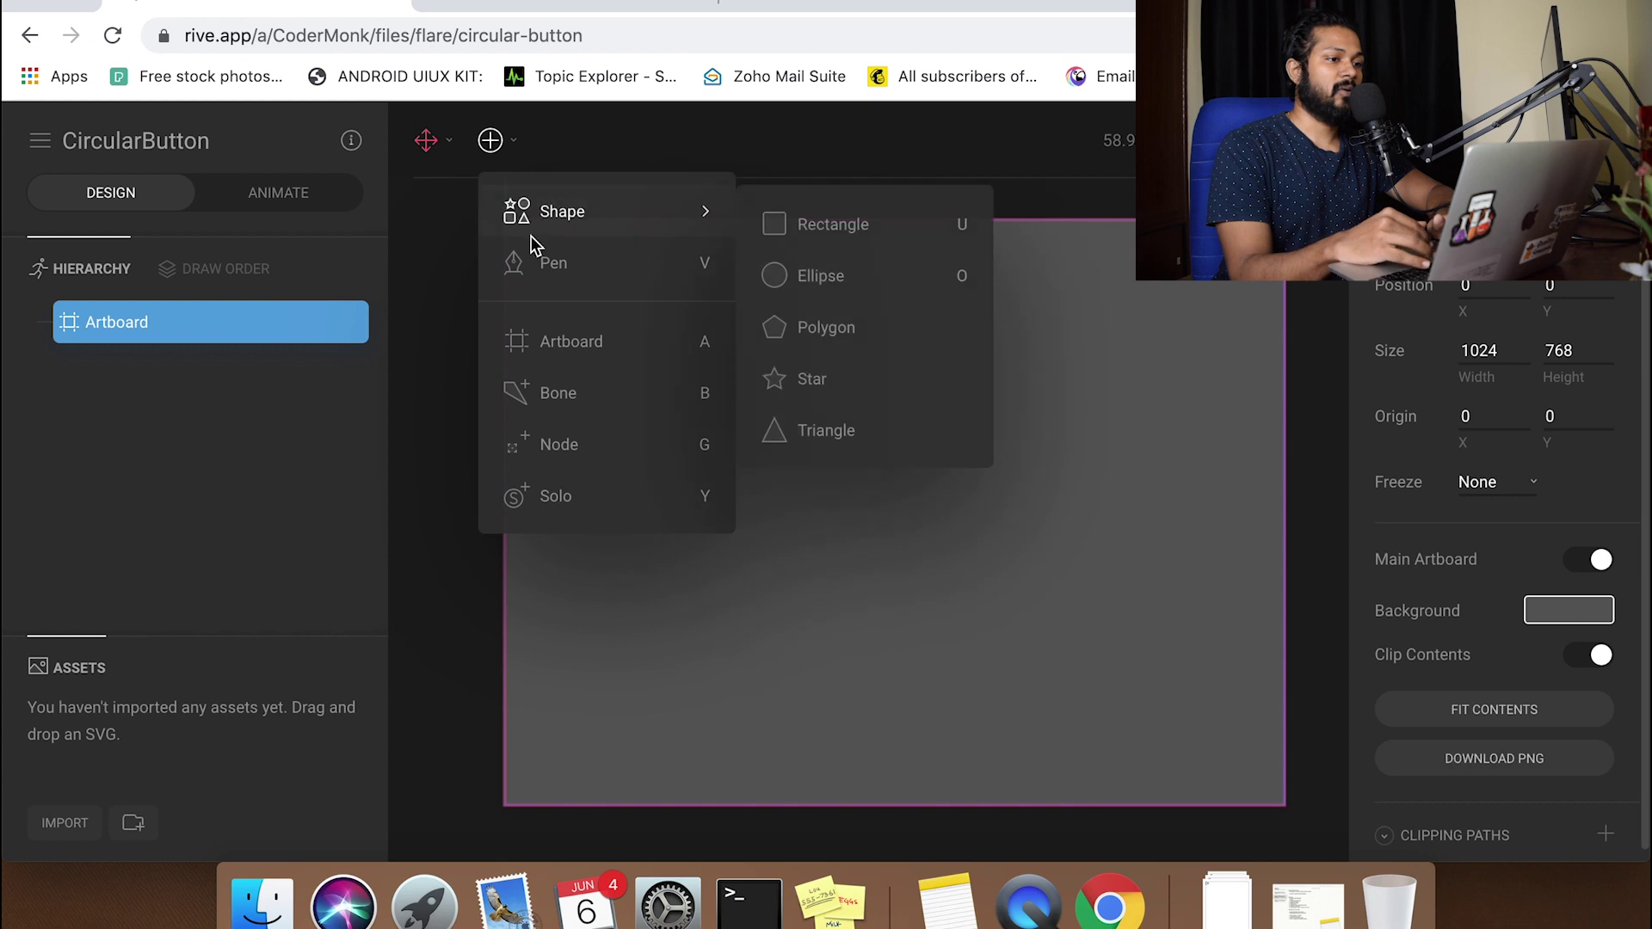
left_click(884, 277)
left_click_drag(823, 443, 962, 577)
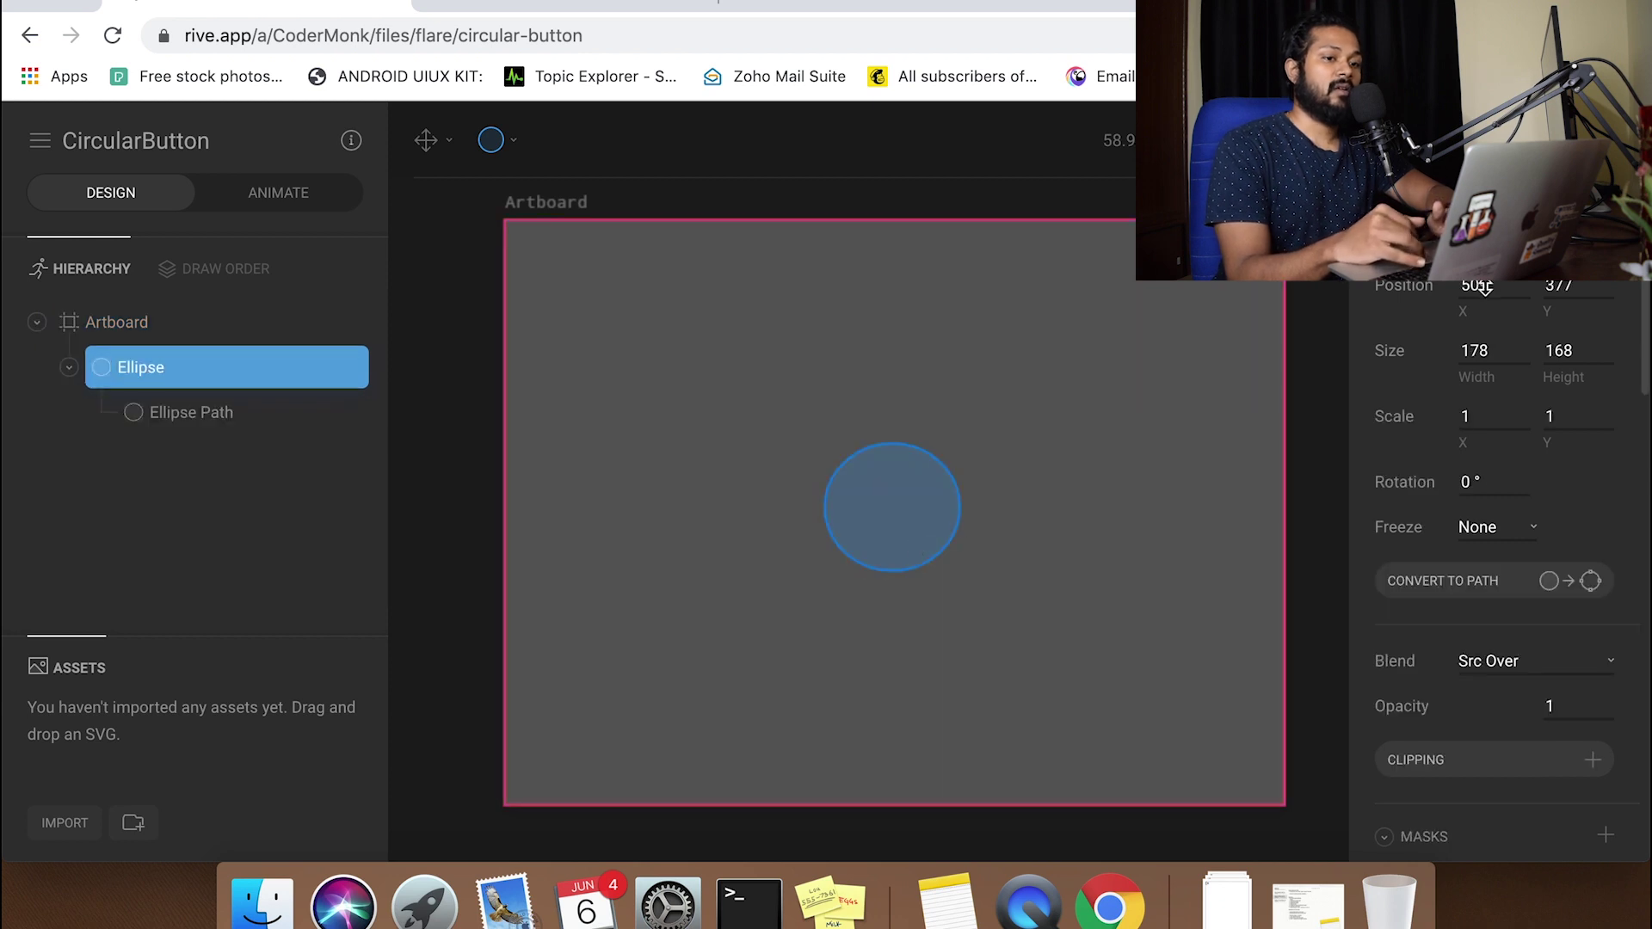
Resize the ellipse to a 150 × 150 circle
double_click(1473, 347)
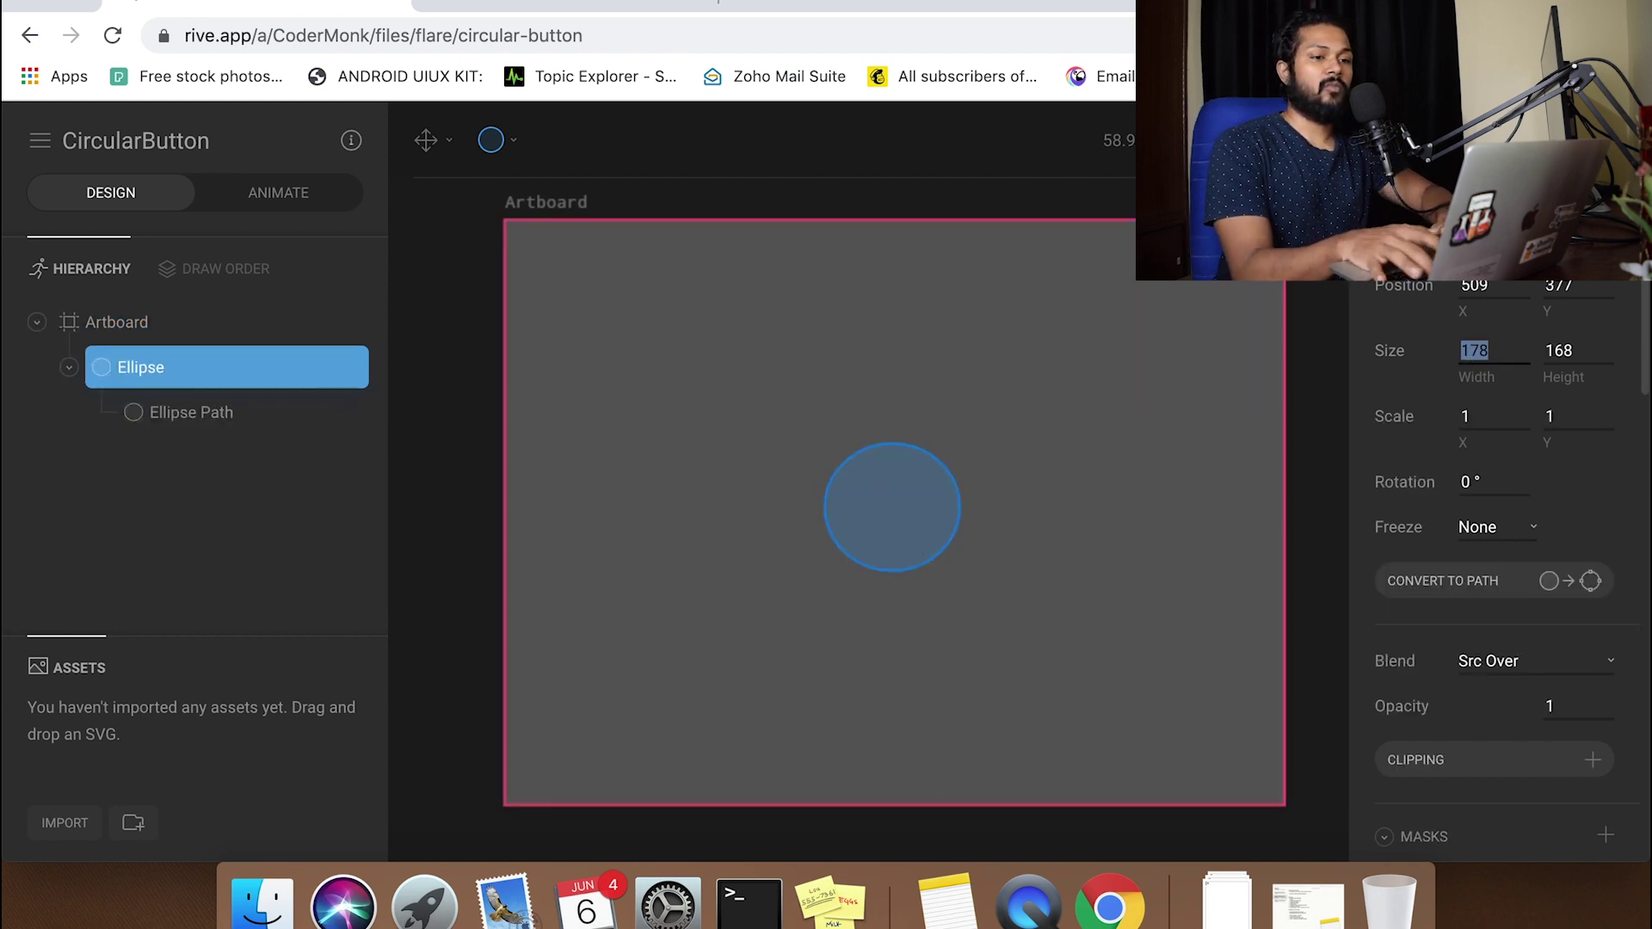
type("150")
key("Return")
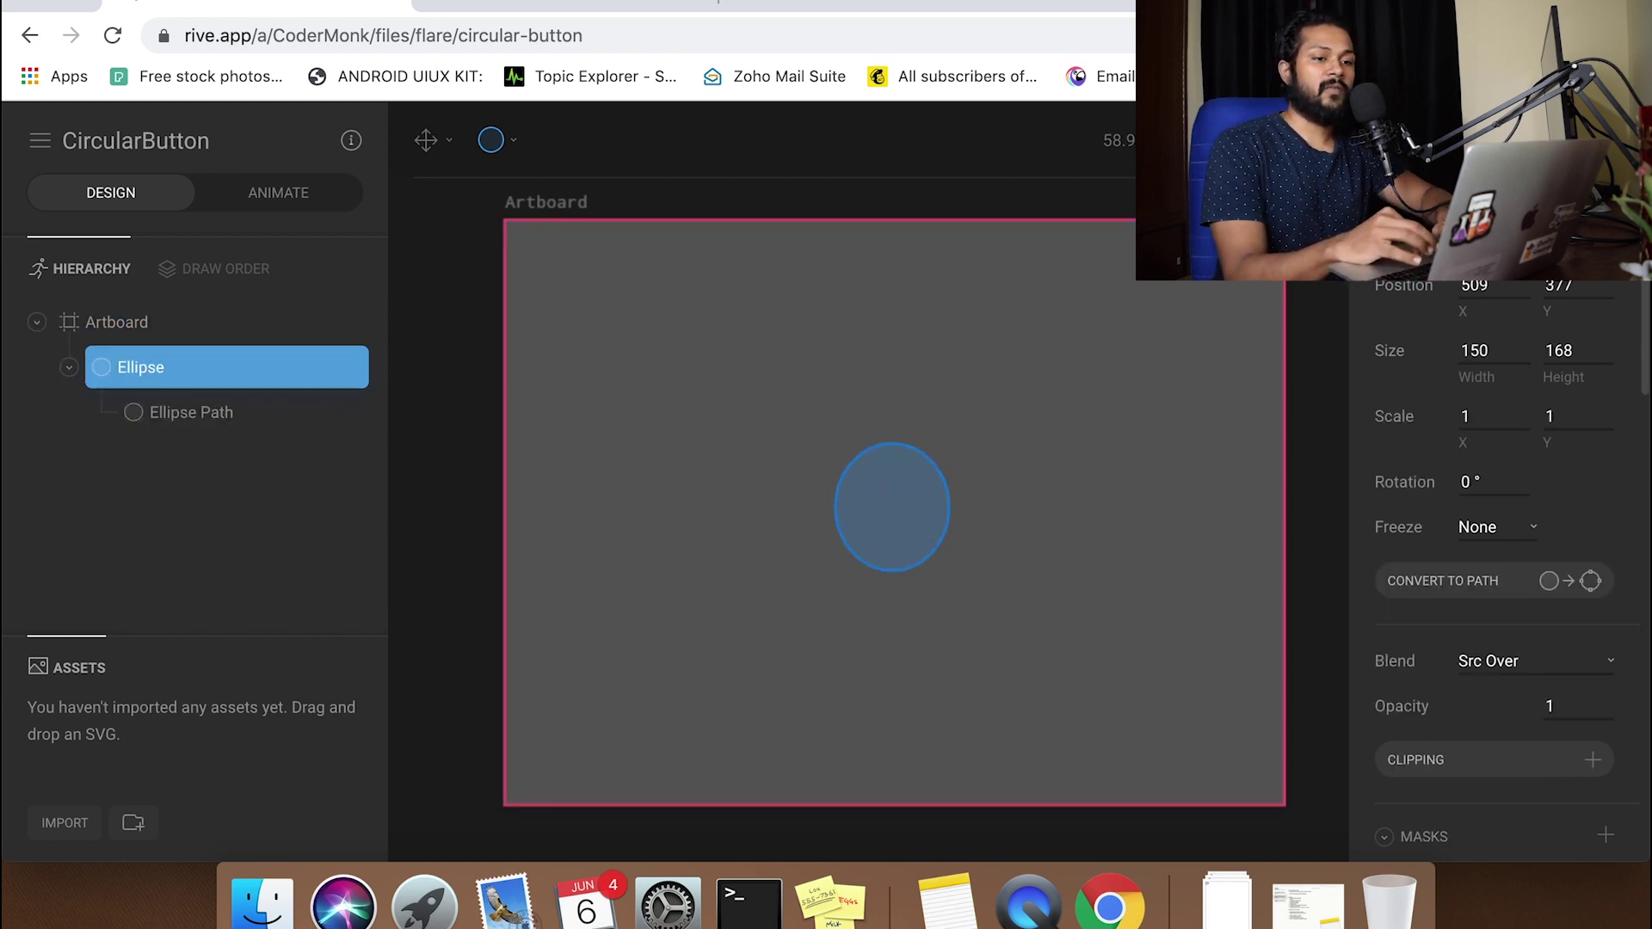
double_click(1562, 351)
type("150")
key("Return")
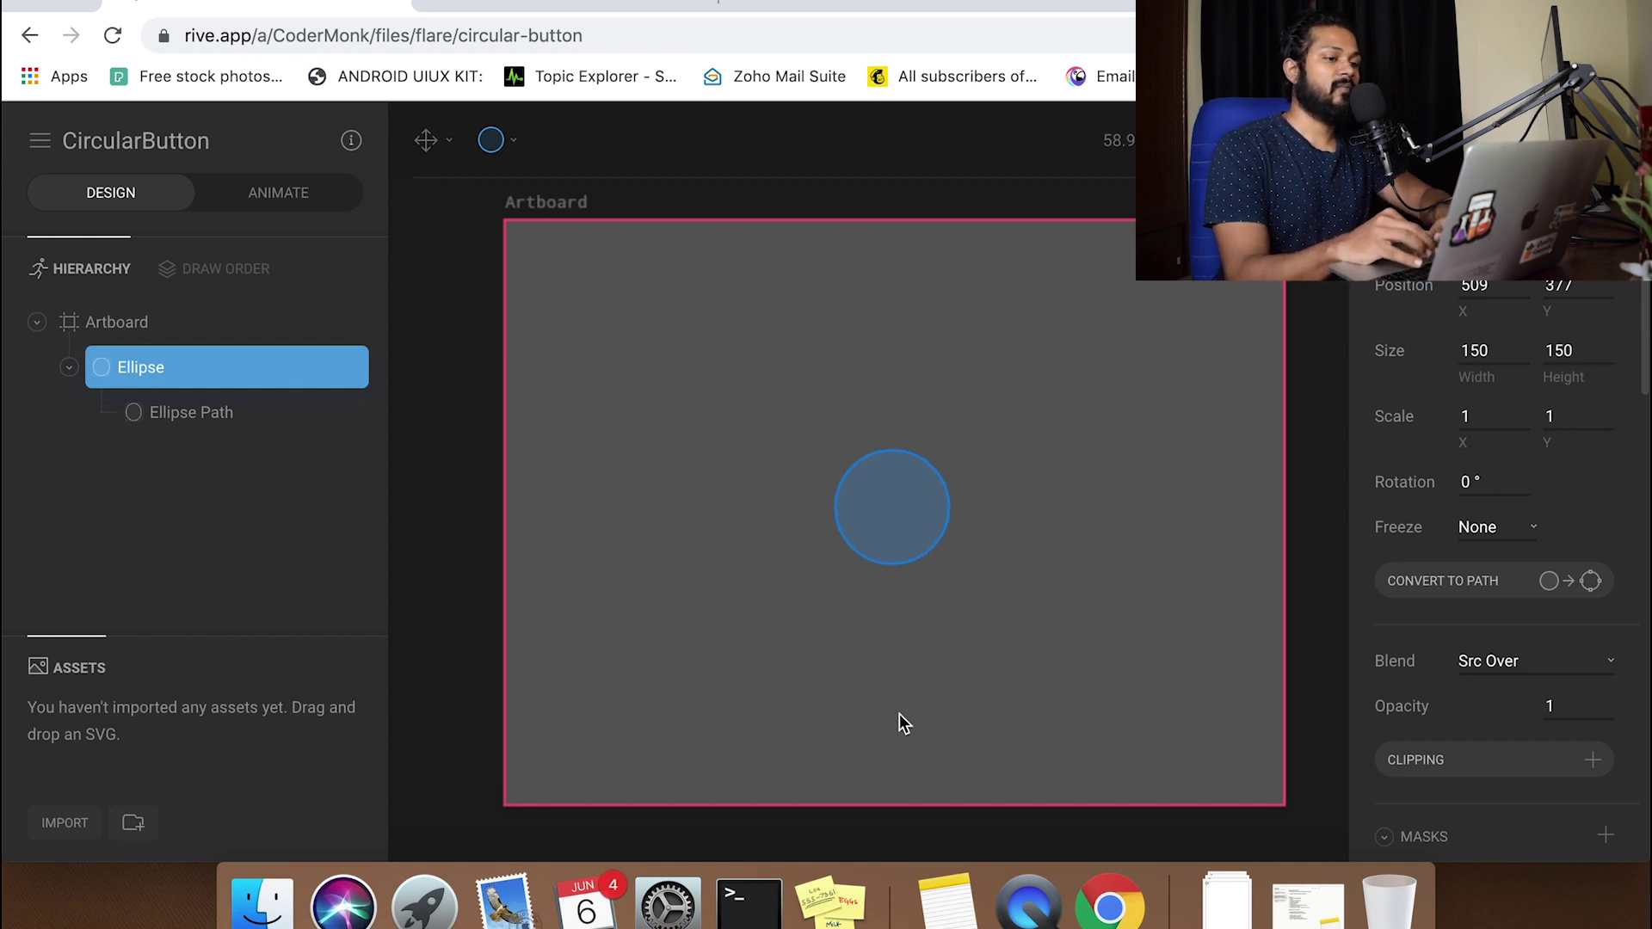
left_click(1045, 621)
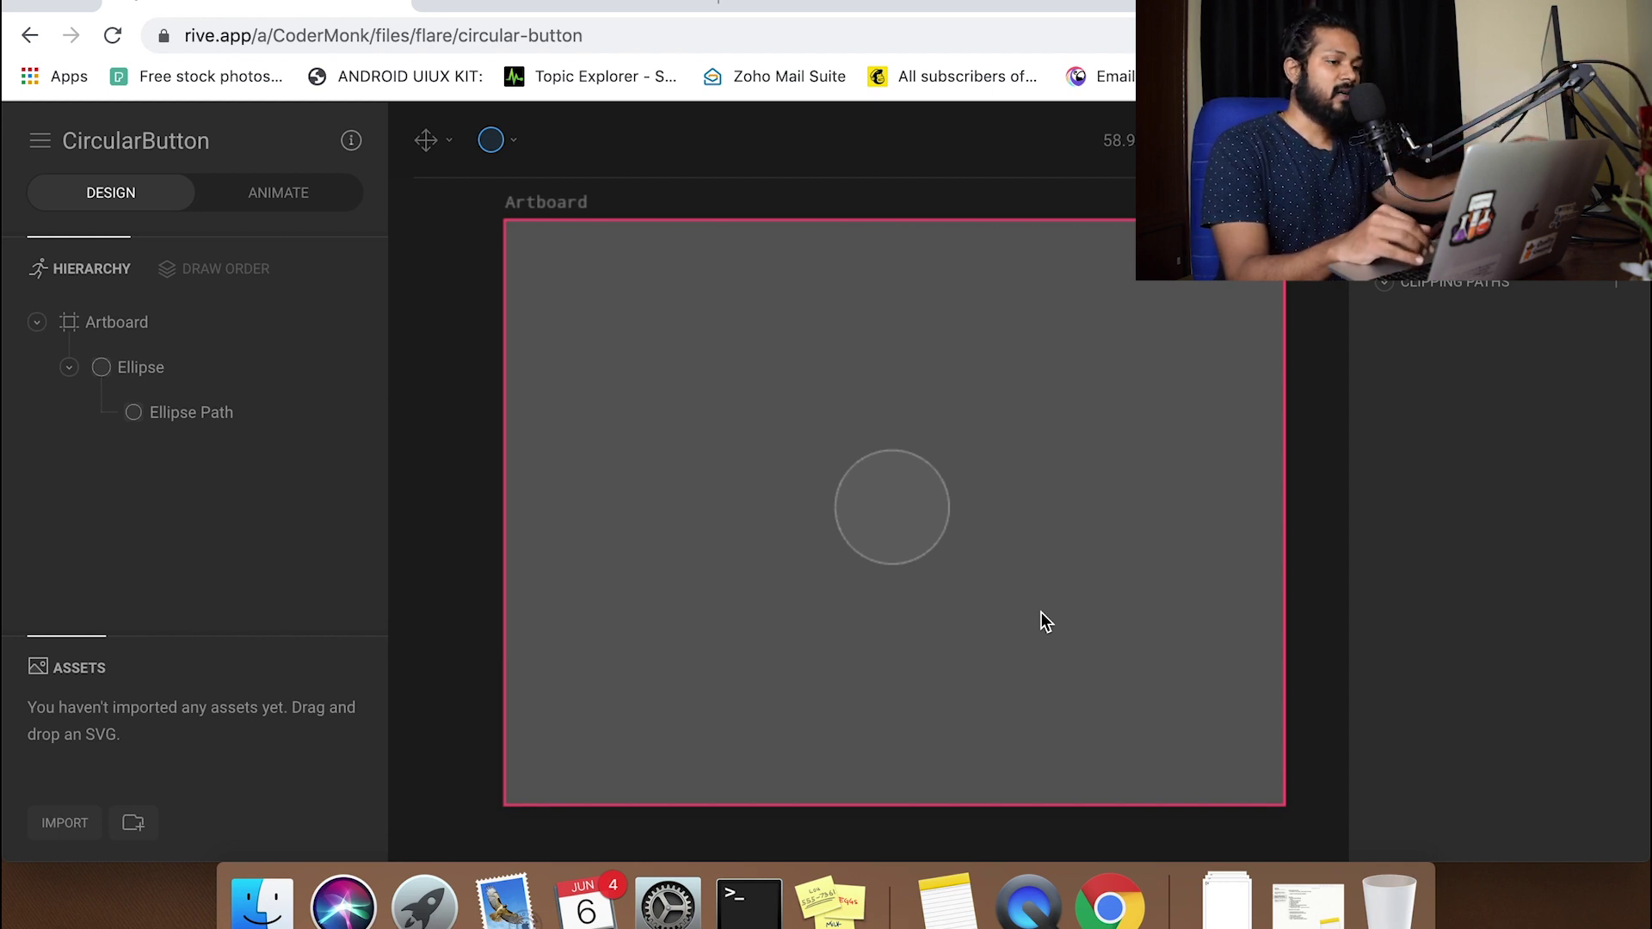
Lighten the circle's fill colour and turn off its outline stroke
left_click(901, 494)
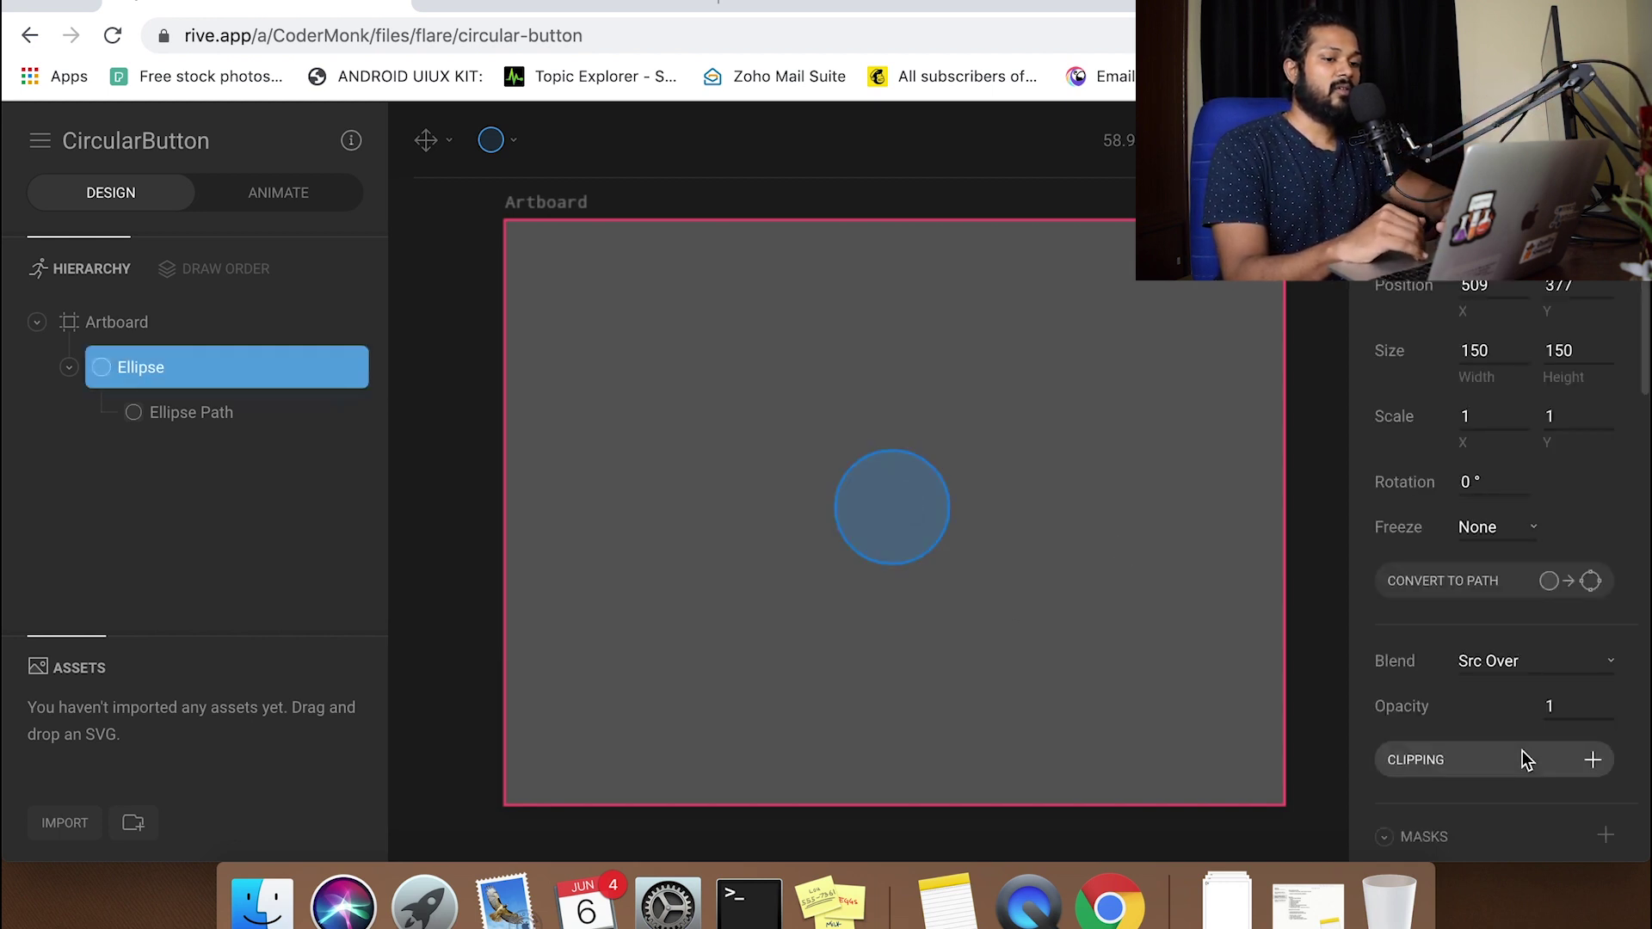
scroll(1523, 756, "down", 5)
left_click(1577, 511)
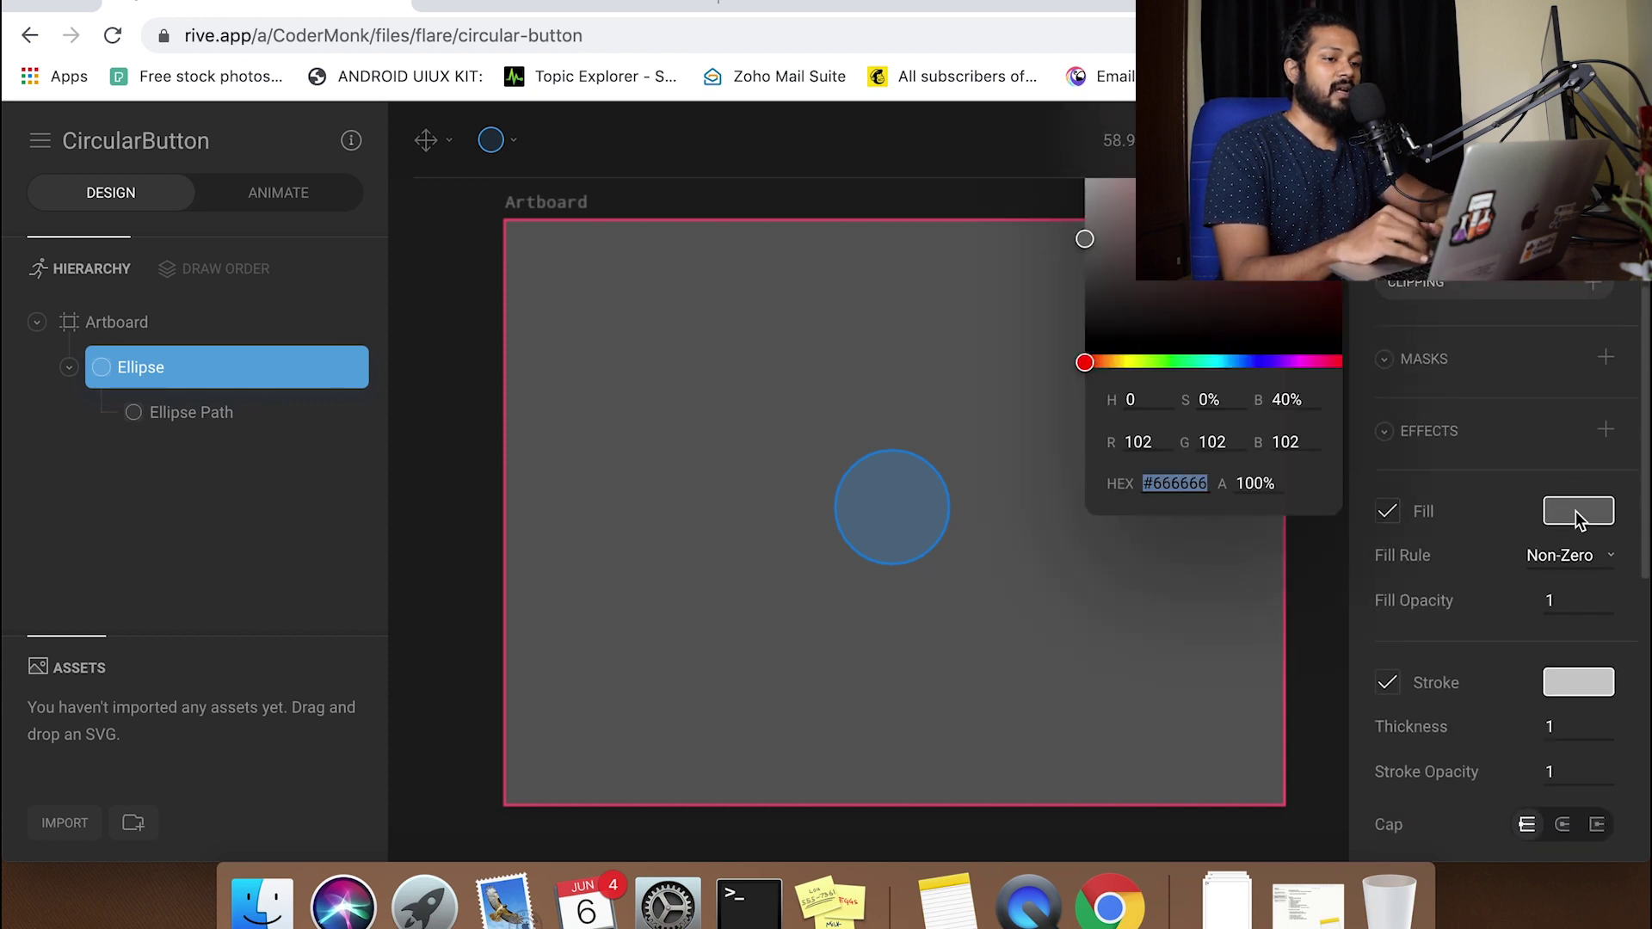
left_click_drag(1084, 239, 1075, 144)
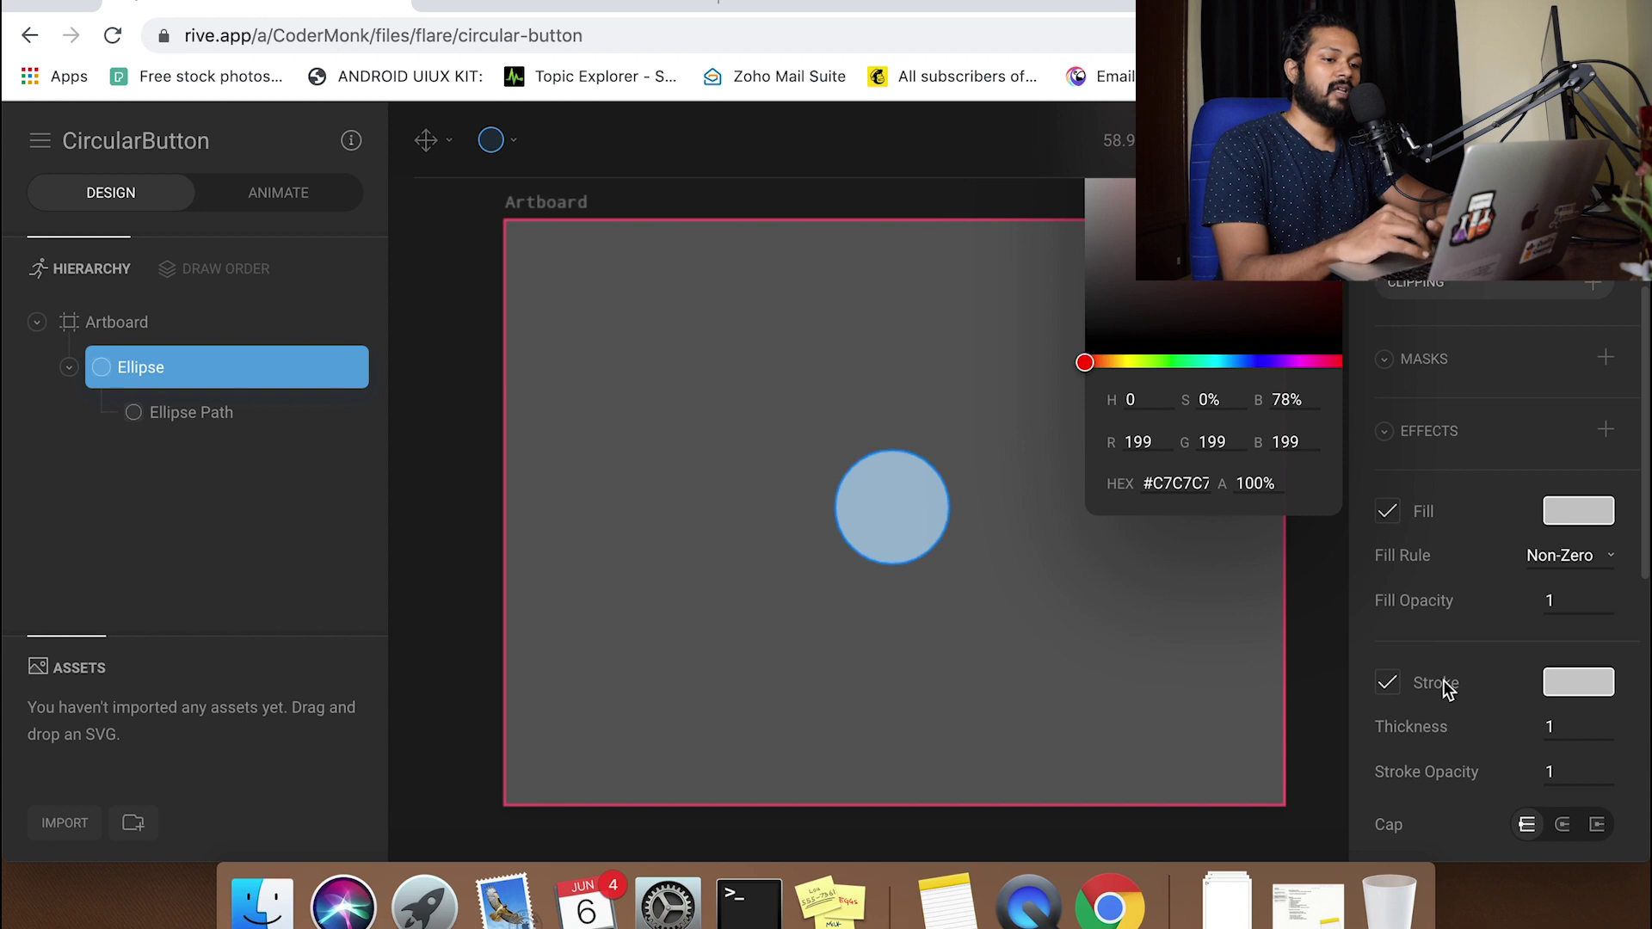
left_click(1388, 681)
left_click(1117, 513)
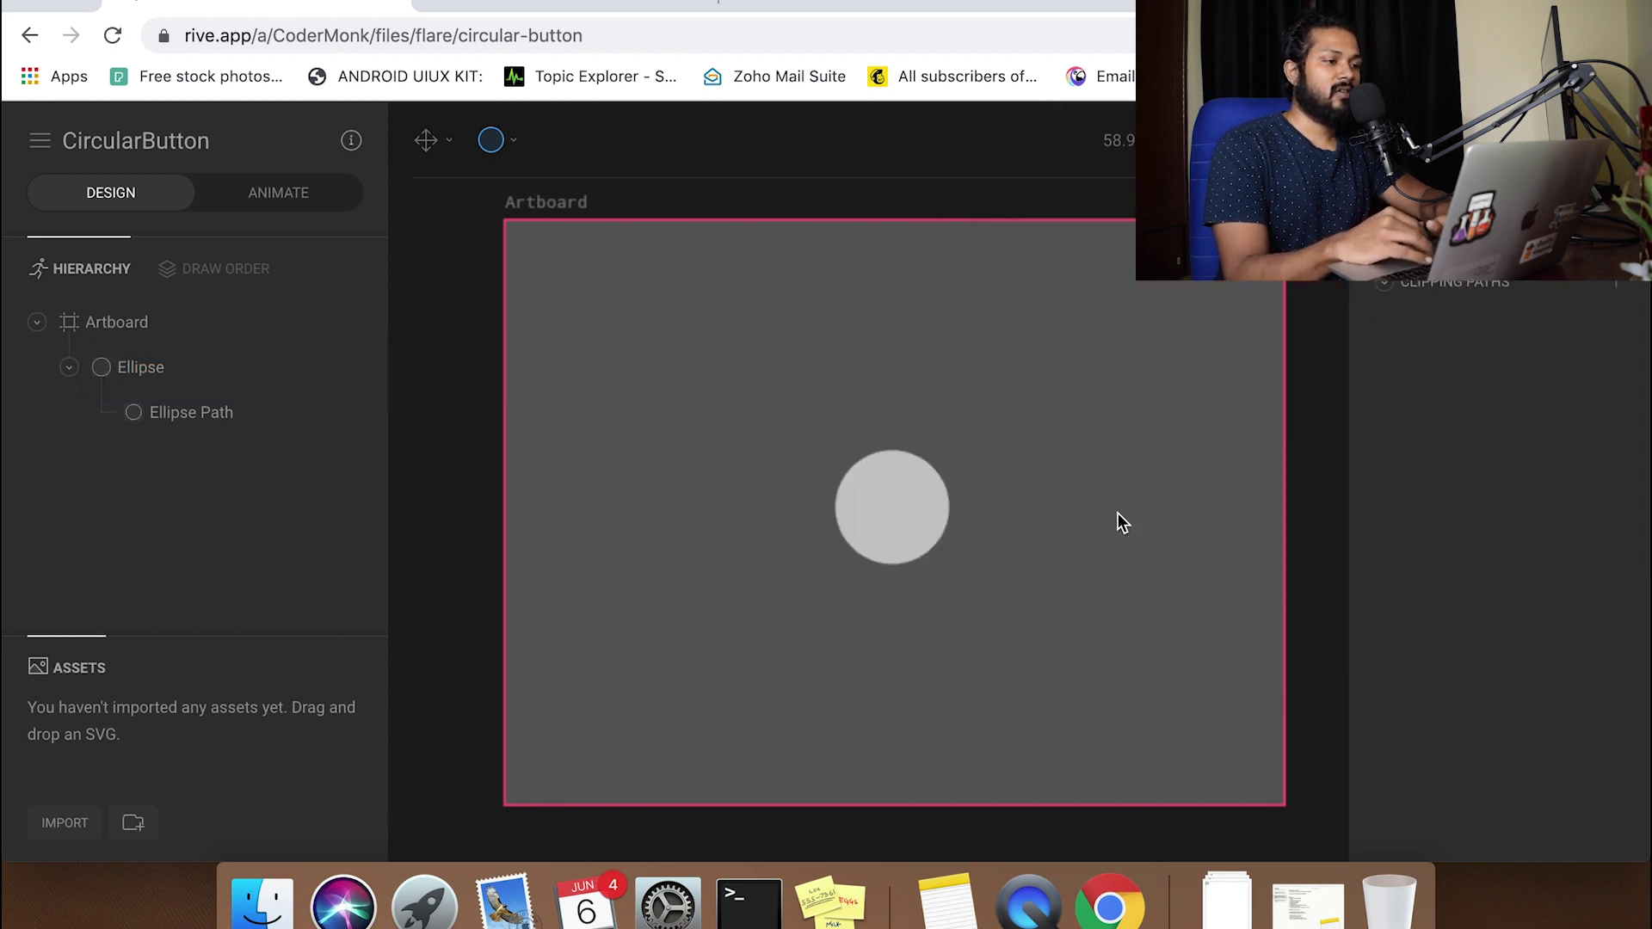
Set the circle's fill to pure white, RGB 255, 255, 255
left_click(891, 511)
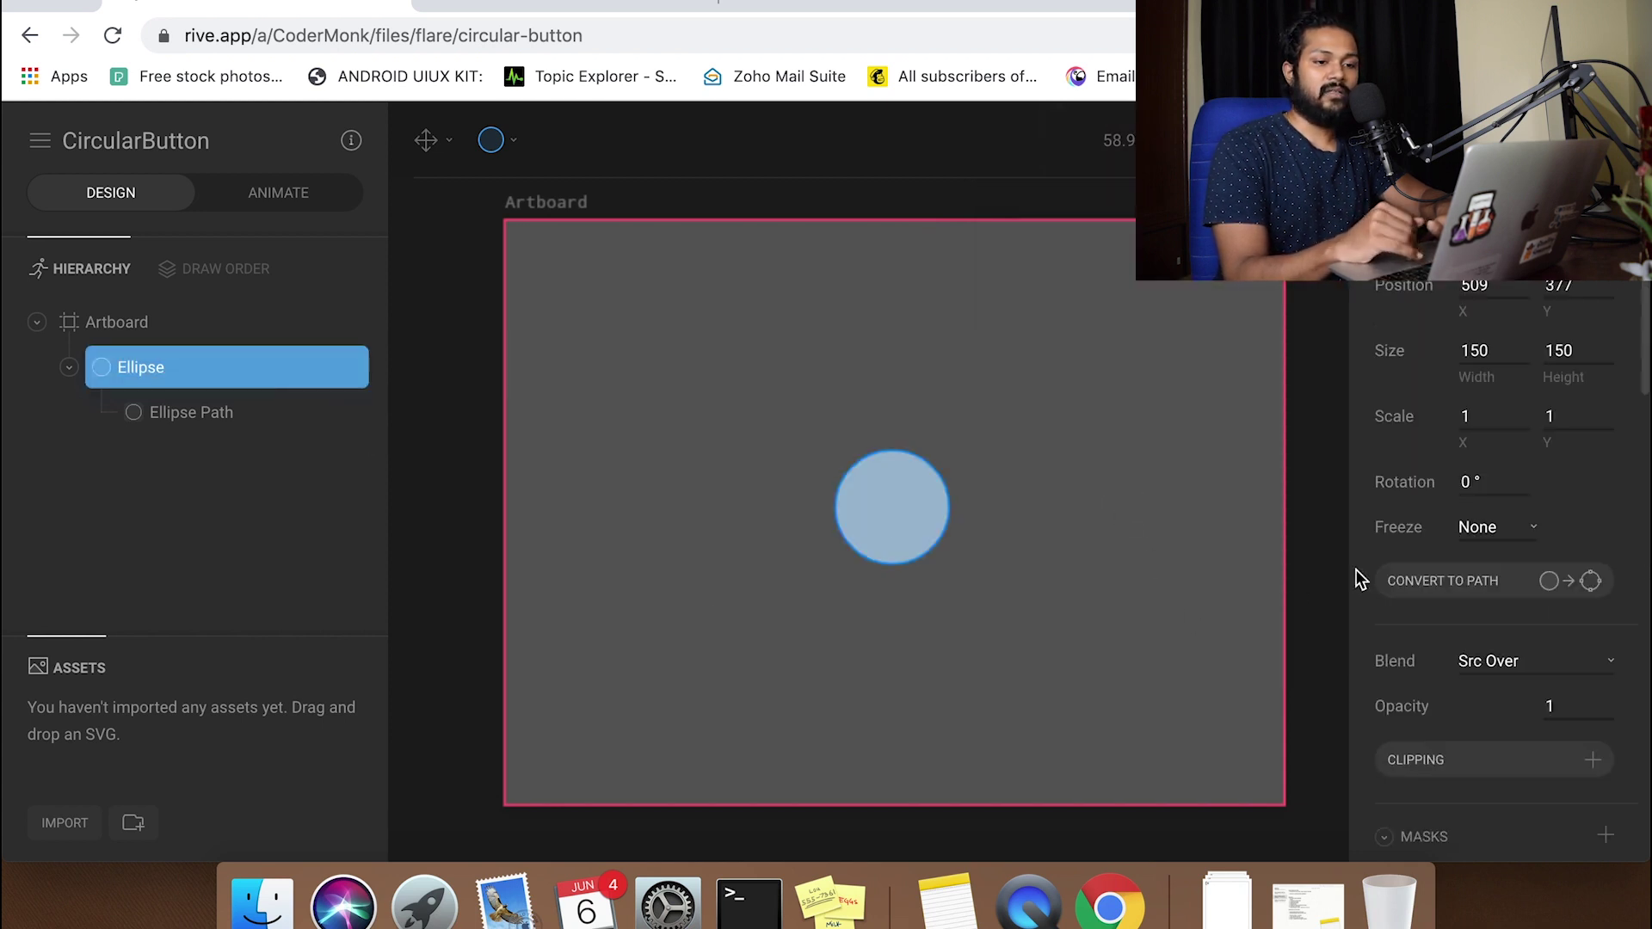
scroll(1464, 596, "down", 6)
left_click(1565, 471)
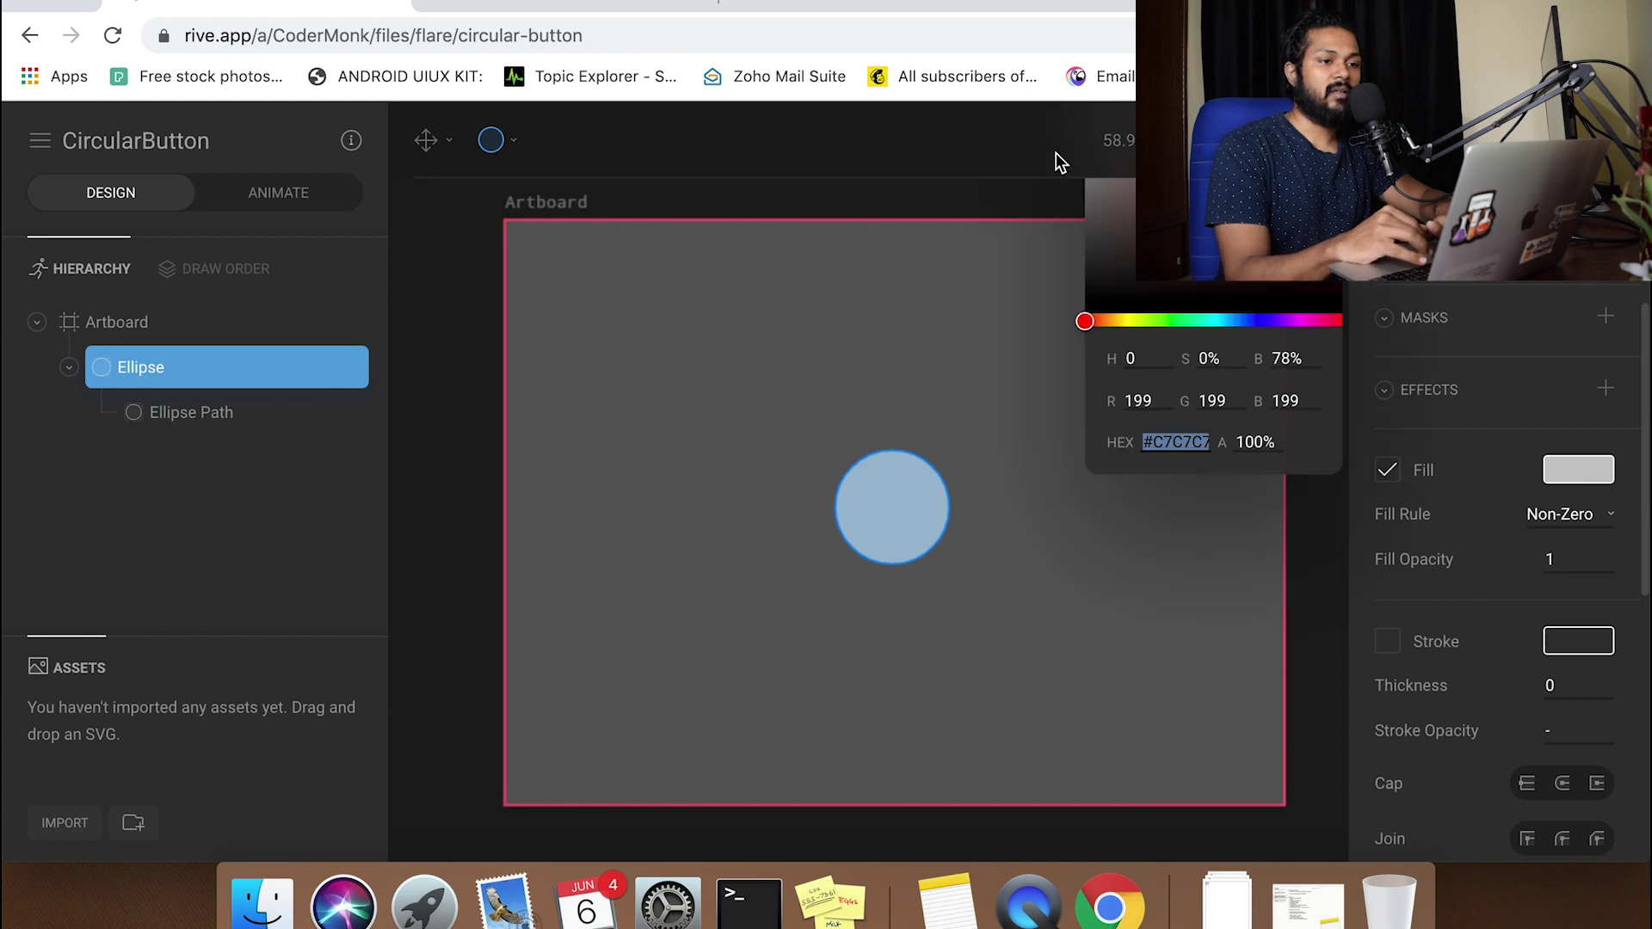
left_click(1108, 200)
left_click_drag(1107, 199, 966, 104)
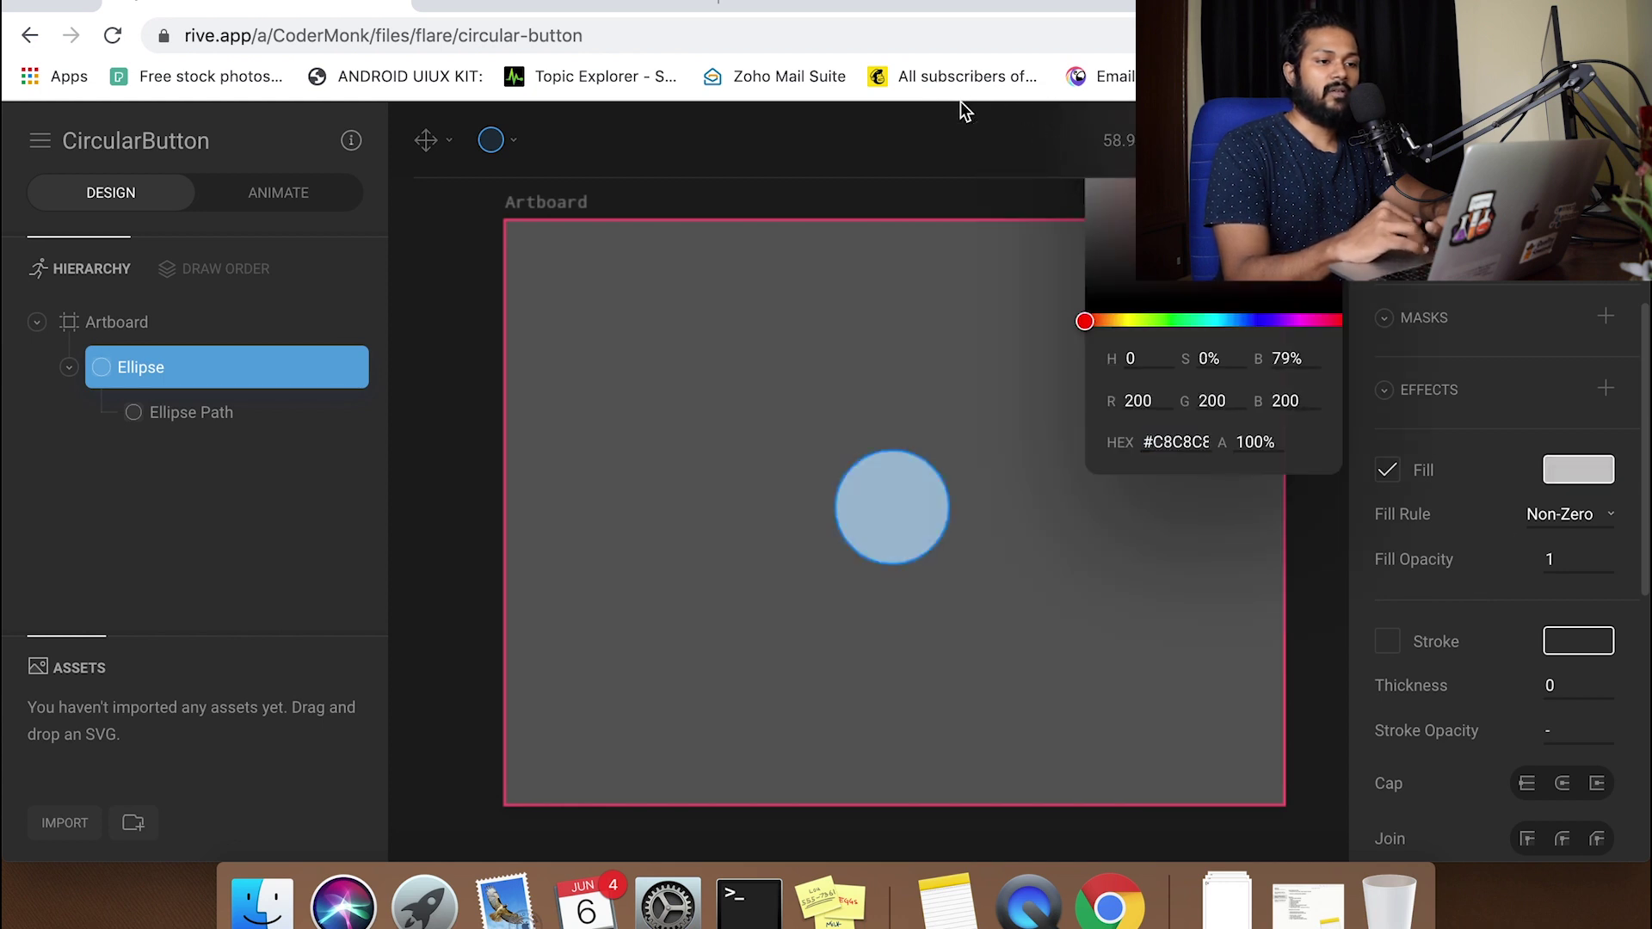
double_click(1132, 402)
type("255")
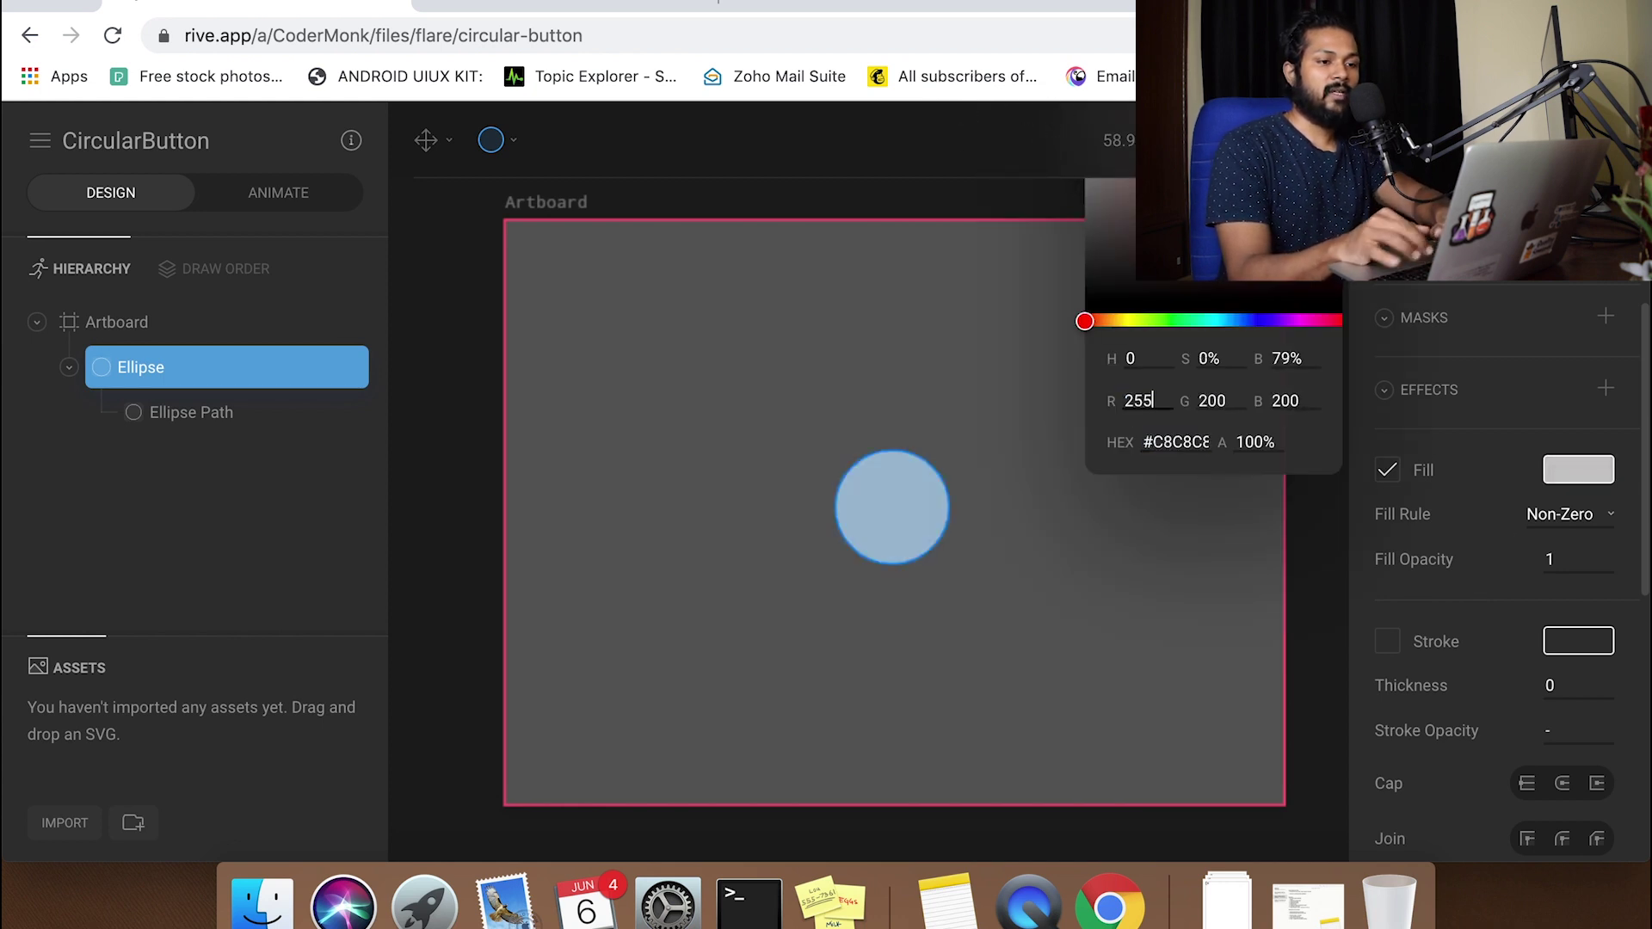
double_click(1220, 402)
type("255")
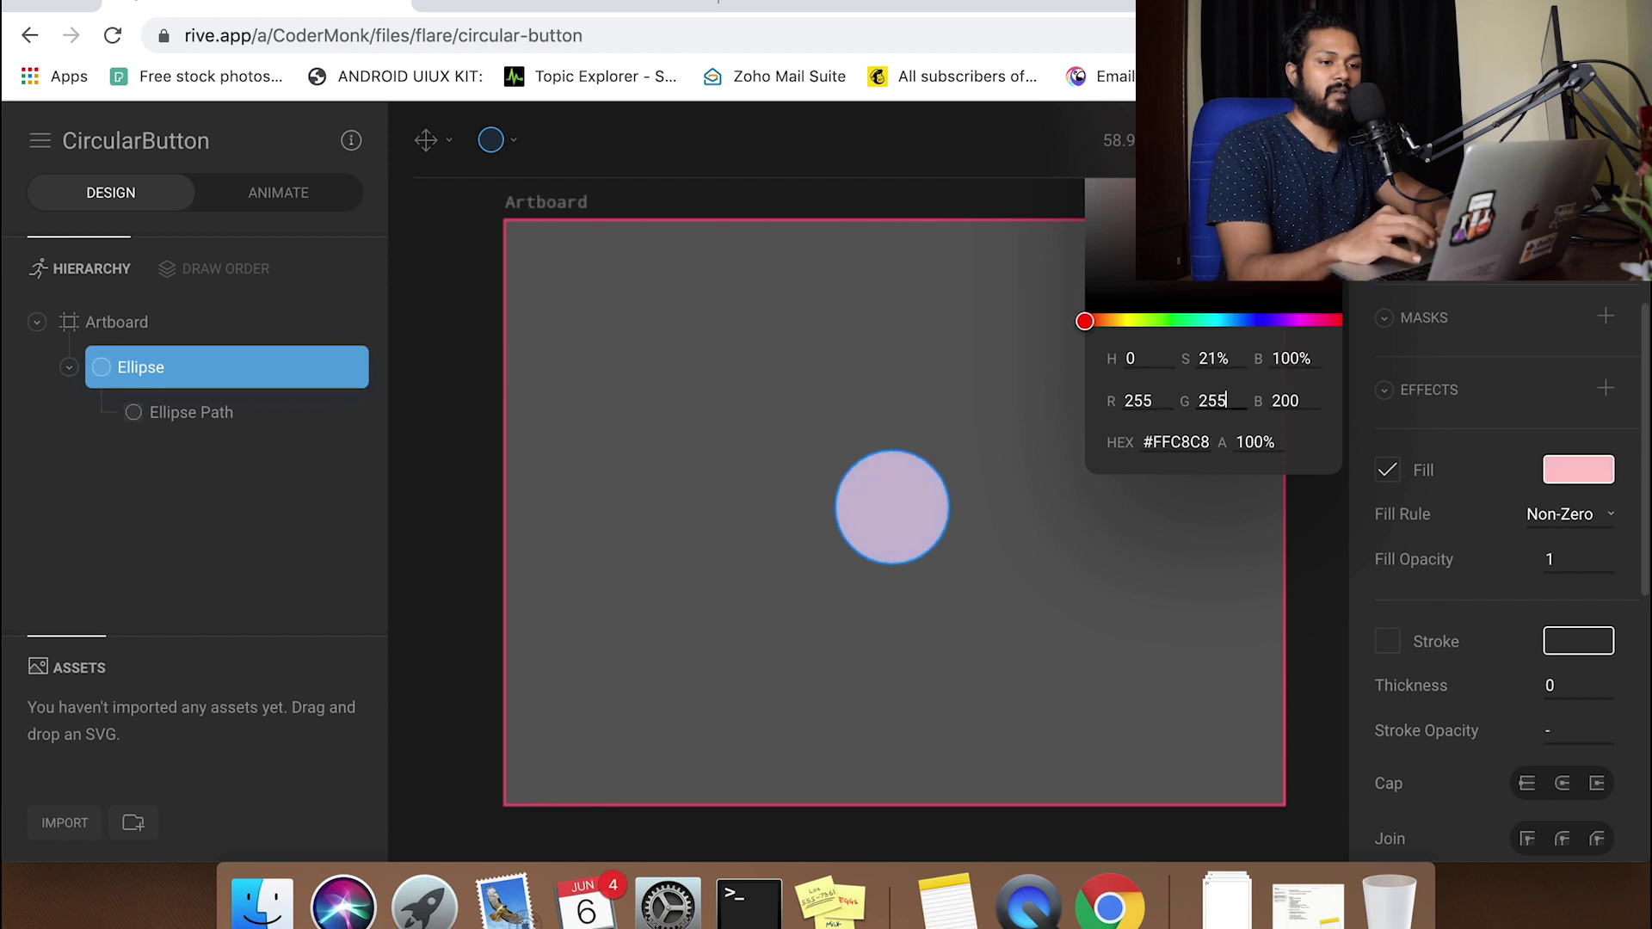
double_click(1284, 402)
type("255")
left_click(982, 595)
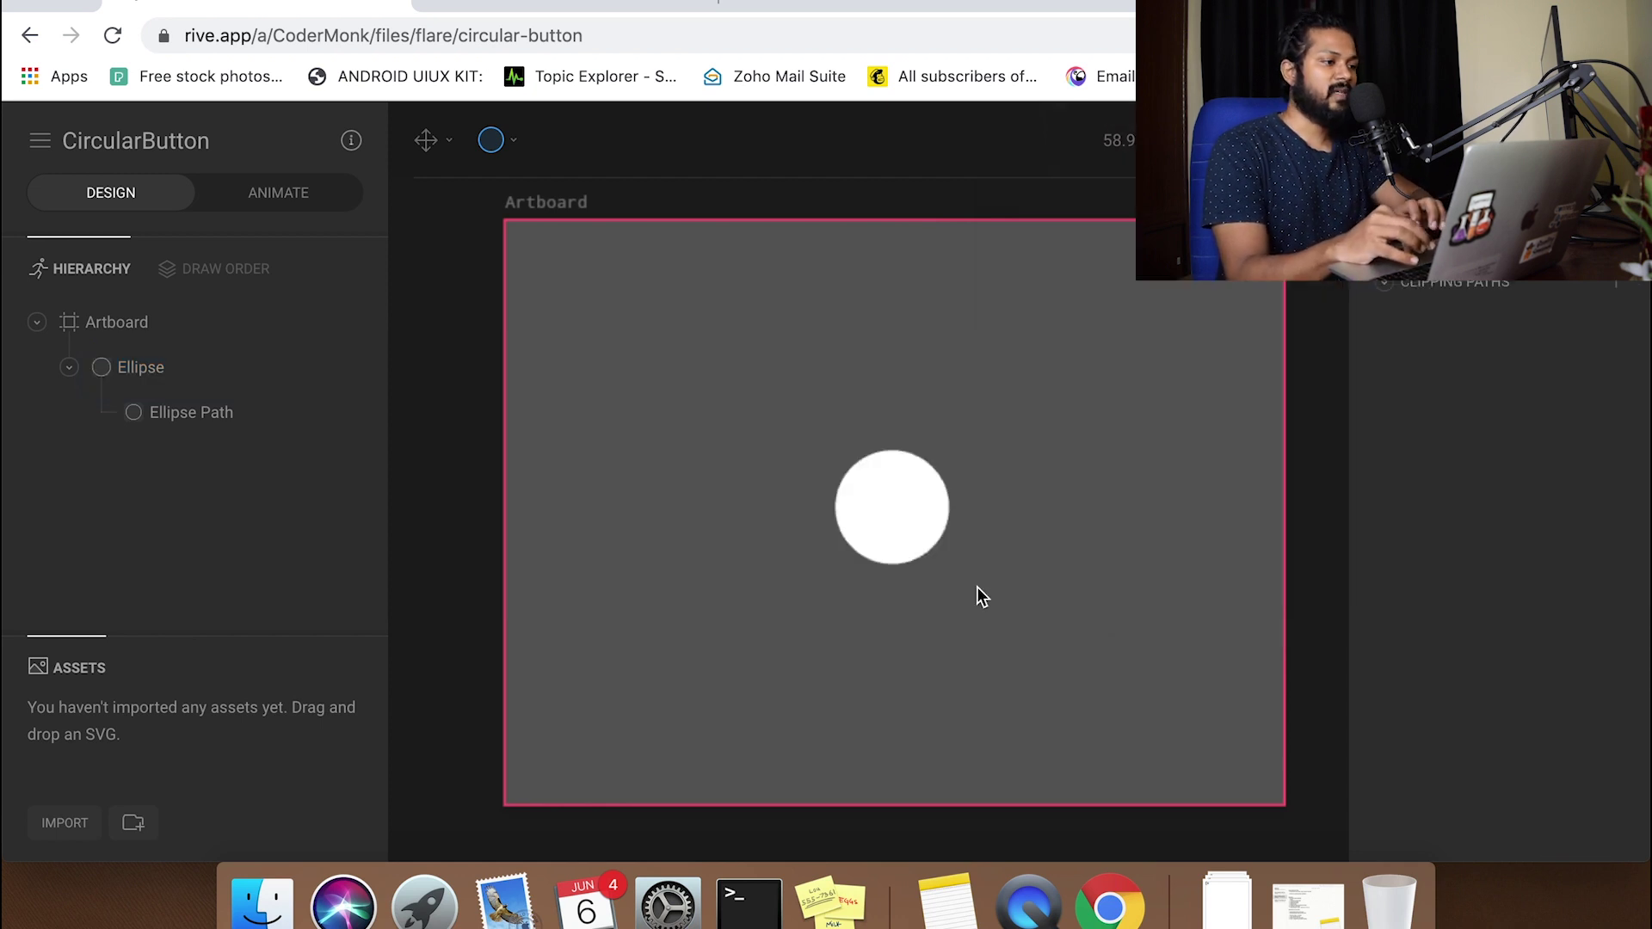
left_click(176, 378)
left_click(210, 417)
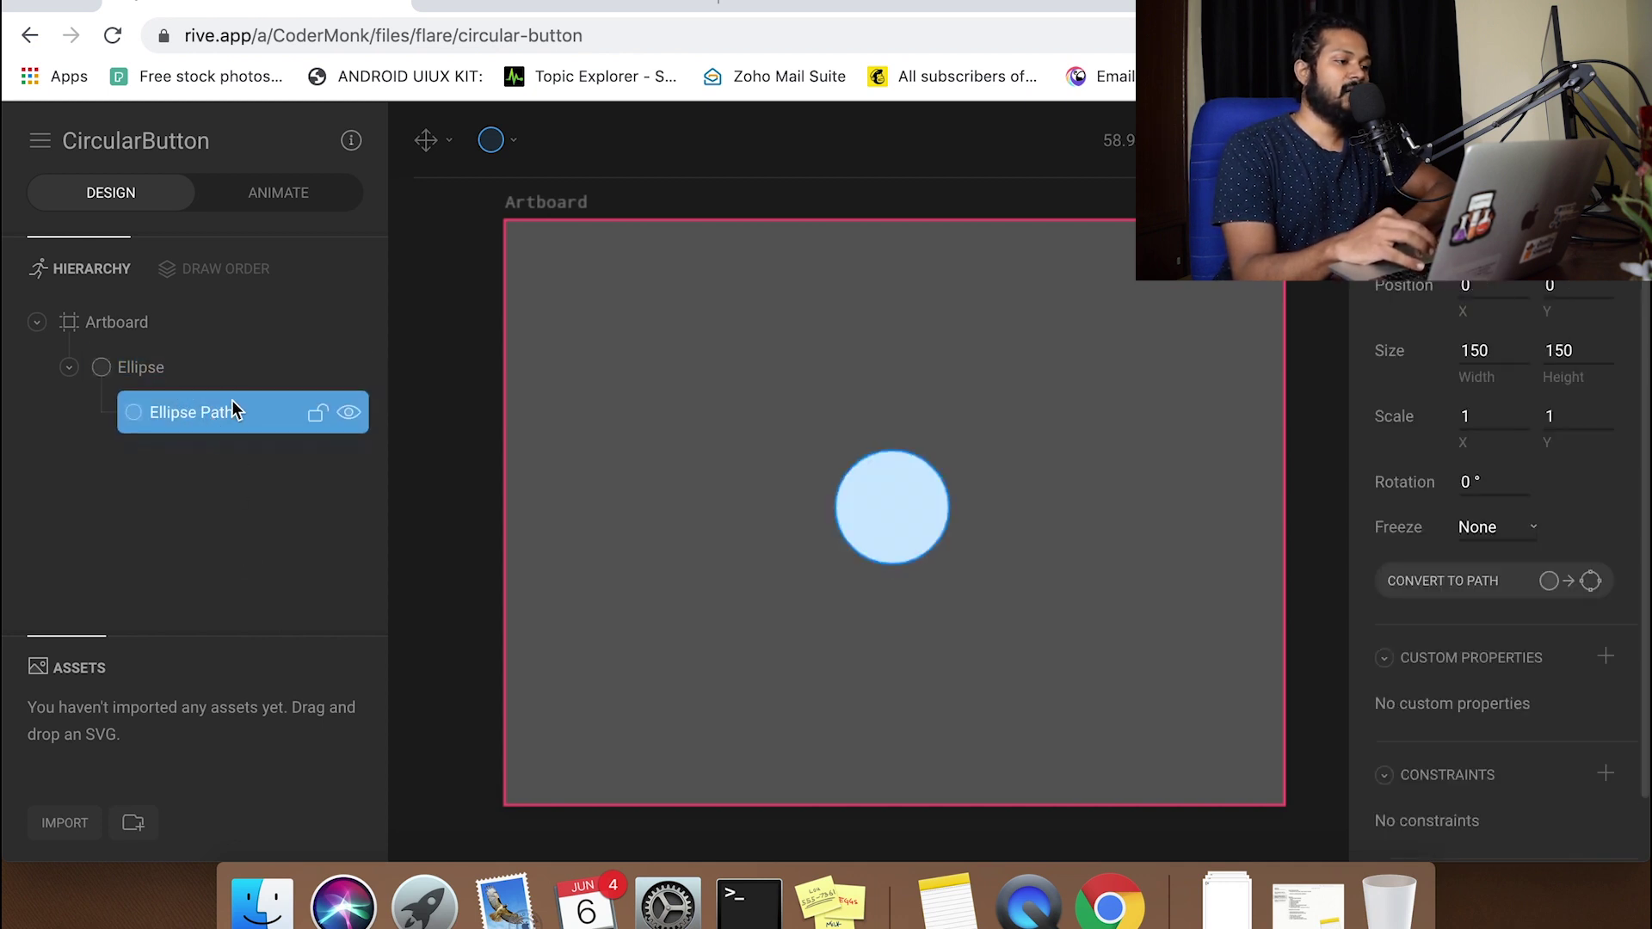
left_click(226, 370)
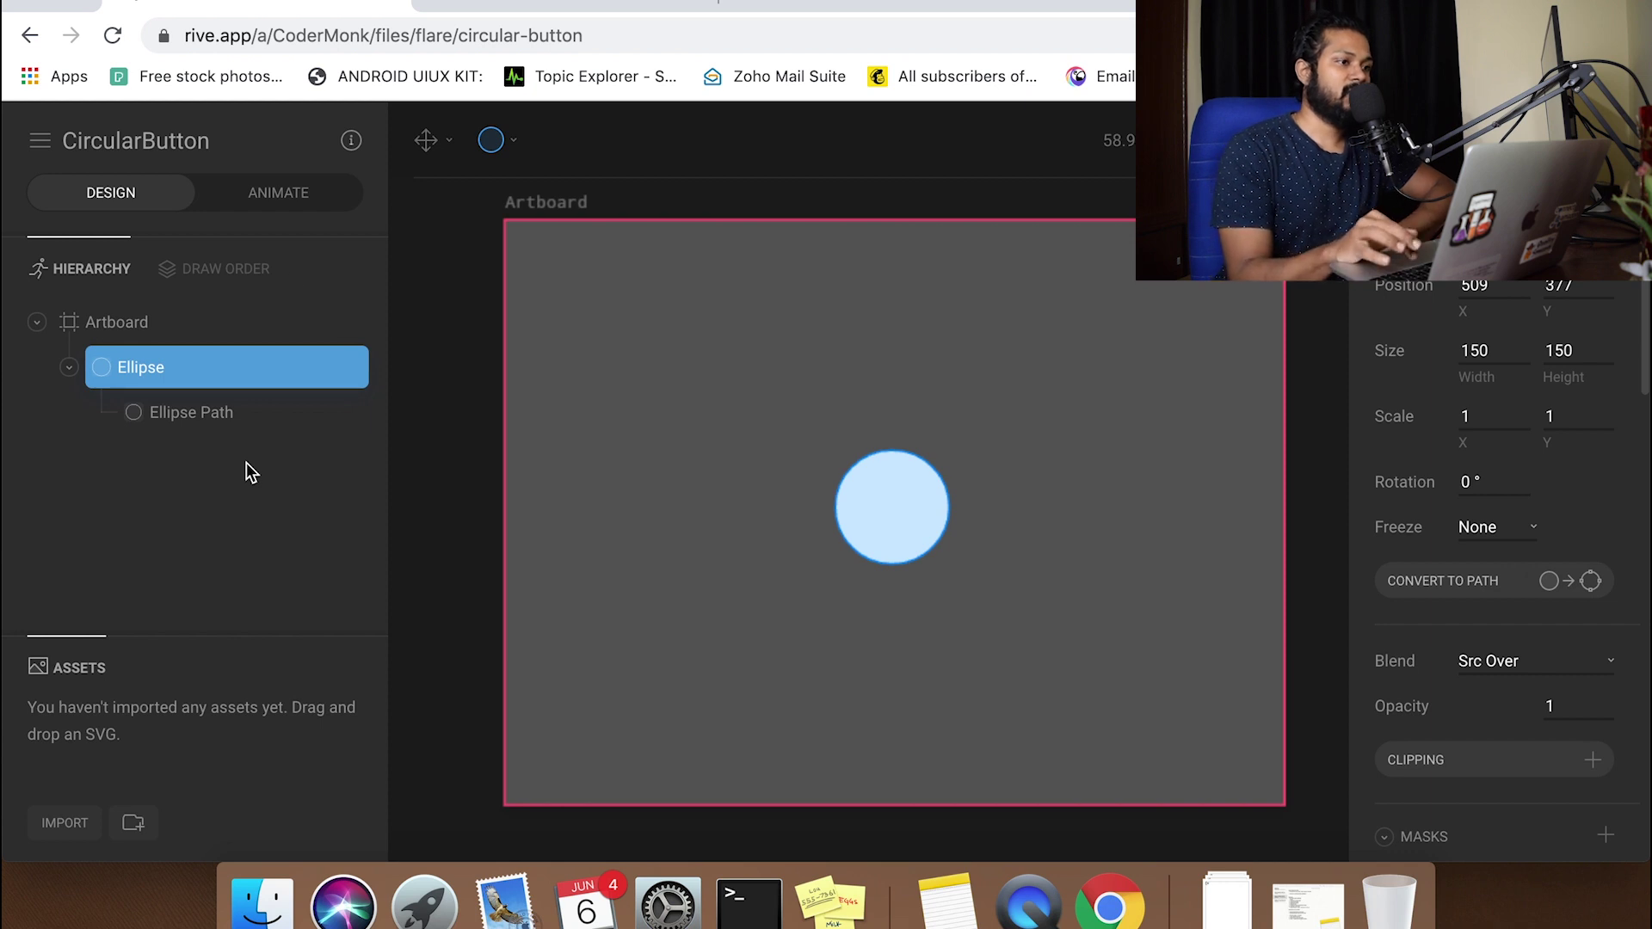
left_click(537, 9)
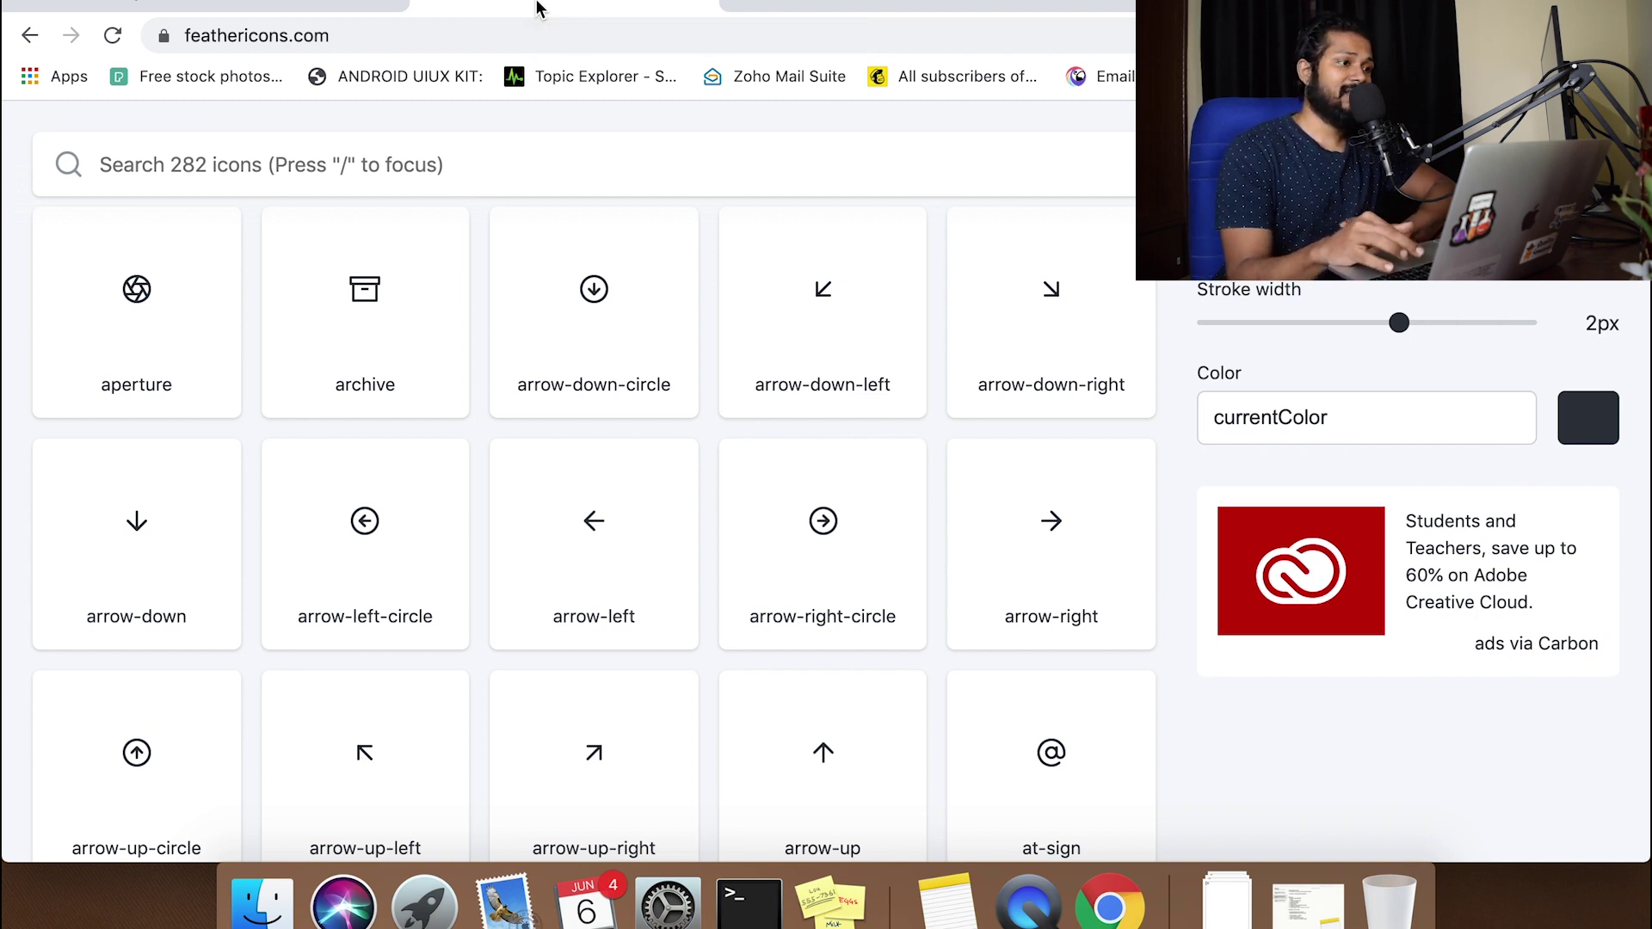
left_click(172, 7)
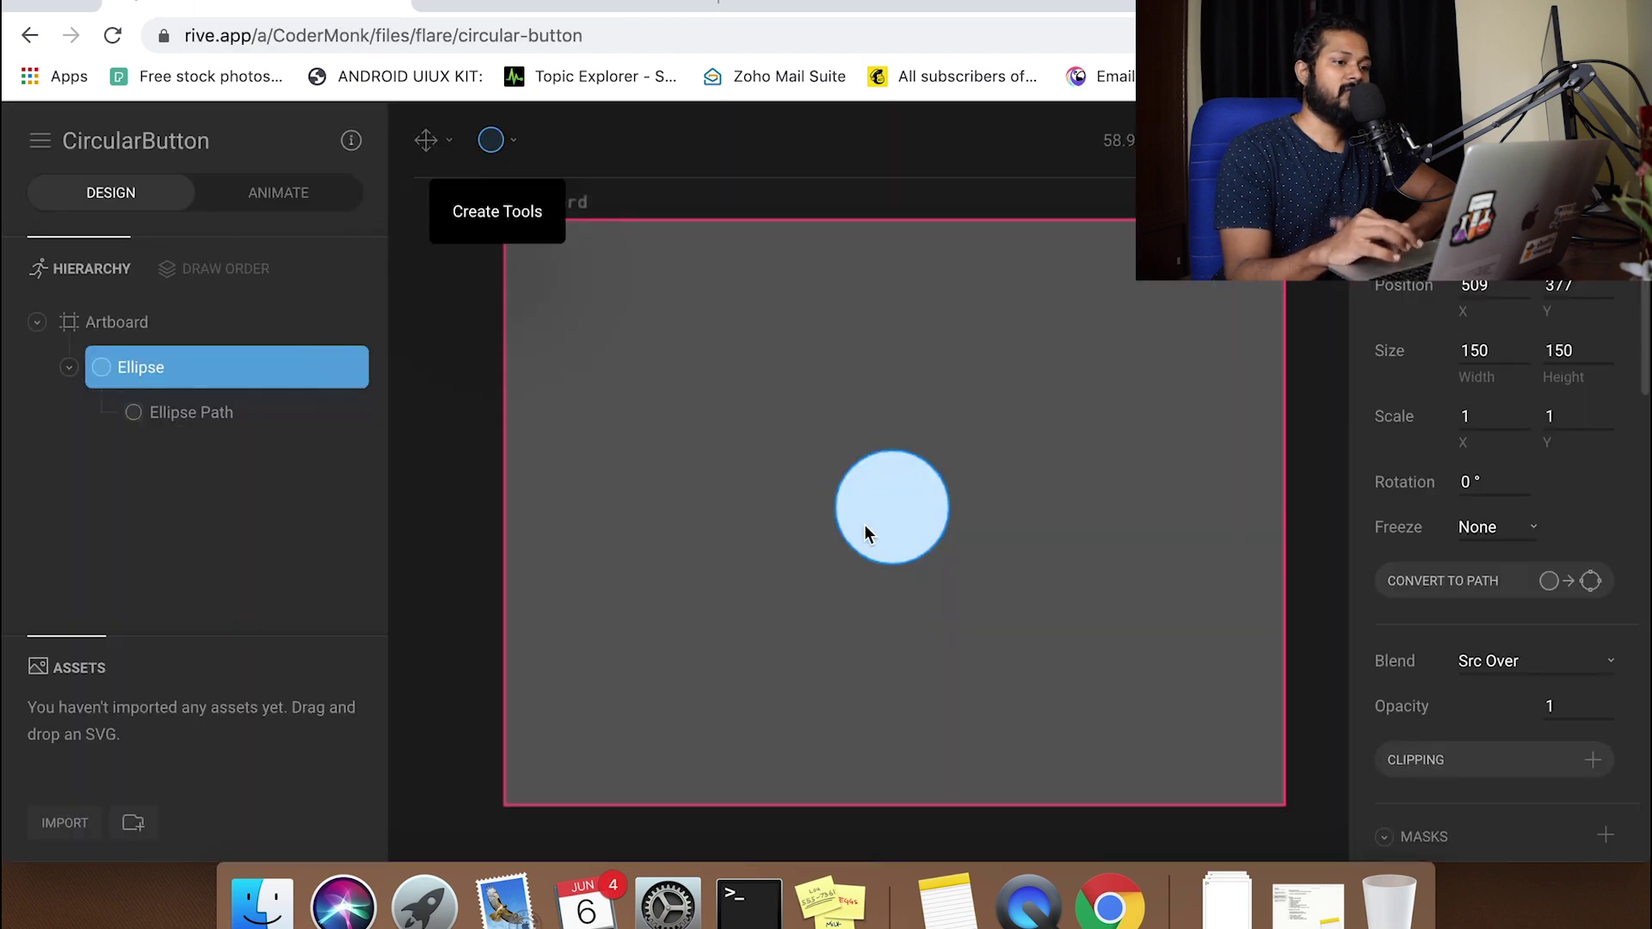
left_click(793, 626)
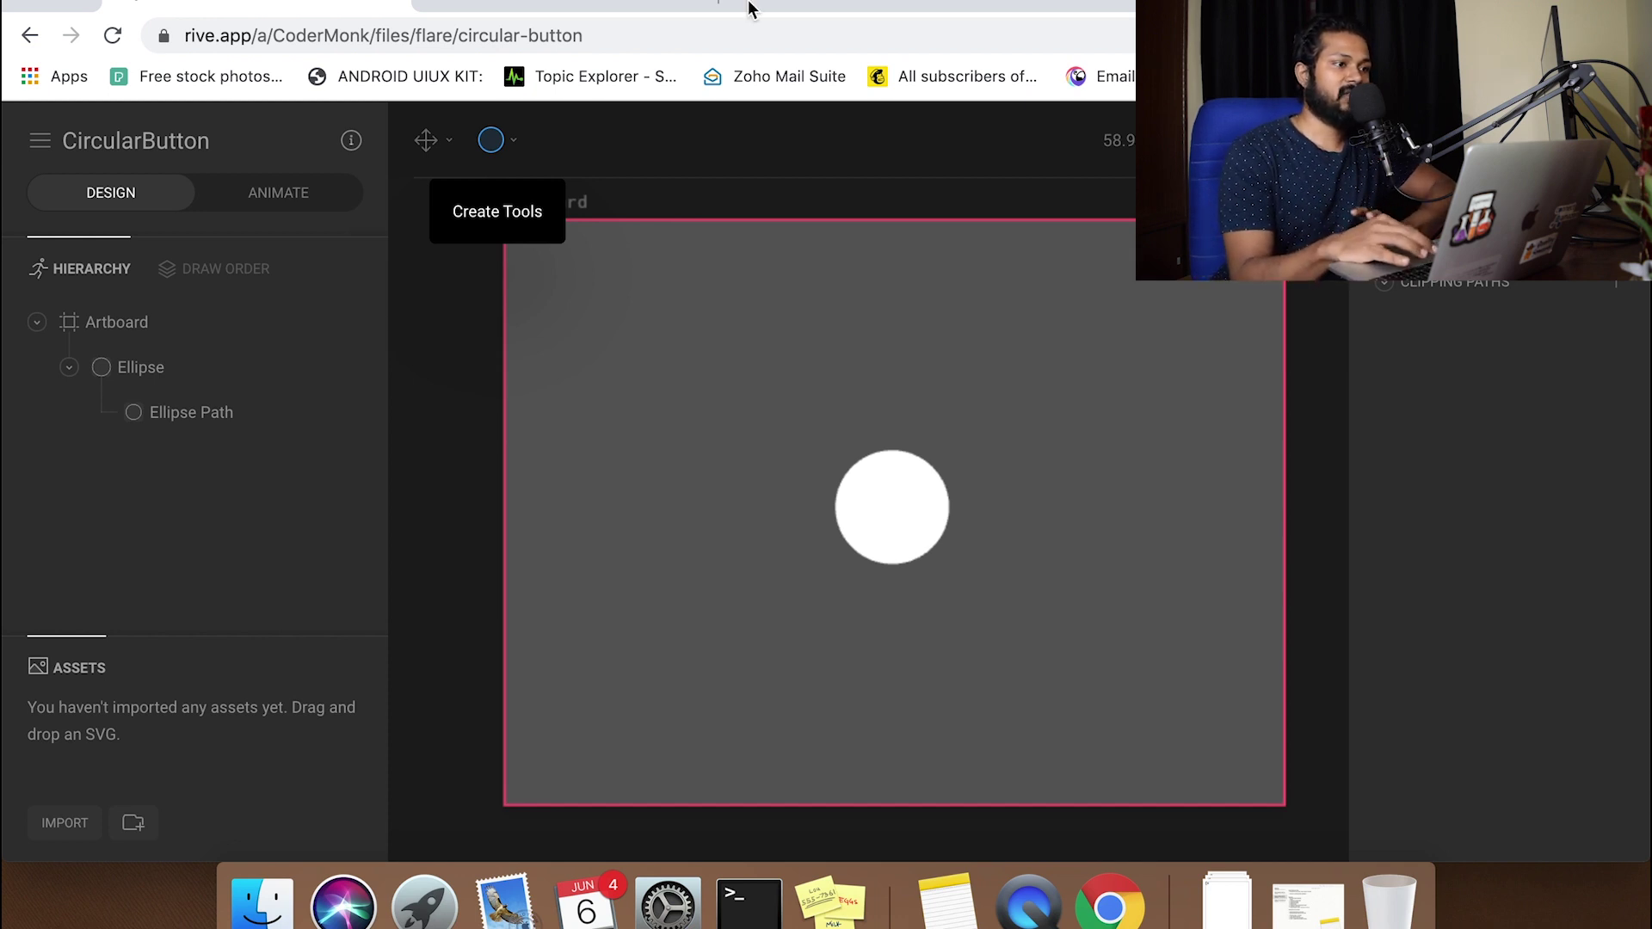
Download the arrow-right-circle icon from Feather Icons and return to the Rive tab
left_click(548, 7)
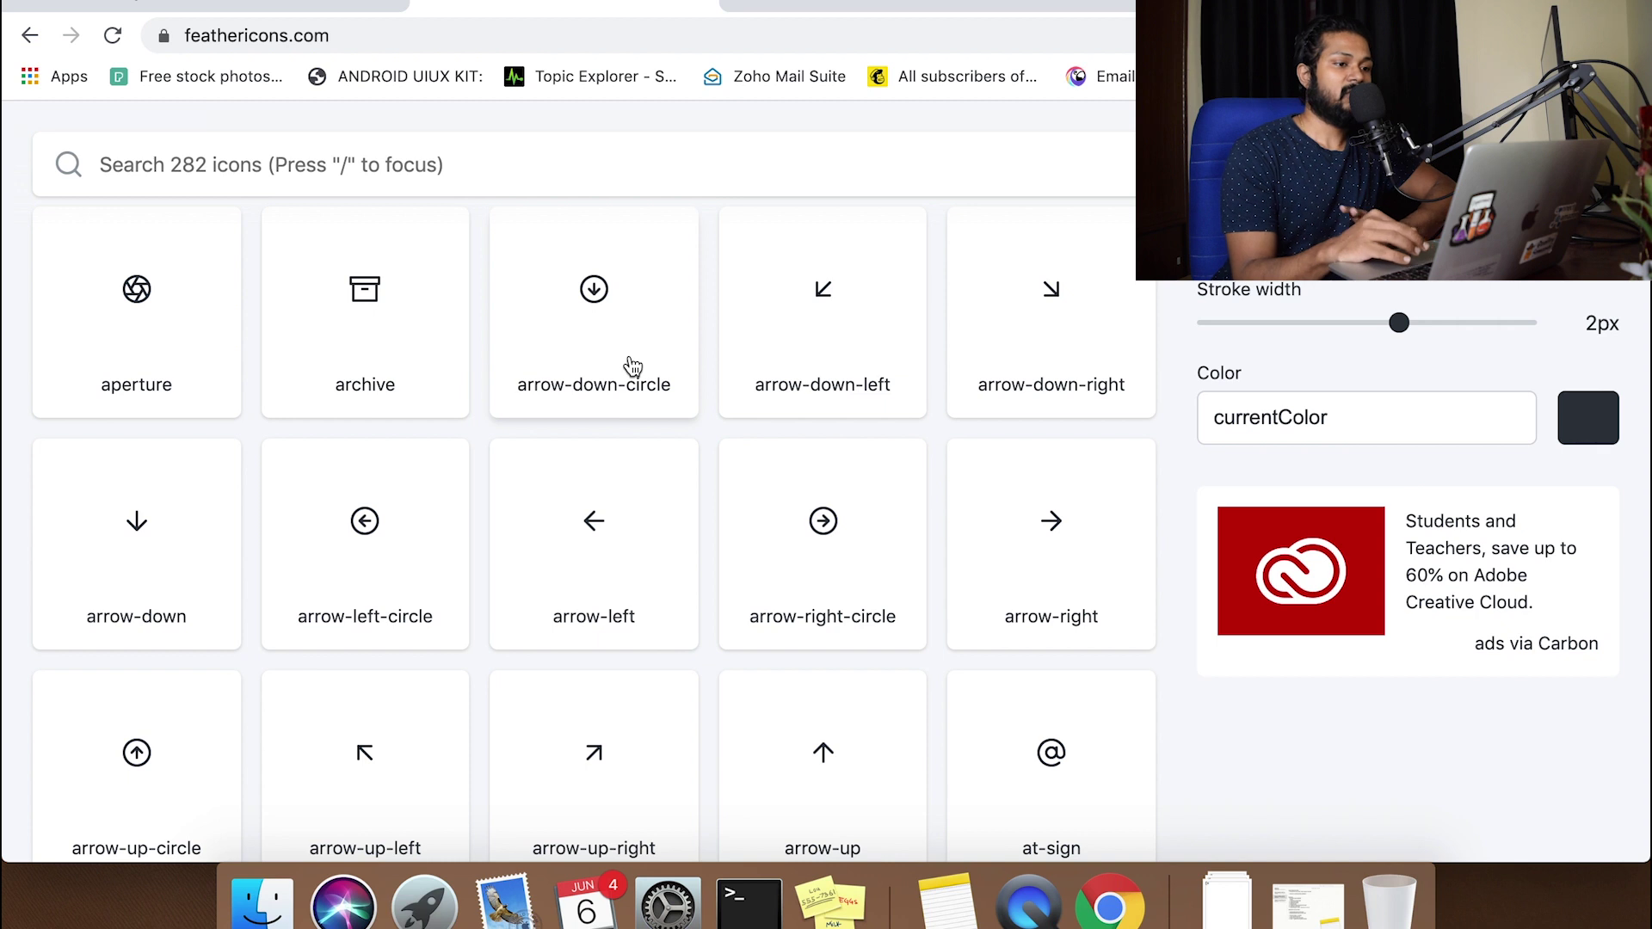
left_click(843, 564)
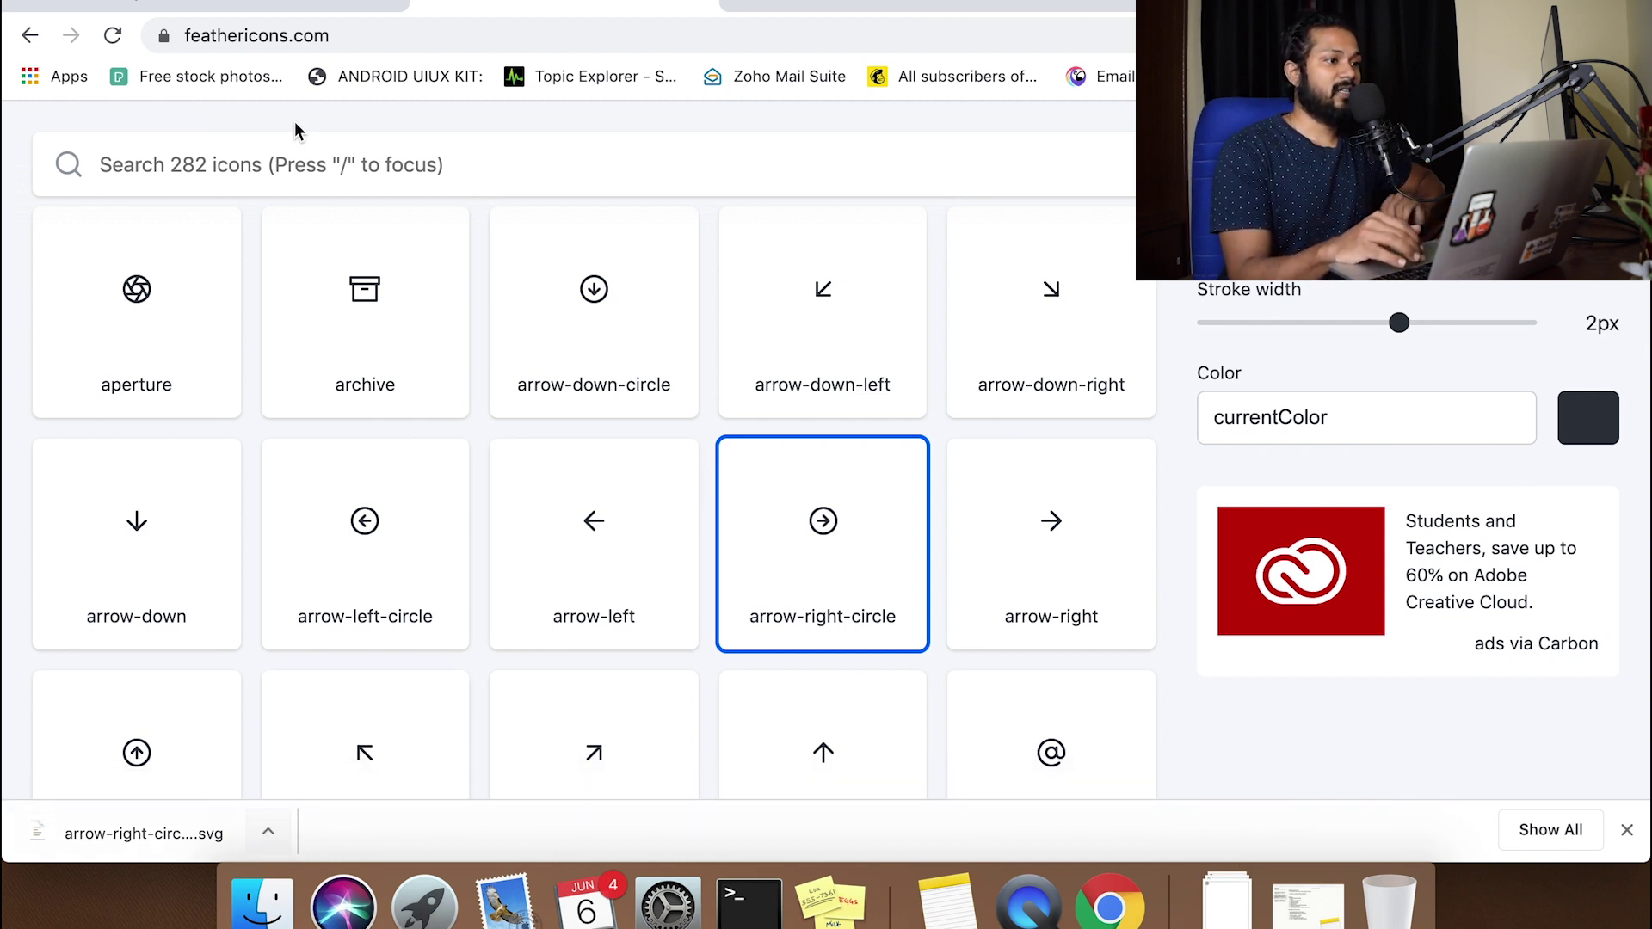
left_click(273, 12)
Import the downloaded arrow-right-circle SVG into the Assets panel
left_click(268, 828)
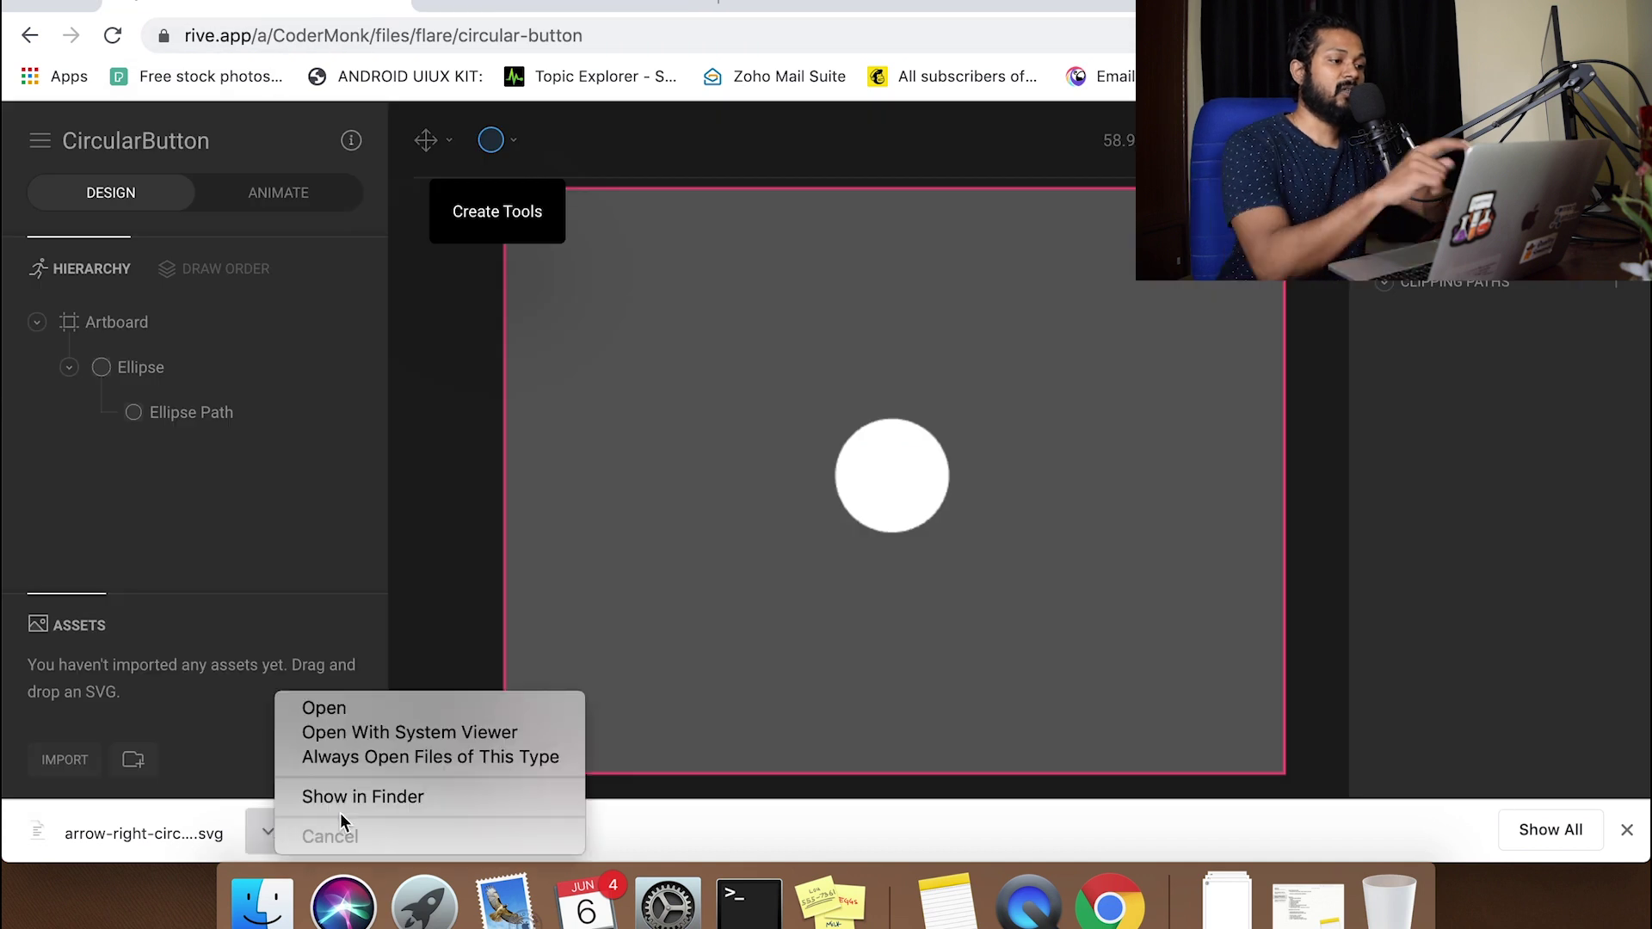
left_click(344, 808)
left_click(891, 493)
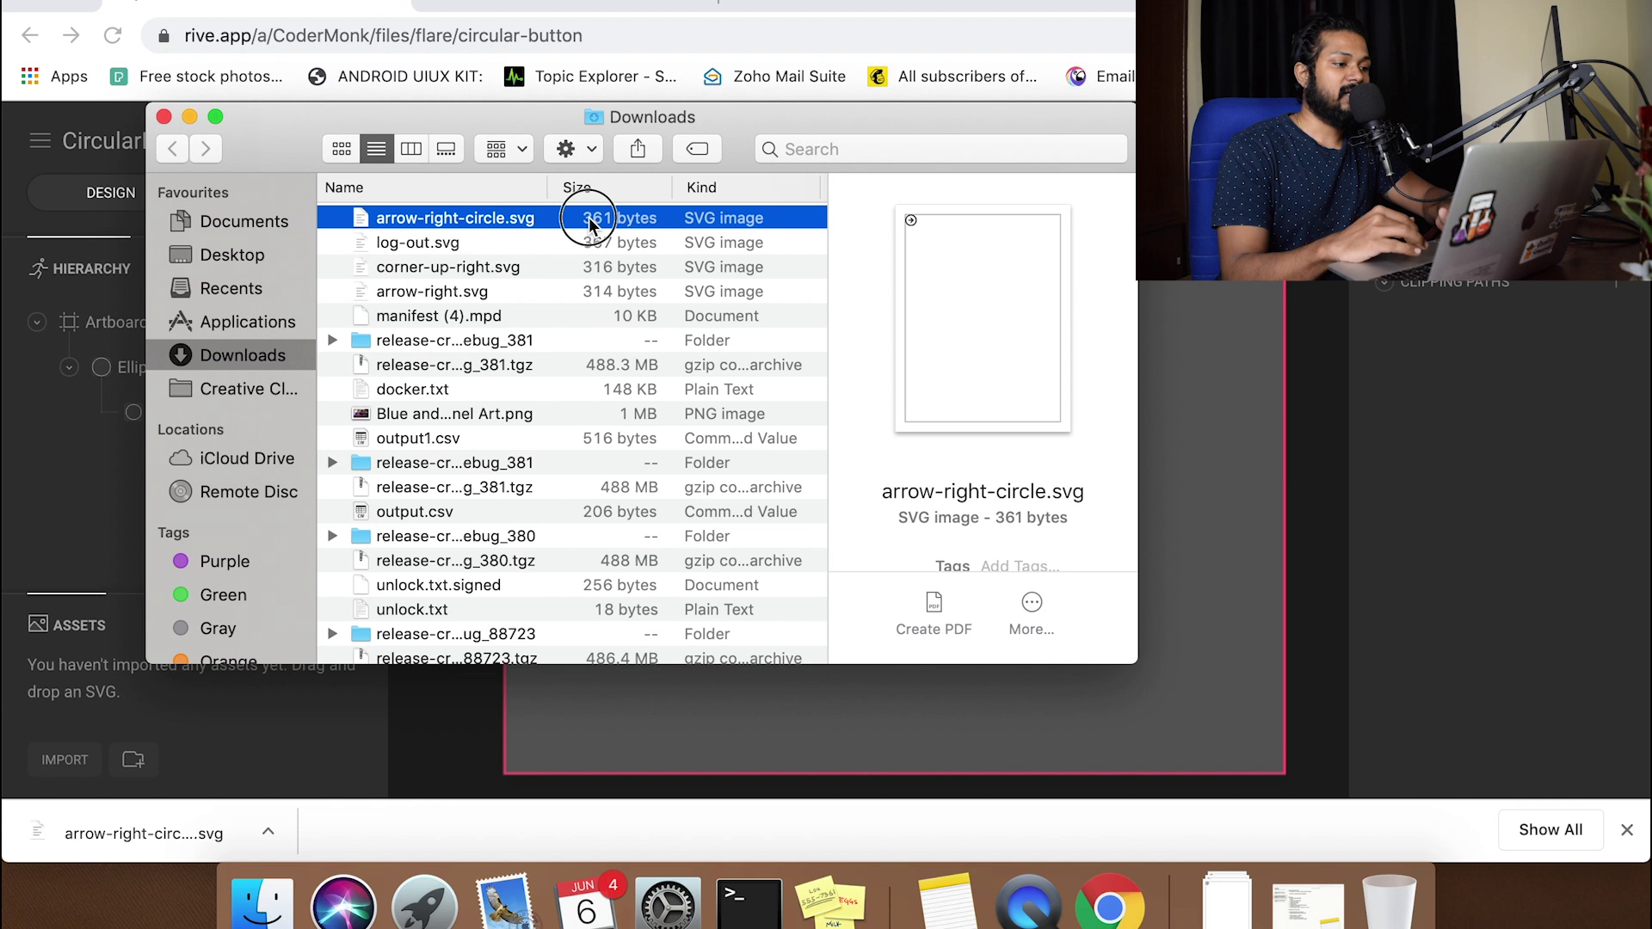
left_click_drag(571, 215, 240, 737)
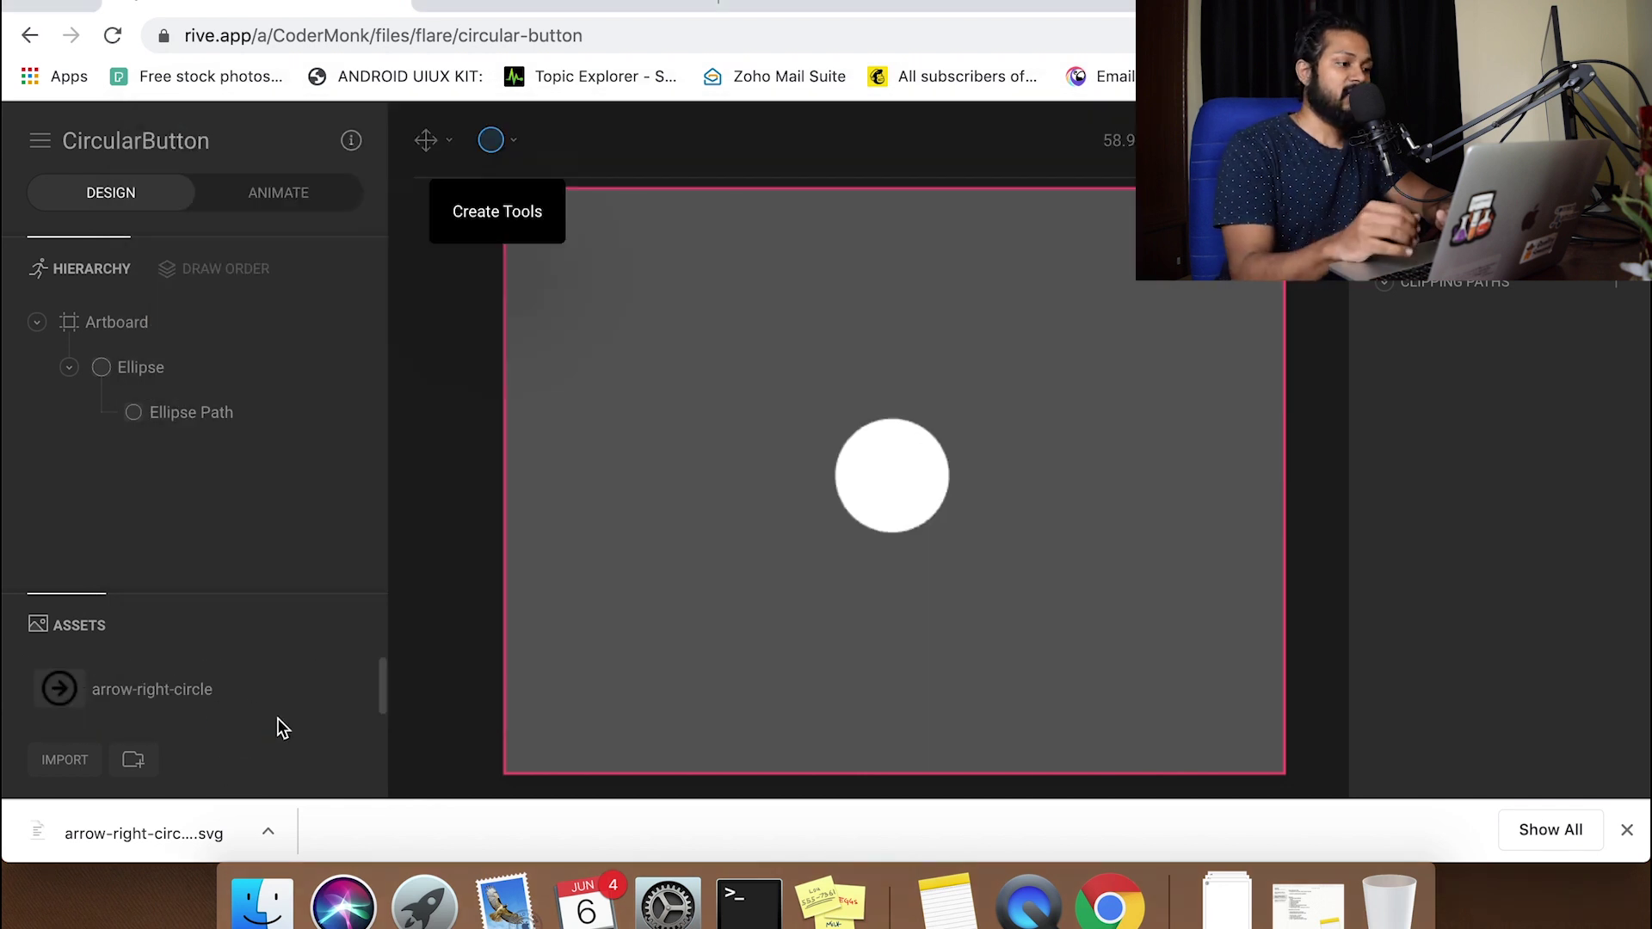
Place the arrow-right-circle asset onto the artboard and zoom to its arrow shape
left_click(168, 693)
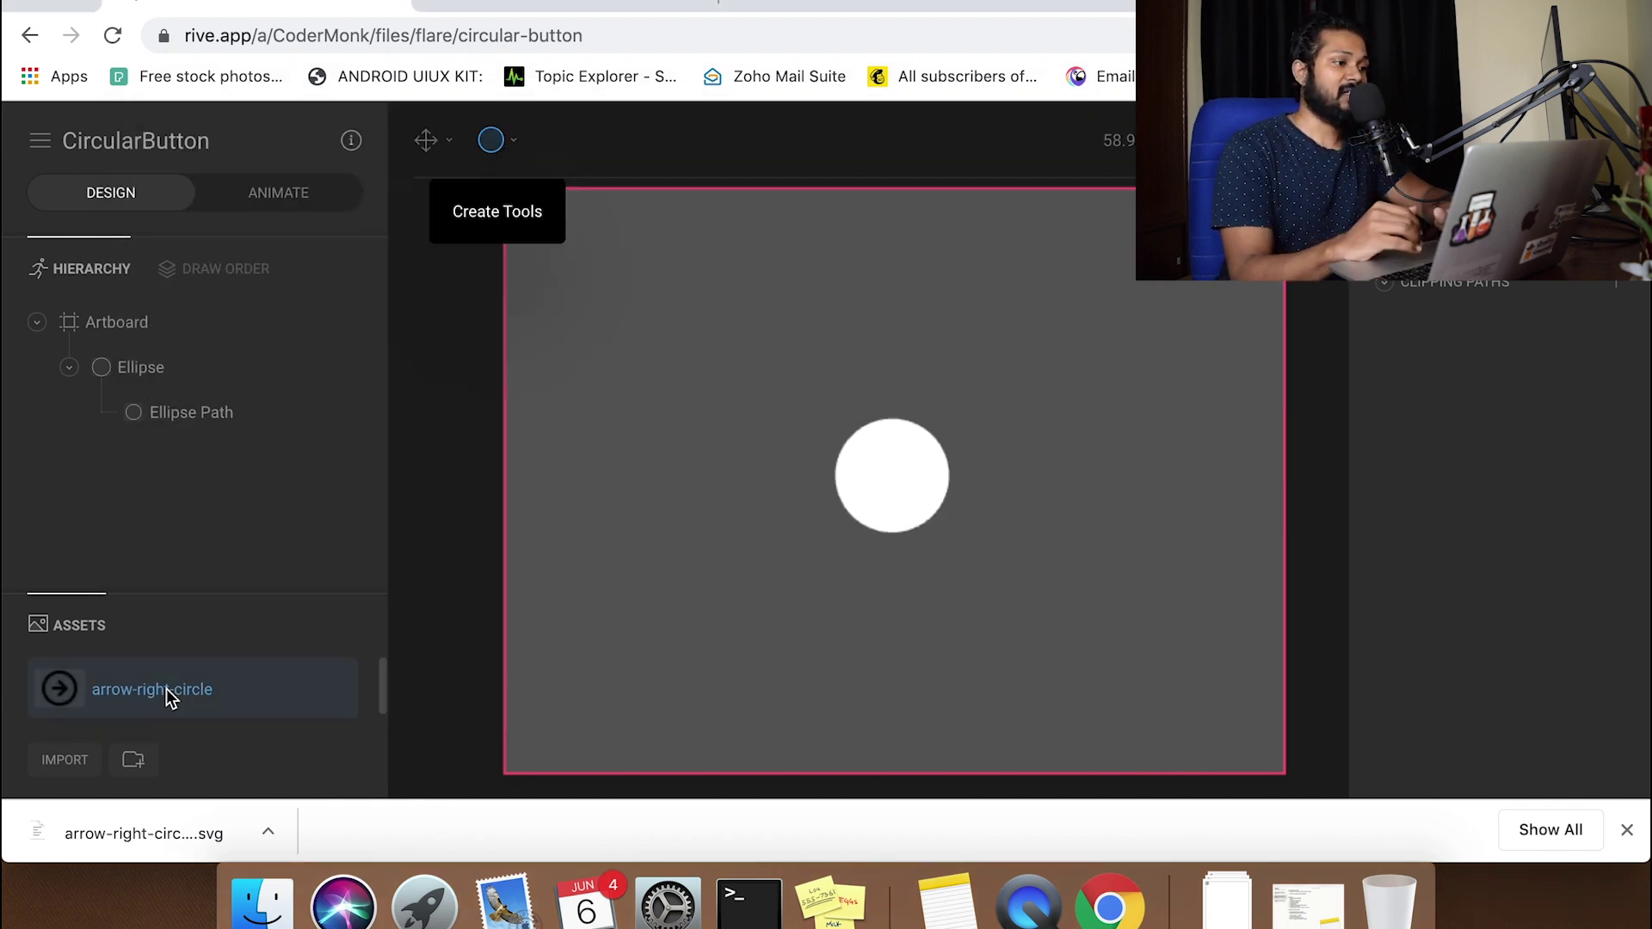
left_click_drag(167, 690, 647, 613)
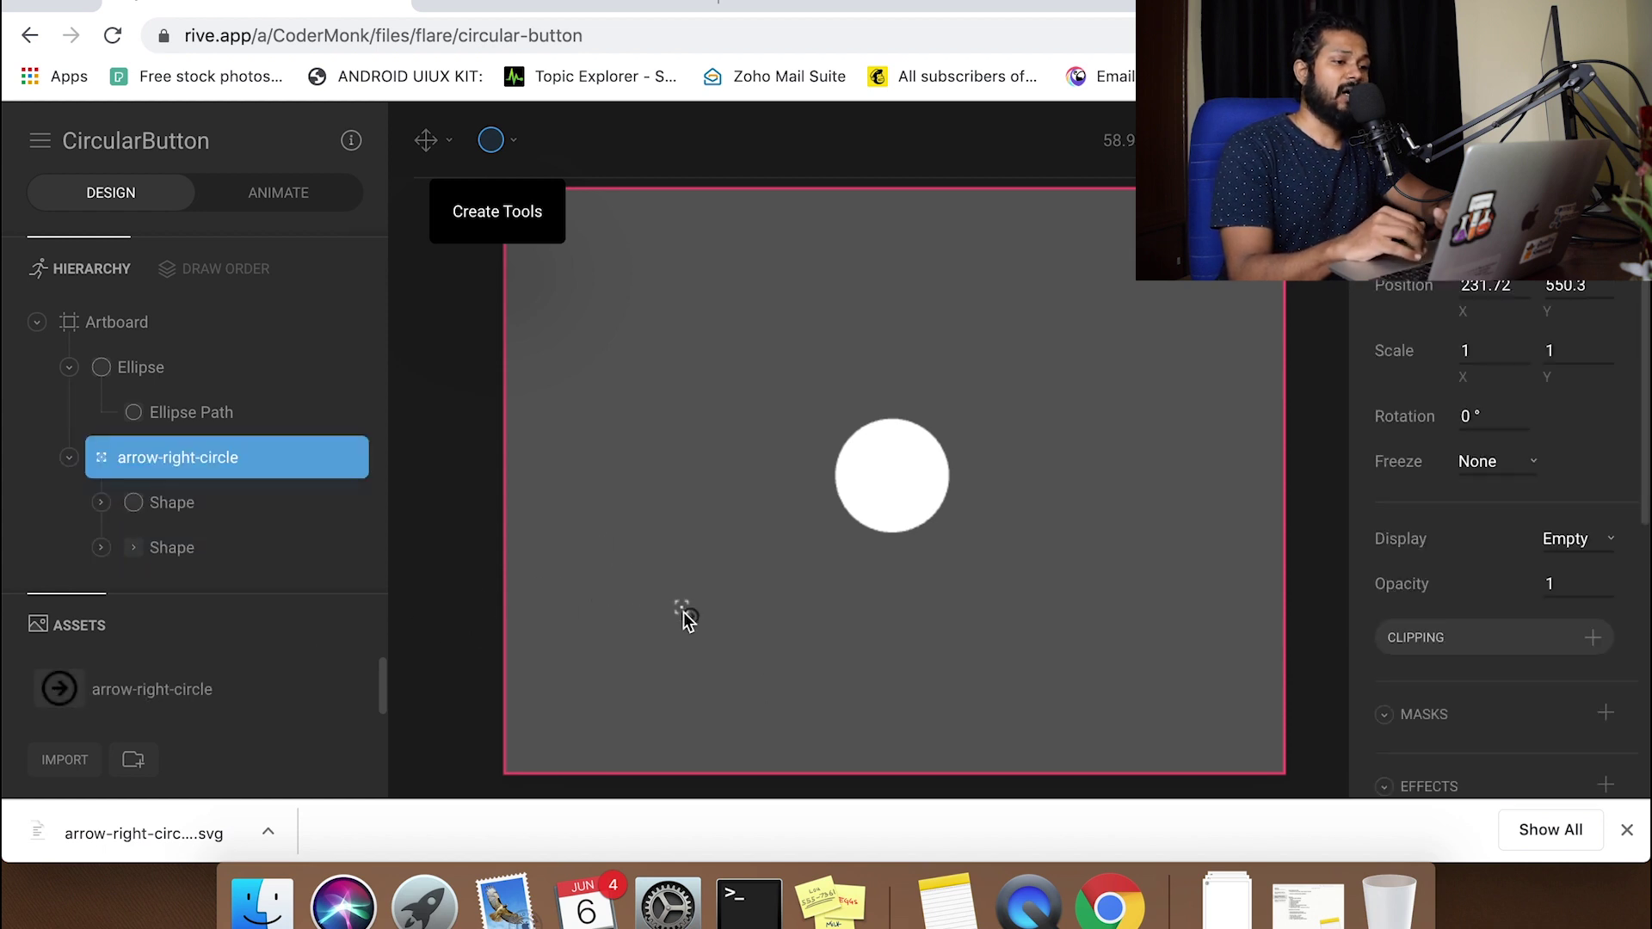
double_click(688, 621)
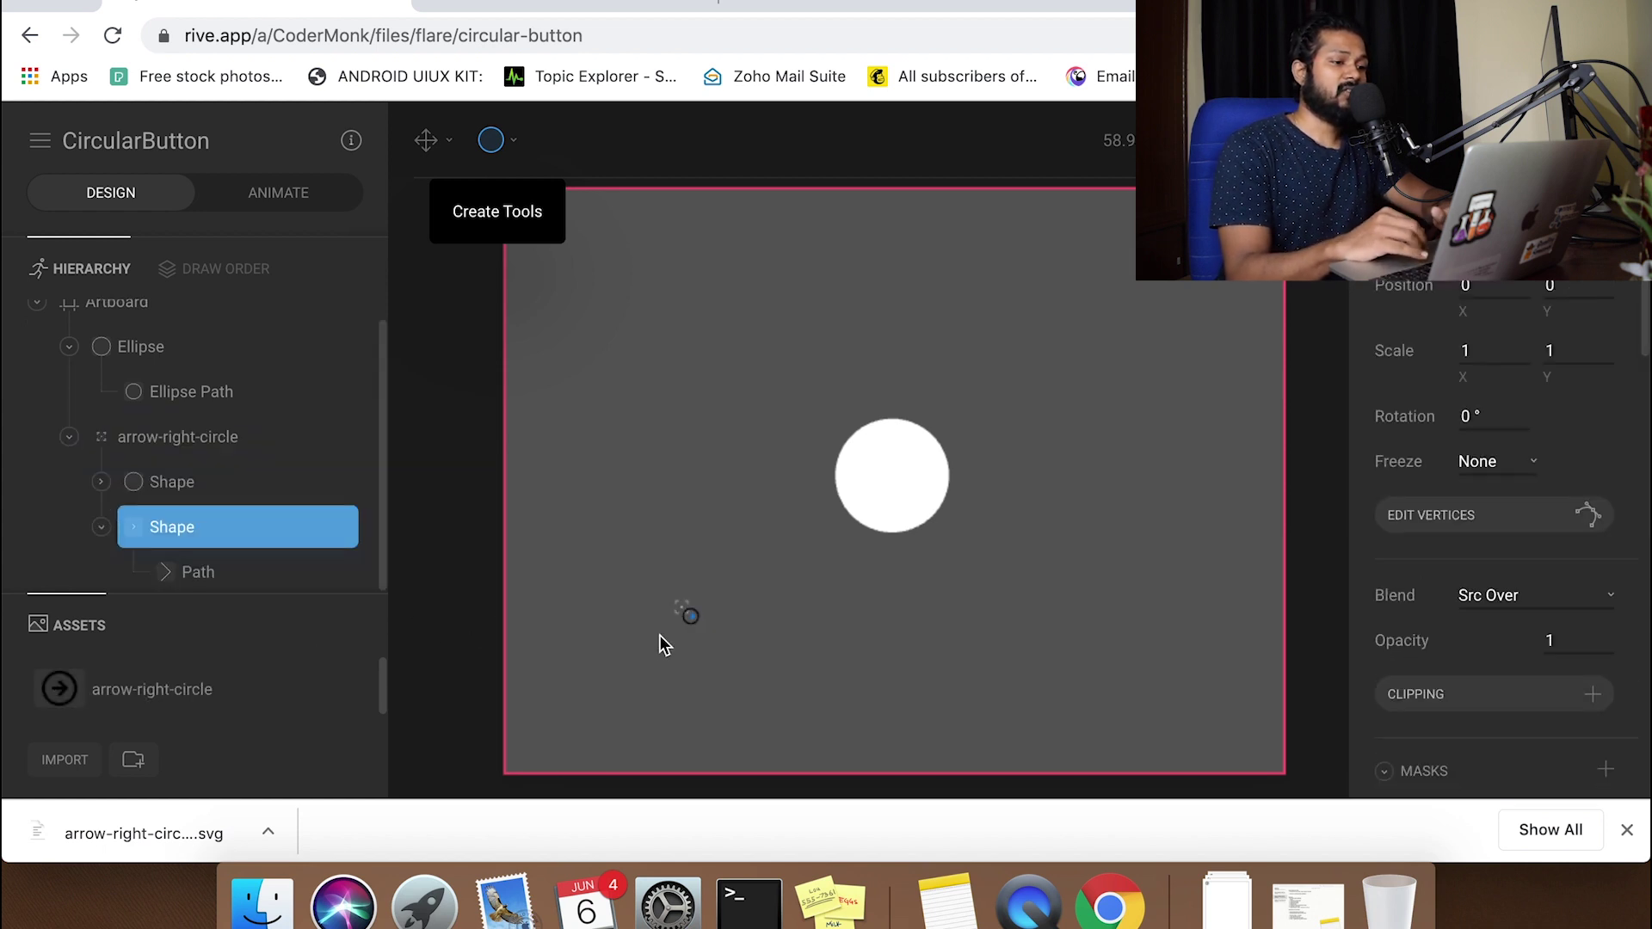
scroll(659, 630, "down", 5)
key("f")
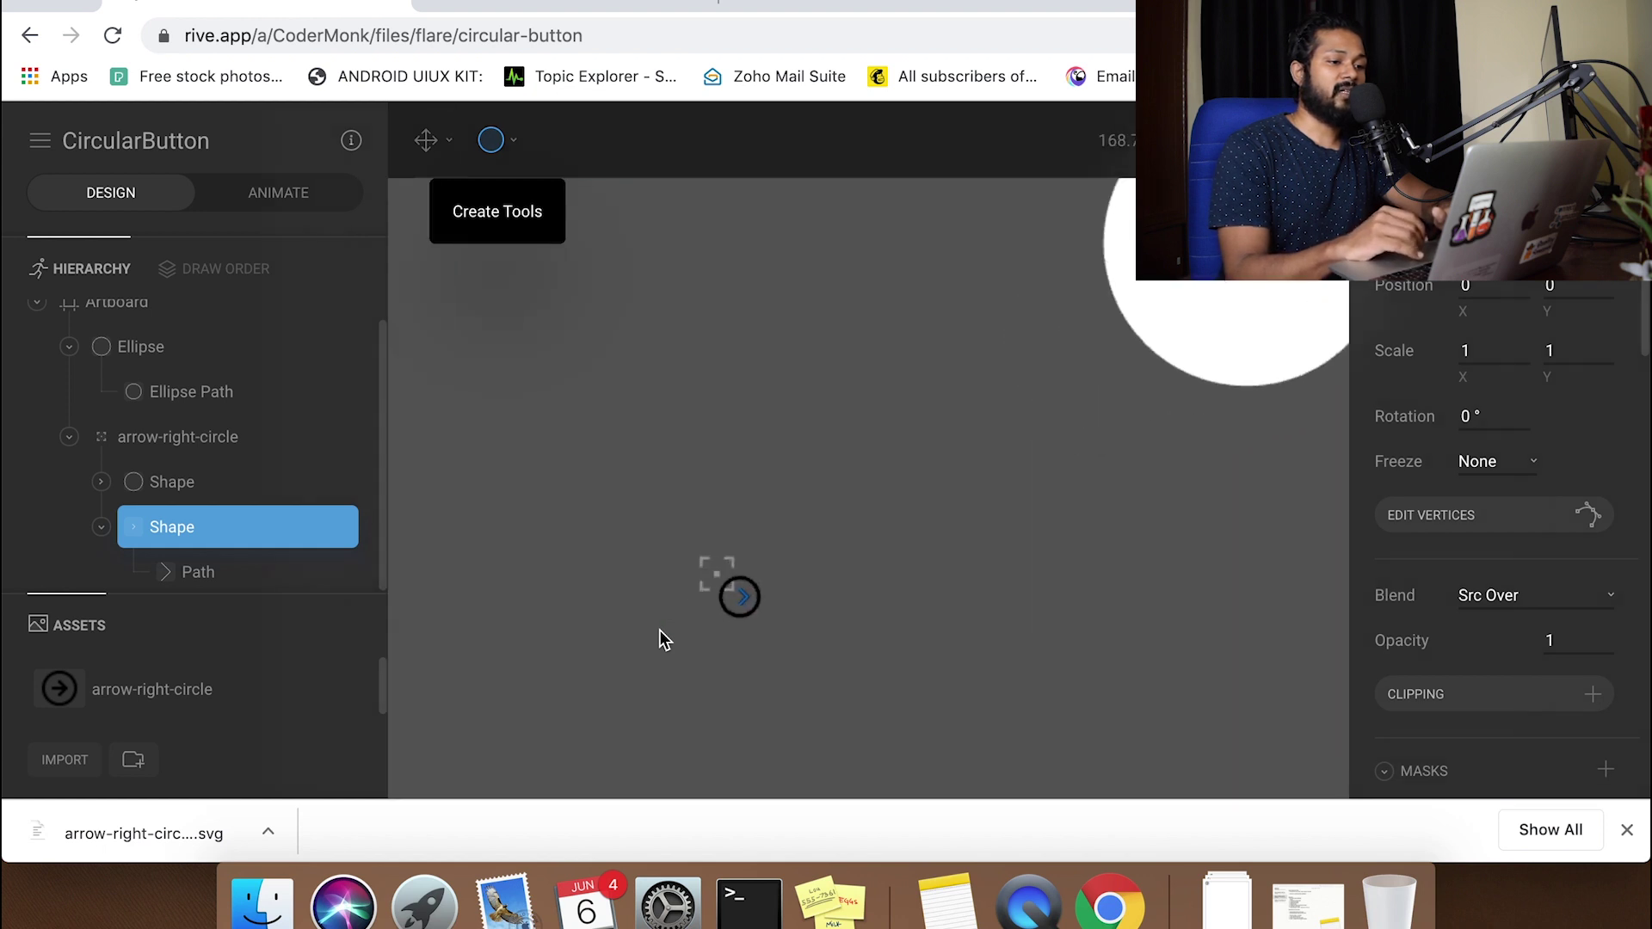
Inspect the icon's circle Shape, its Ellipse, the arrow Shape and its Path
left_click(938, 560)
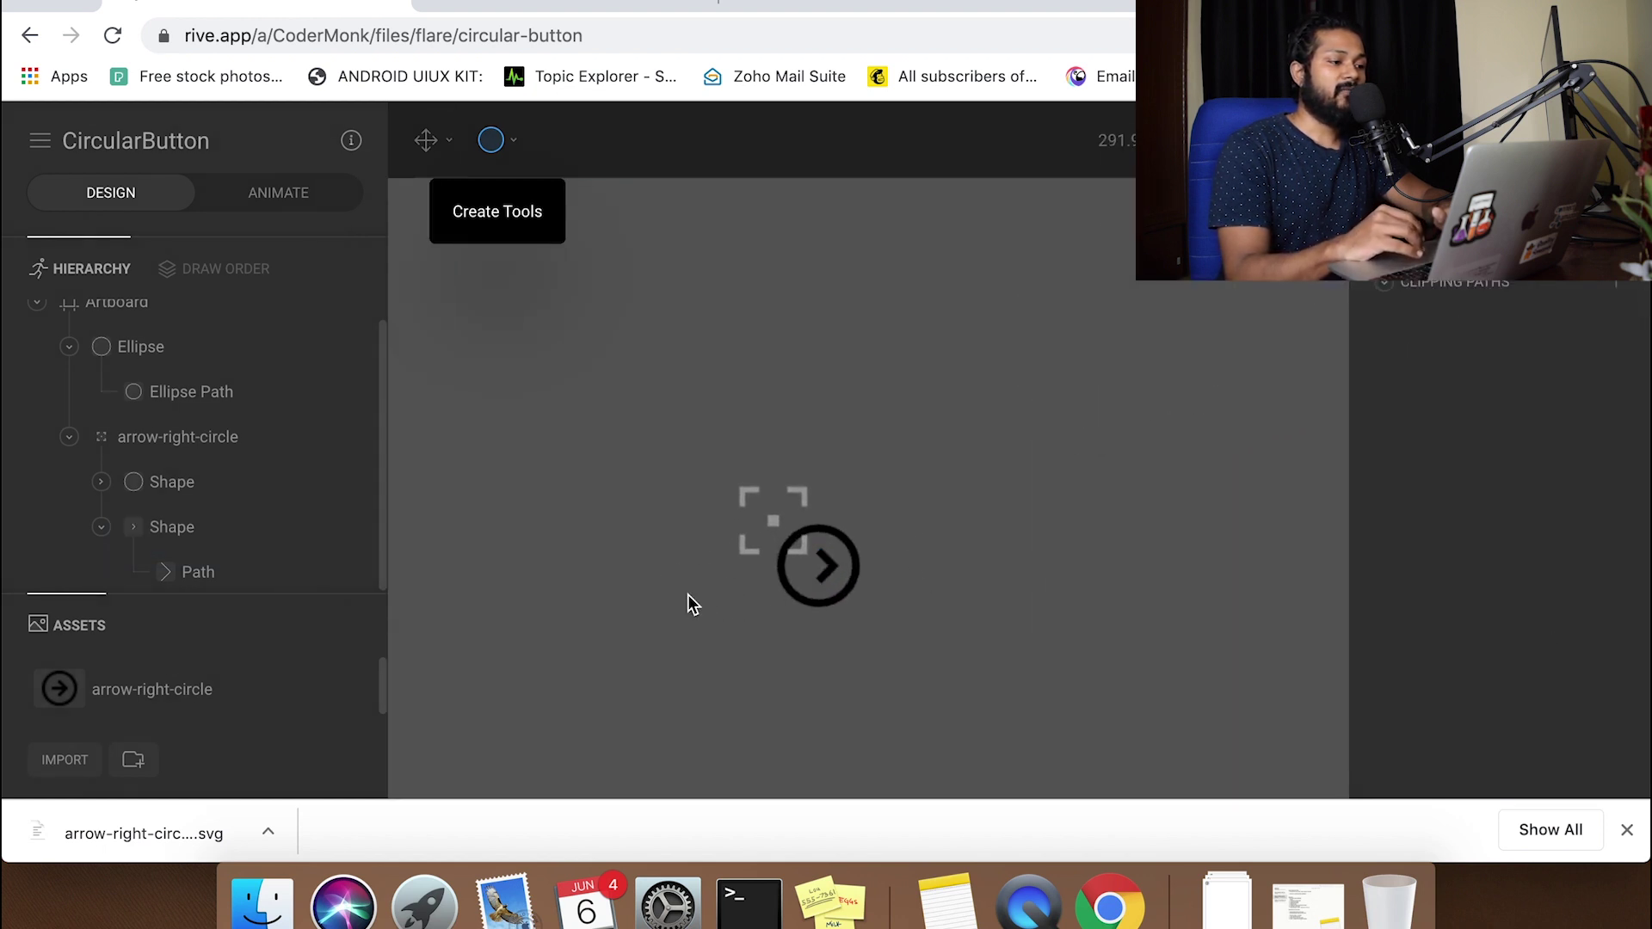
left_click(786, 569)
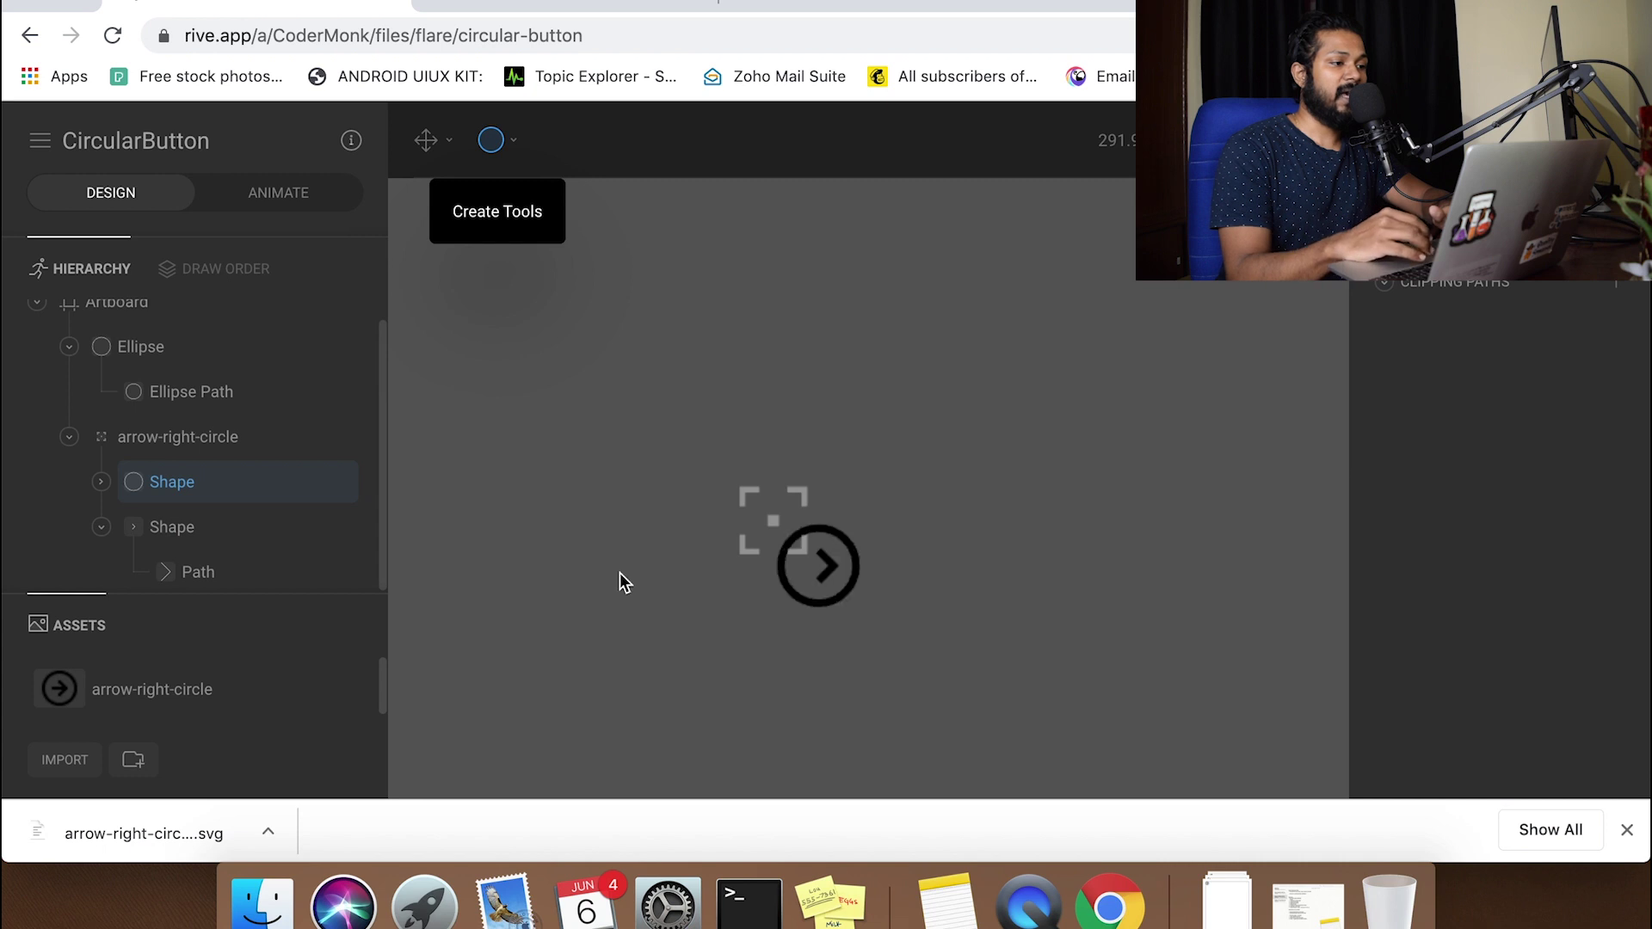
left_click(100, 482)
scroll(106, 484, "down", 1)
left_click(192, 482)
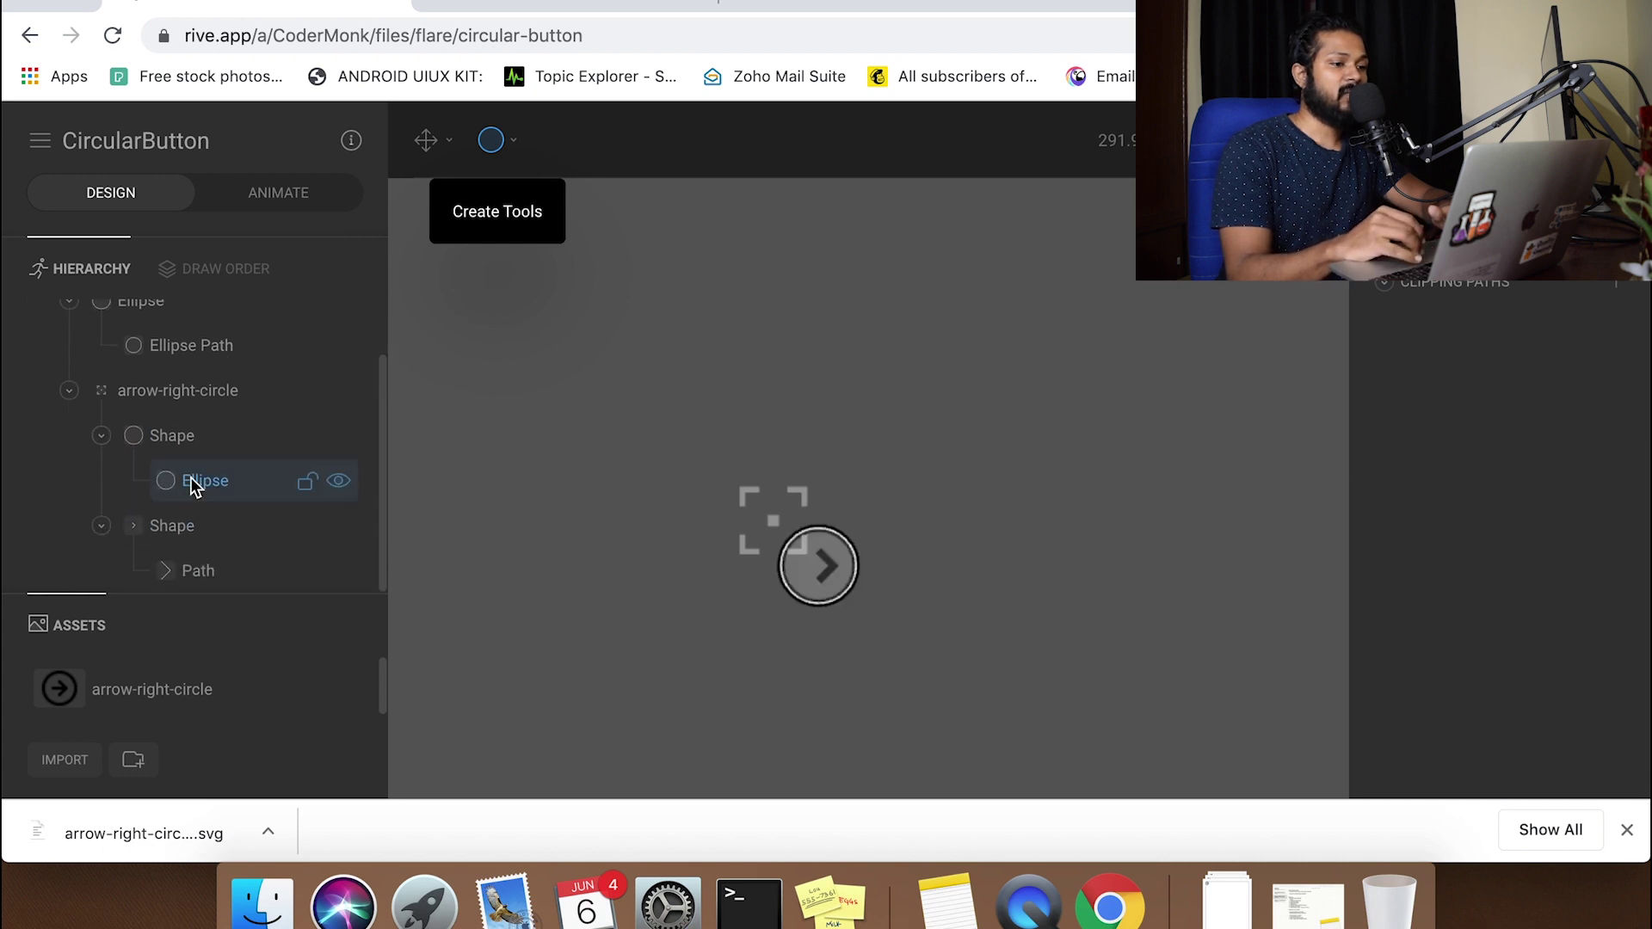
left_click(203, 431)
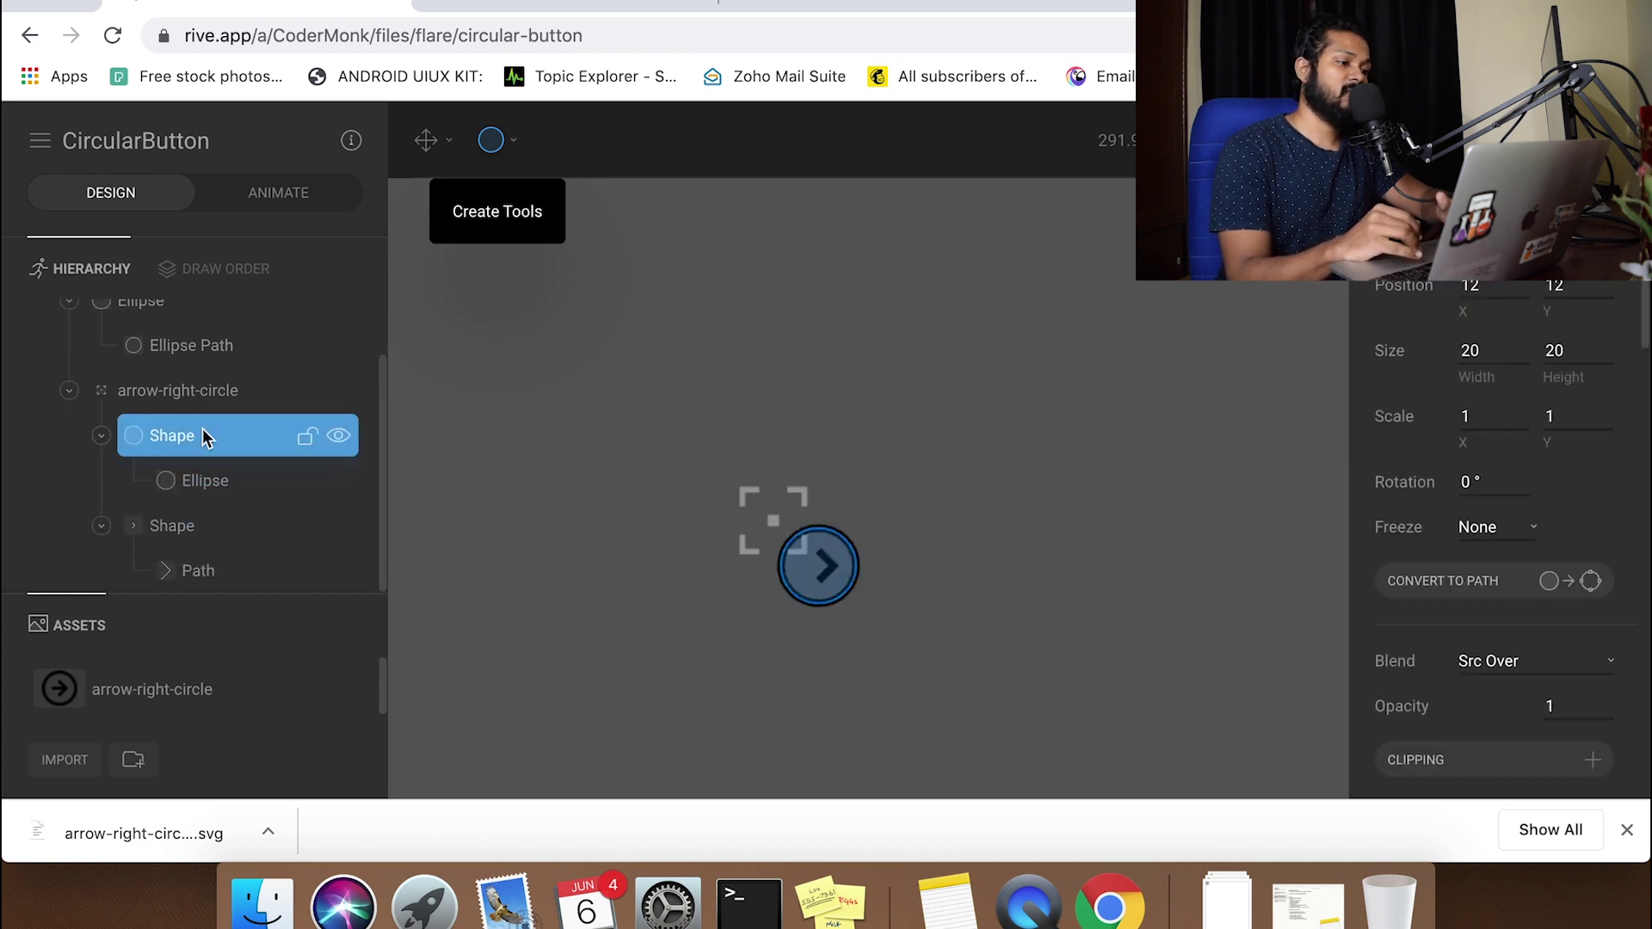
left_click(203, 483)
left_click(193, 527)
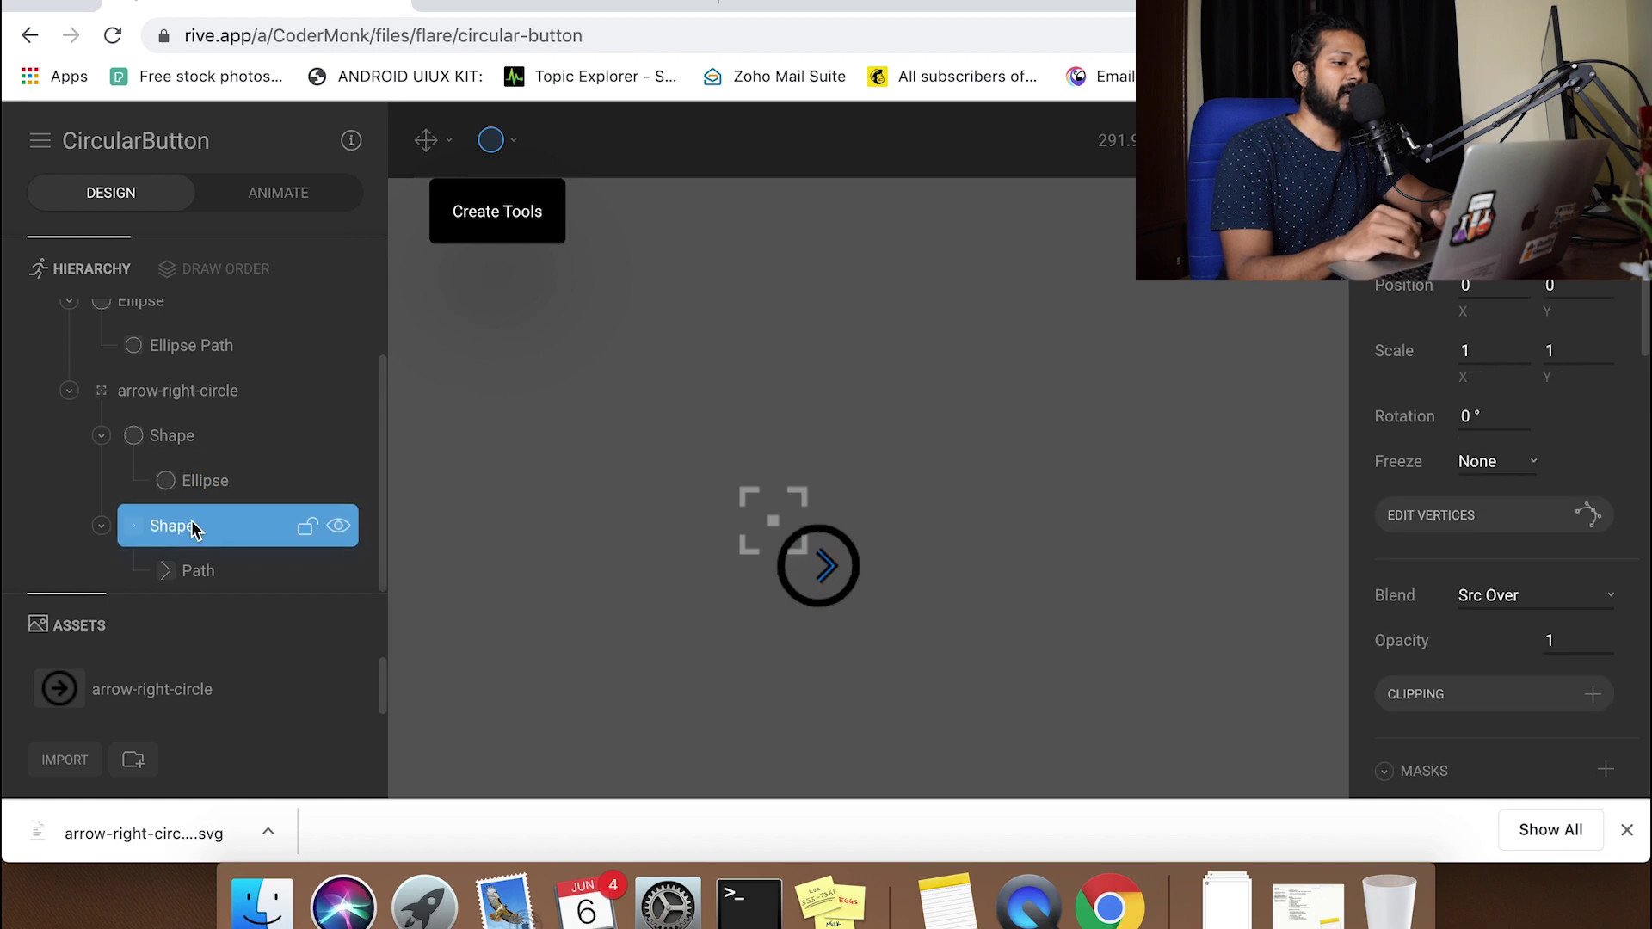
left_click(203, 575)
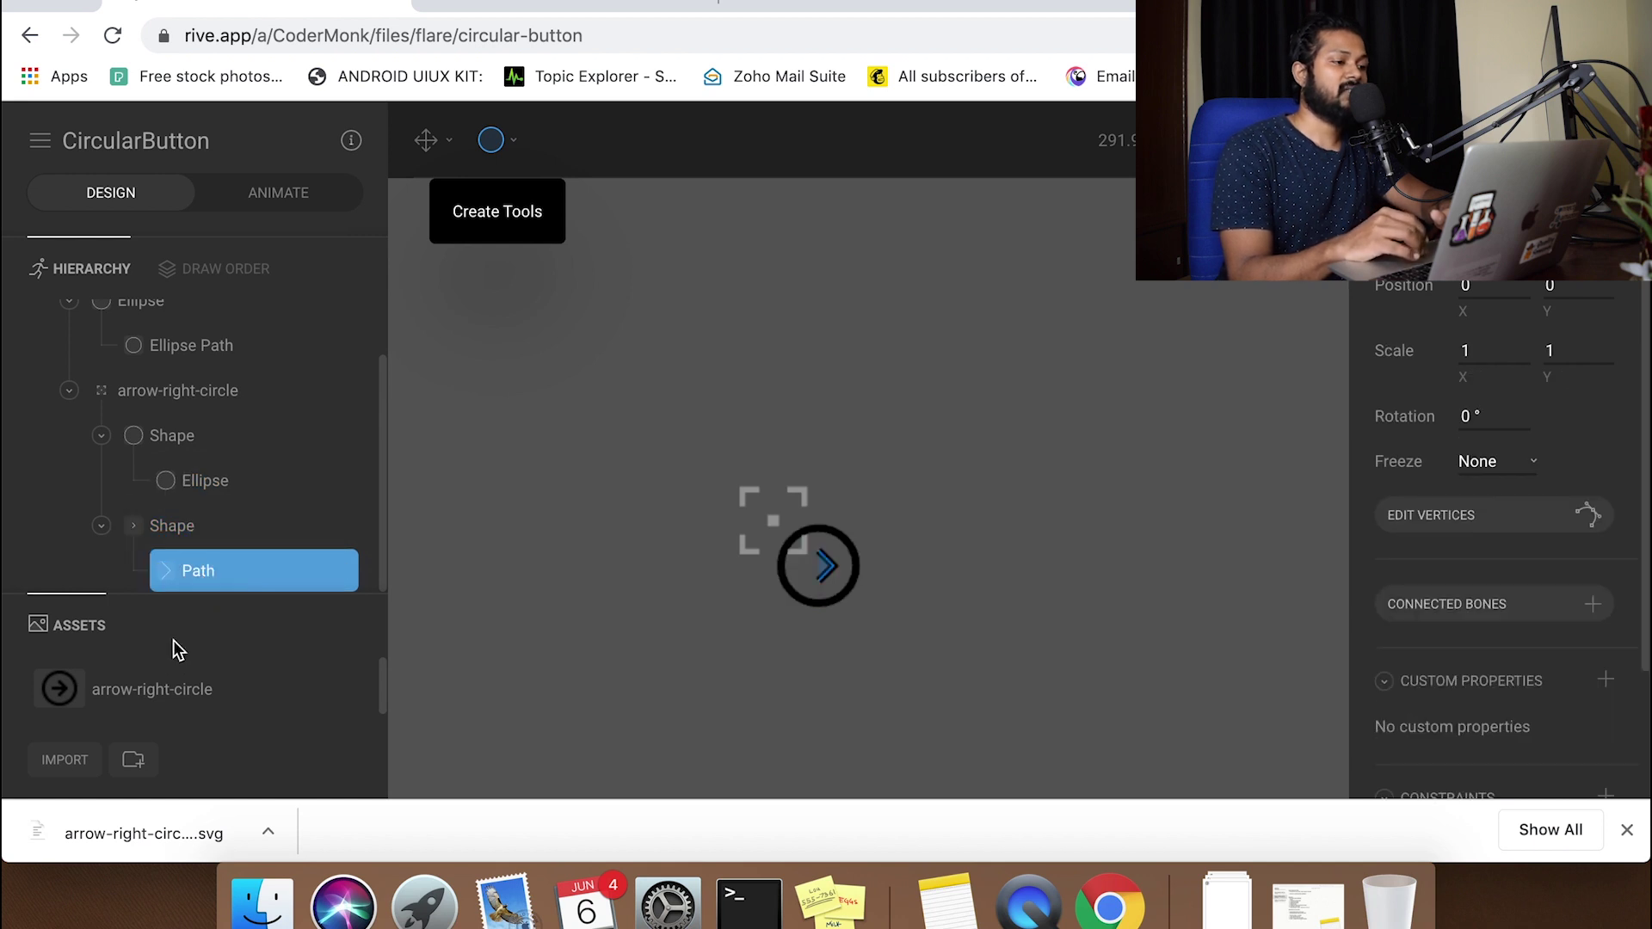
scroll(202, 434, "up", 2)
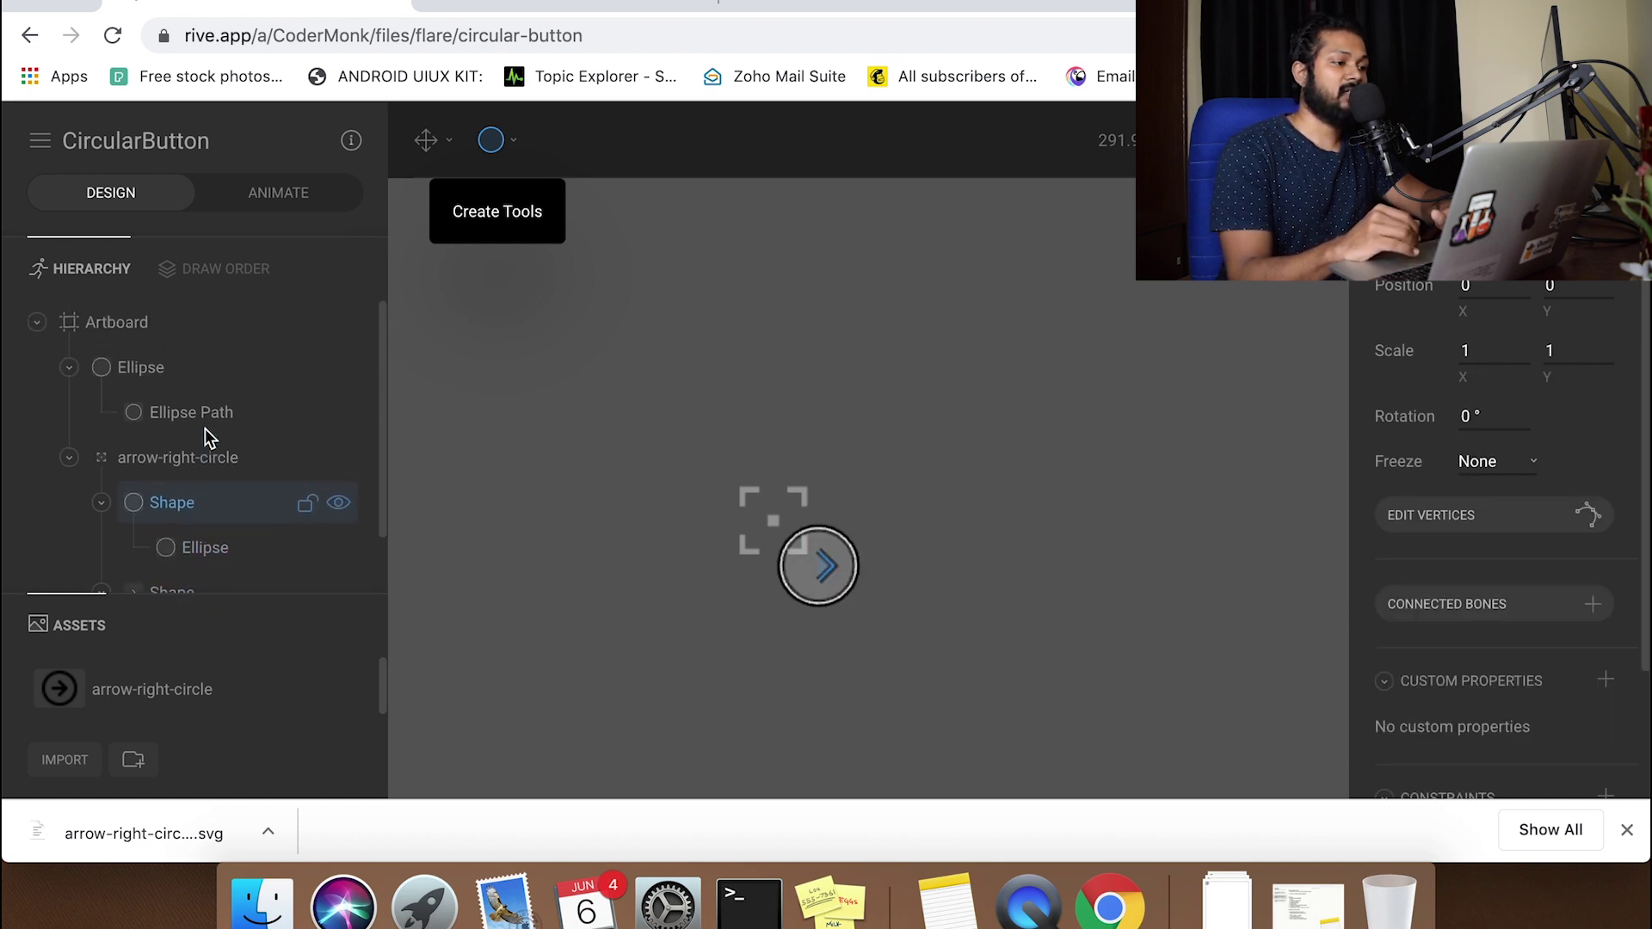
Select the arrow-right-circle group and its circle Shape, panning across the artboard
left_click(178, 469)
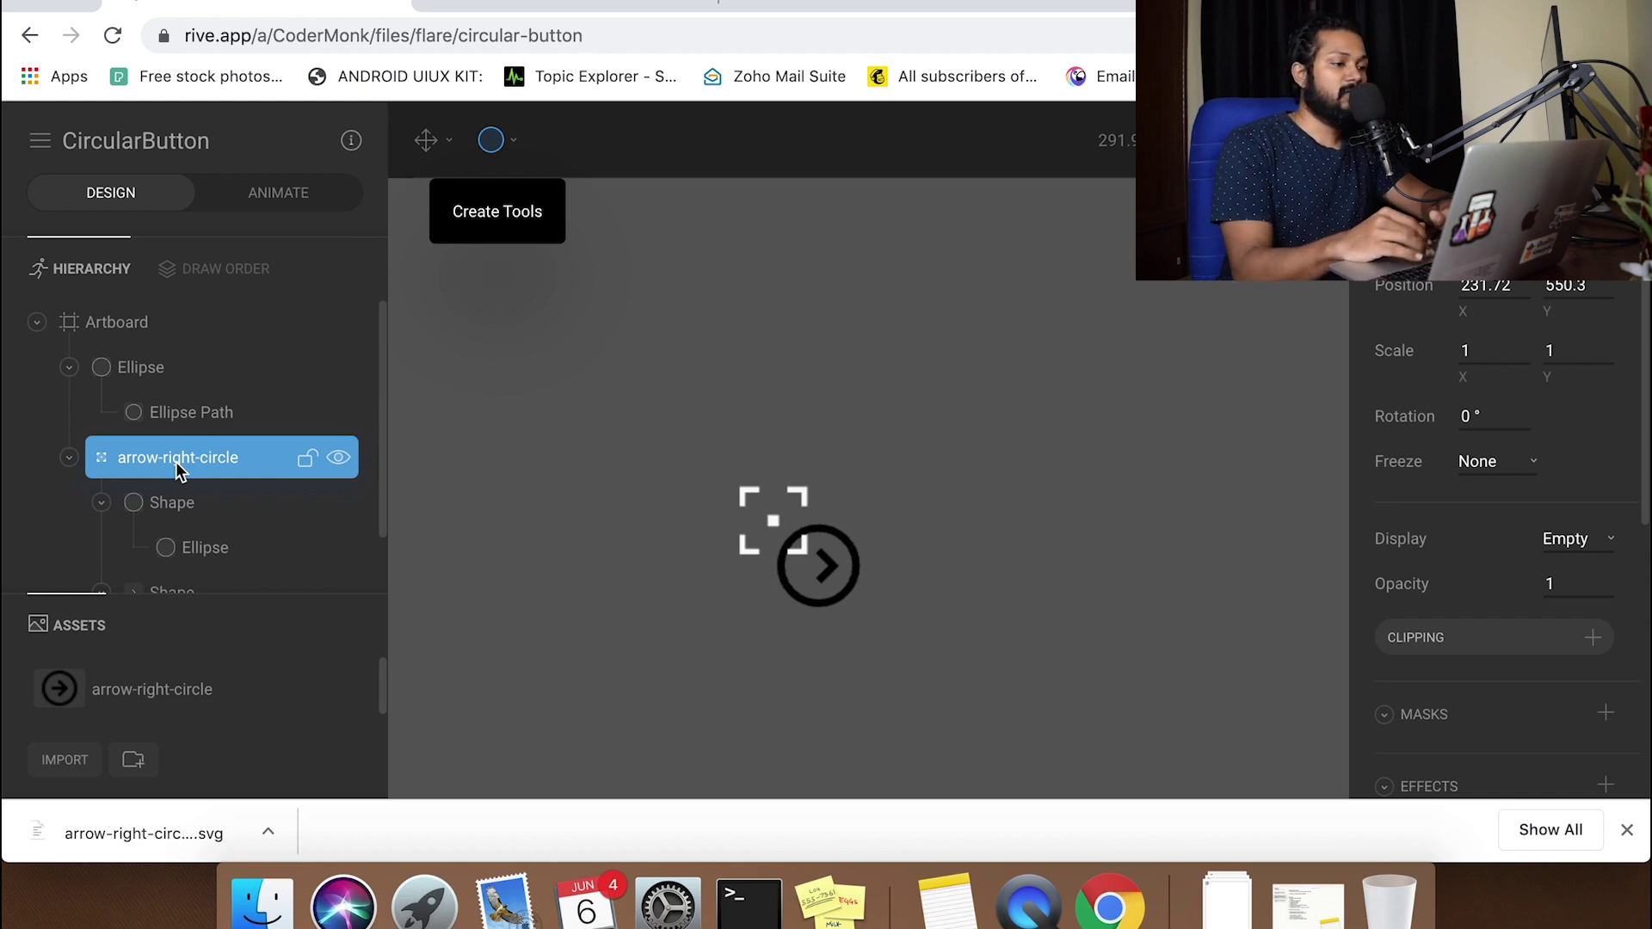
left_click(823, 542)
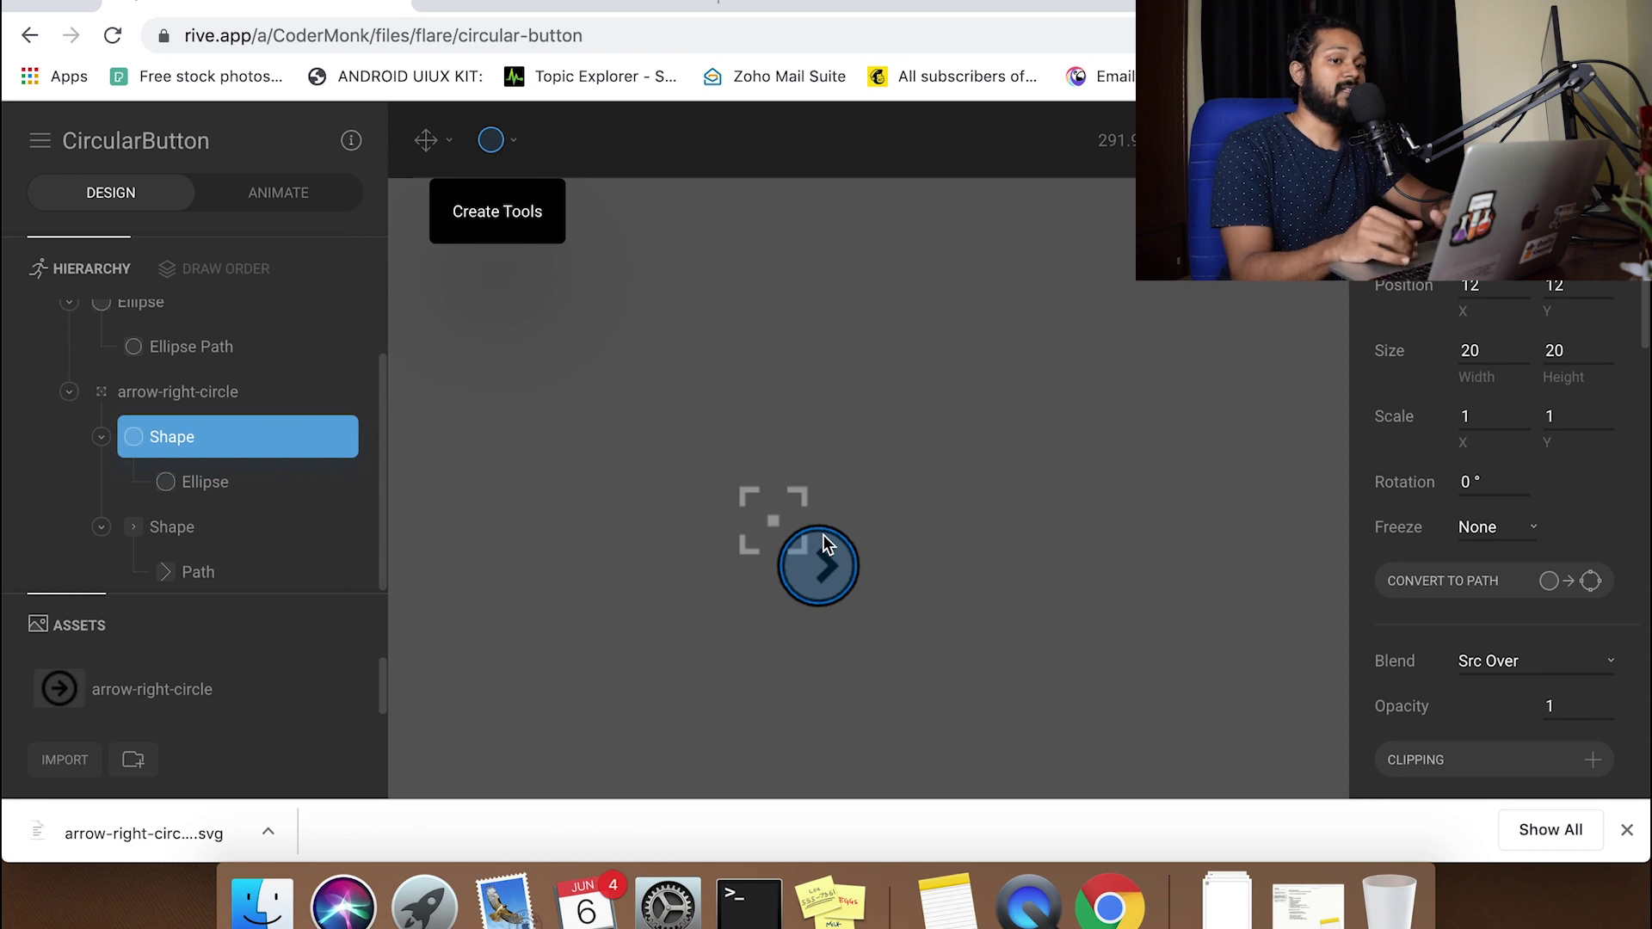
scroll(1063, 632, "down", 5)
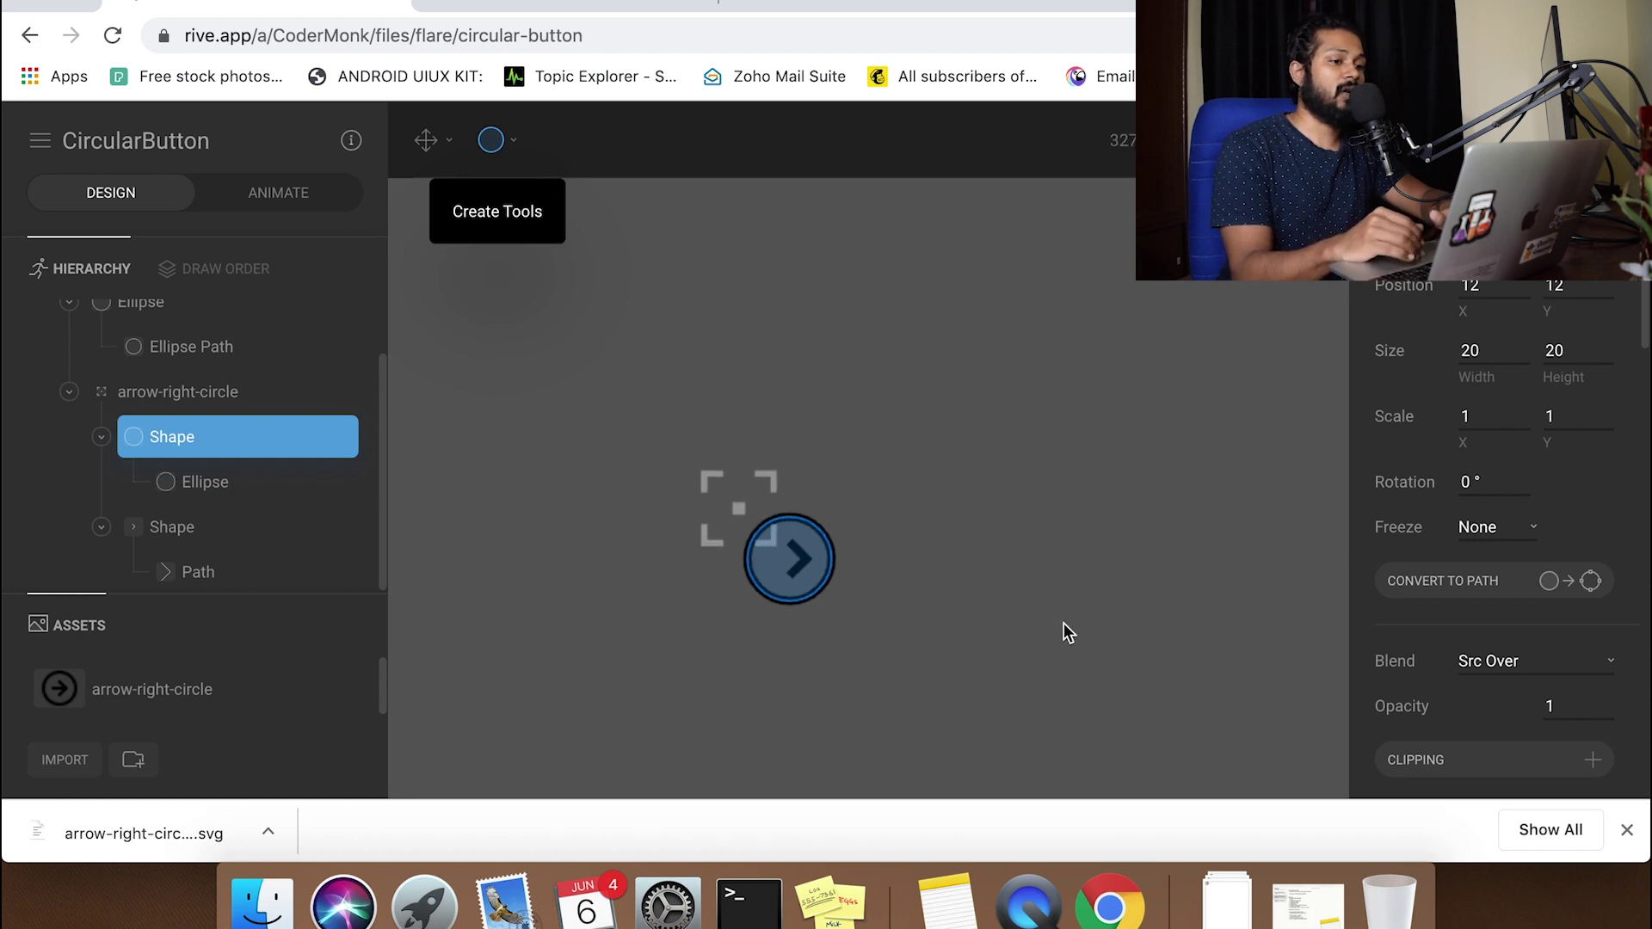
scroll(1061, 623, "down", 2)
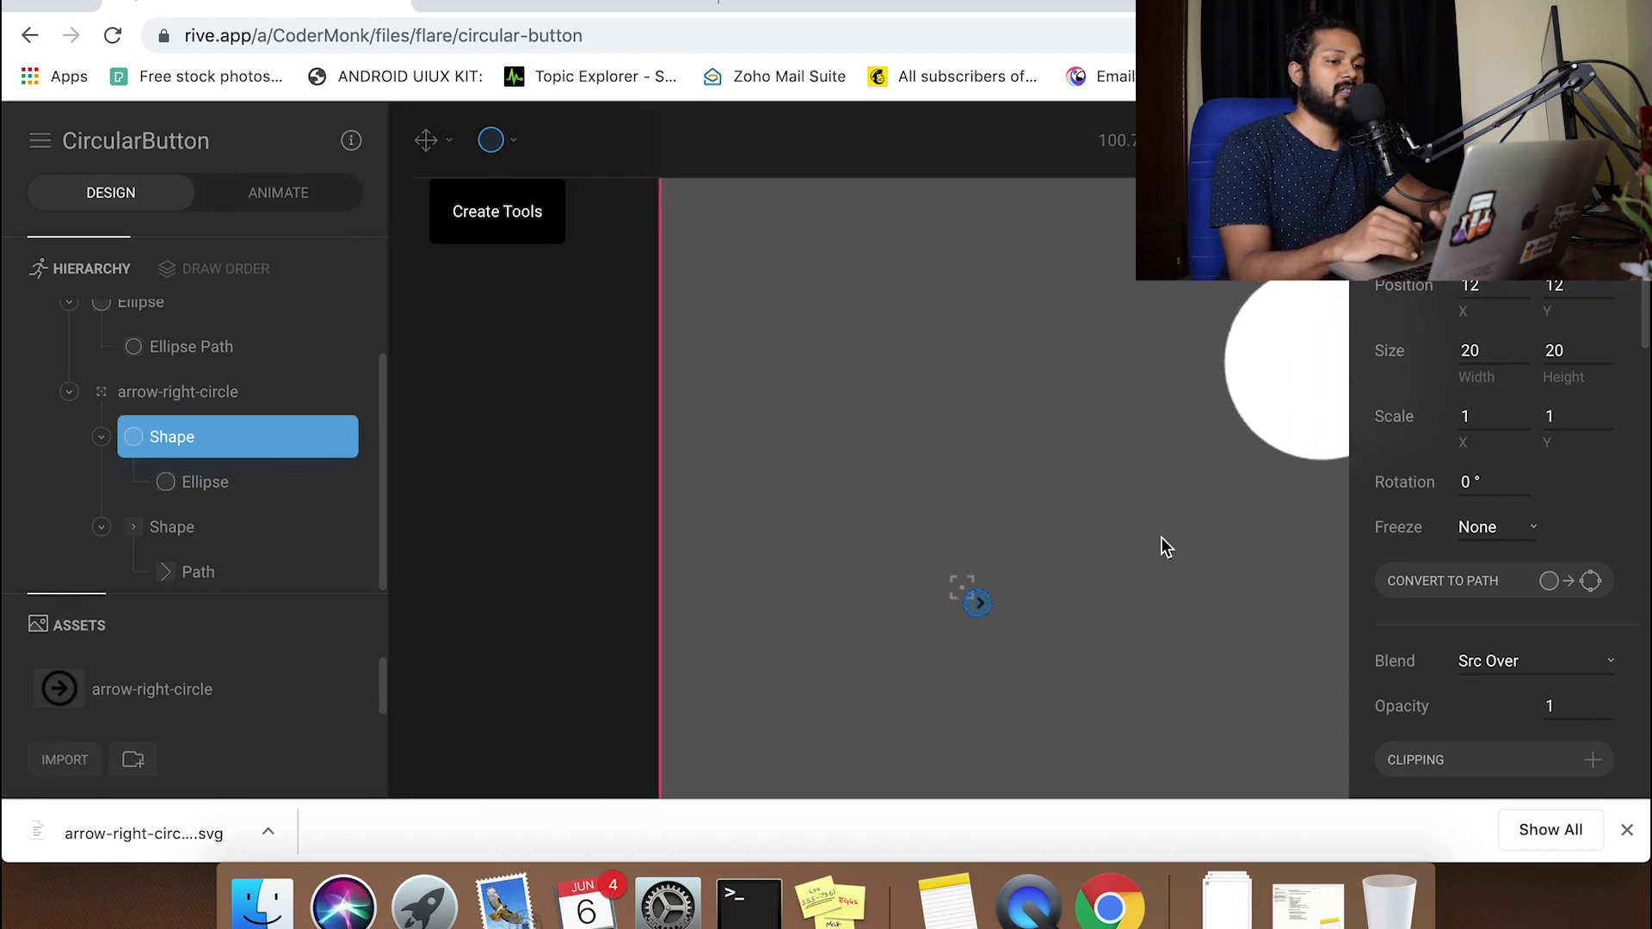
scroll(1160, 537, "up", 1)
scroll(962, 549, "down", 1)
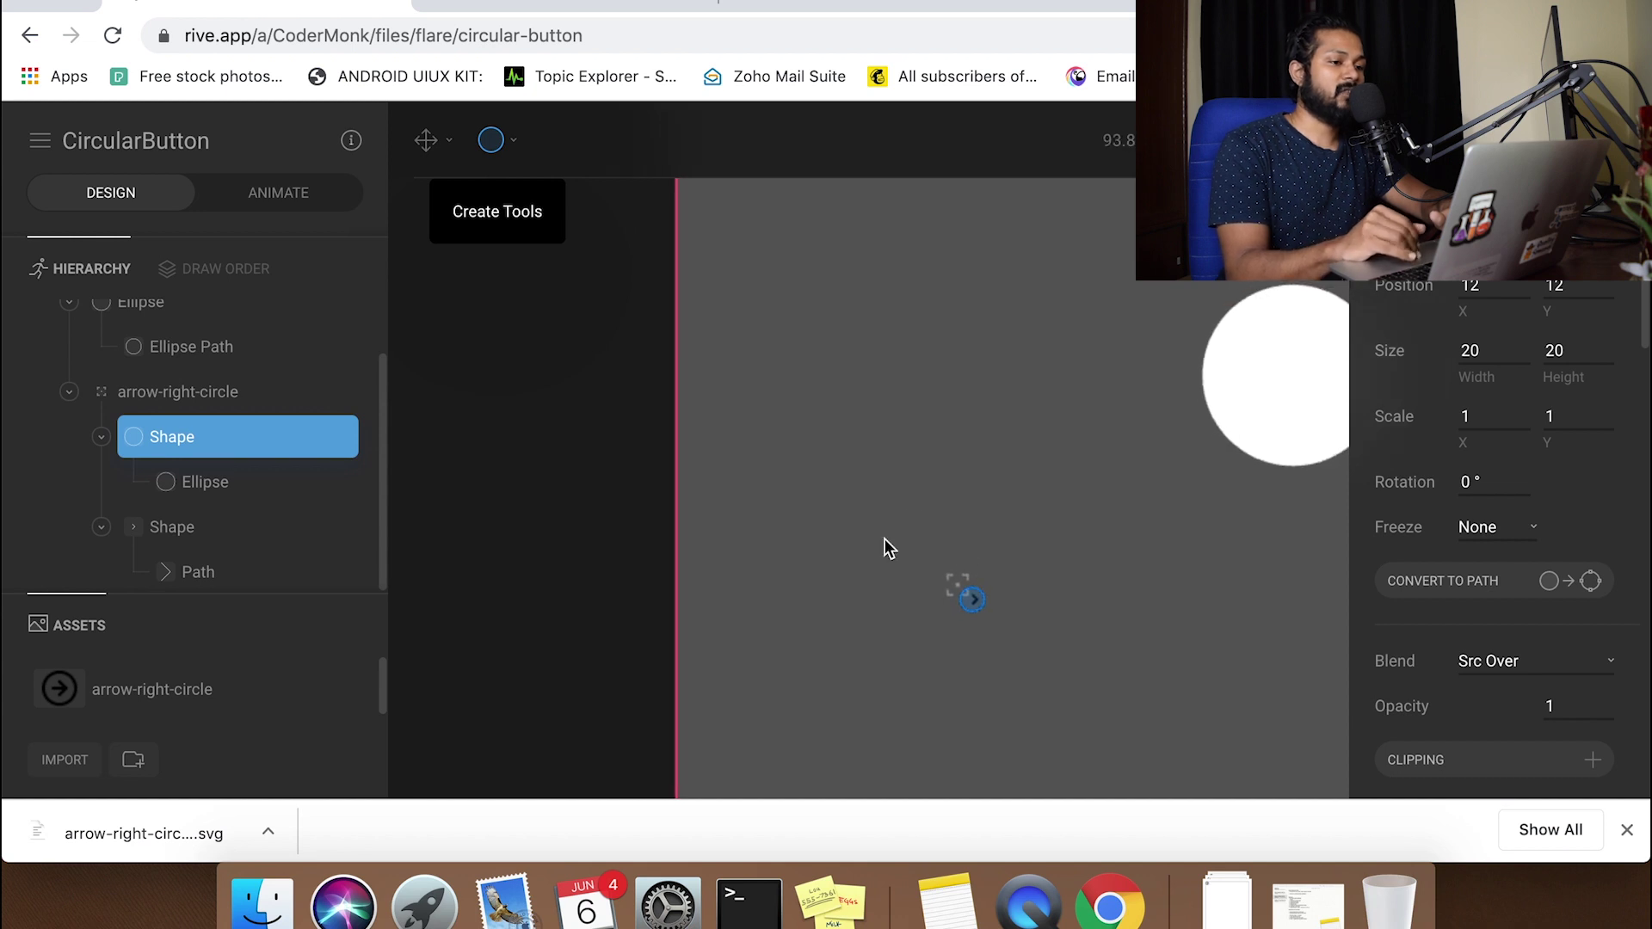
left_click_drag(916, 489, 637, 506)
left_click(207, 401)
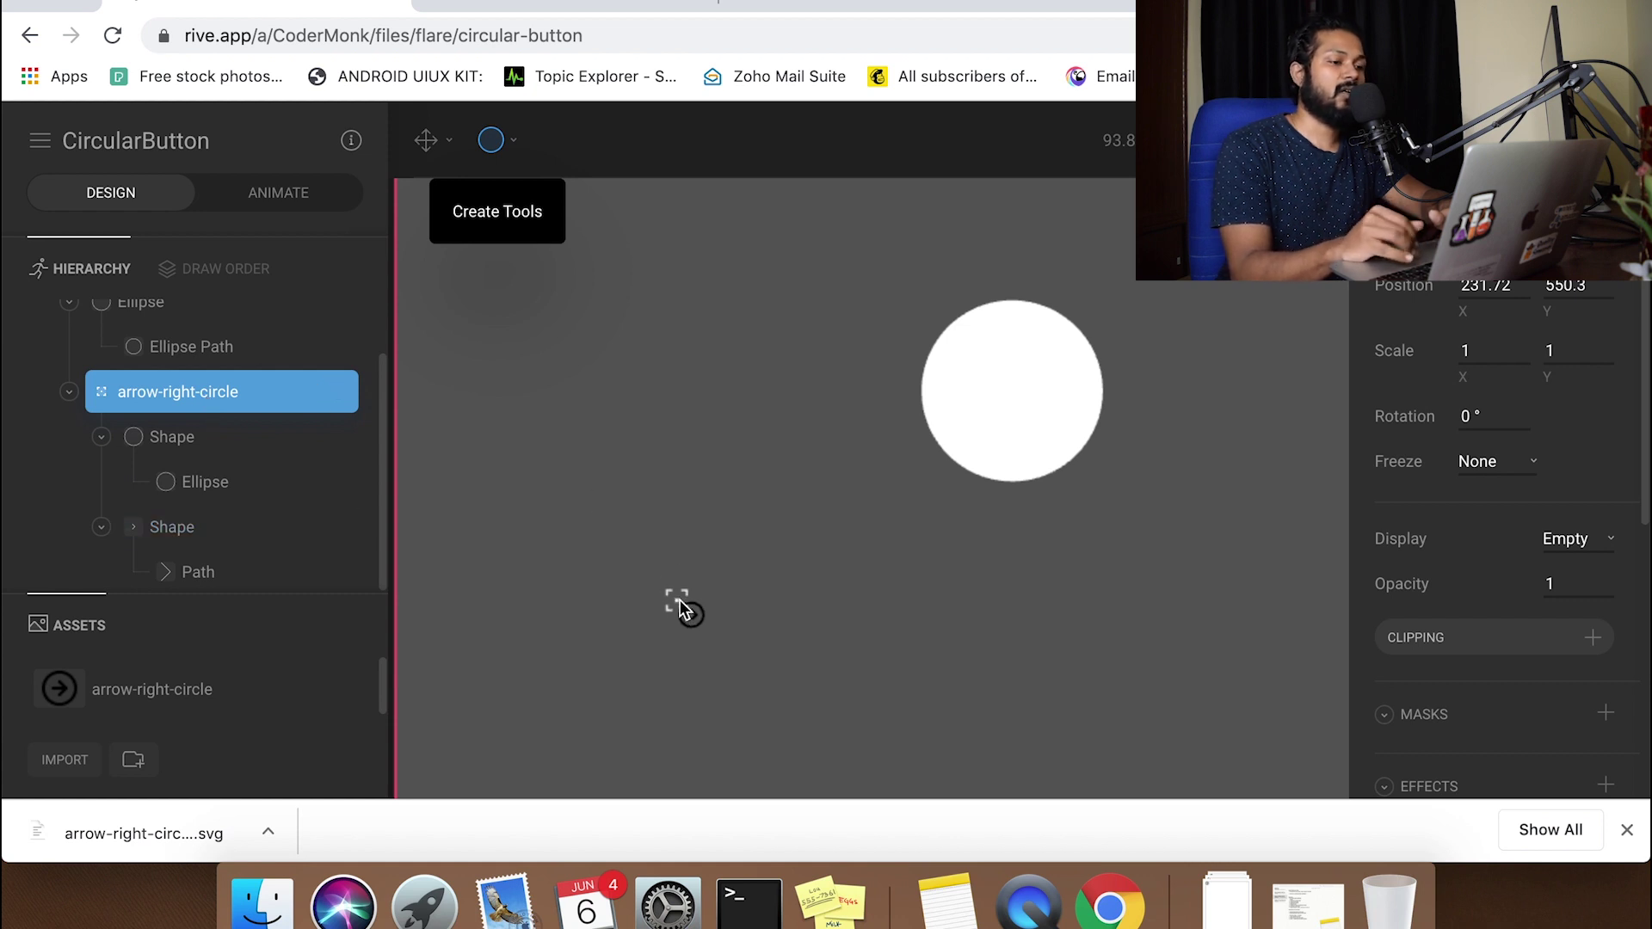
Close the browser's download bar to free up space
left_click(1628, 829)
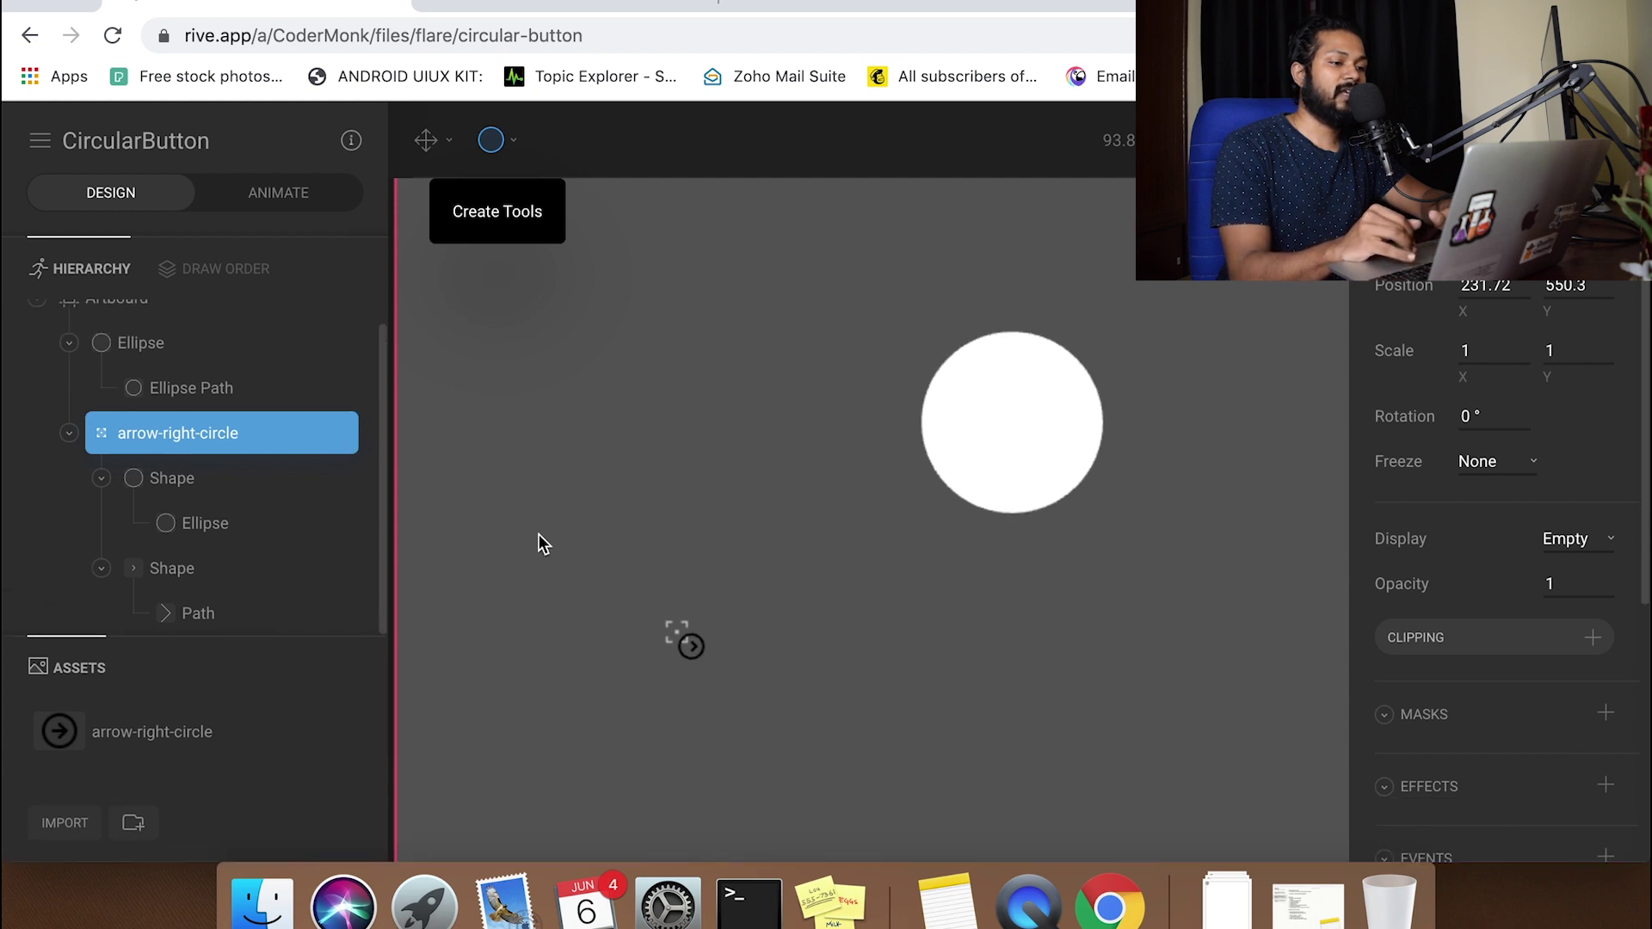
scroll(705, 658, "down", 5)
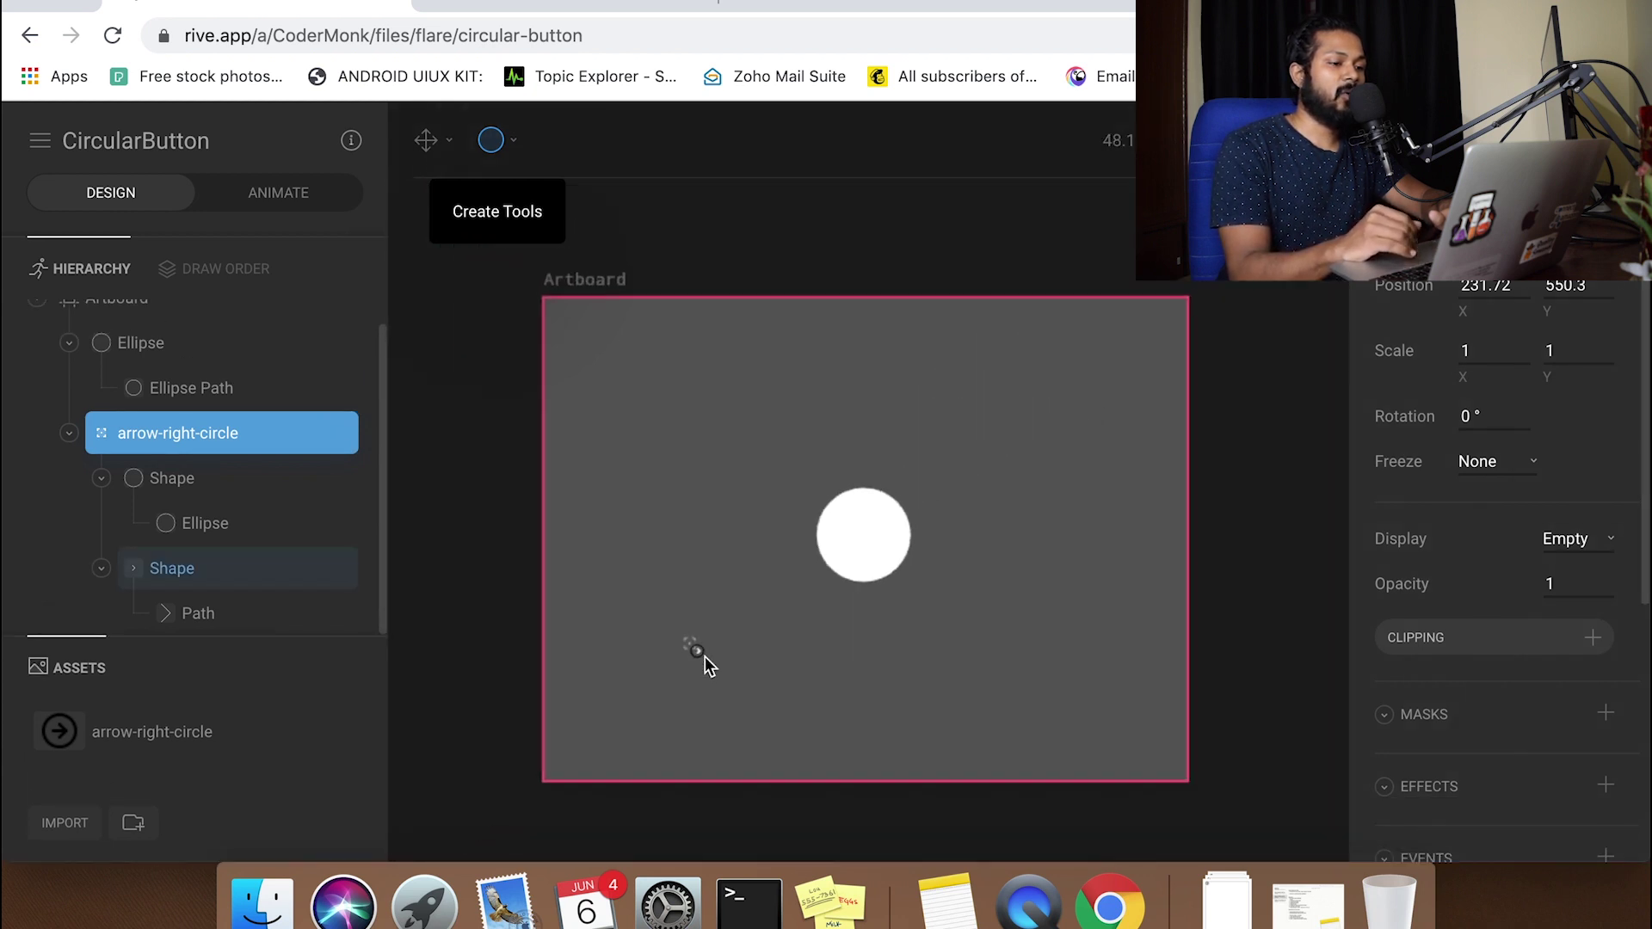
scroll(705, 657, "up", 10)
scroll(705, 657, "up", 4)
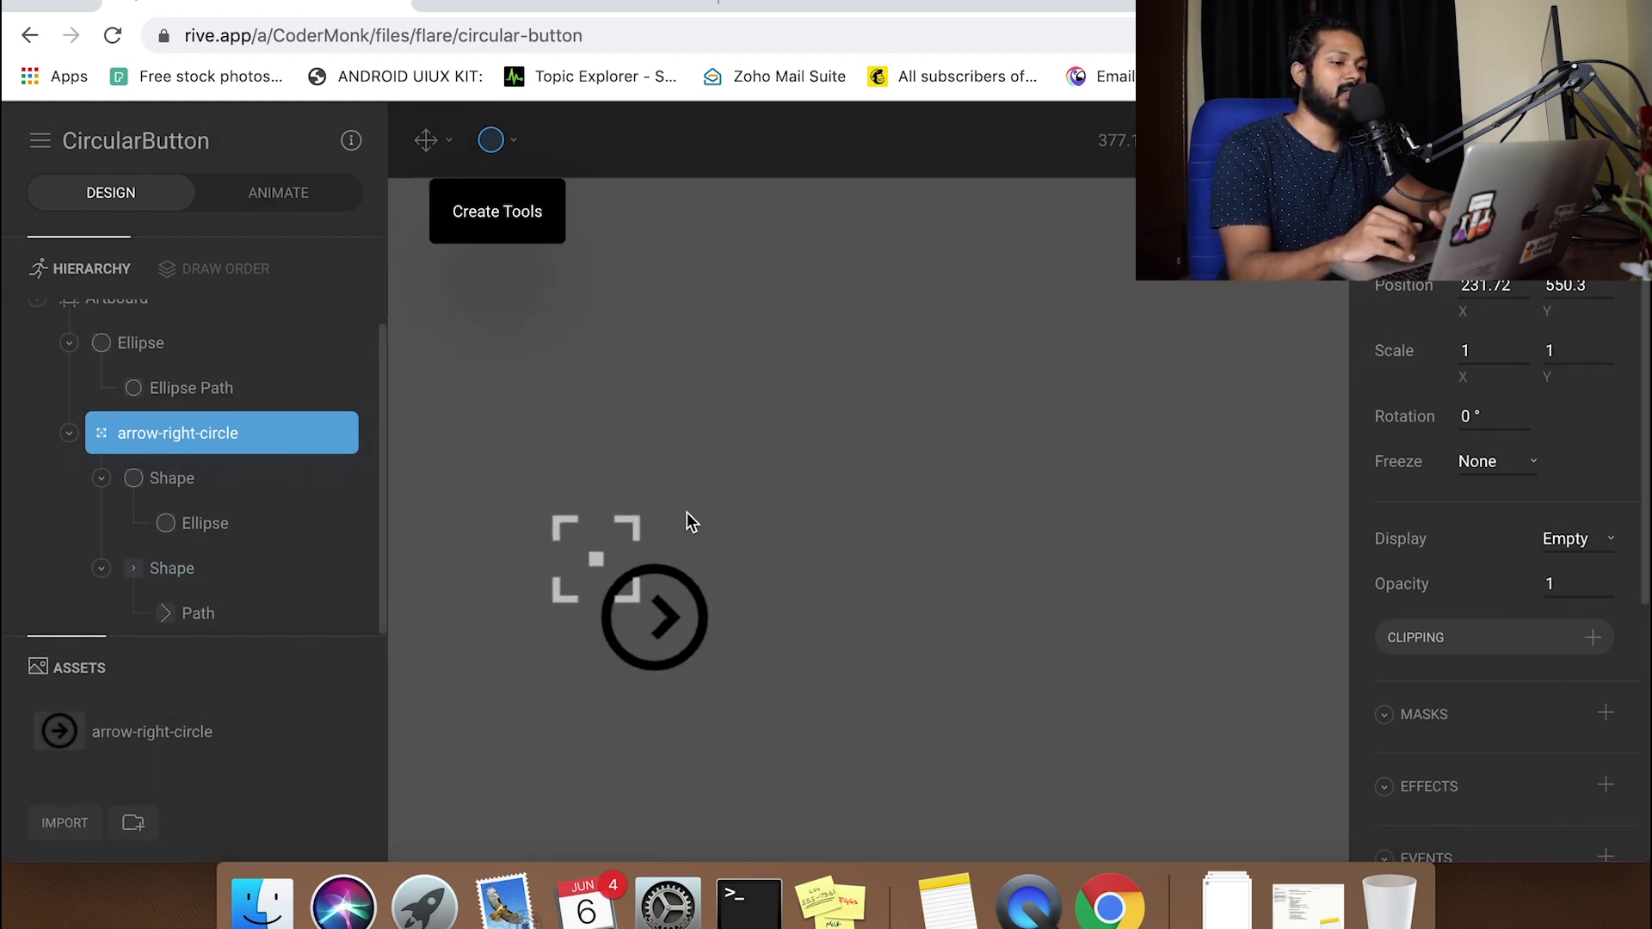
Select the icon's arrow Shape, circle Shape and group in turn on the canvas
left_click(669, 613)
left_click(669, 616)
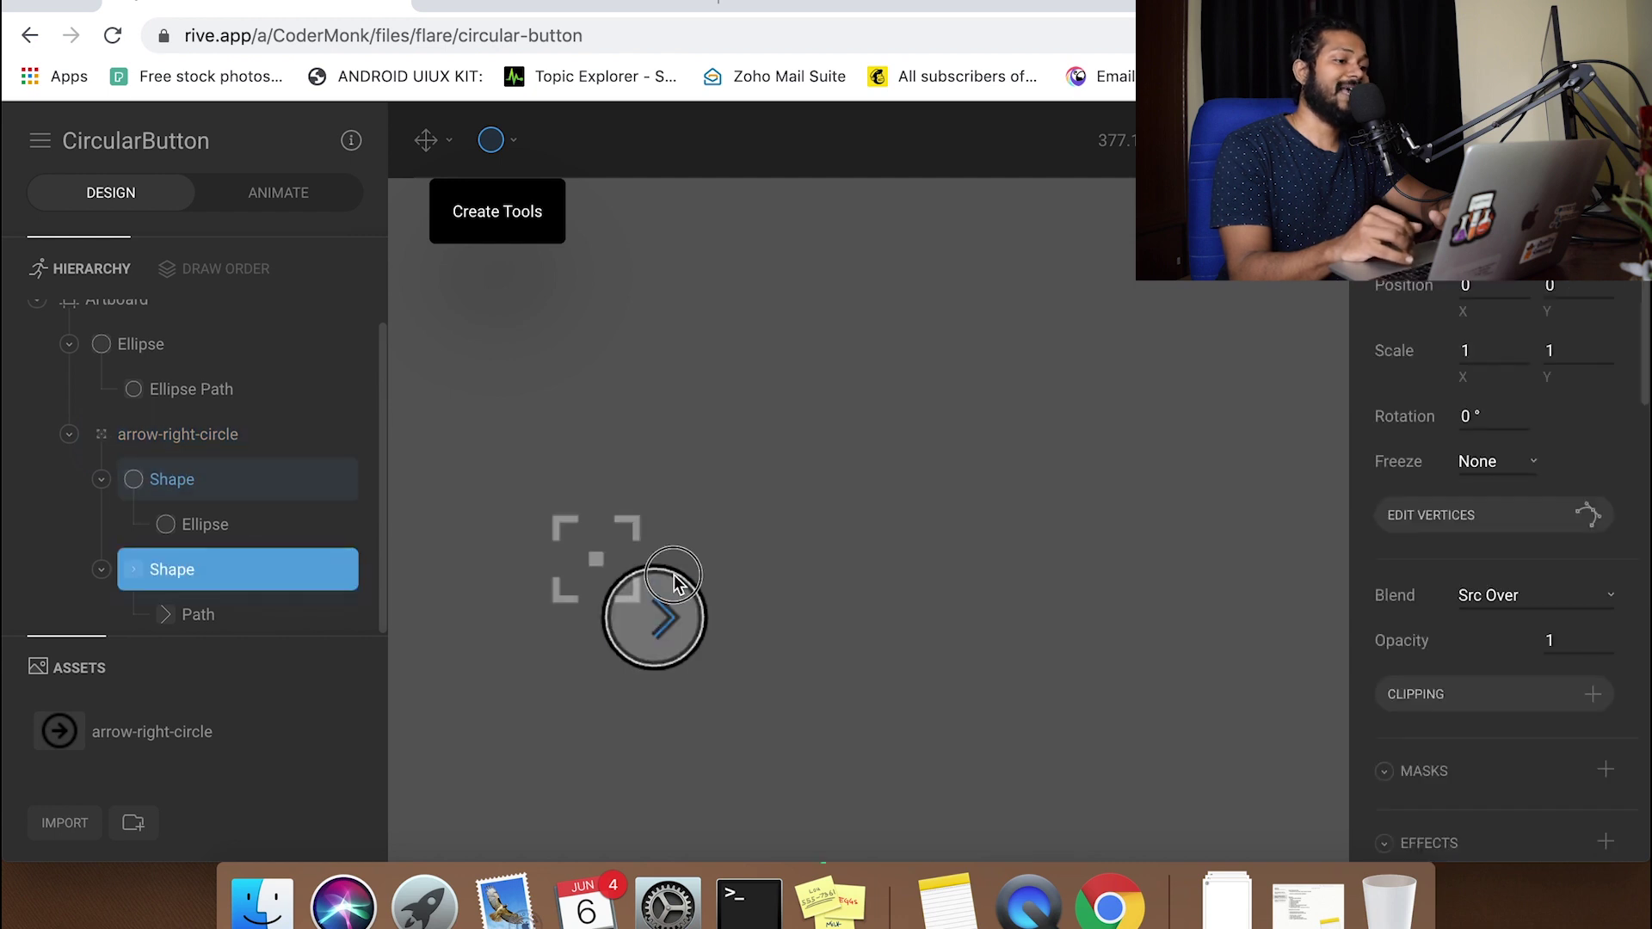
left_click(649, 569)
left_click(632, 592)
left_click(686, 581)
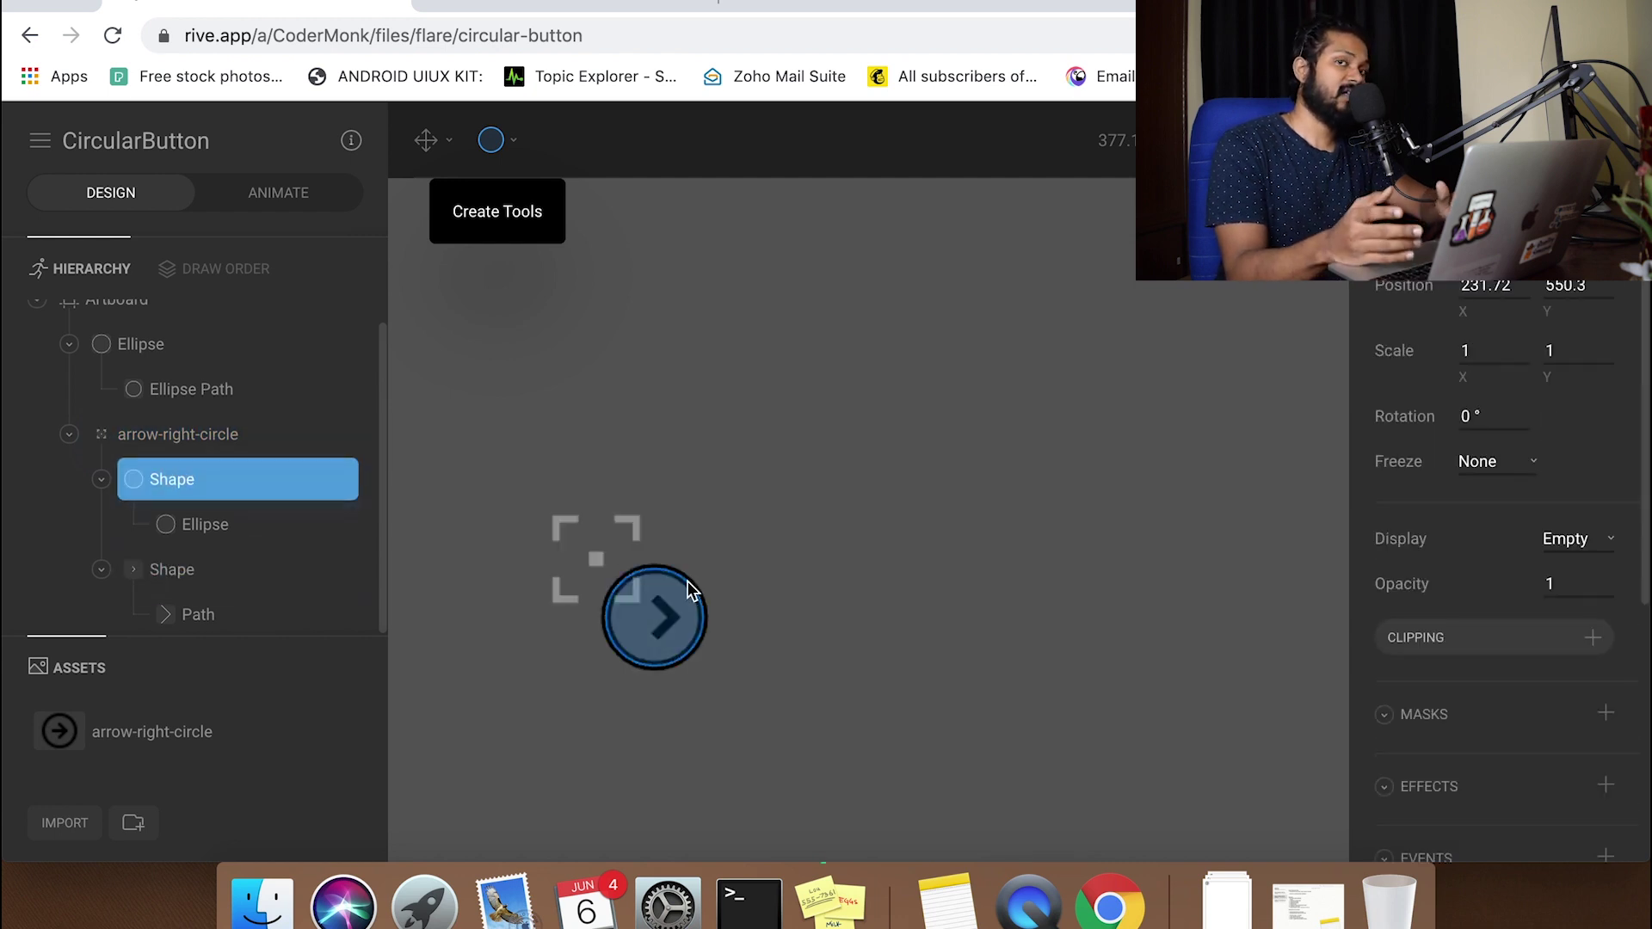
left_click(668, 609)
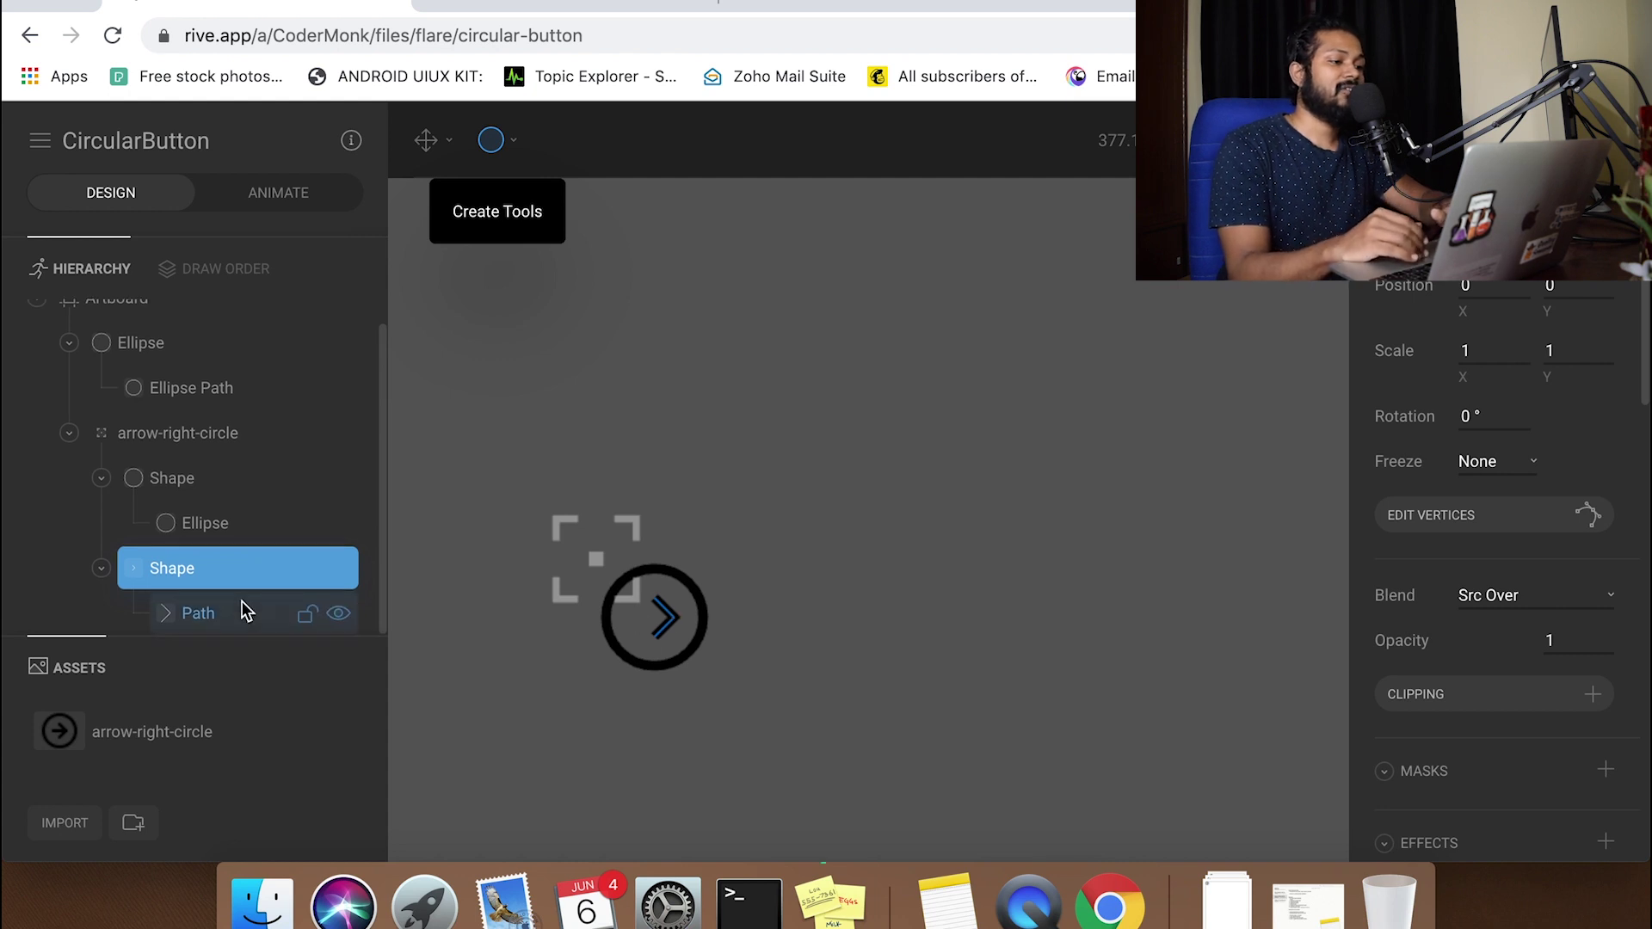
scroll(245, 611, "up", 1)
scroll(249, 606, "down", 1)
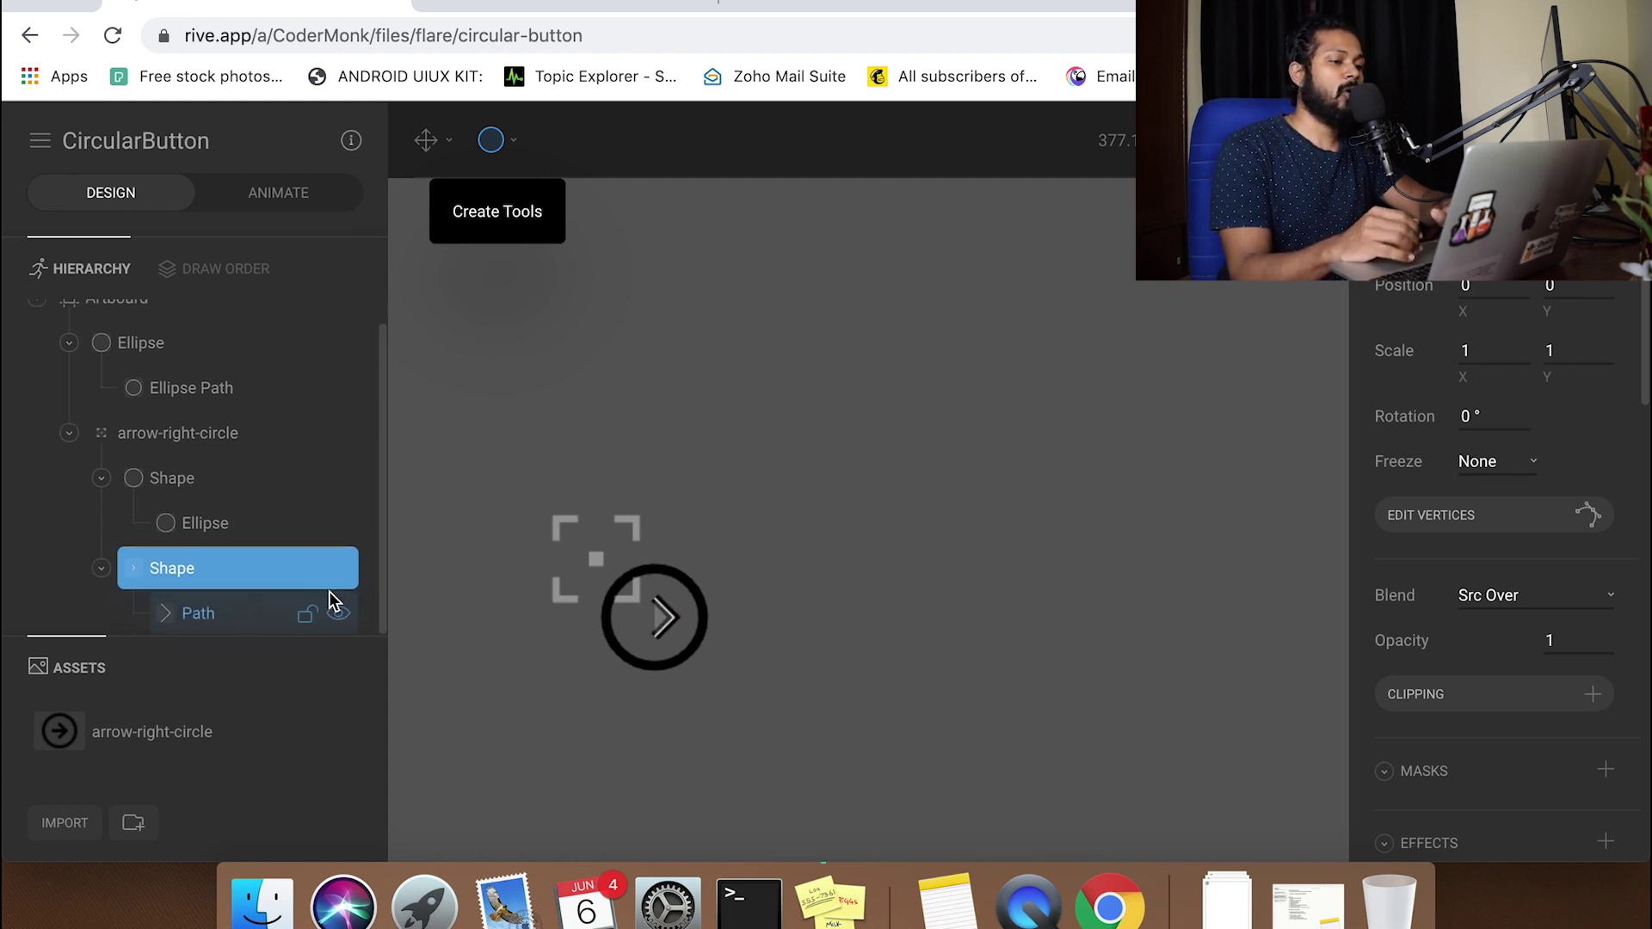
scroll(747, 679, "down", 5)
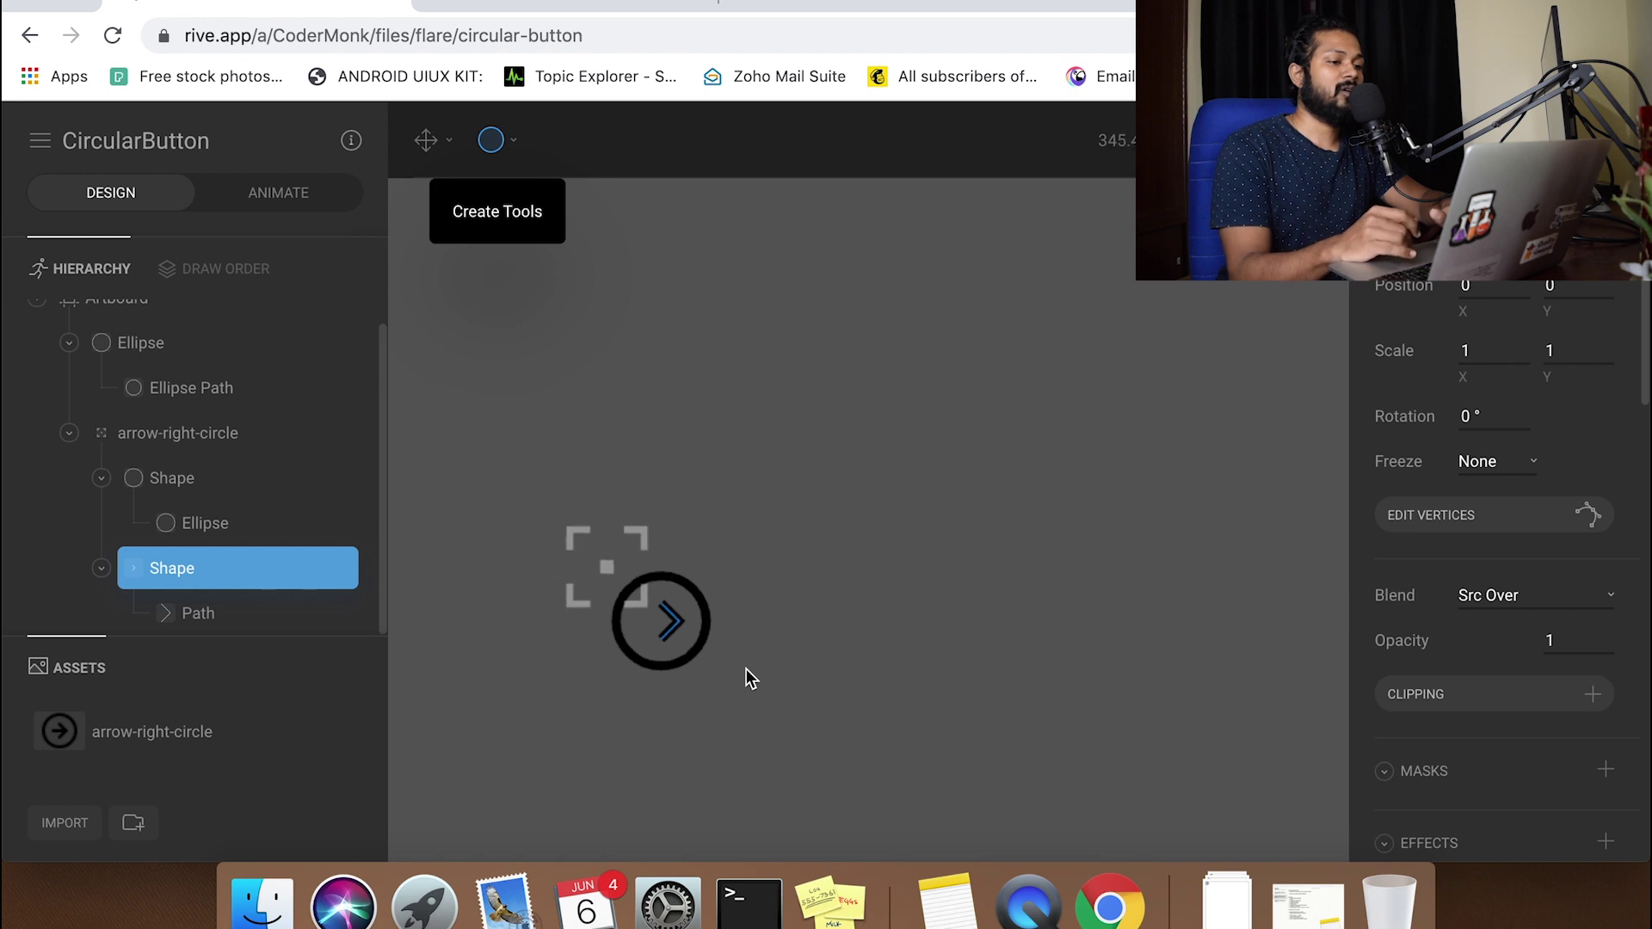
scroll(747, 679, "down", 3)
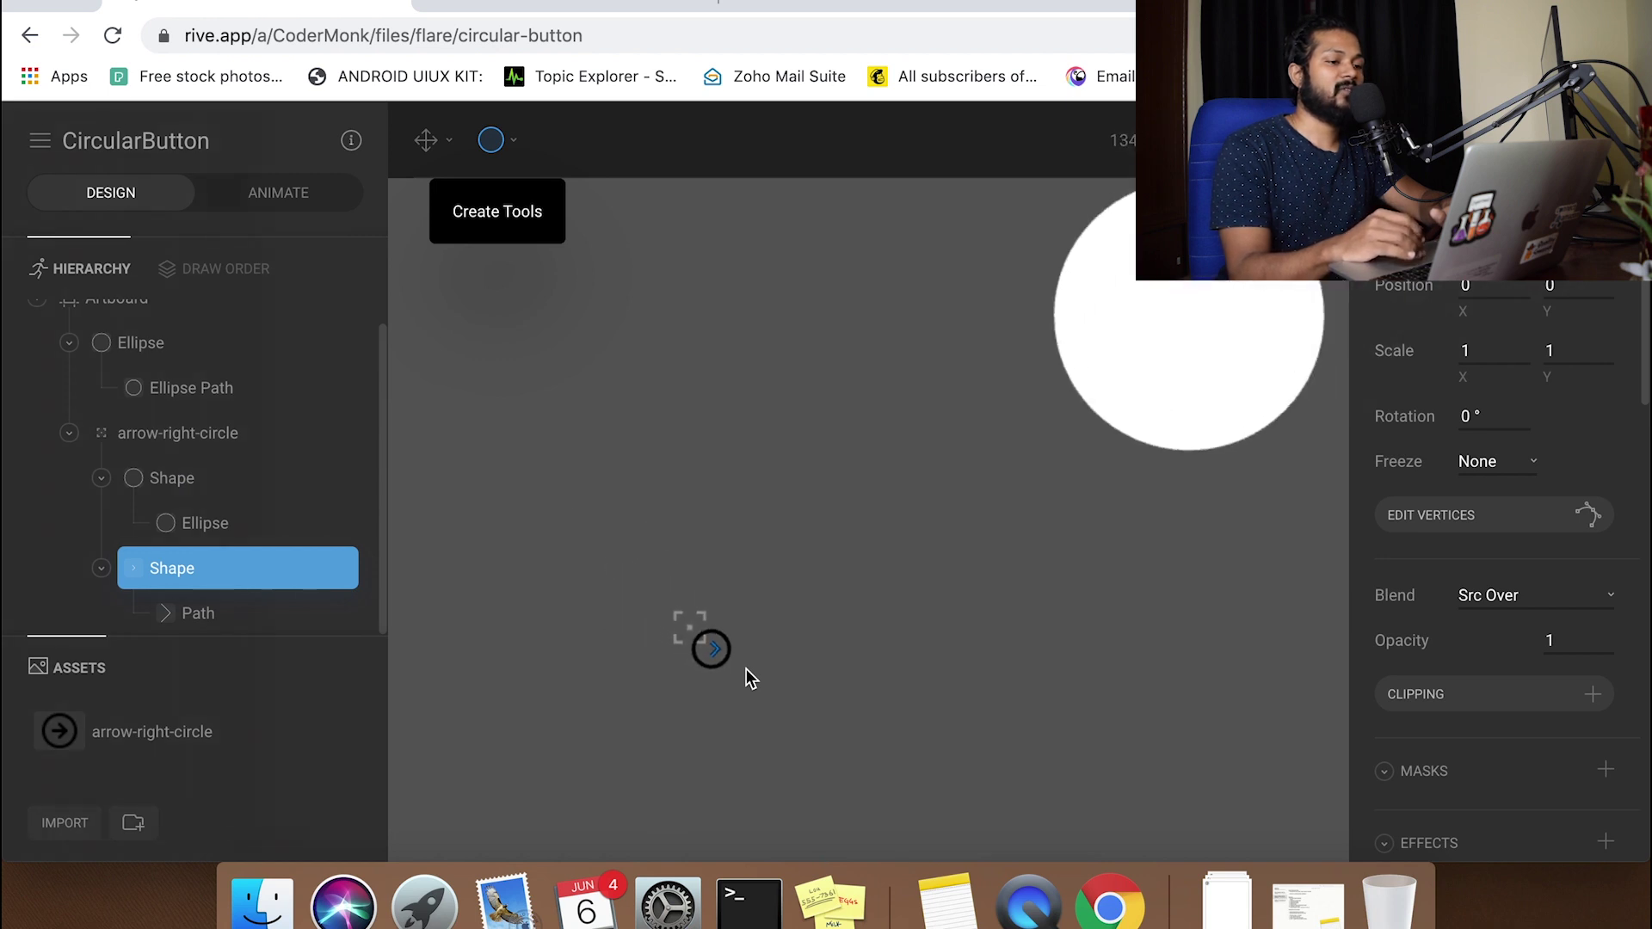
left_click_drag(700, 629, 726, 601)
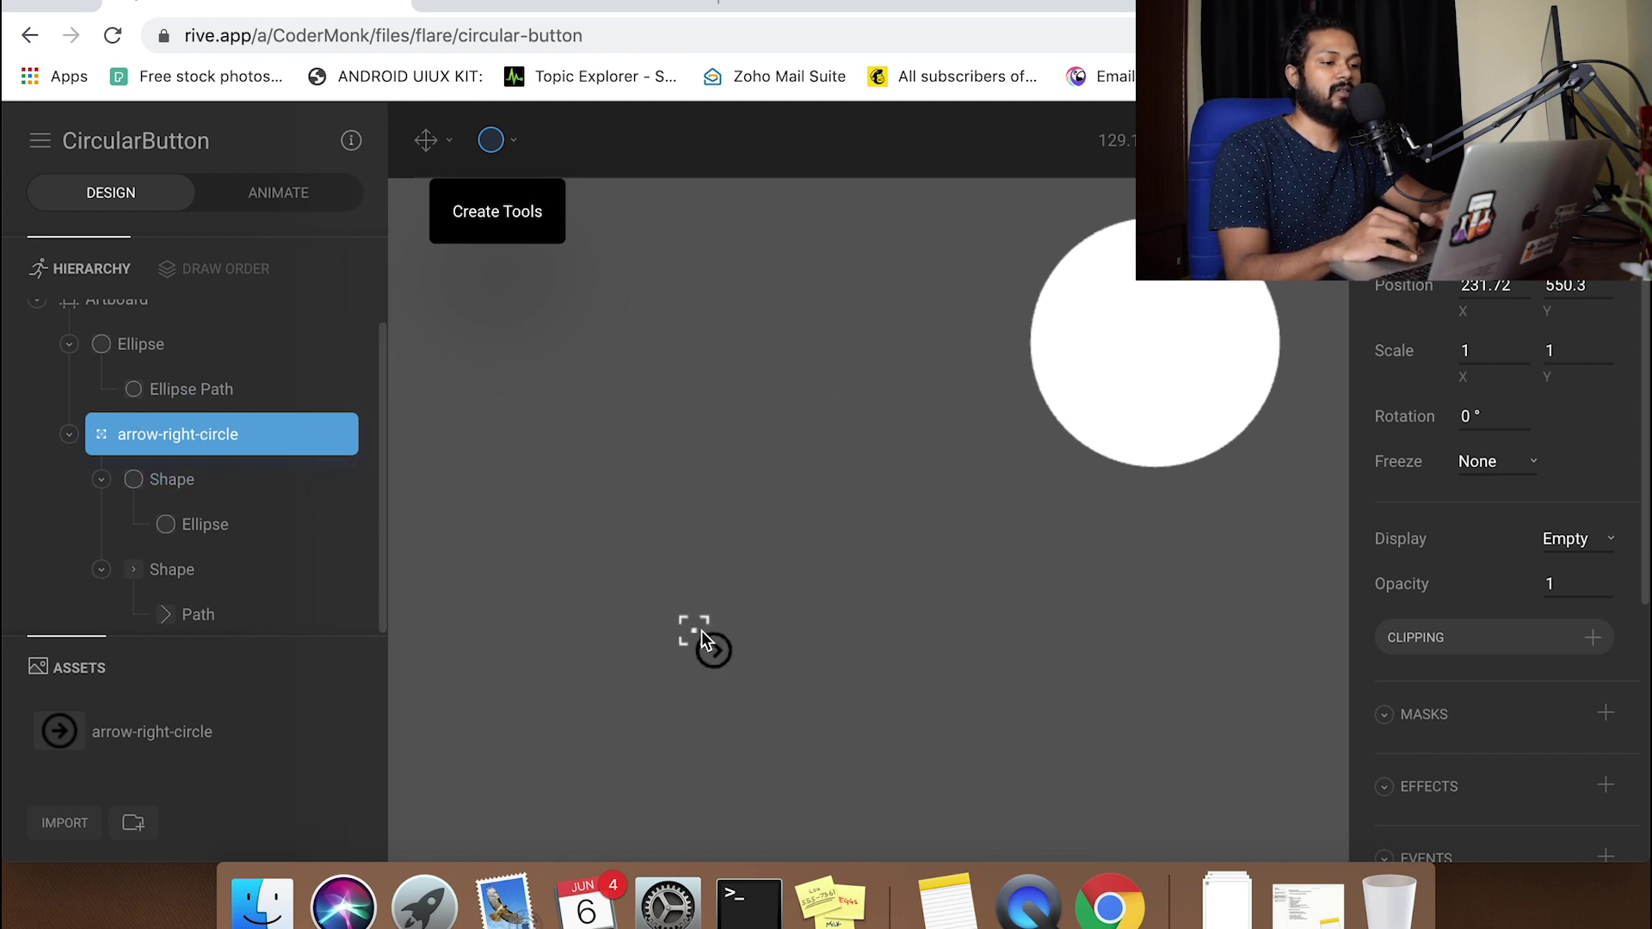
mouse_move(714, 649)
left_mouse_down()
mouse_move(791, 568)
mouse_move(749, 608)
left_mouse_up()
left_click(486, 148)
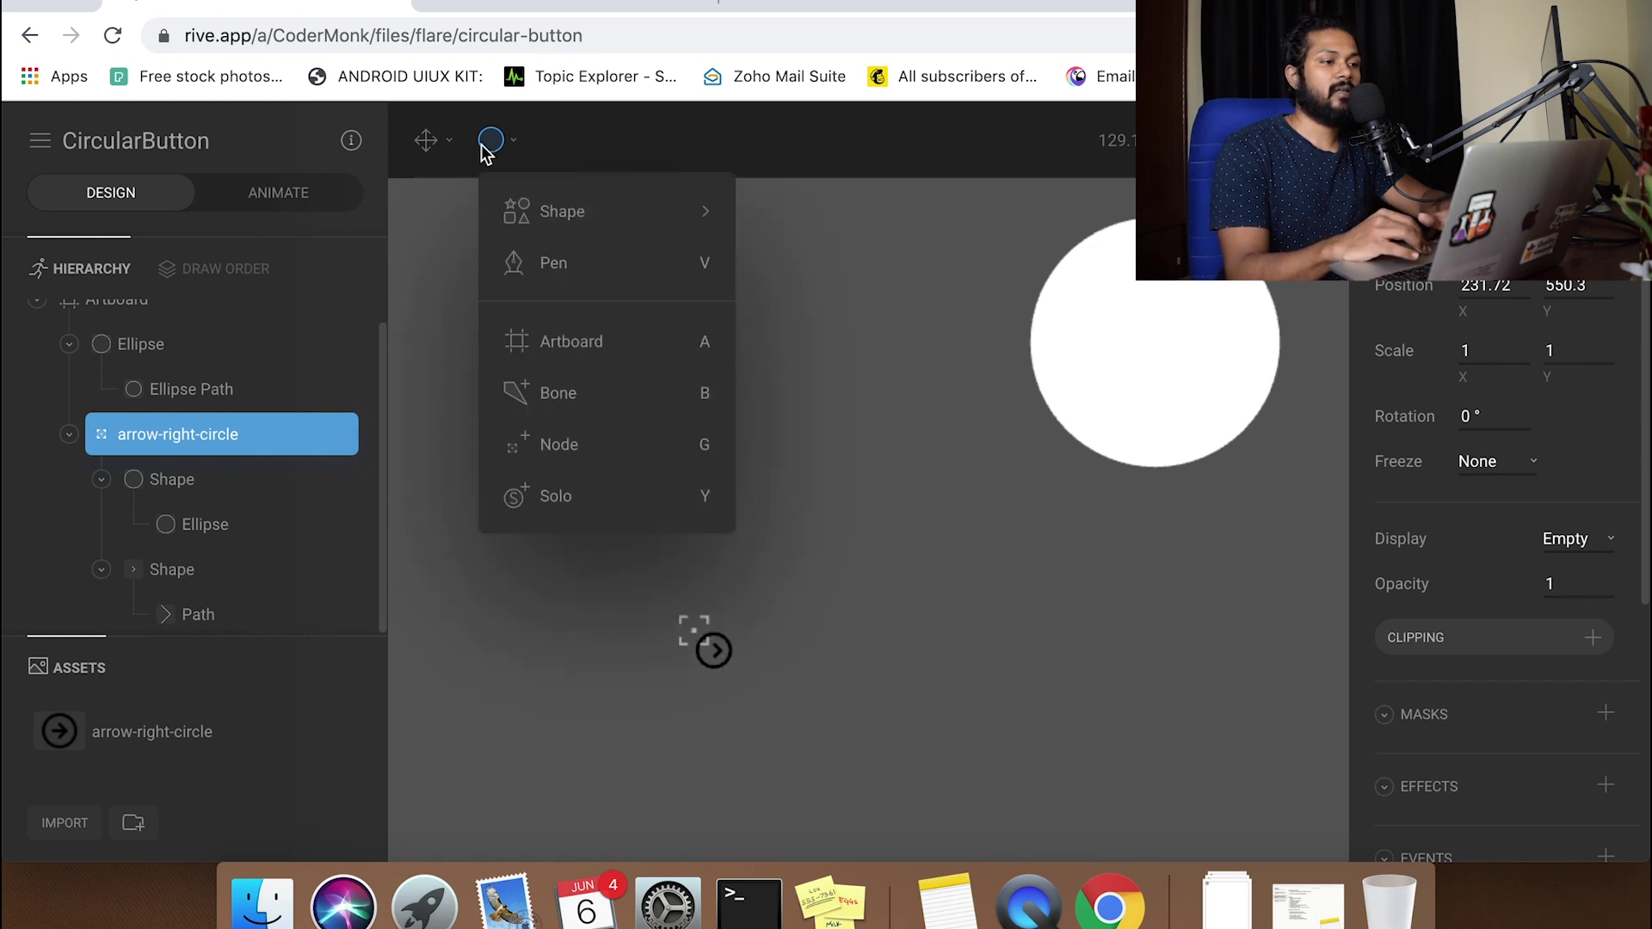
left_click(426, 143)
left_click(519, 218)
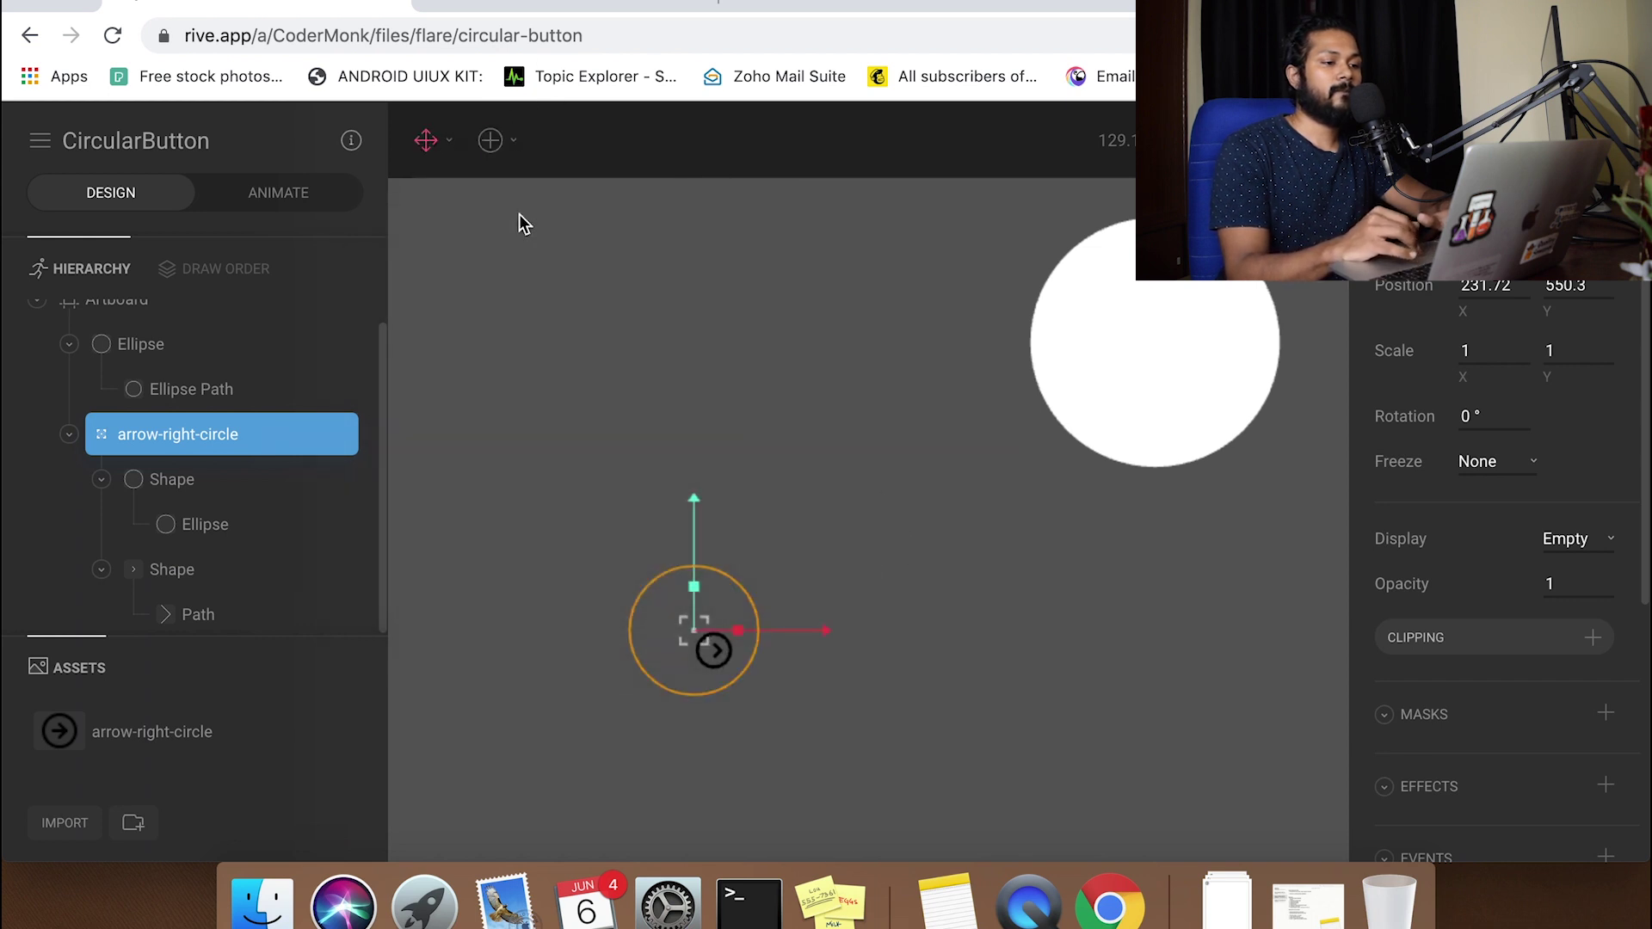
left_click(553, 417)
left_click_drag(704, 644, 1175, 361)
scroll(884, 518, "down", 5)
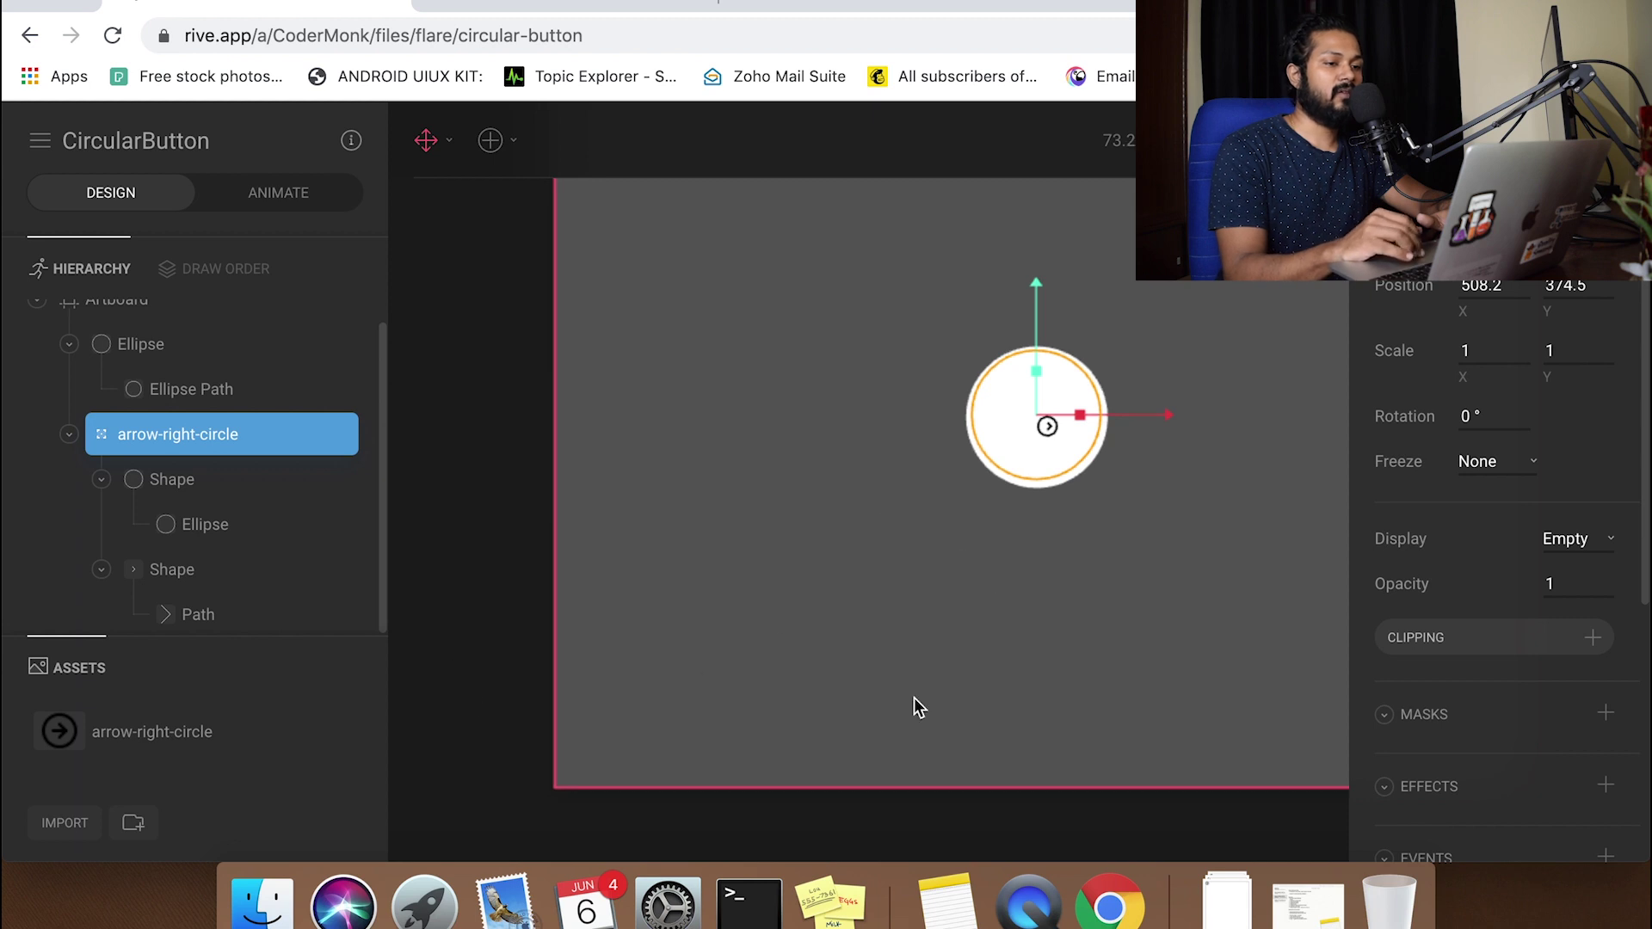
scroll(914, 699, "down", 2)
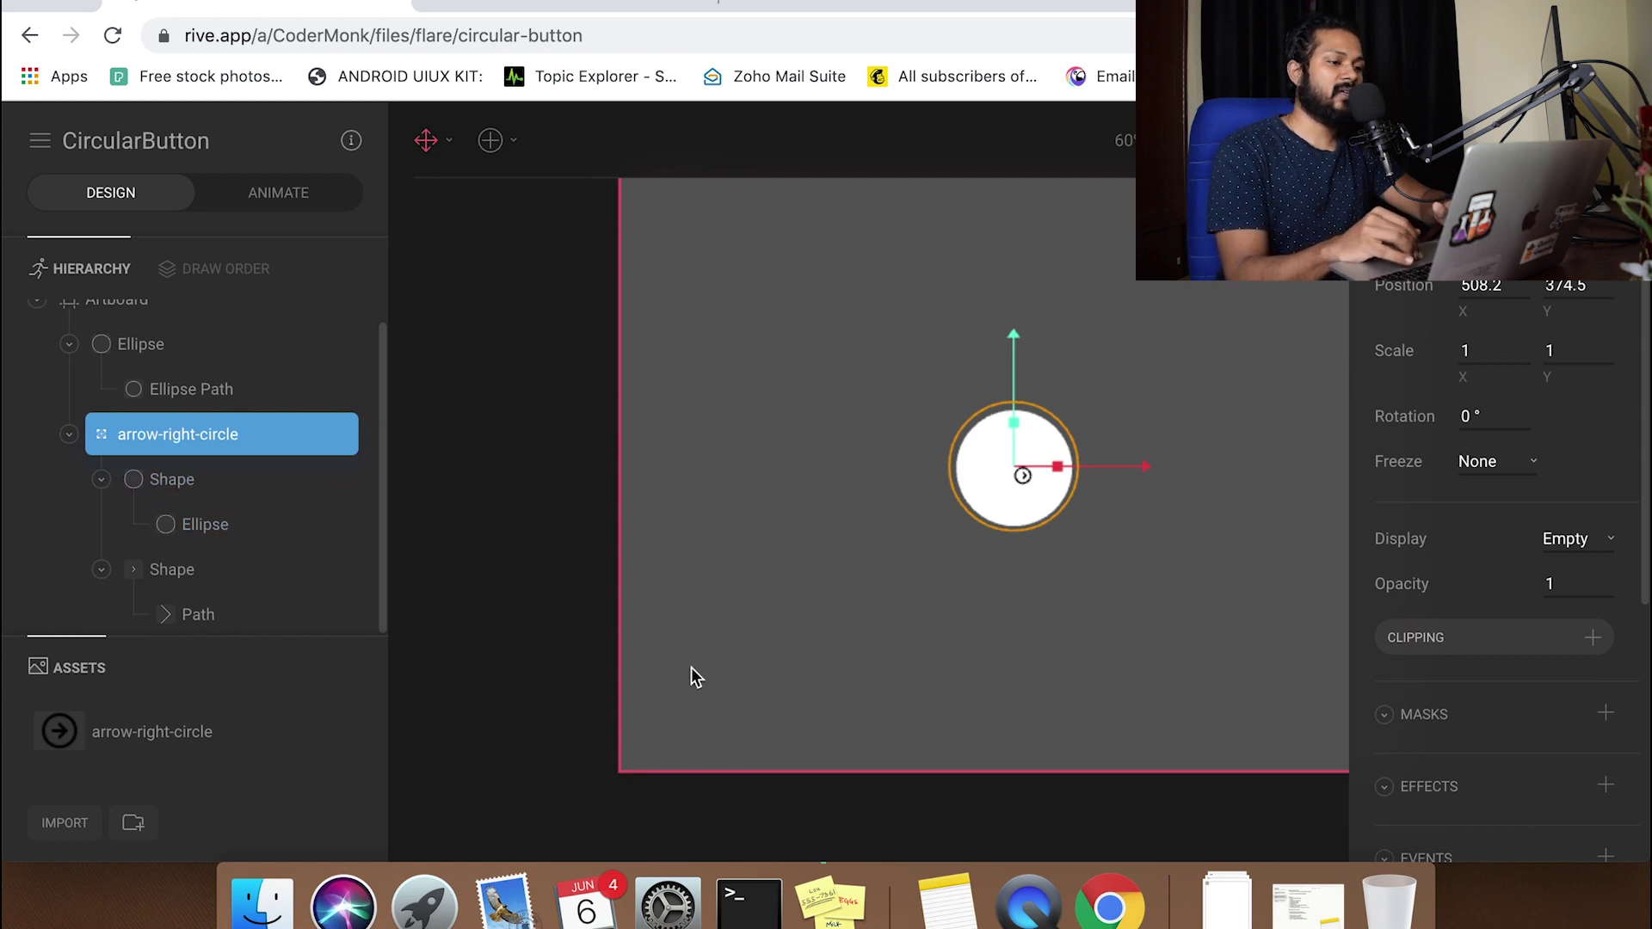
scroll(551, 637, "down", 3)
scroll(551, 636, "up", 2)
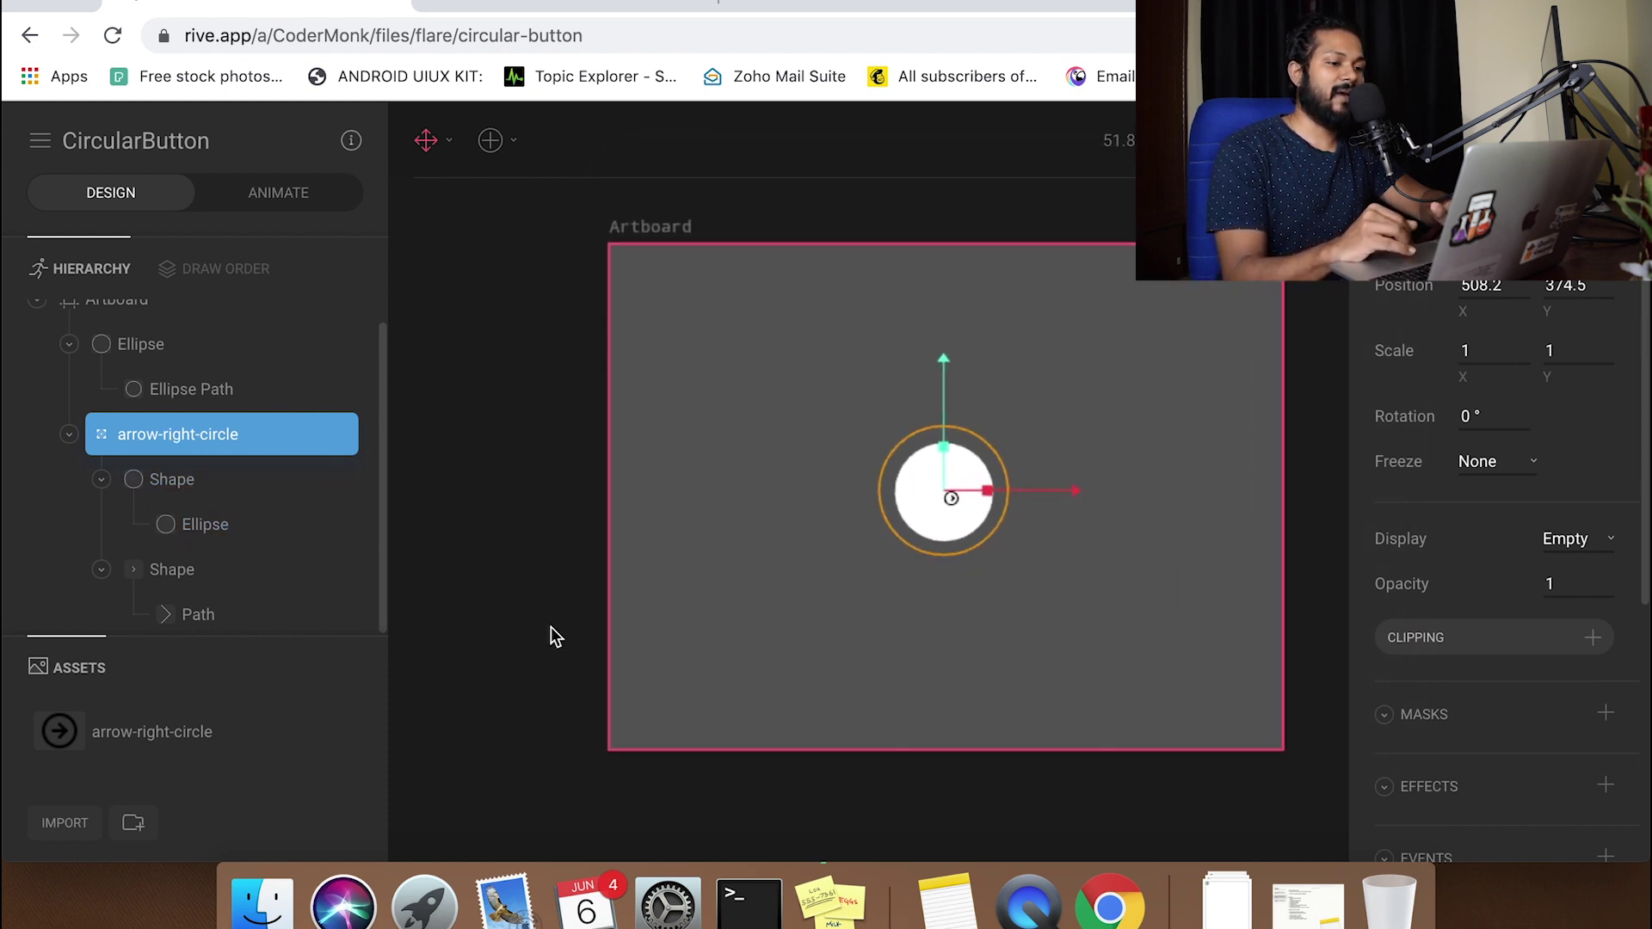
left_click(880, 781)
scroll(880, 781, "down", 2)
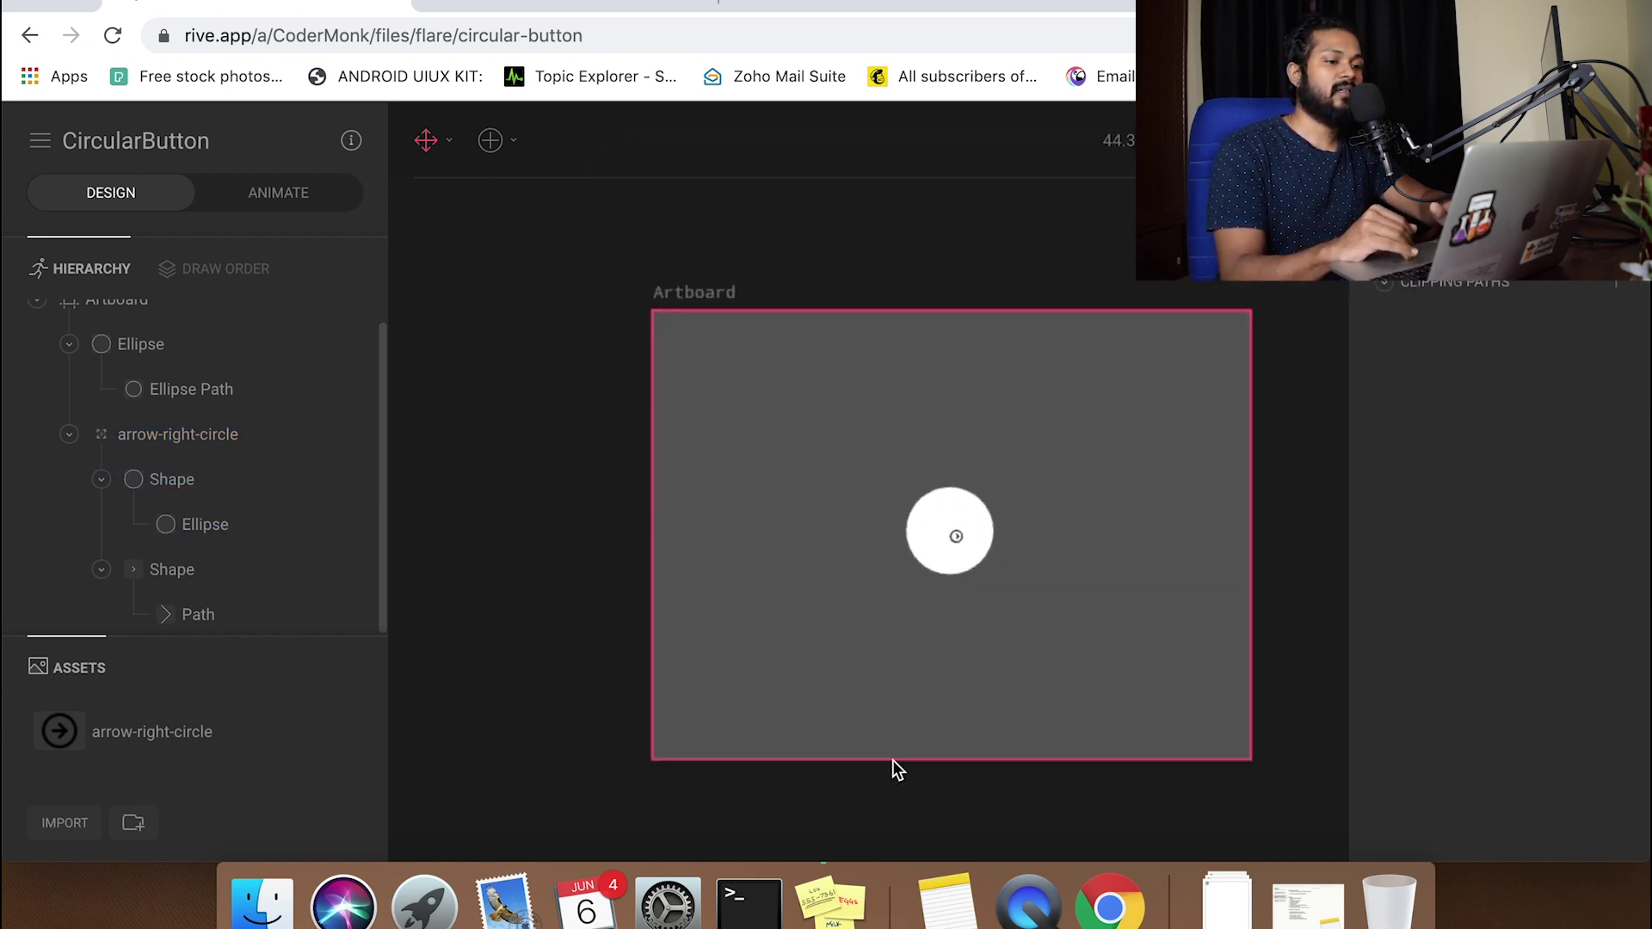
left_click_drag(860, 689, 749, 712)
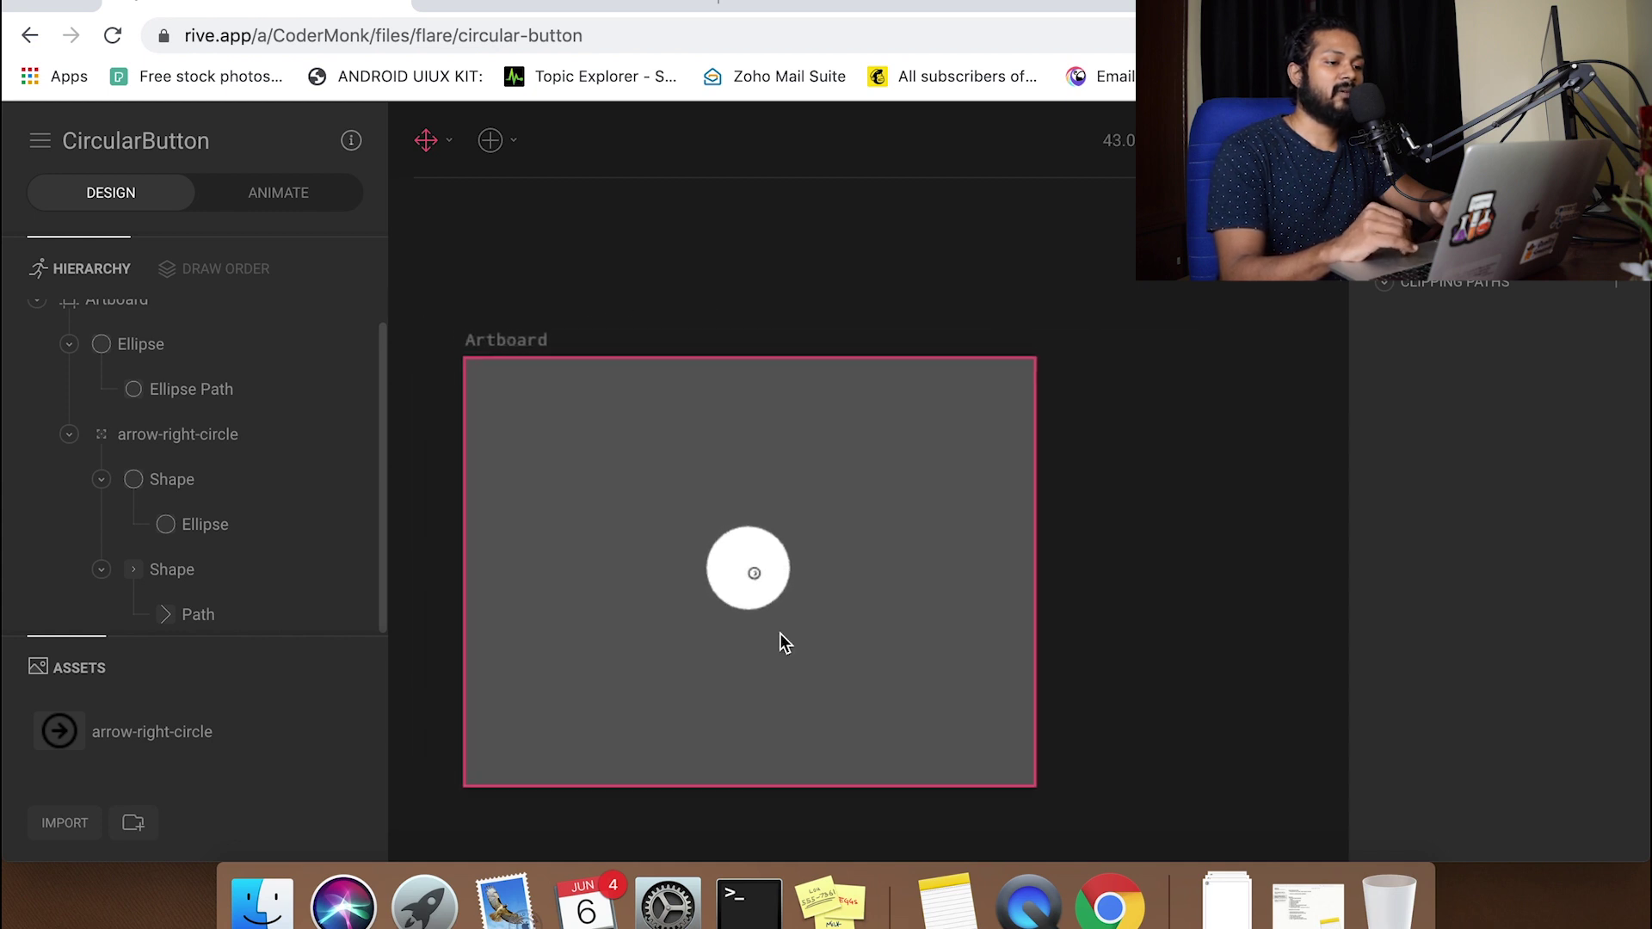
scroll(780, 634, "up", 4)
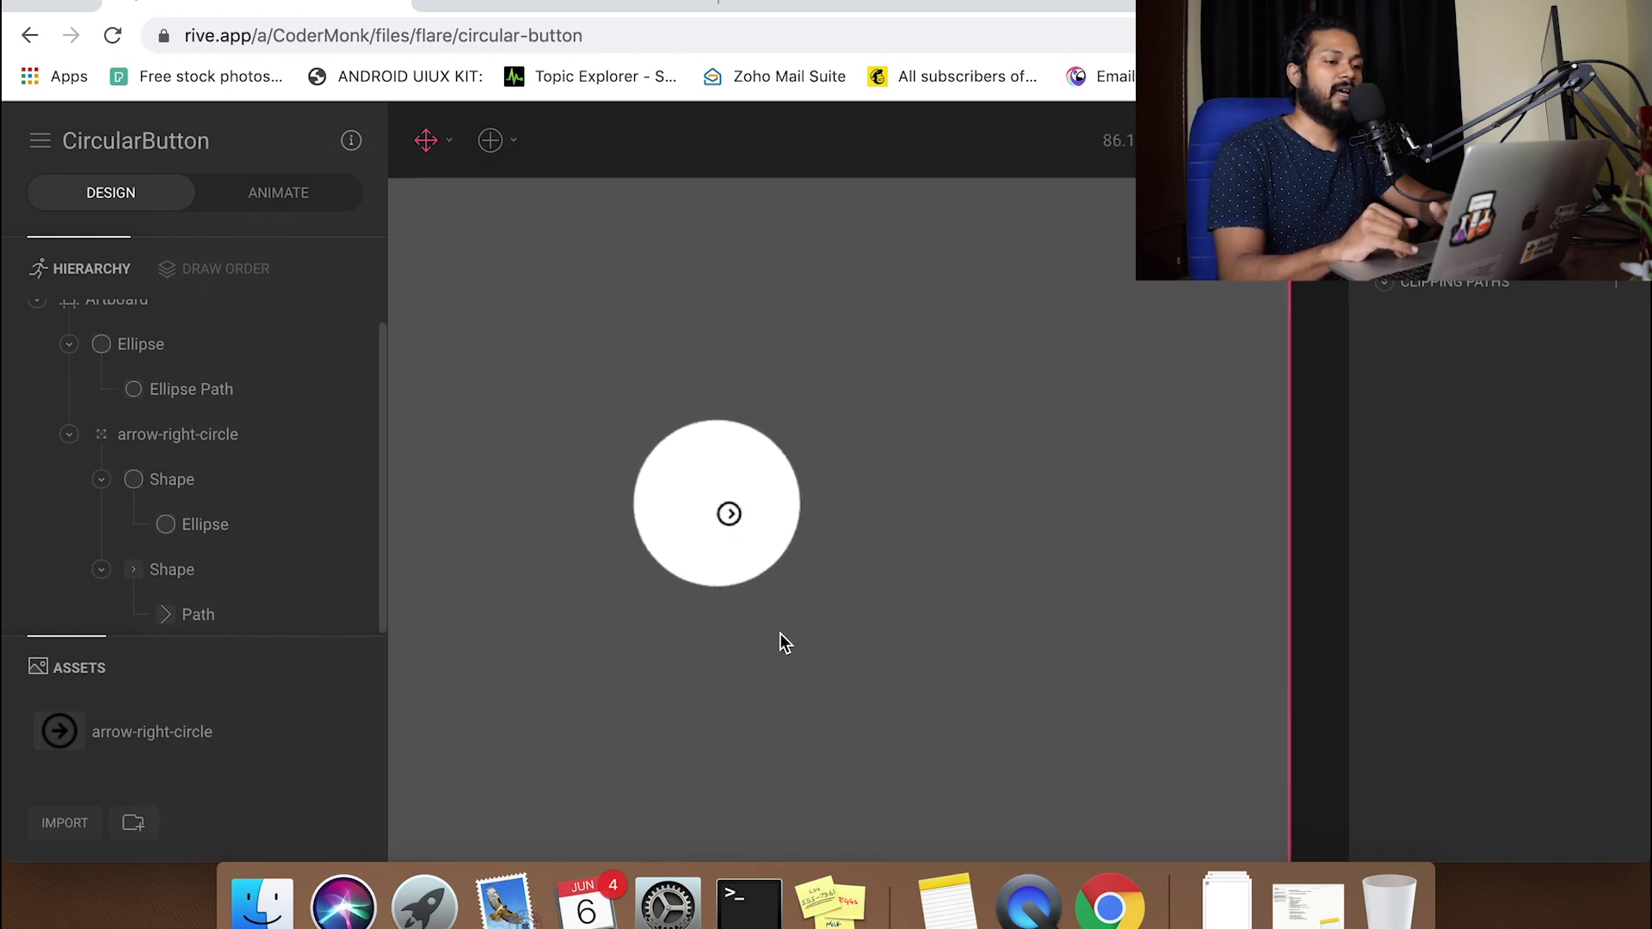
left_click_drag(780, 634, 1025, 672)
left_click(975, 556)
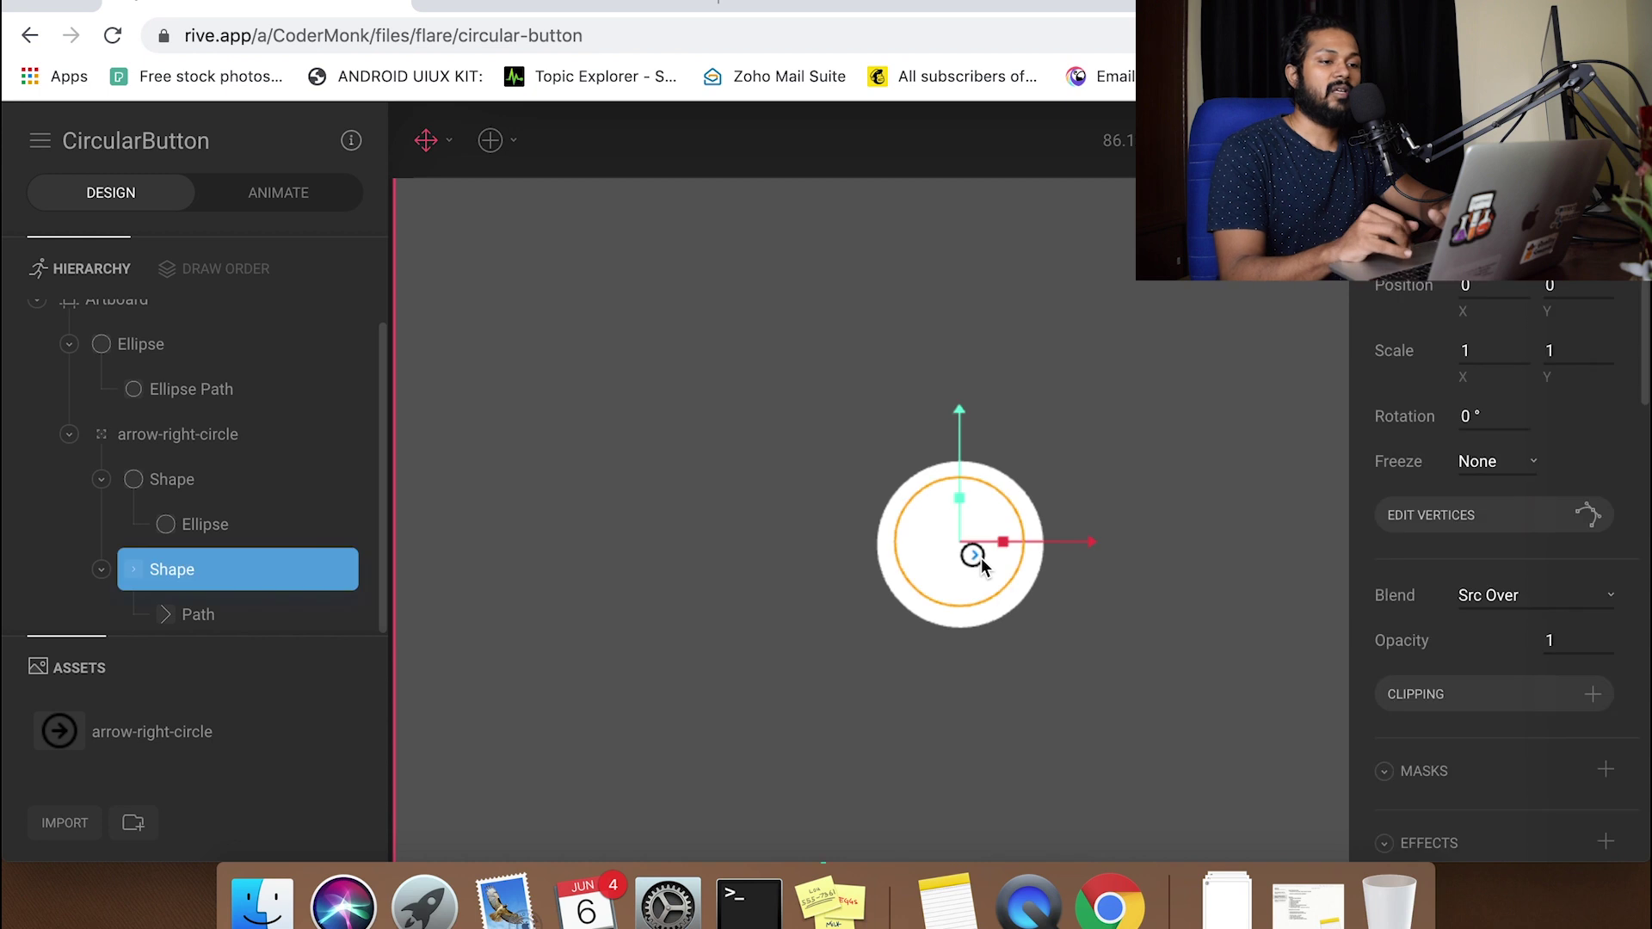
Scale the arrow-right-circle group to 5 on both X and Y
left_click(224, 435)
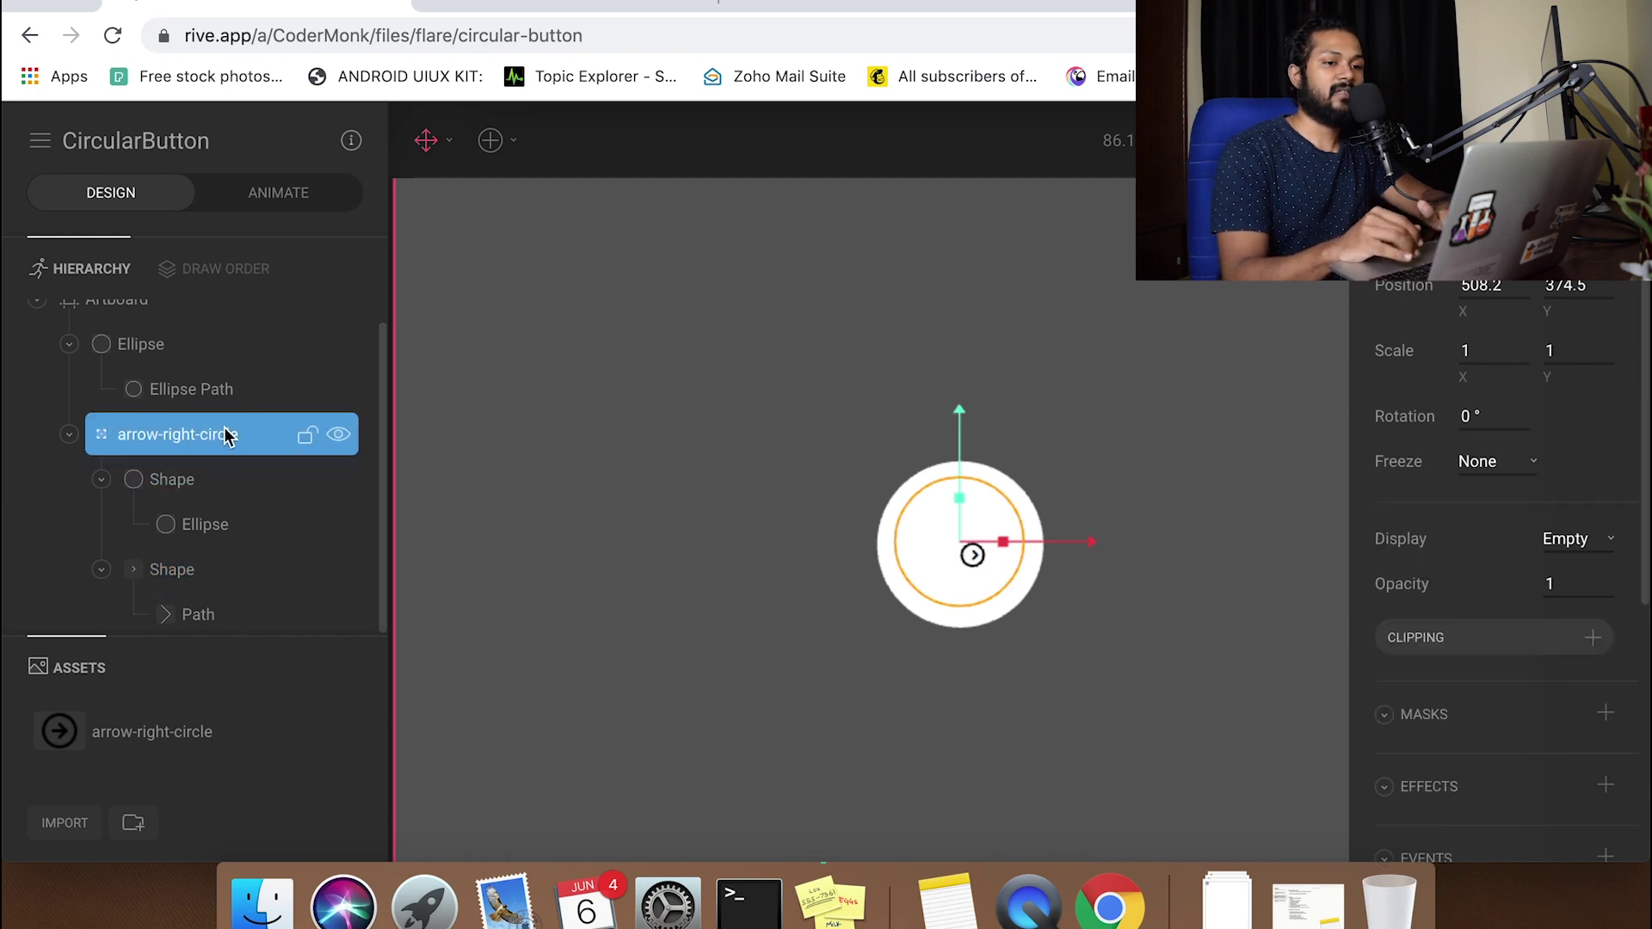
double_click(1471, 351)
type("5")
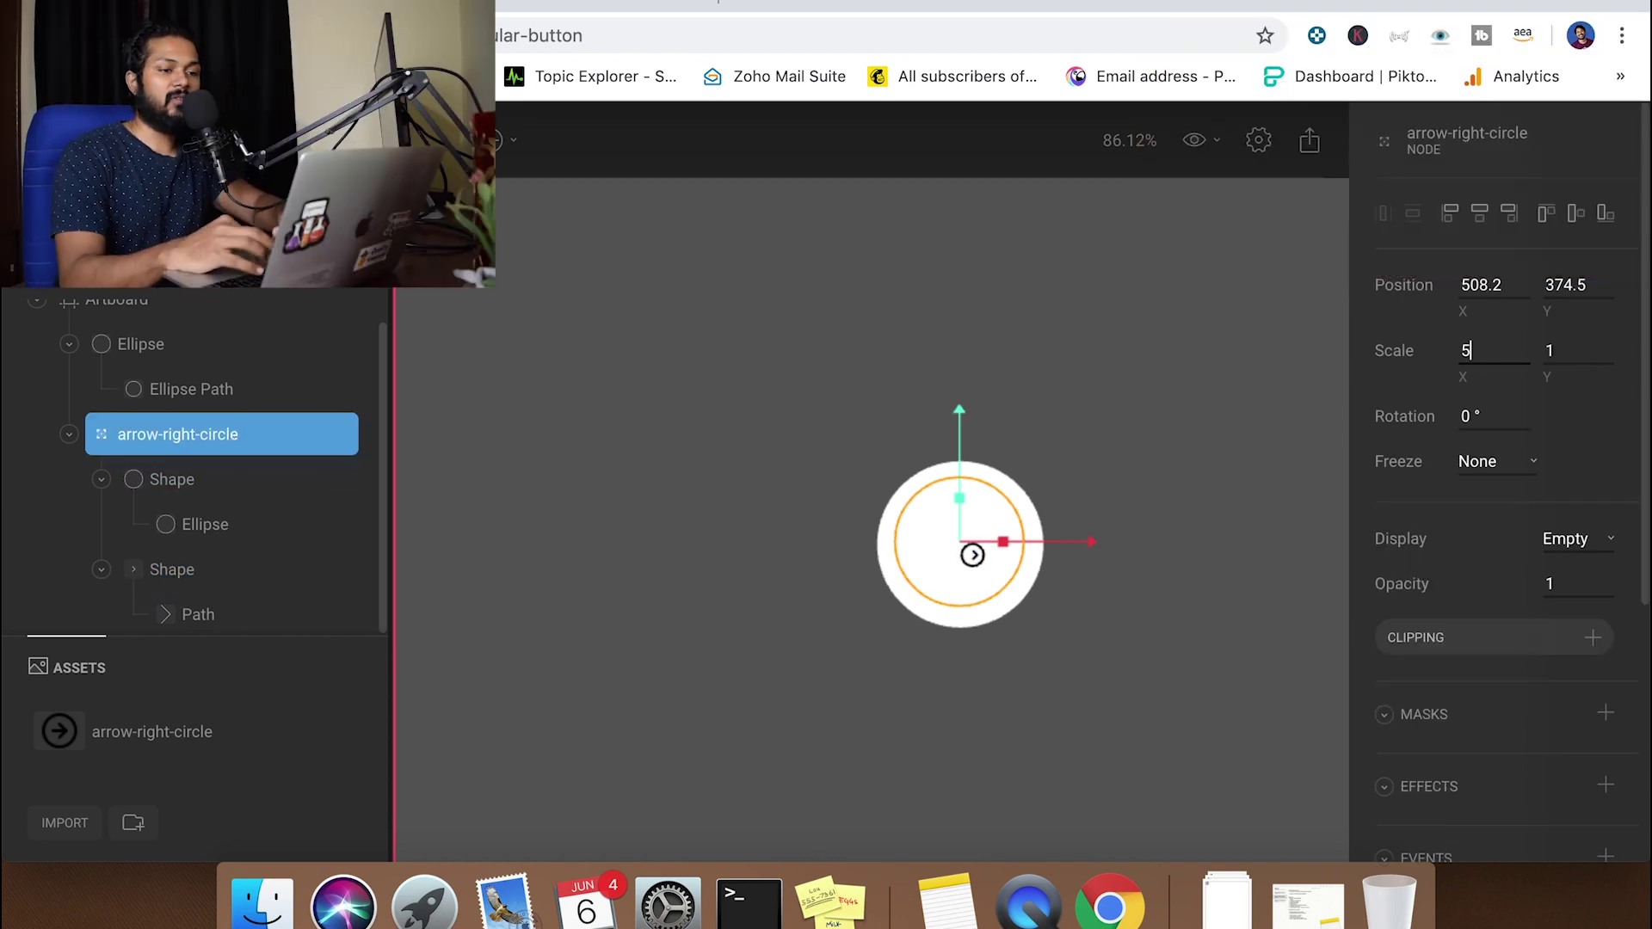
key("Return")
double_click(1554, 351)
type("5")
key("Return")
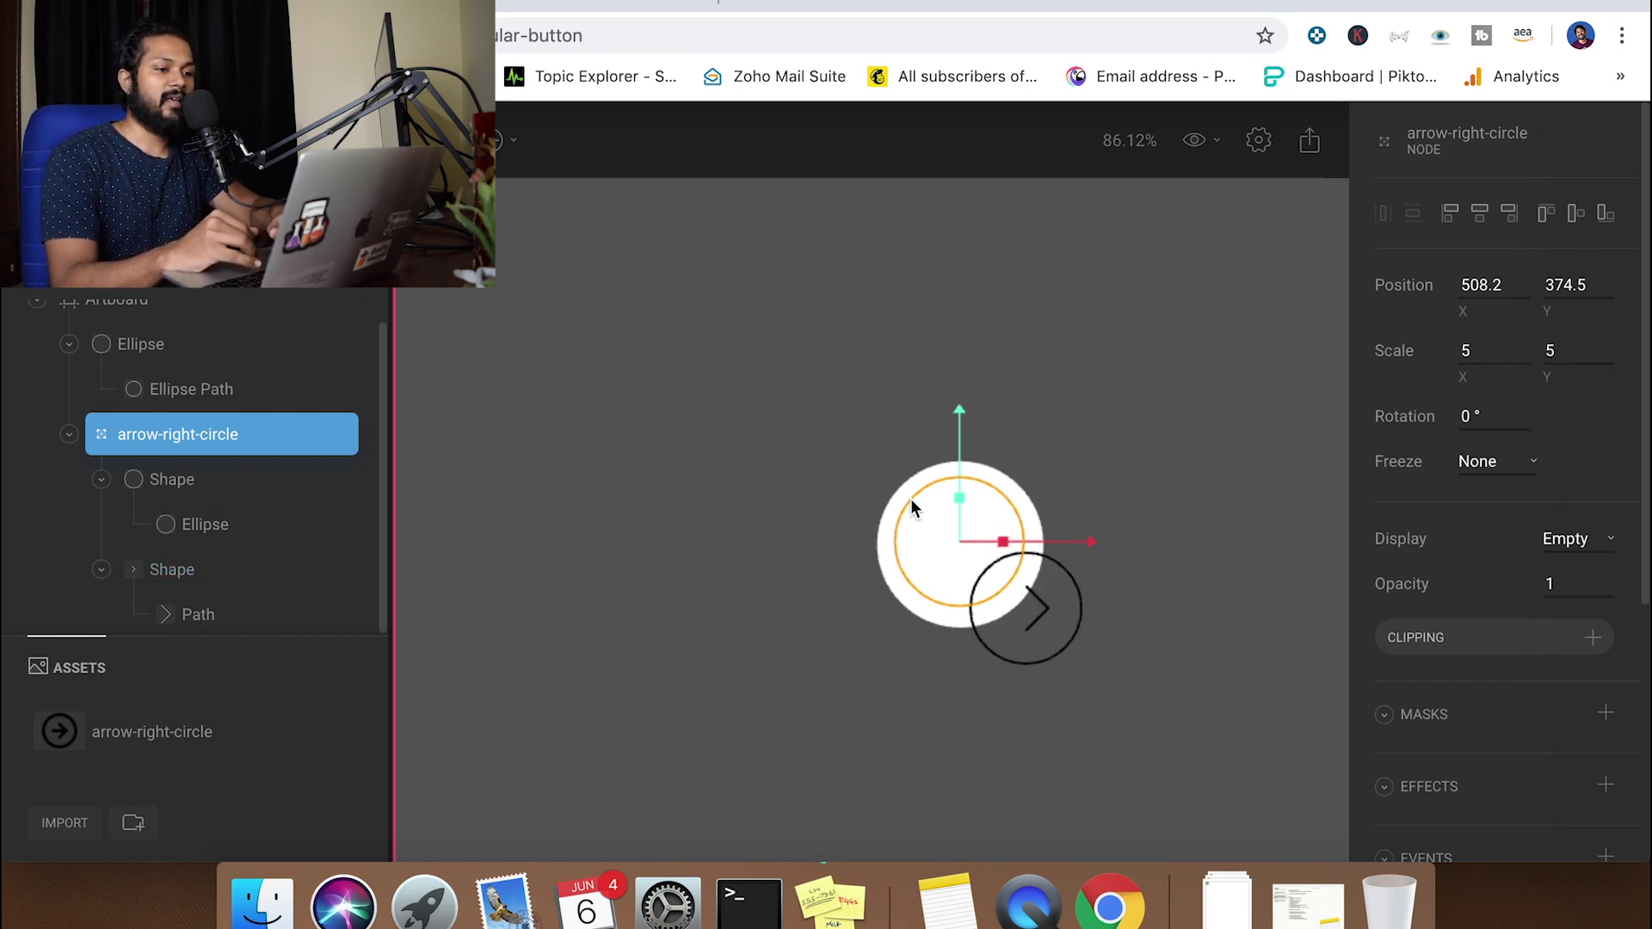
Move the enlarged icon onto the white circle and view the whole artboard
left_click_drag(943, 517, 876, 451)
left_click(1140, 587)
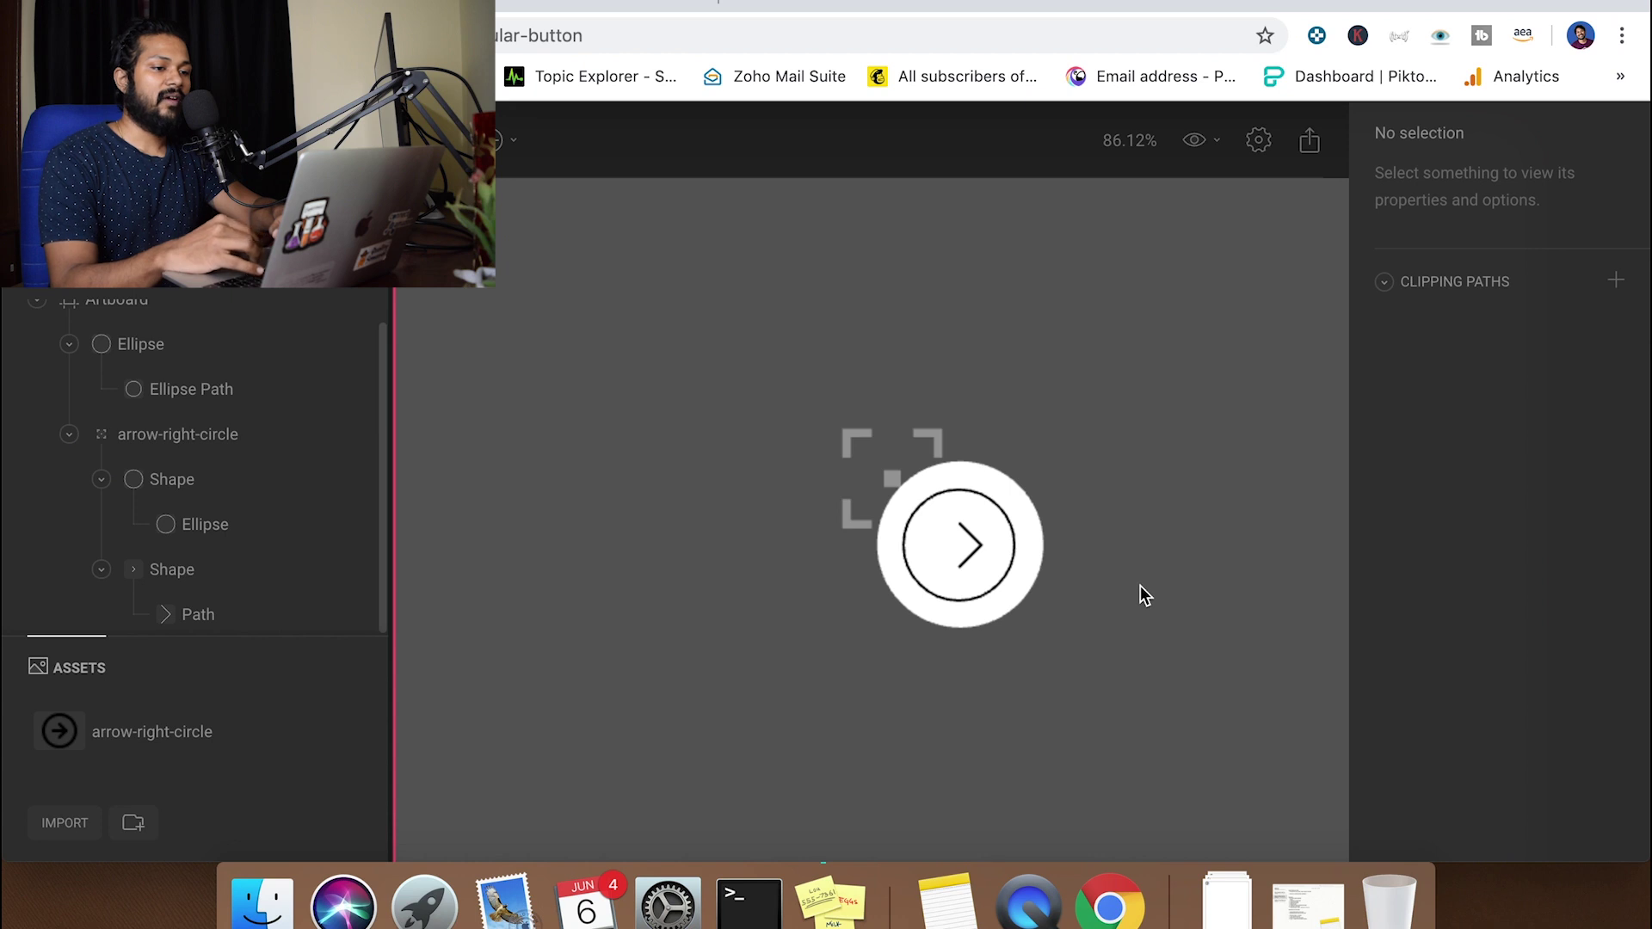
scroll(1142, 587, "down", 5)
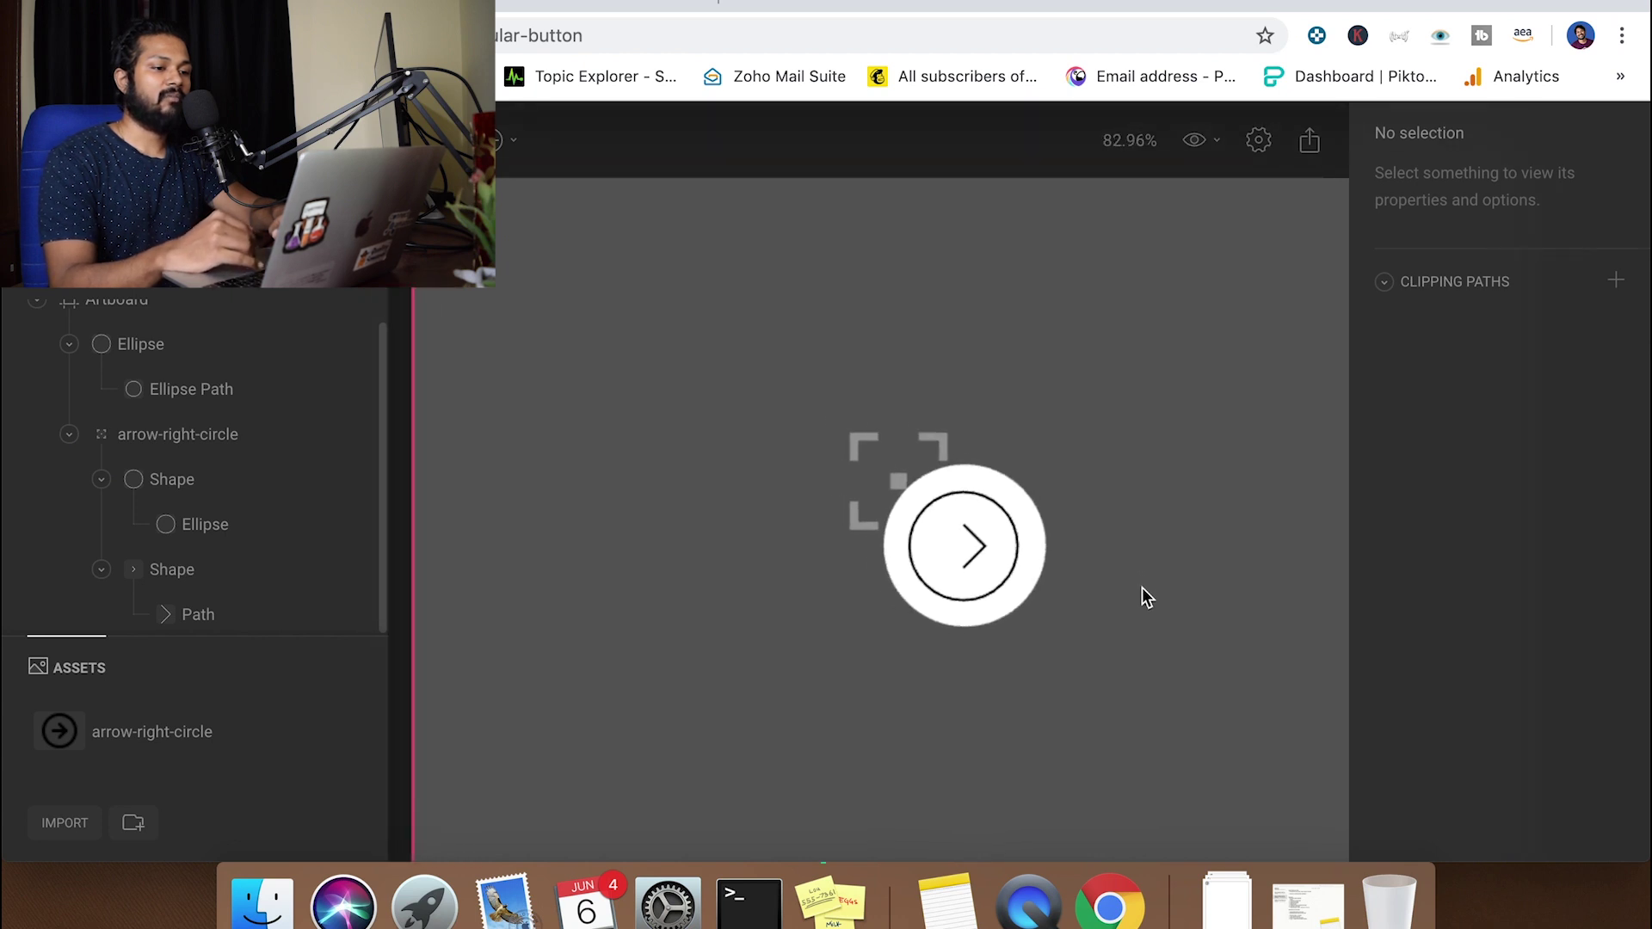
scroll(1143, 587, "down", 2)
left_click_drag(1143, 587, 1029, 576)
Set the icon ring's stroke thickness to 4
left_click(895, 498)
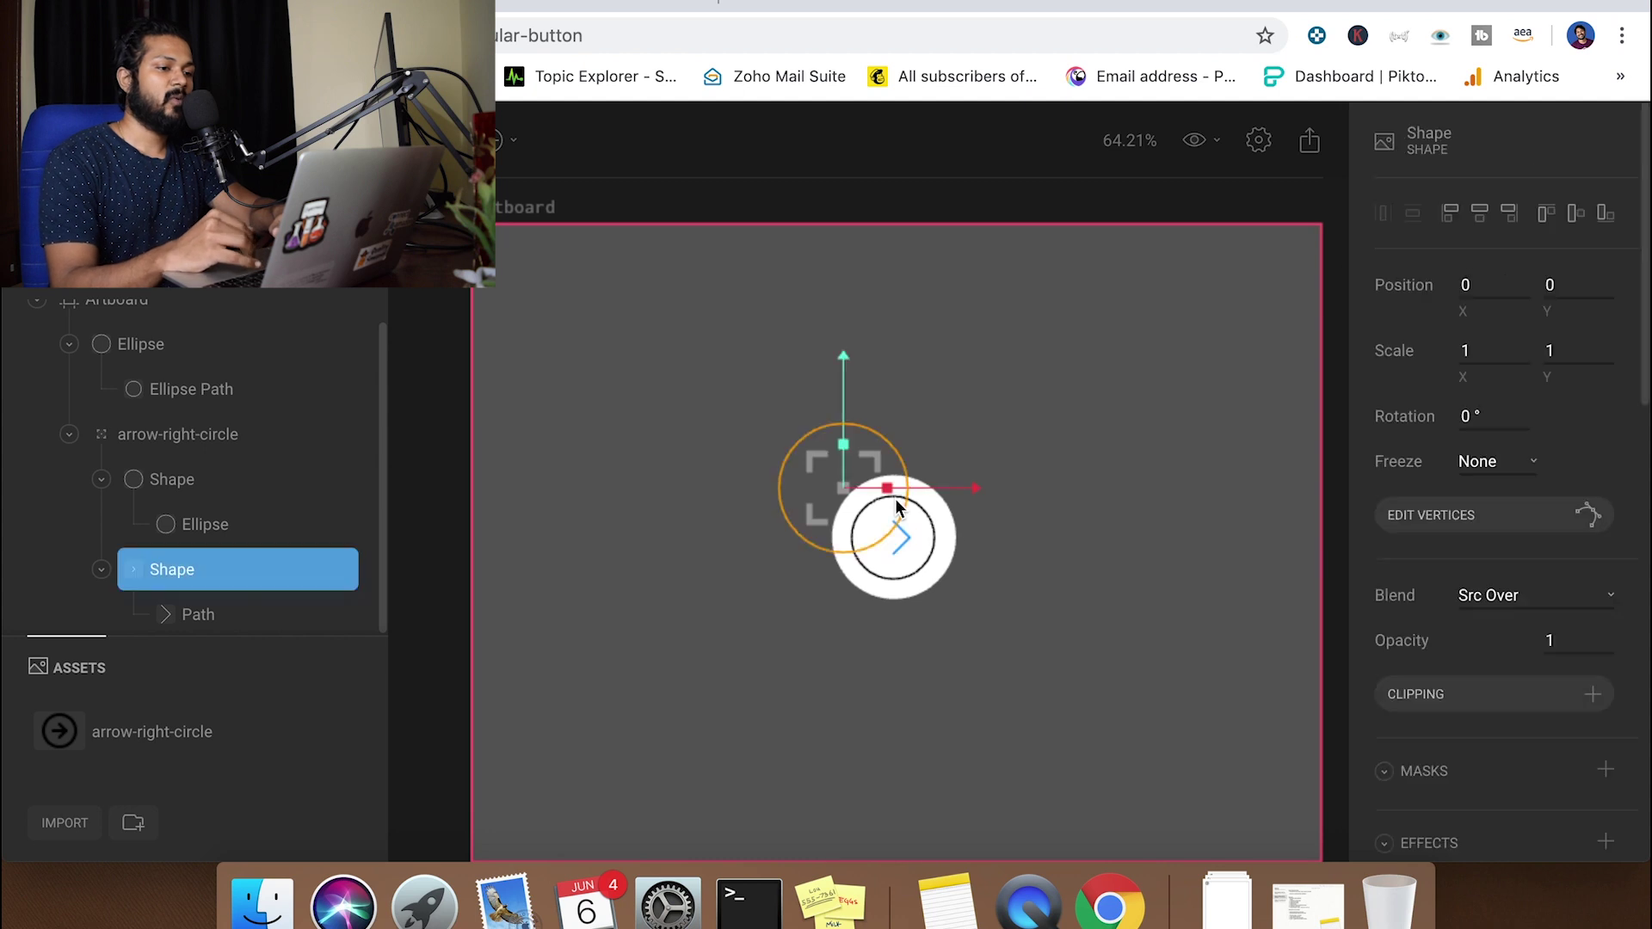
left_click(234, 504)
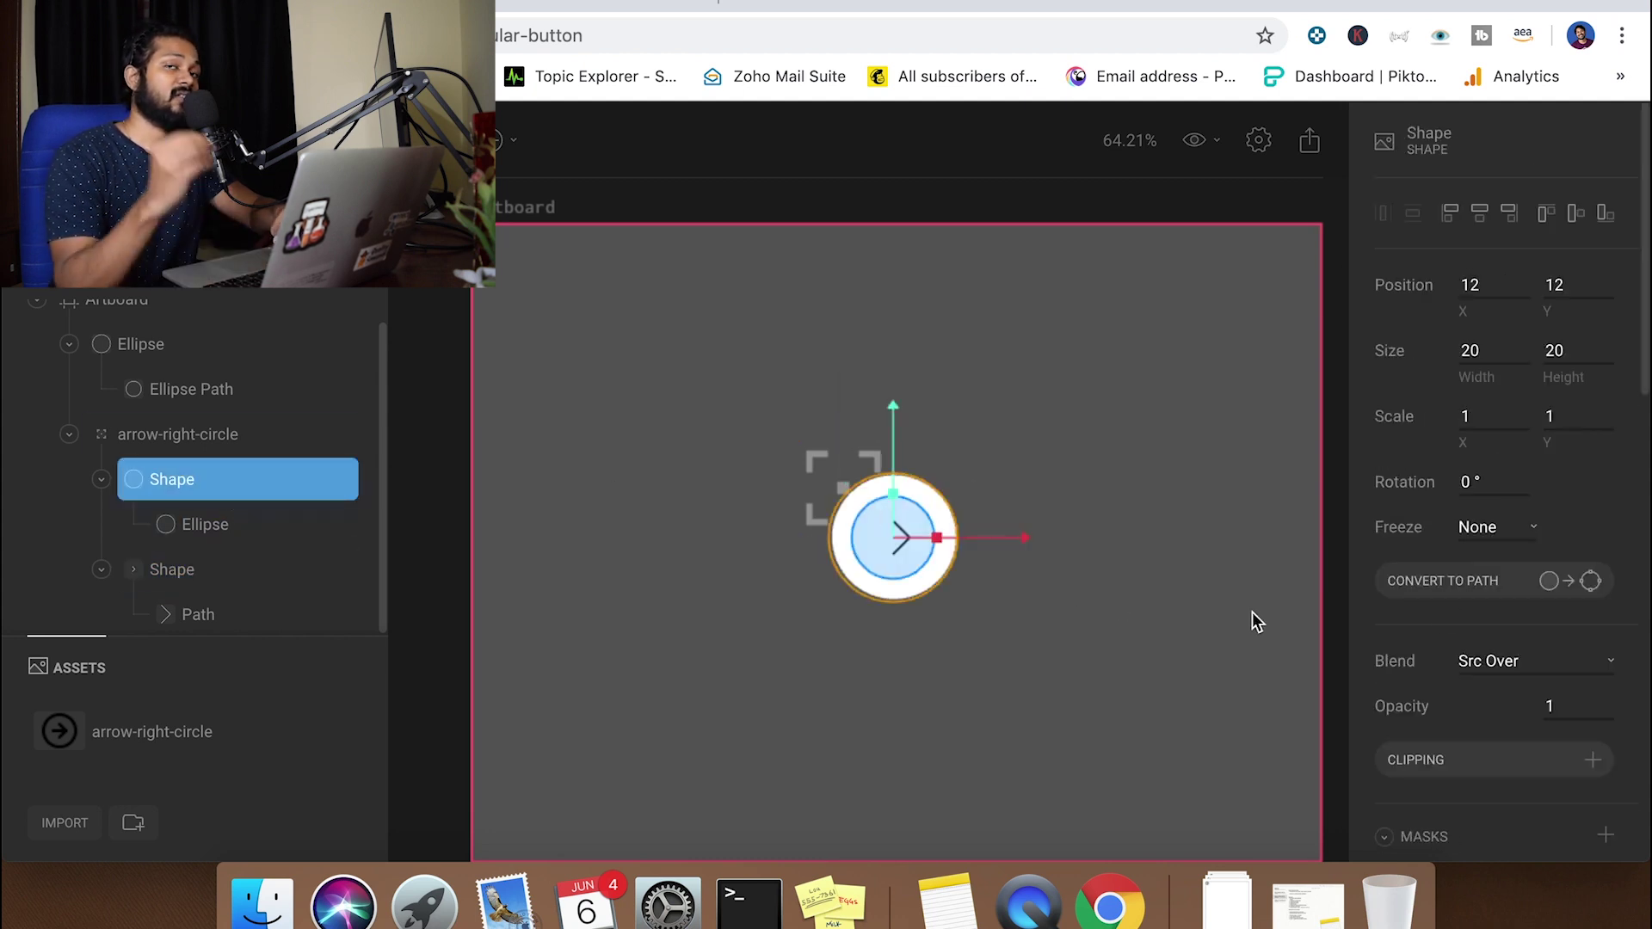
scroll(1443, 620, "down", 8)
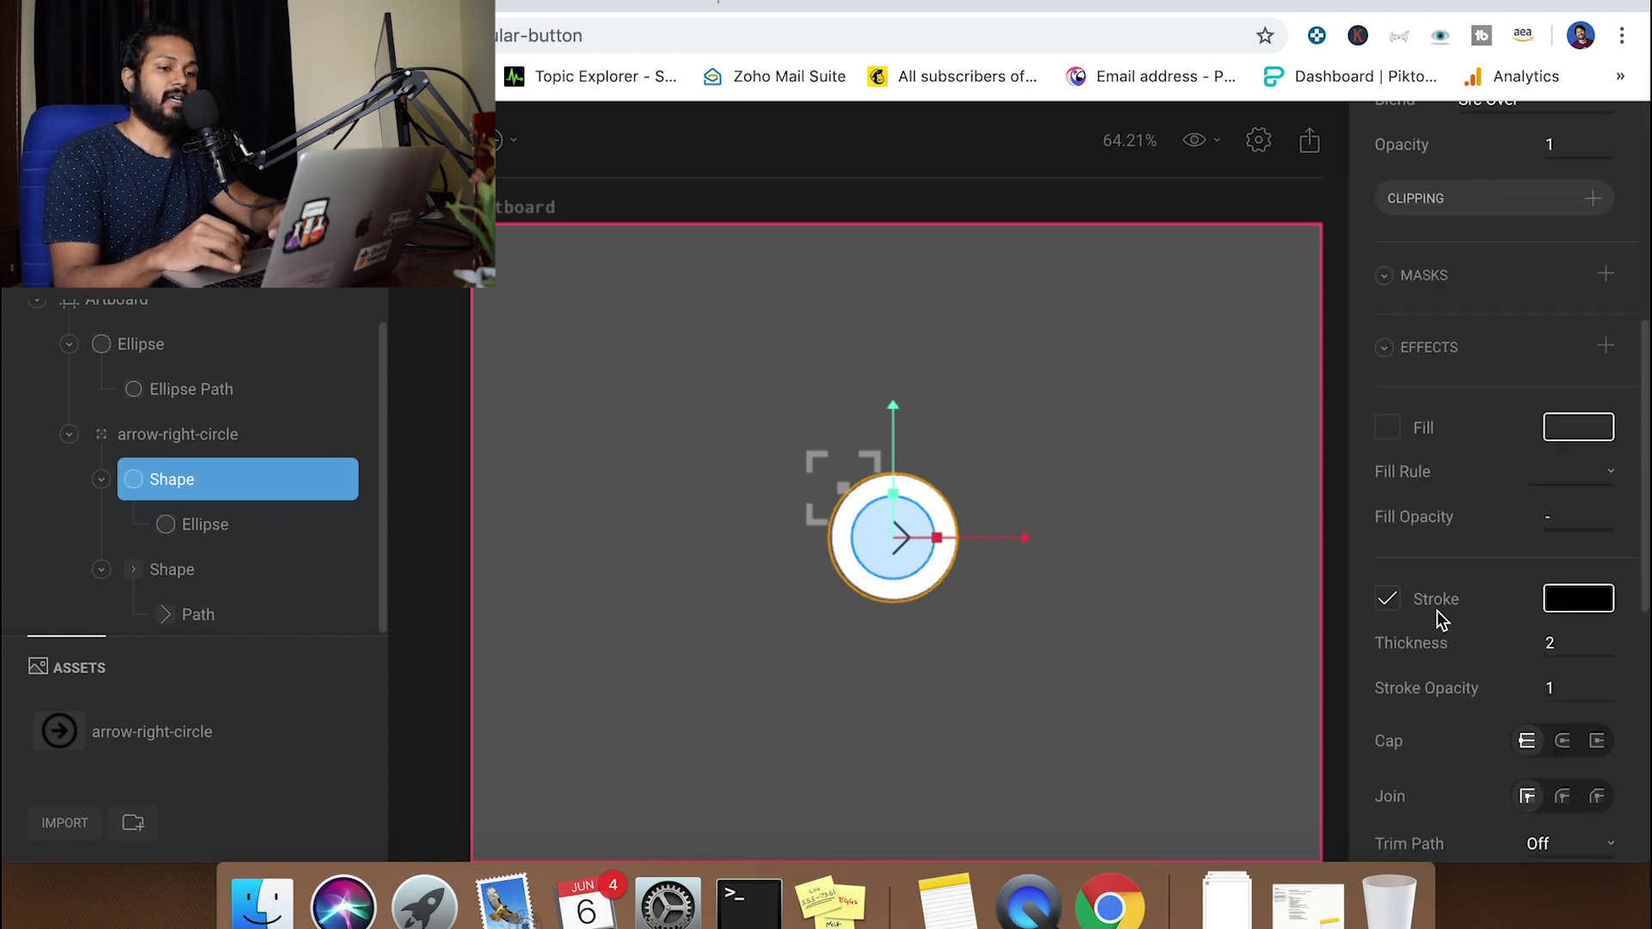
left_click(1556, 545)
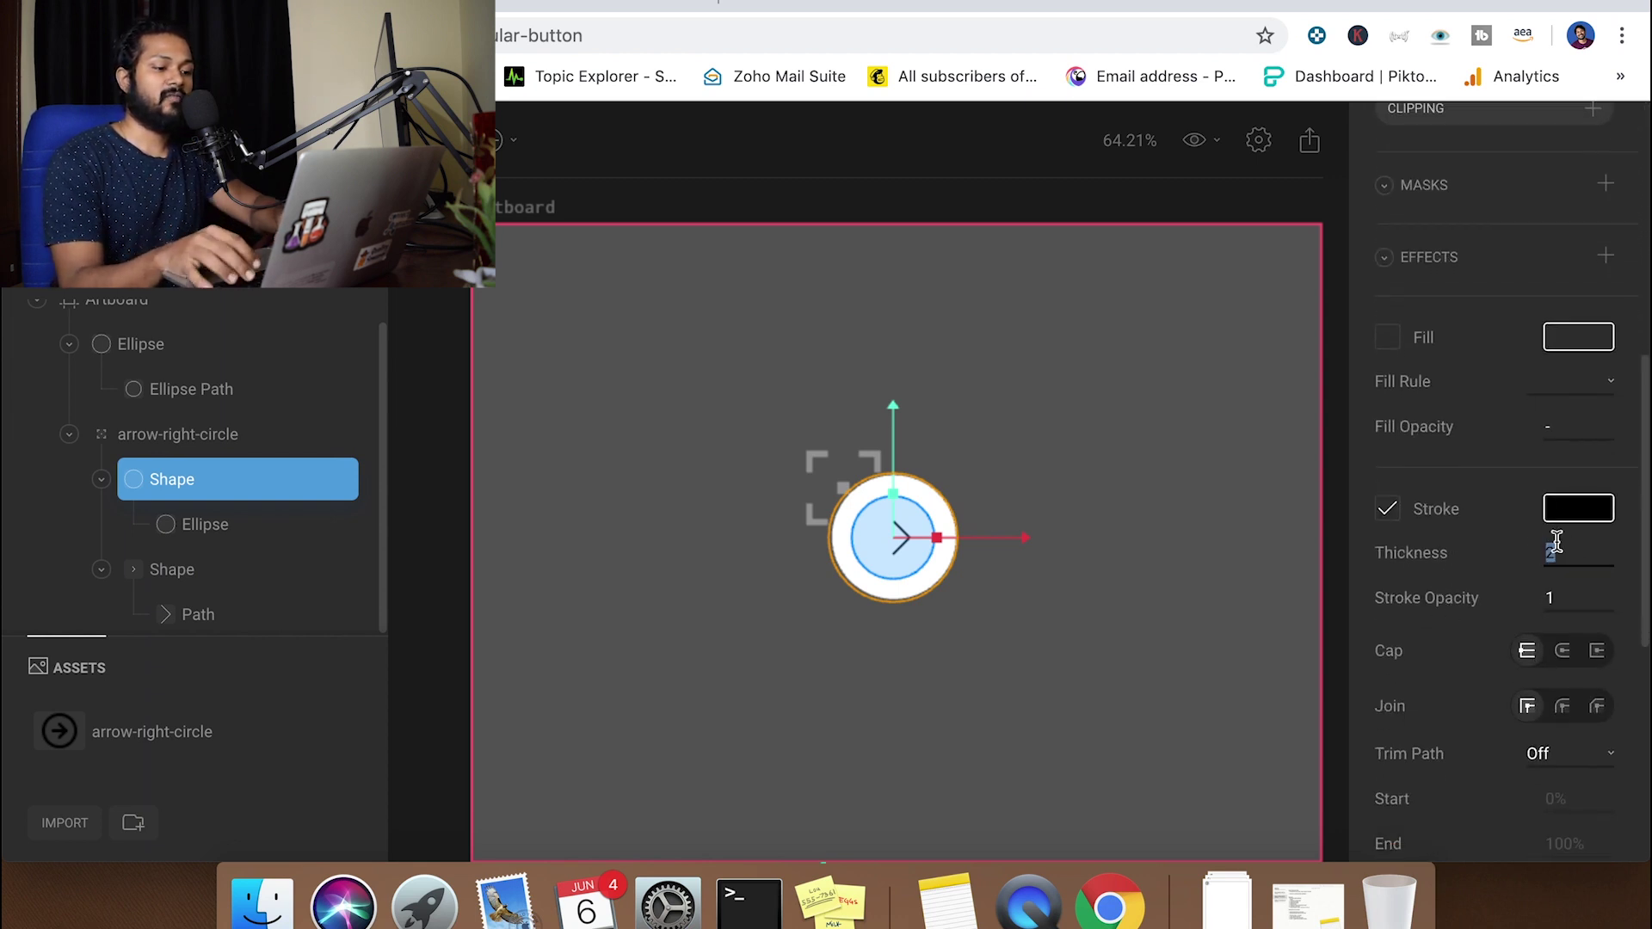
type("4")
left_click(893, 785)
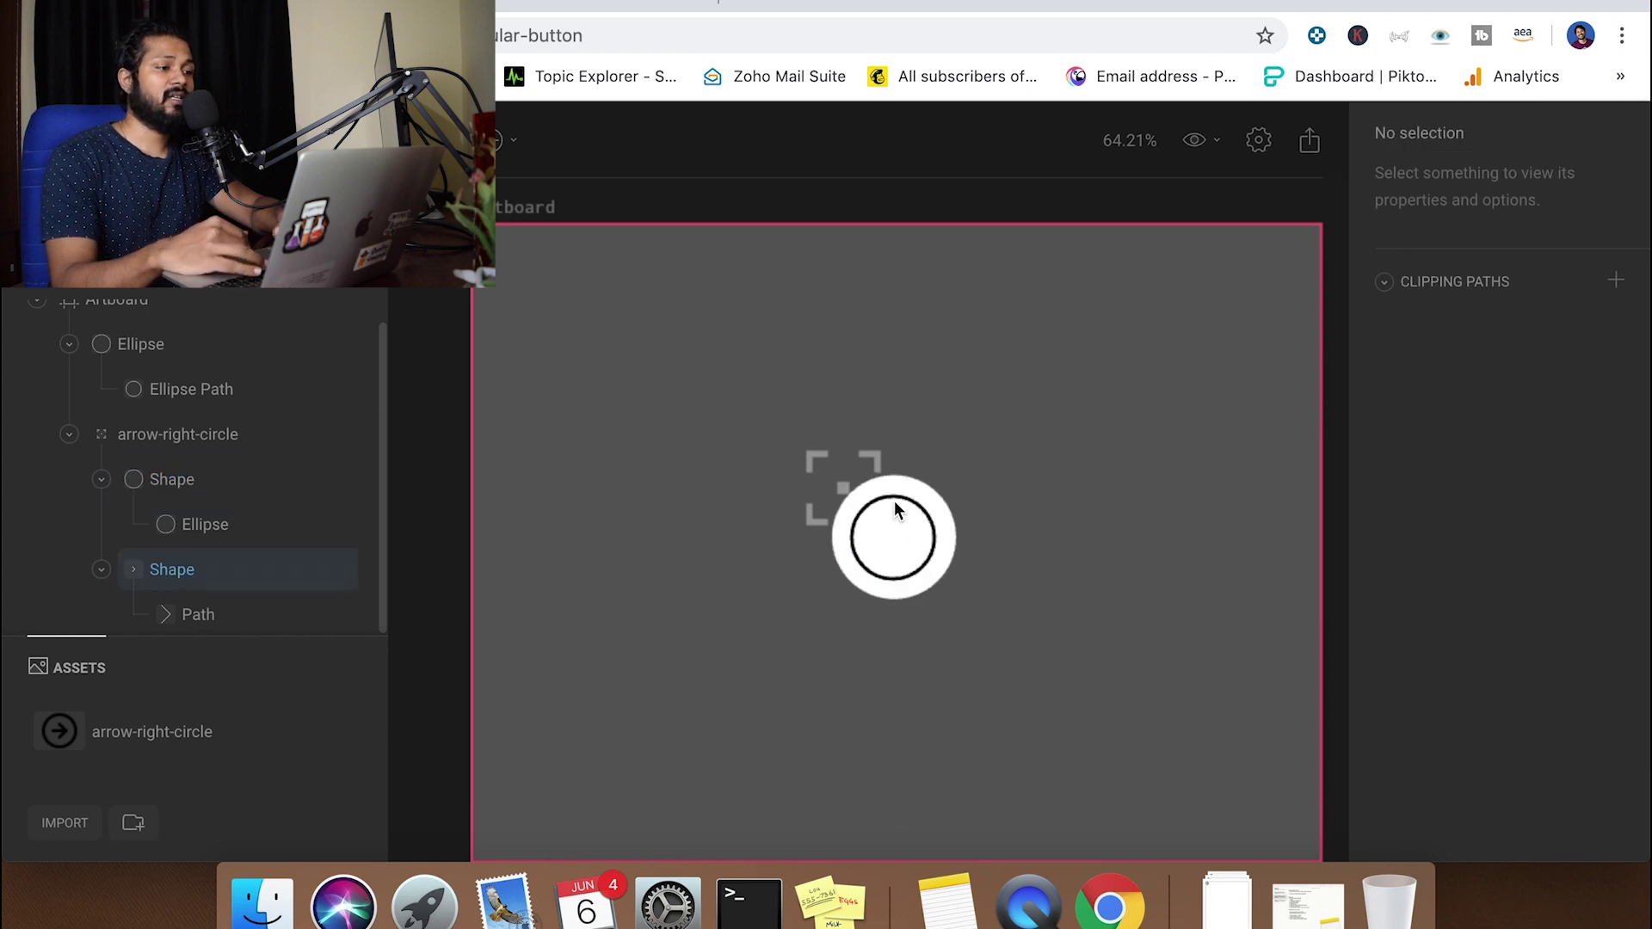
Set the arrow Shape's stroke thickness to 5
left_click(248, 517)
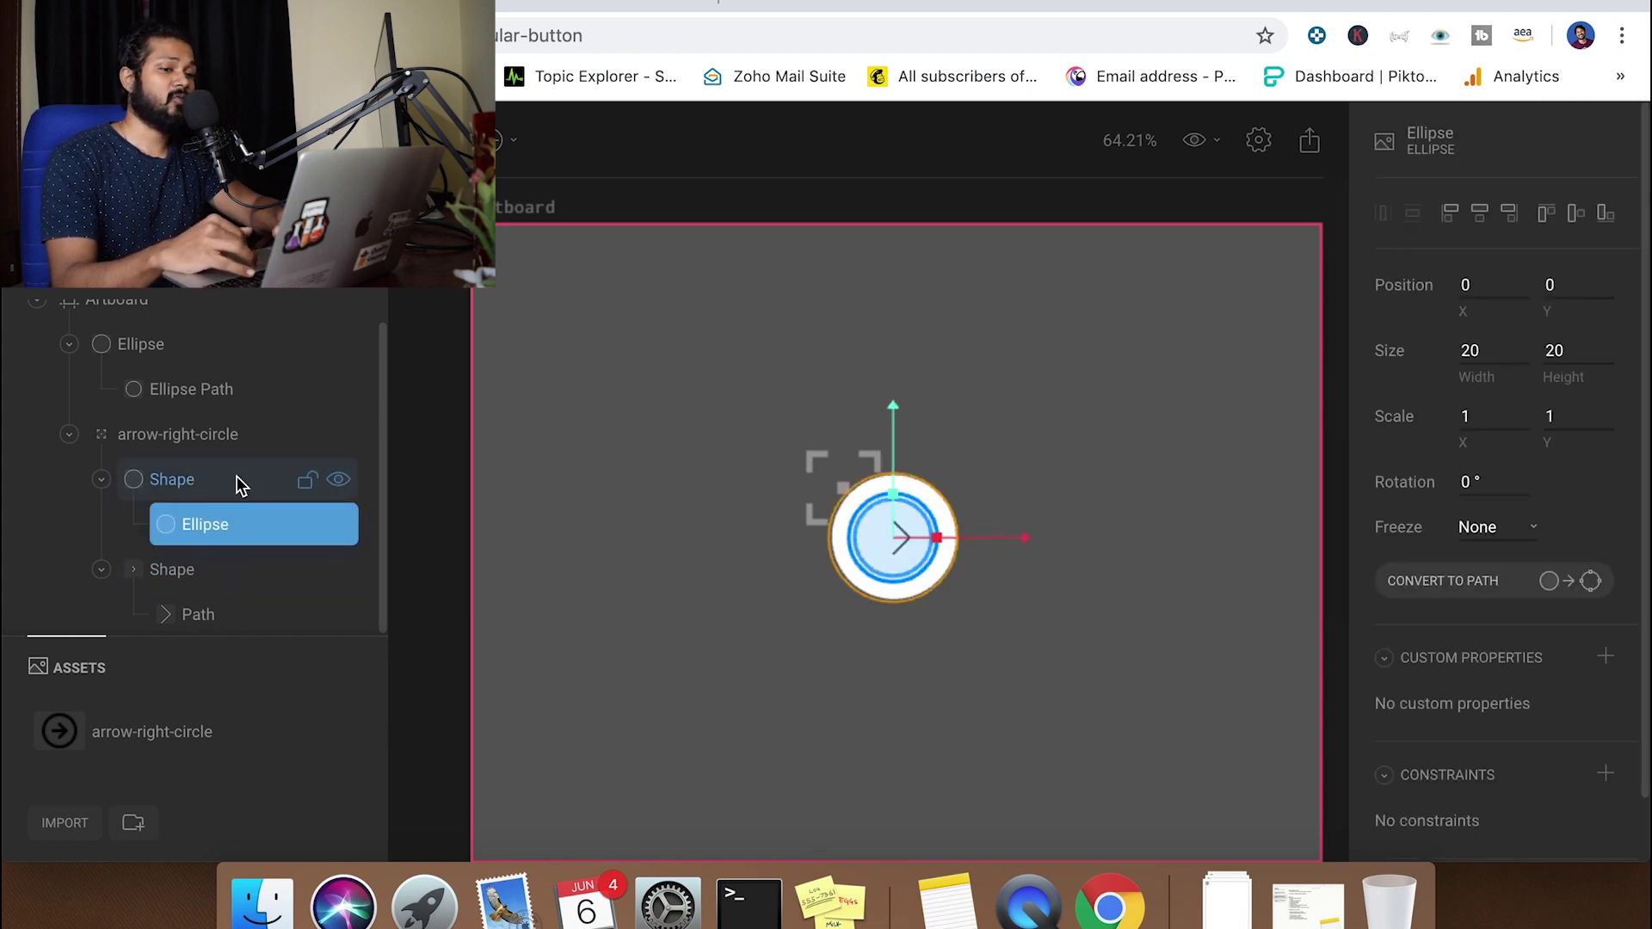
left_click(241, 486)
scroll(1541, 701, "down", 6)
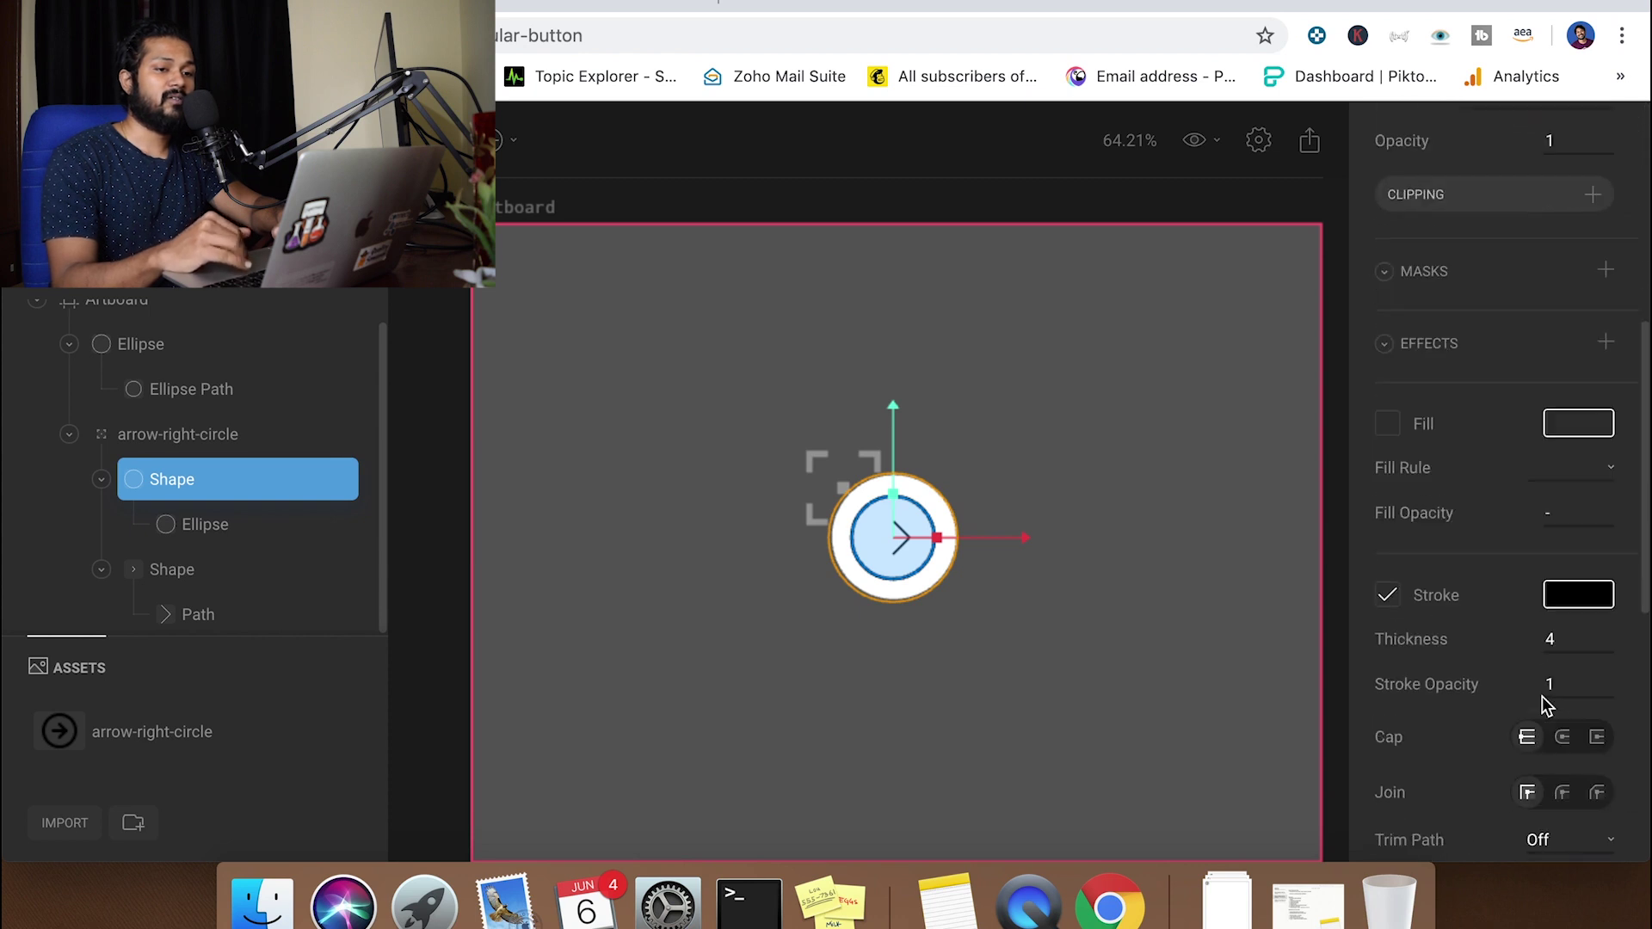
scroll(1546, 704, "down", 3)
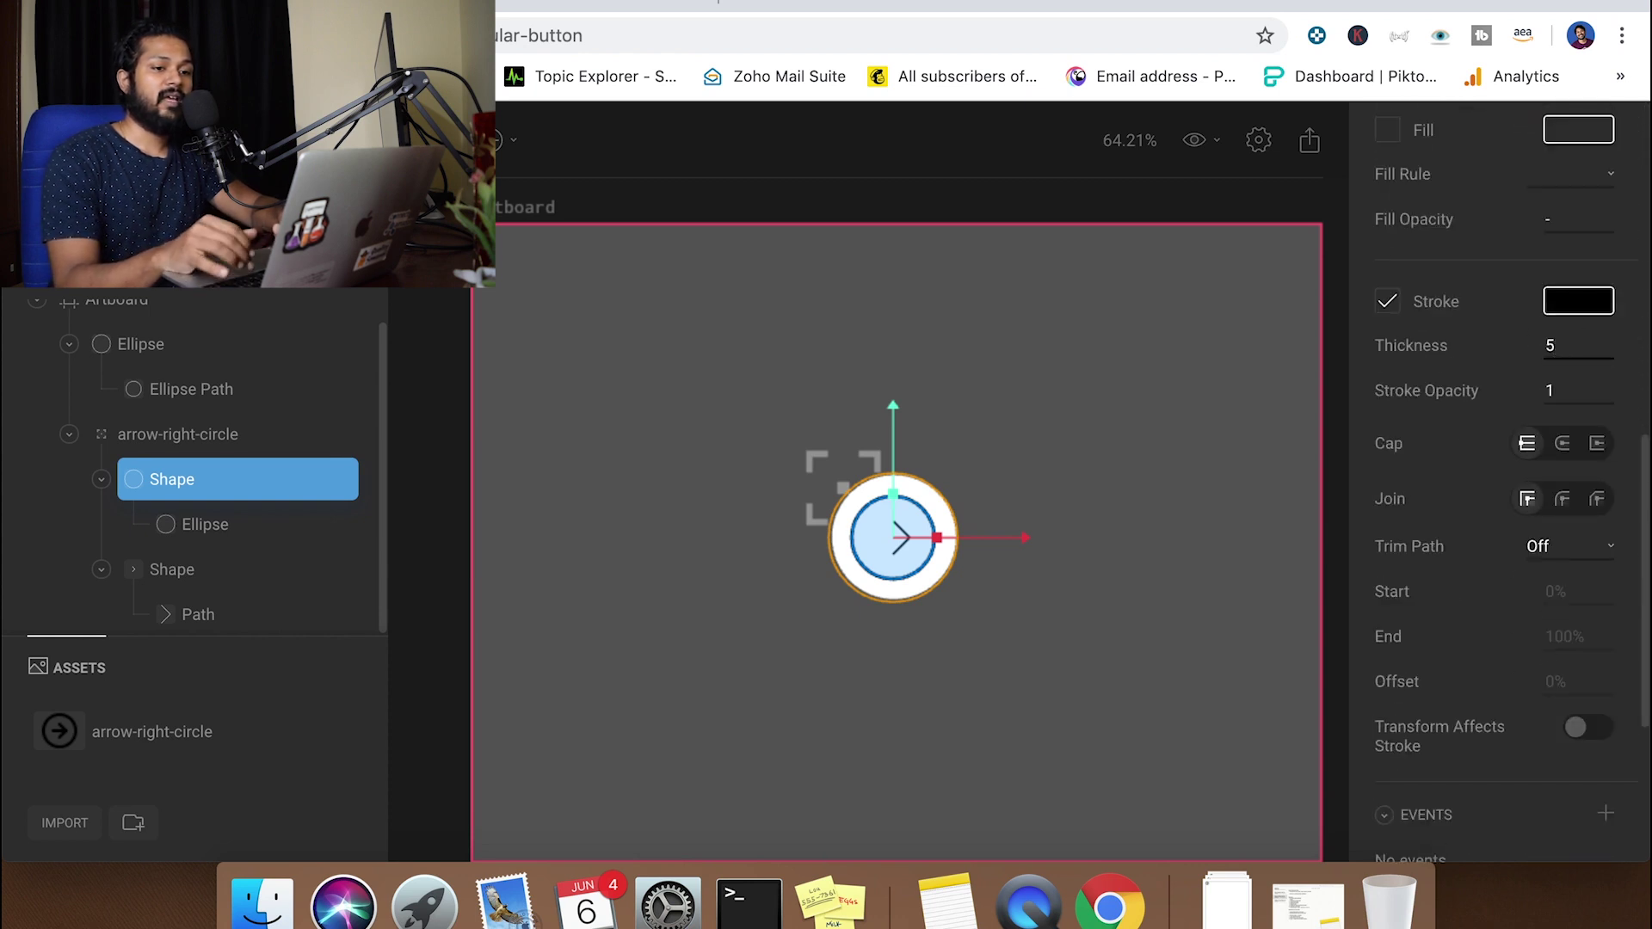
left_click(221, 590)
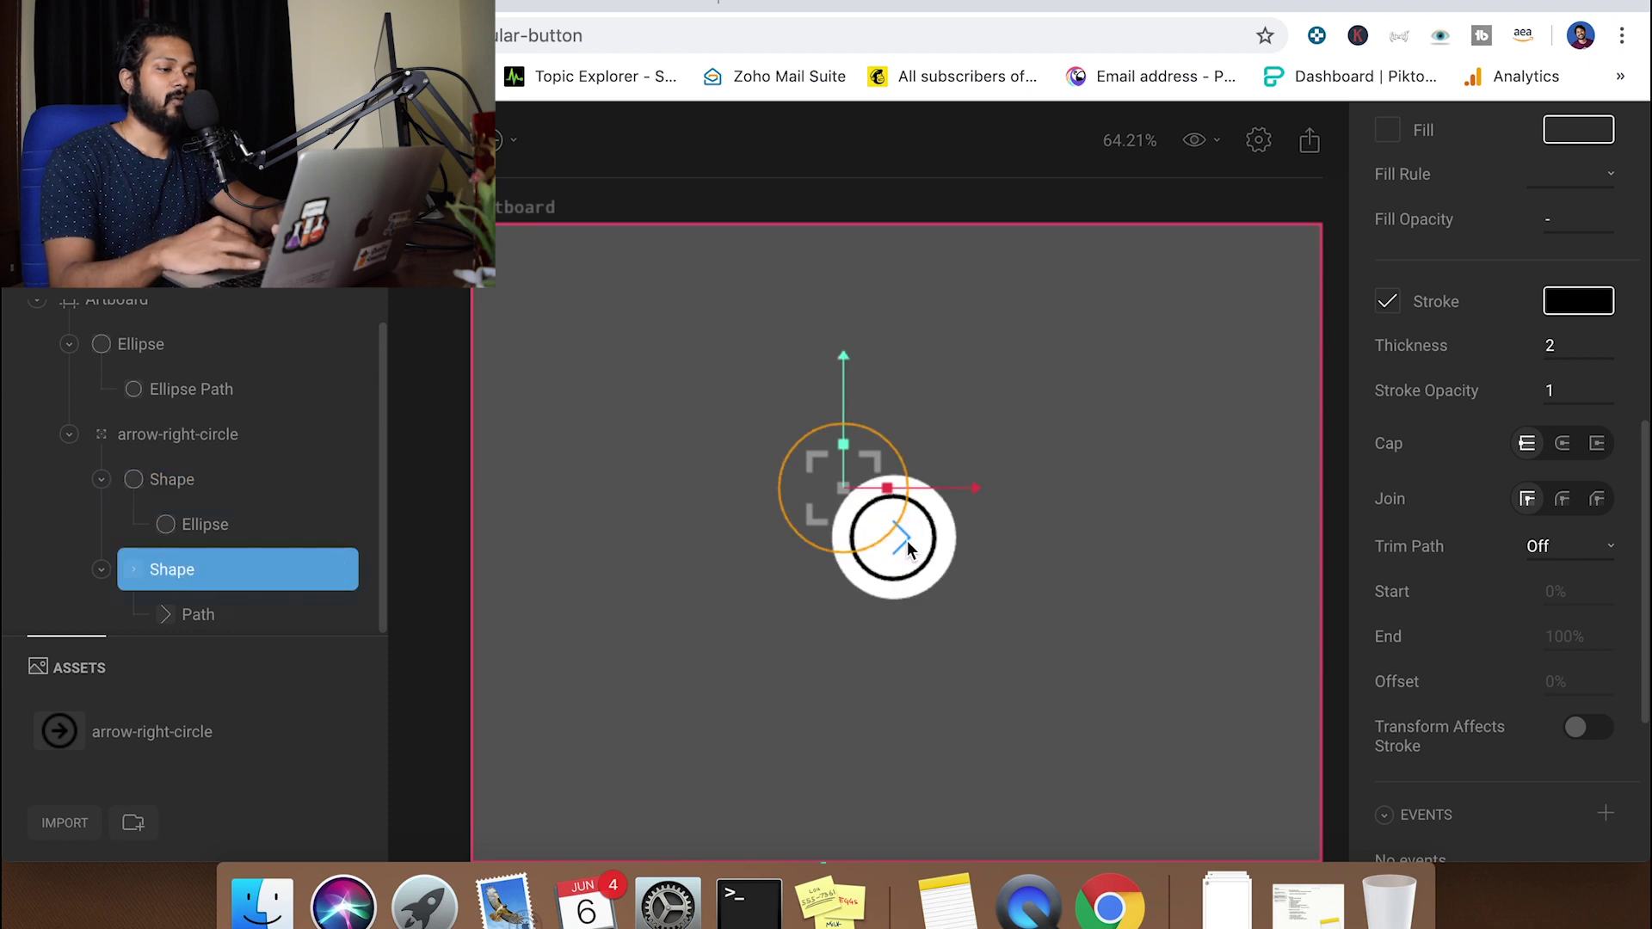
left_click(233, 612)
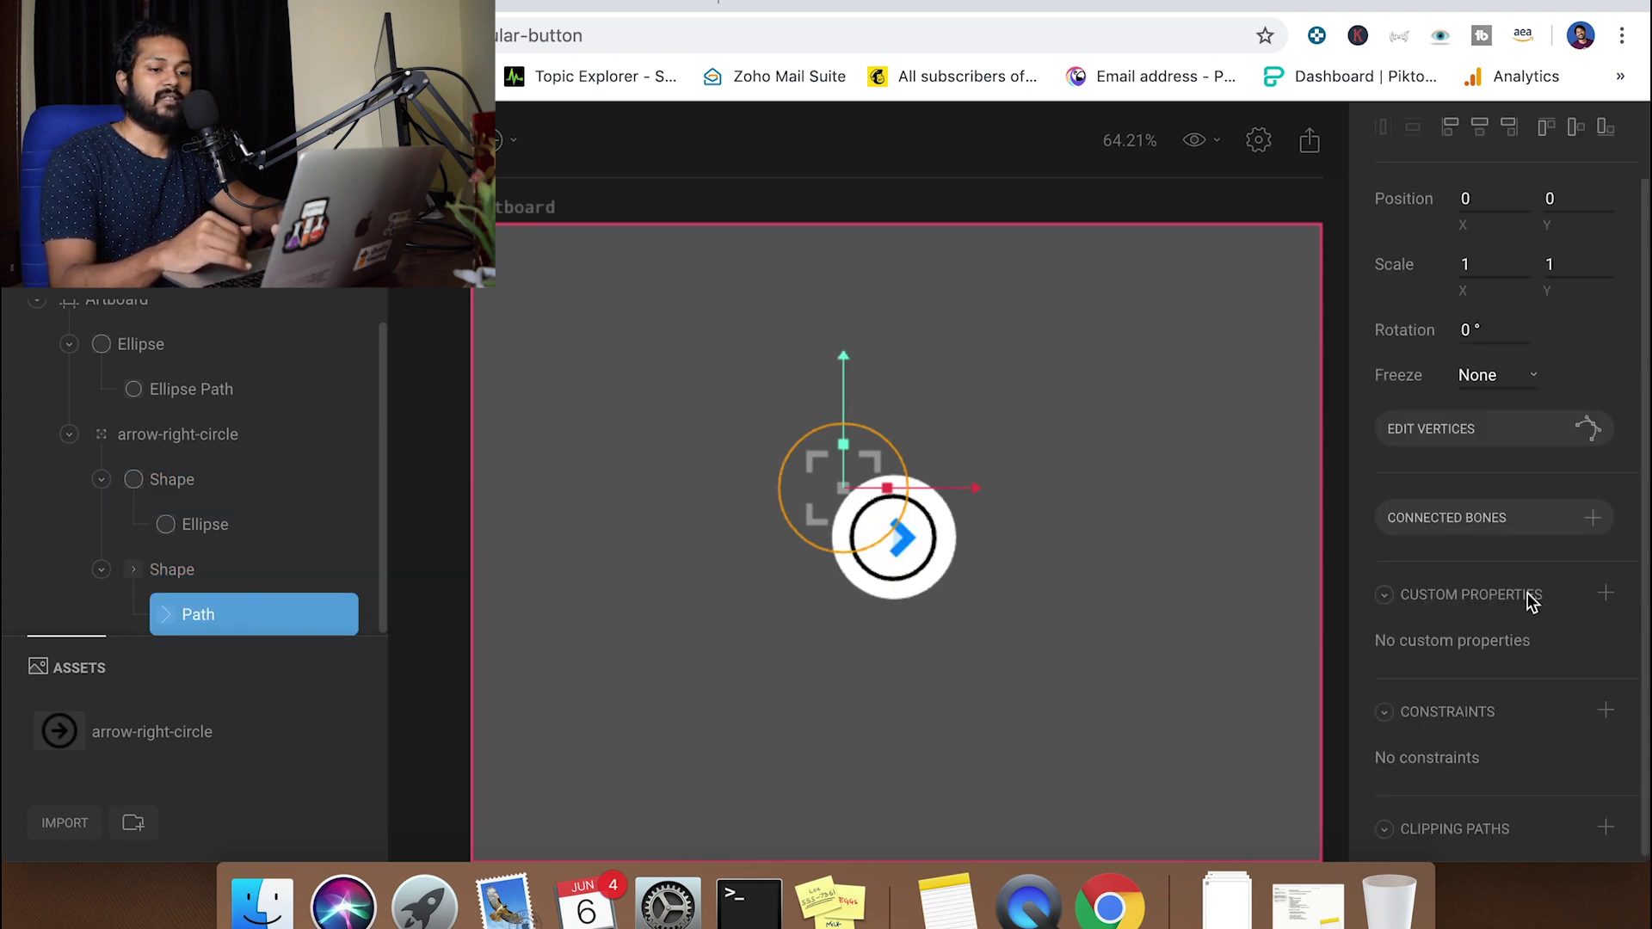
left_click(277, 572)
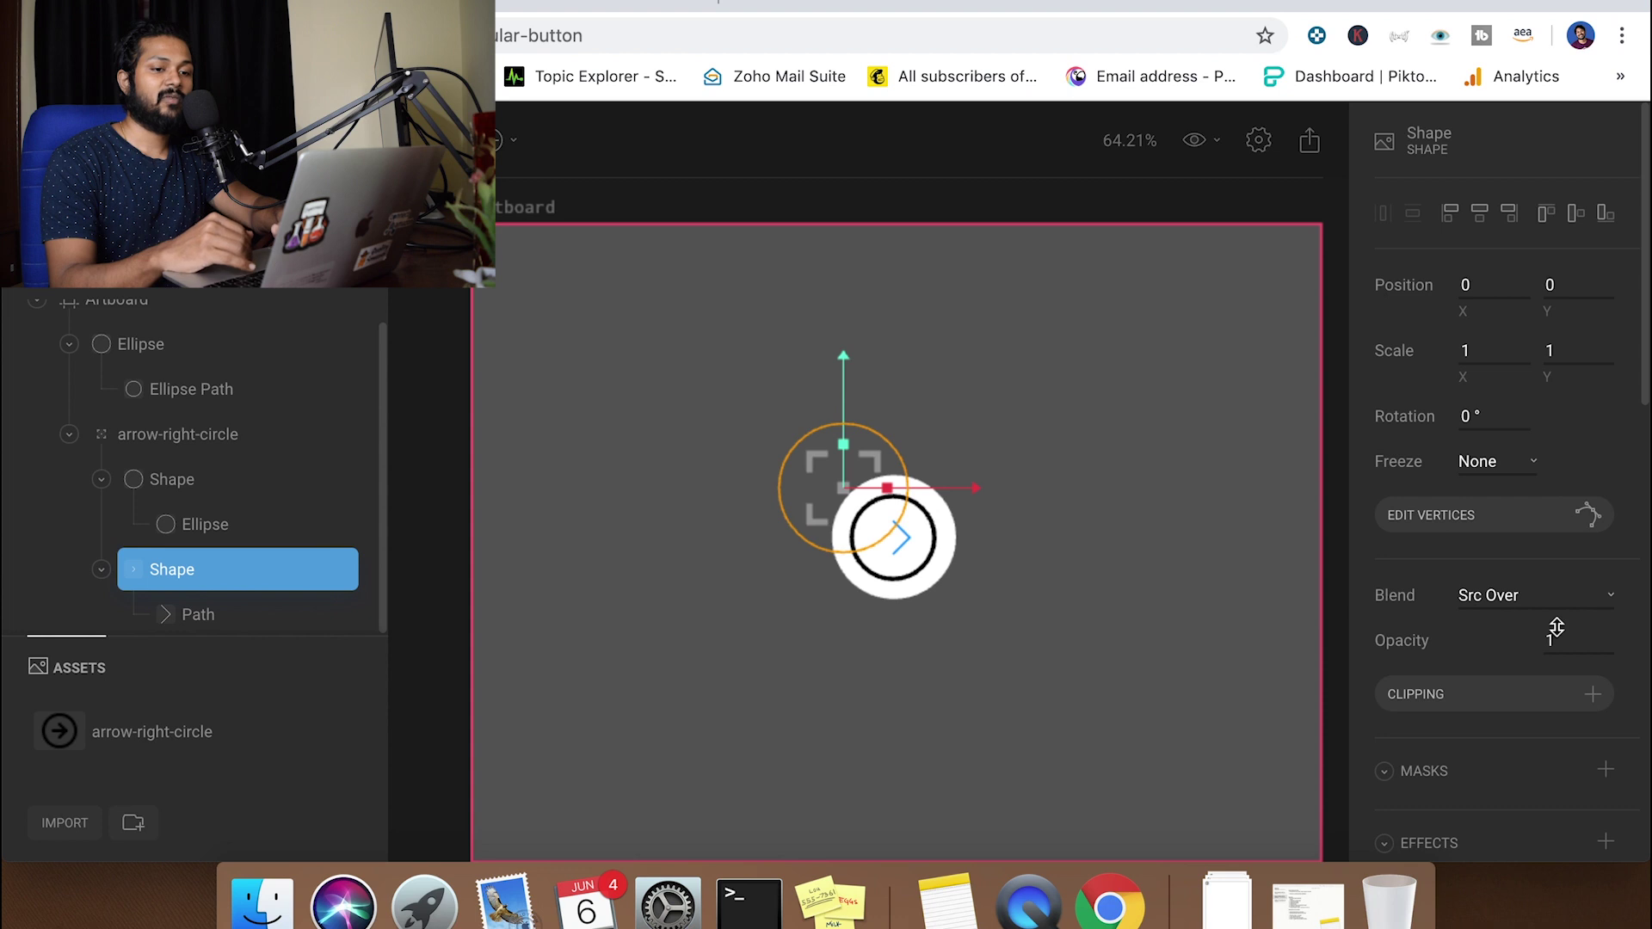
scroll(1557, 627, "down", 7)
double_click(1557, 532)
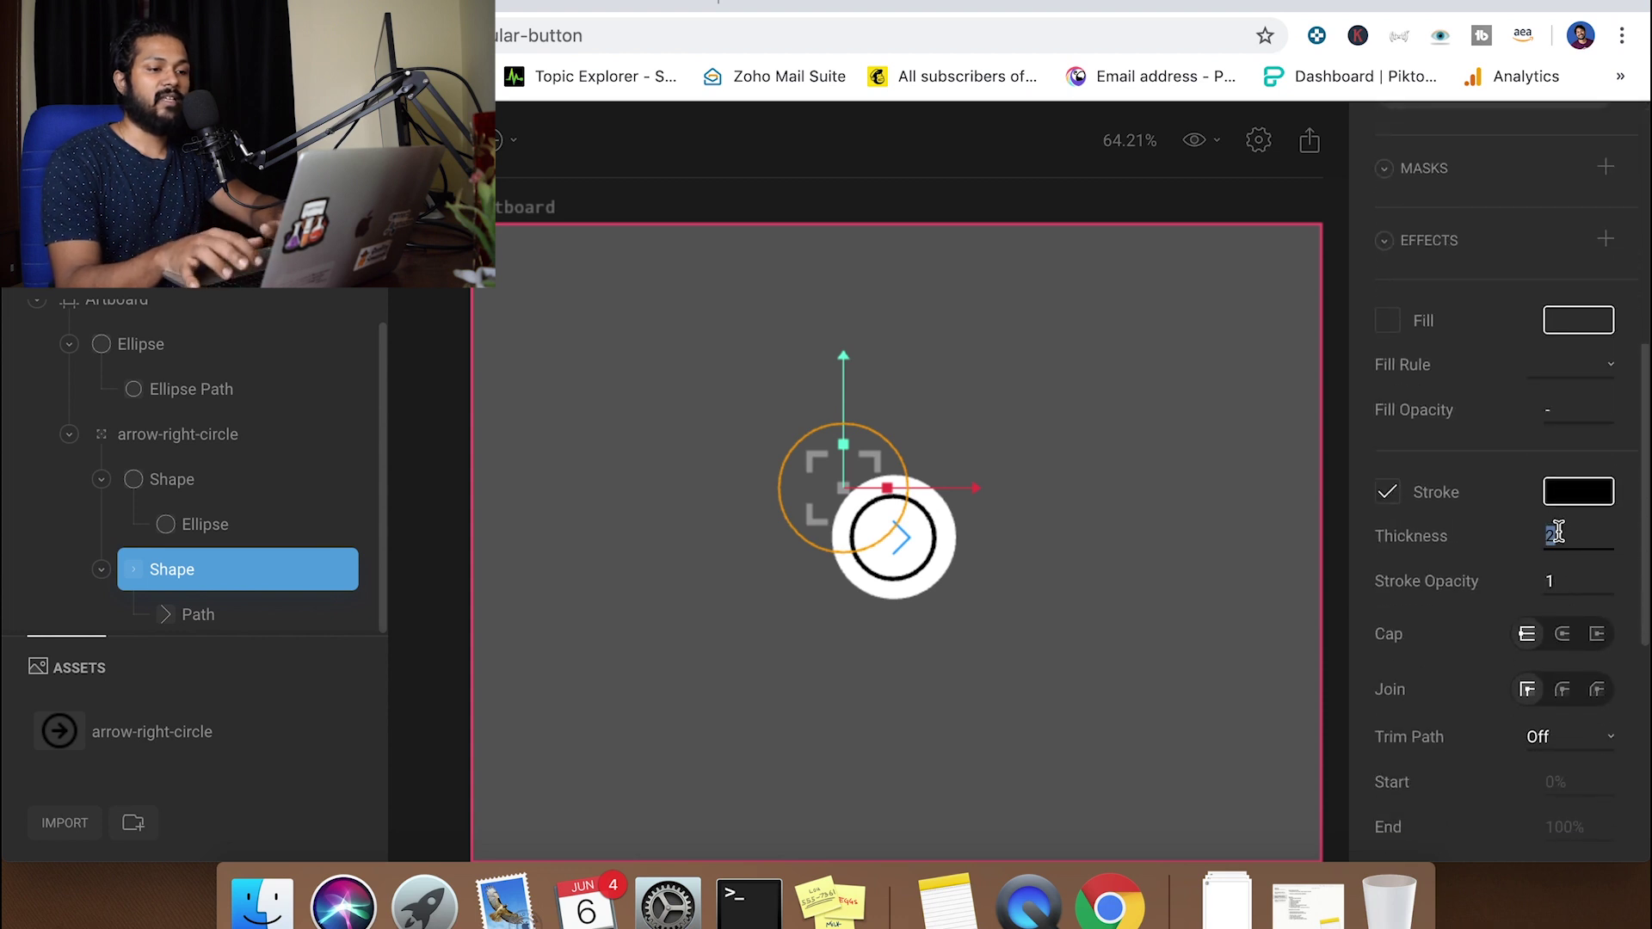
type("5")
key("Return")
left_click(1070, 715)
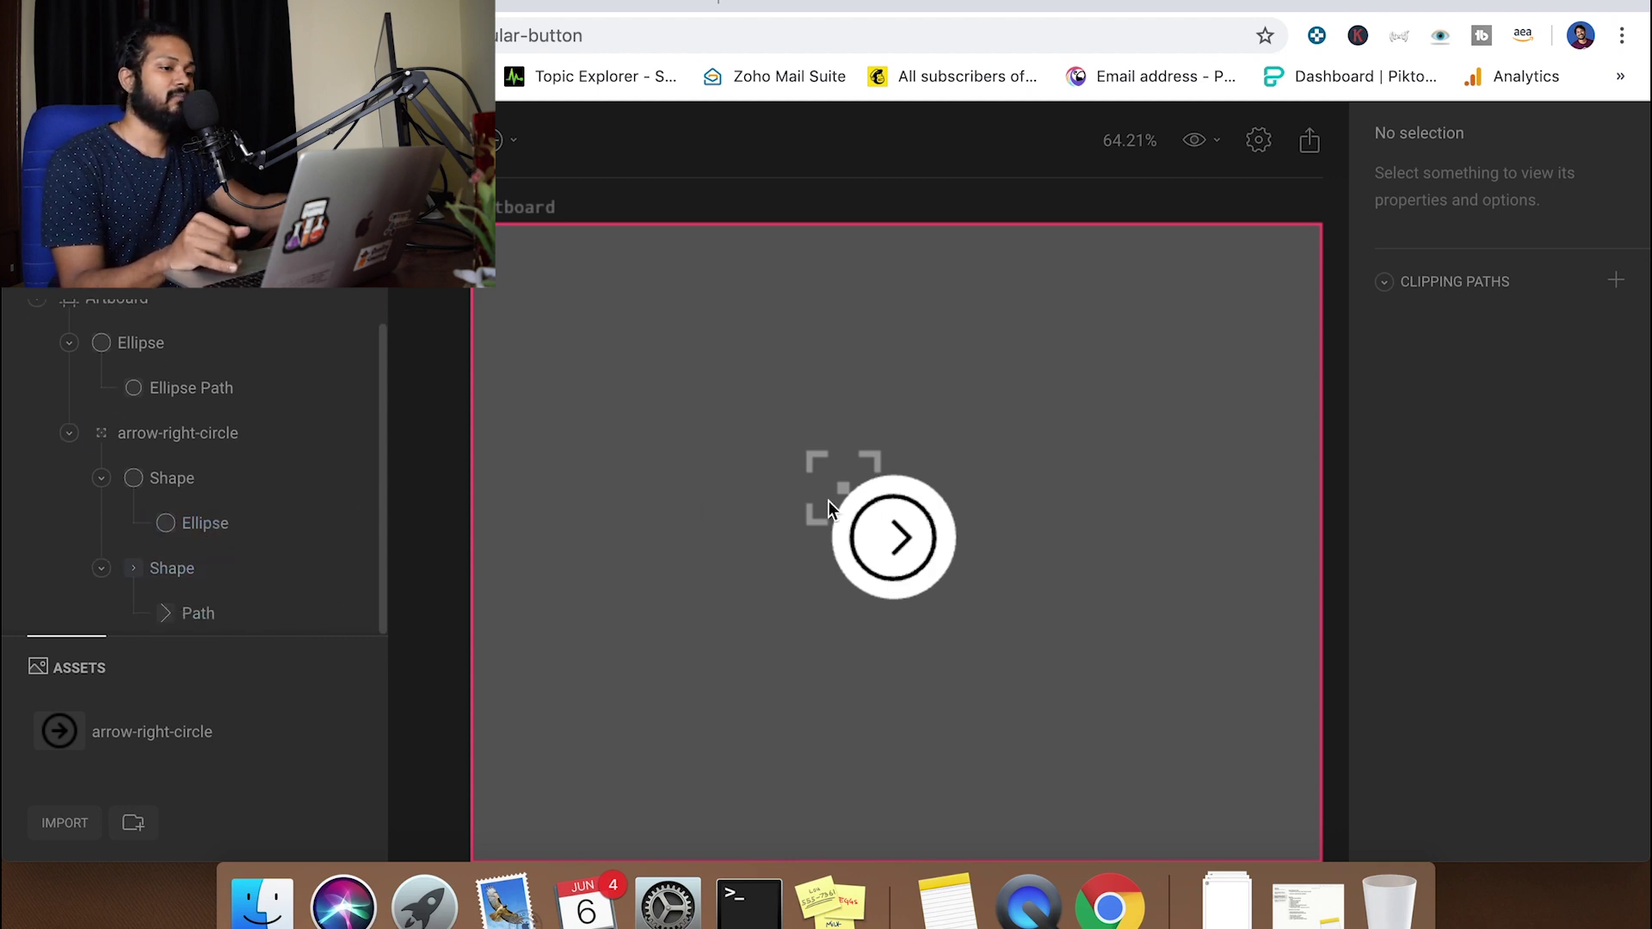
Switch to Animate mode and pan to show the whole button
left_click(907, 512)
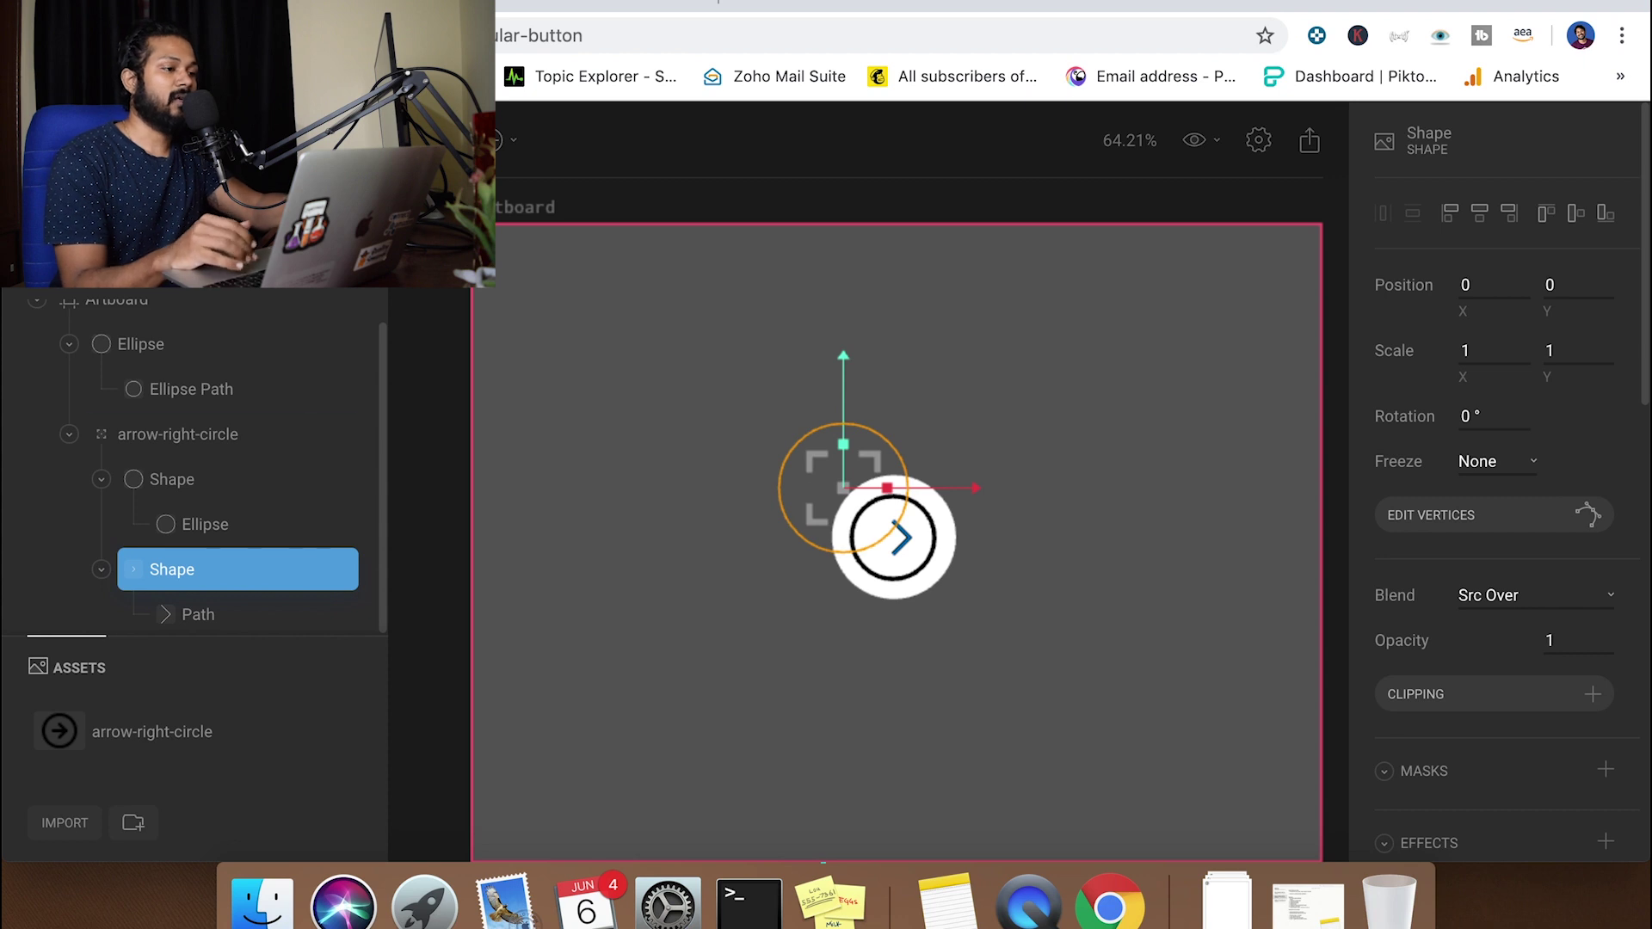
key("Tab")
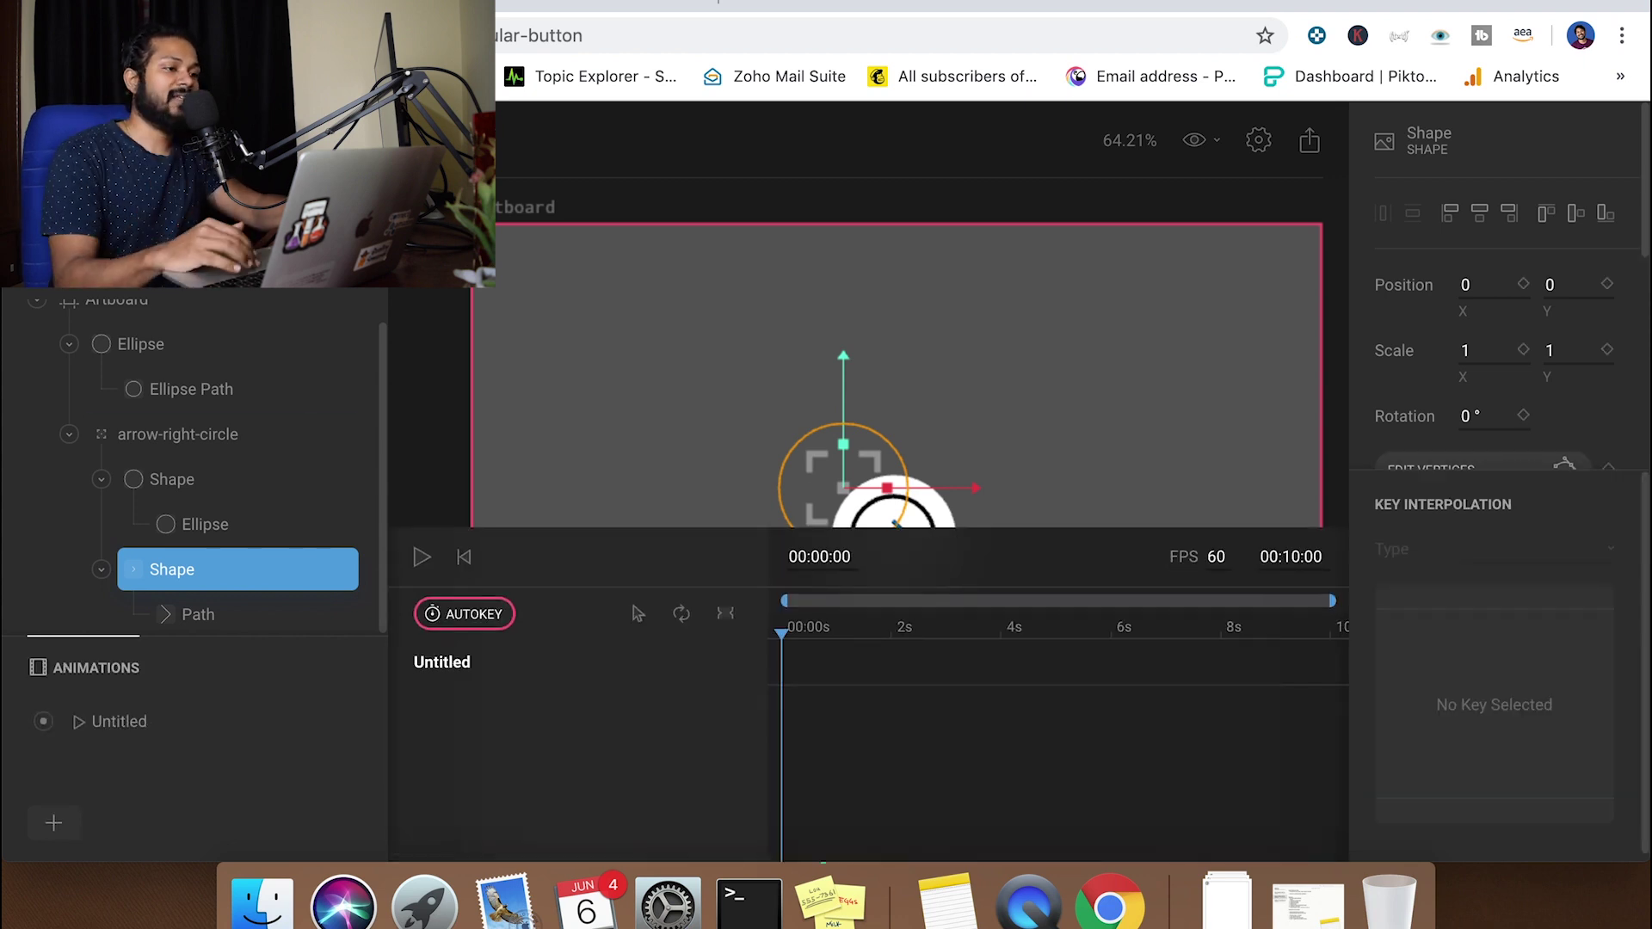
left_click_drag(591, 373, 591, 235)
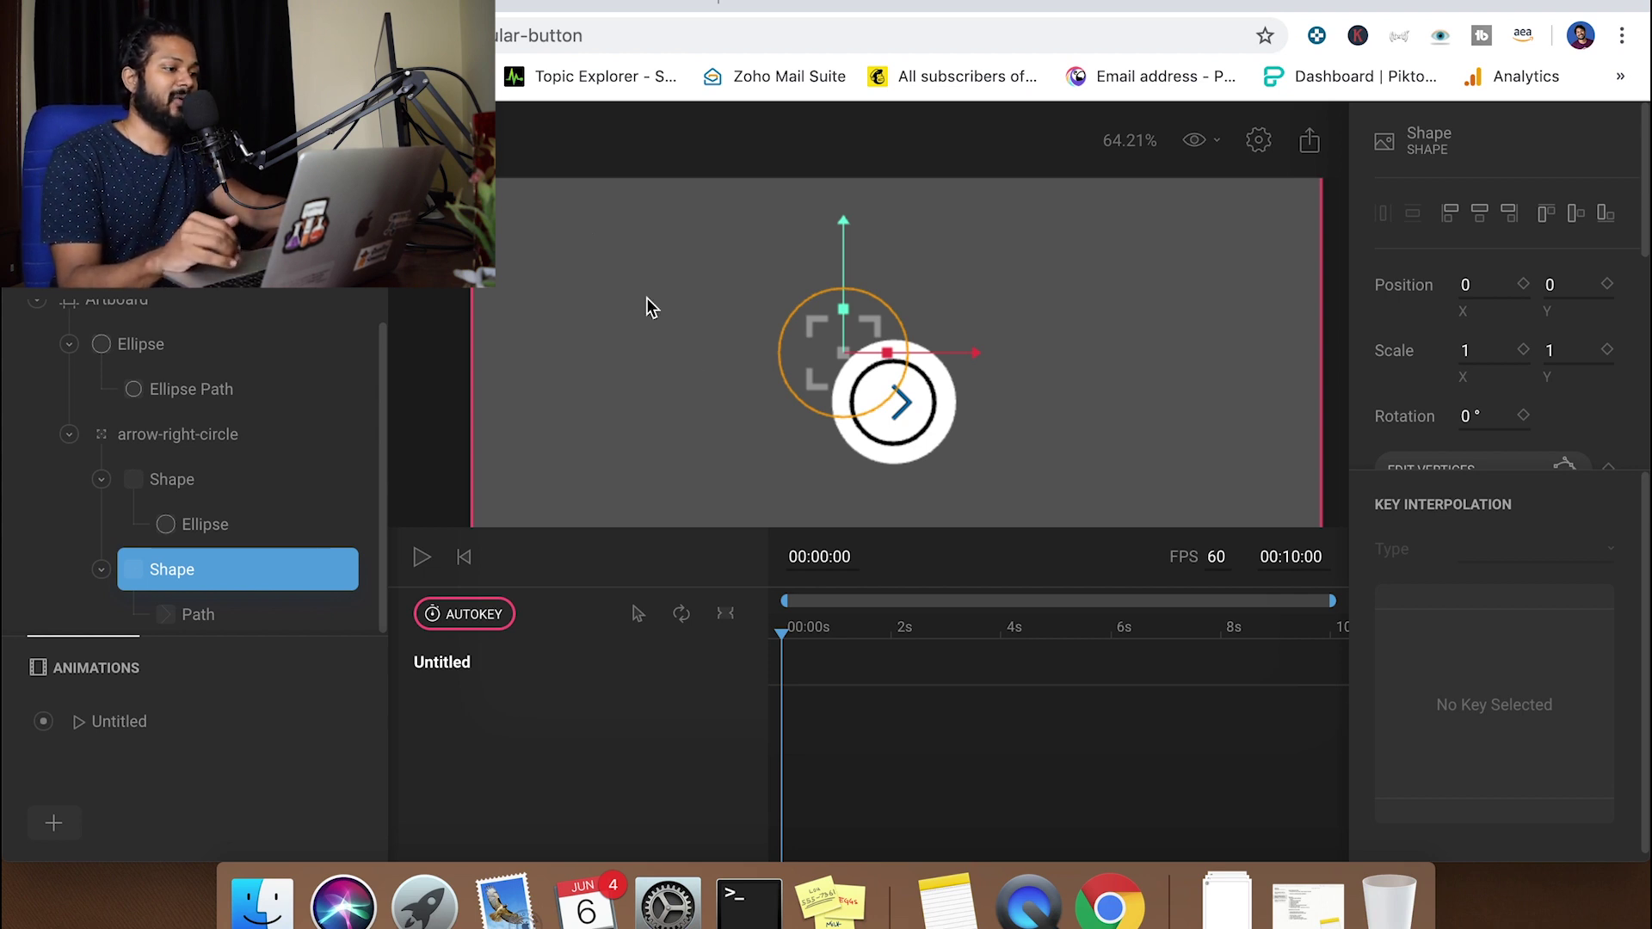
Keyframe the arrow-right-circle group's X position (447.82) at 0 s
left_click(164, 437)
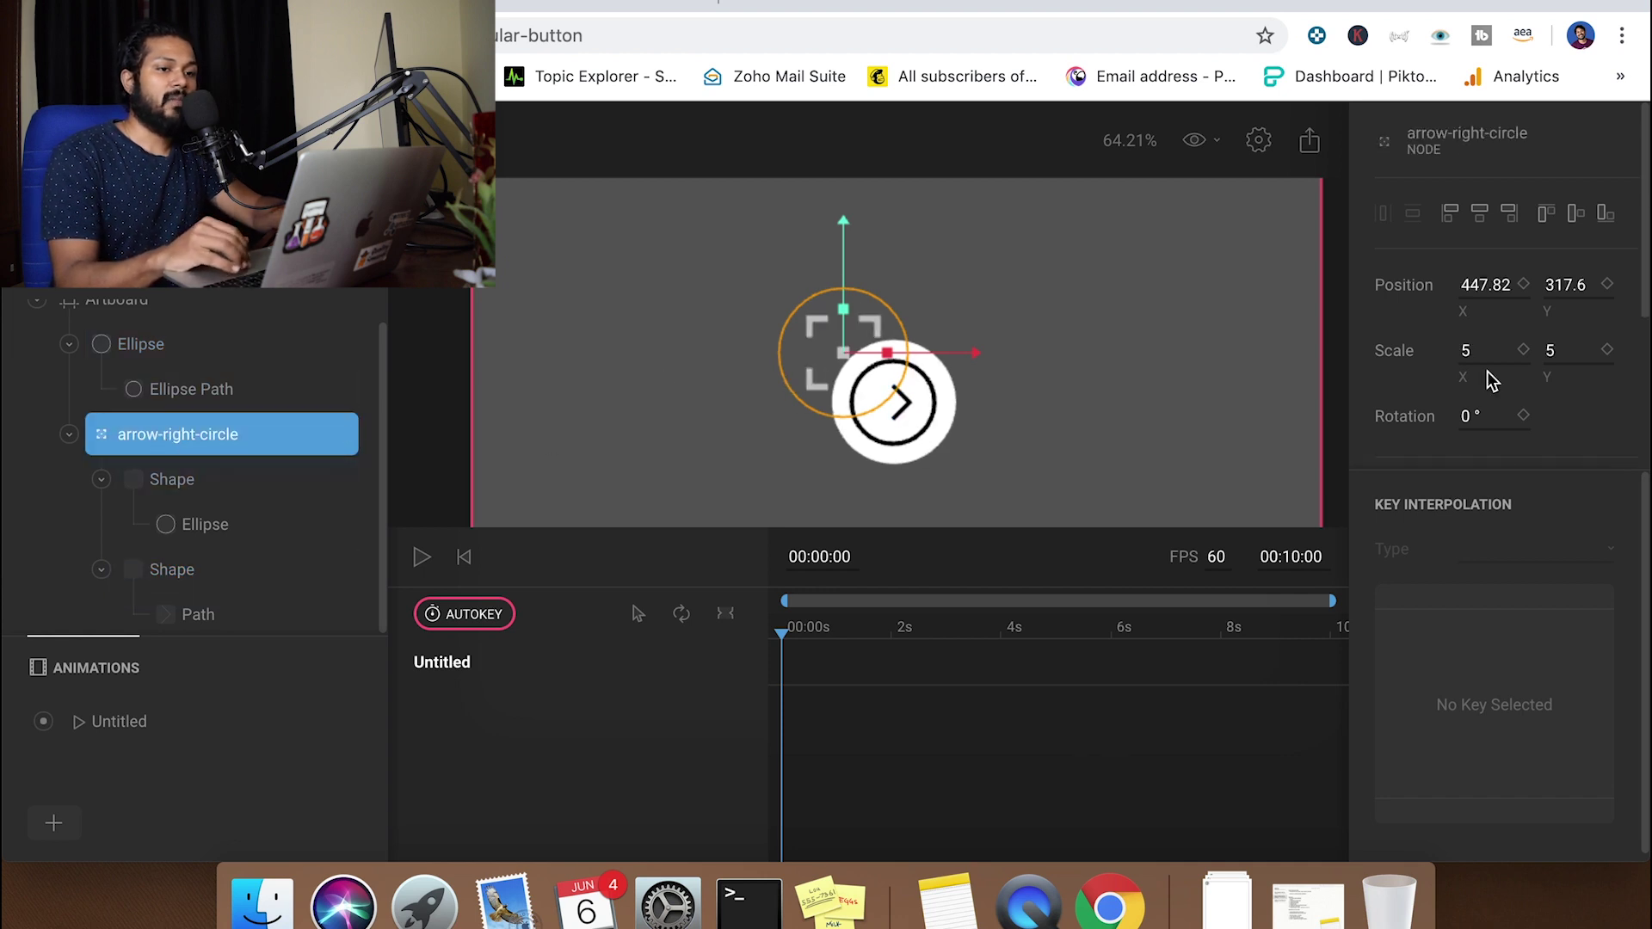
left_click(1523, 284)
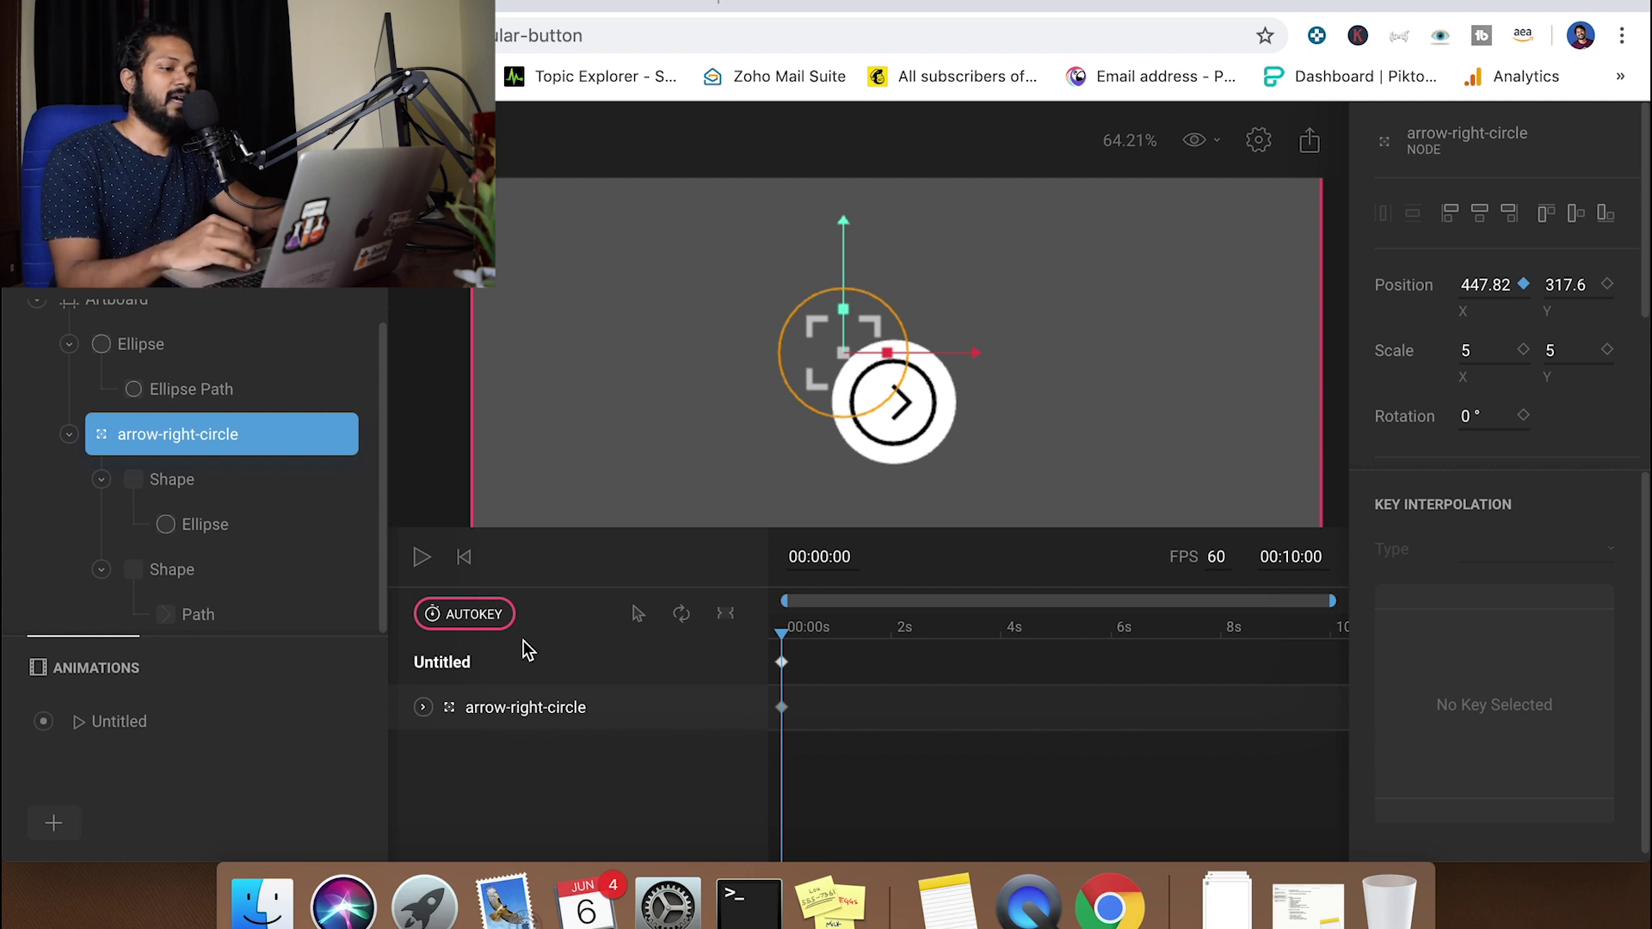
left_click(423, 706)
left_click(423, 707)
left_click(423, 706)
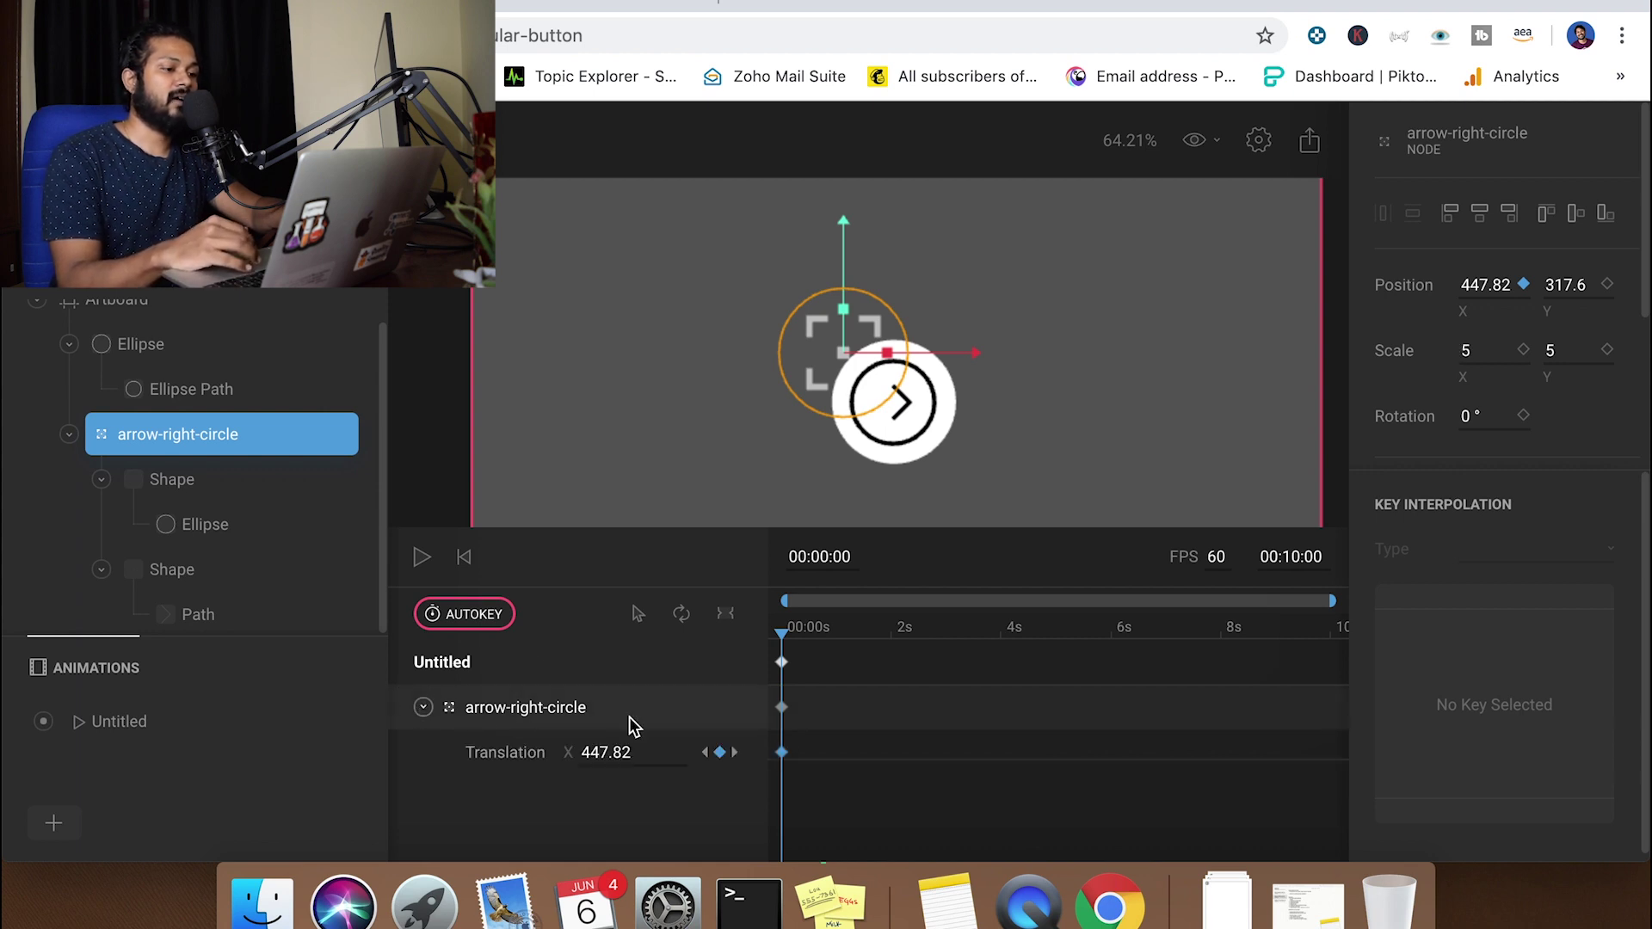
left_click(422, 707)
left_click(178, 479)
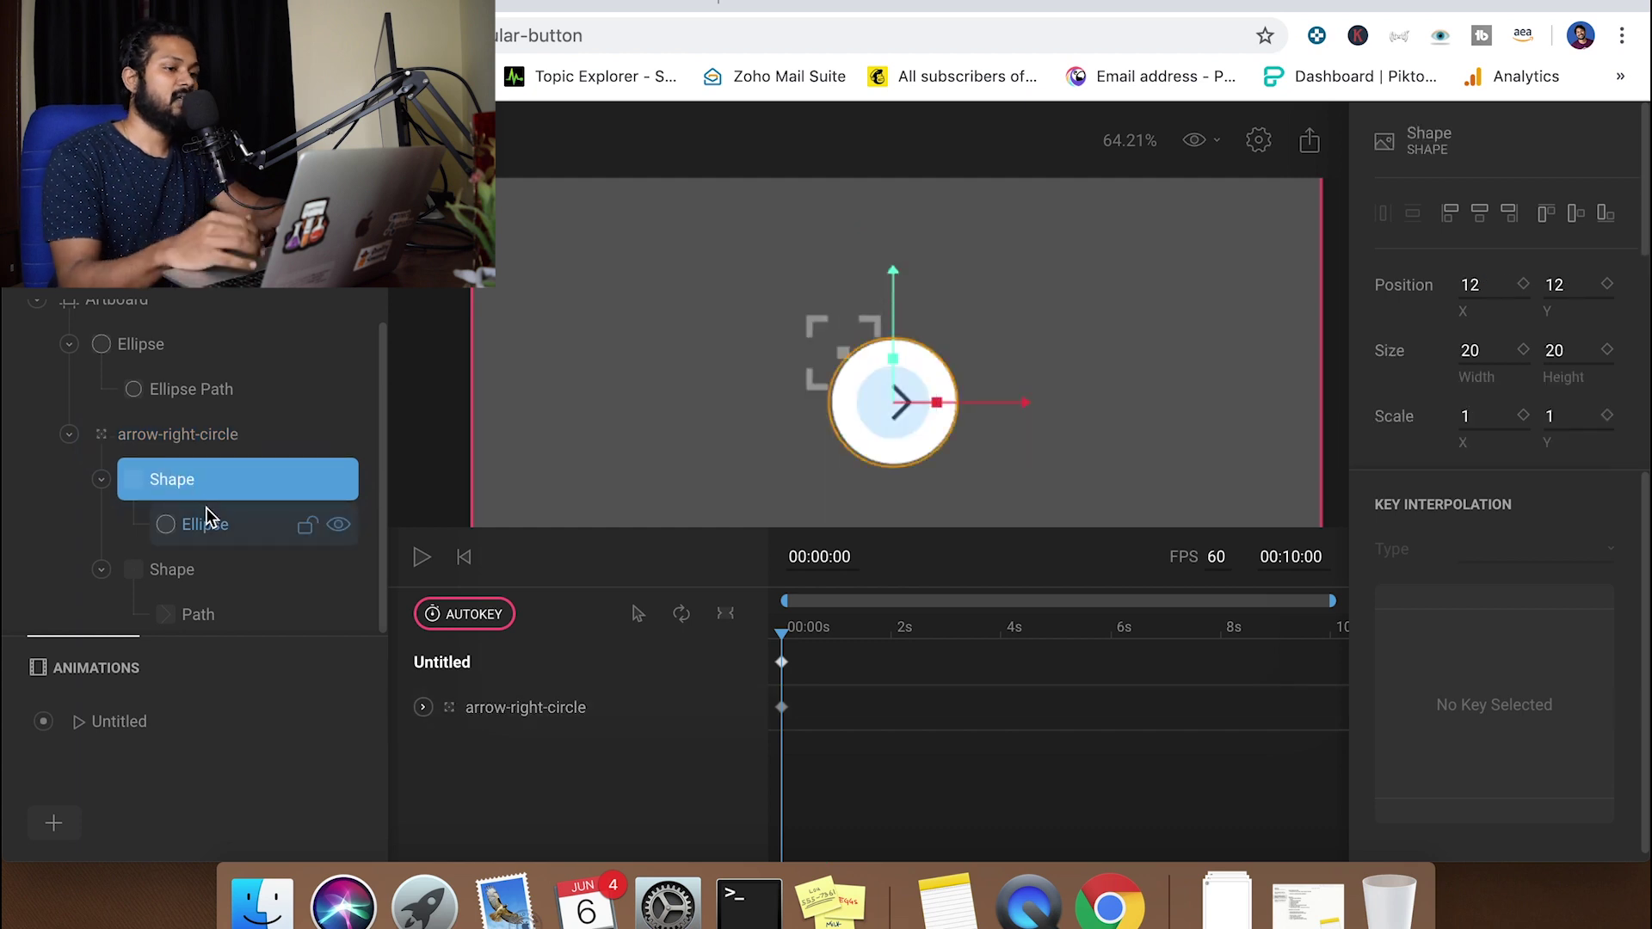
In Design mode, set the circle outline Shape's Trim Path to Sequential
left_click(205, 536)
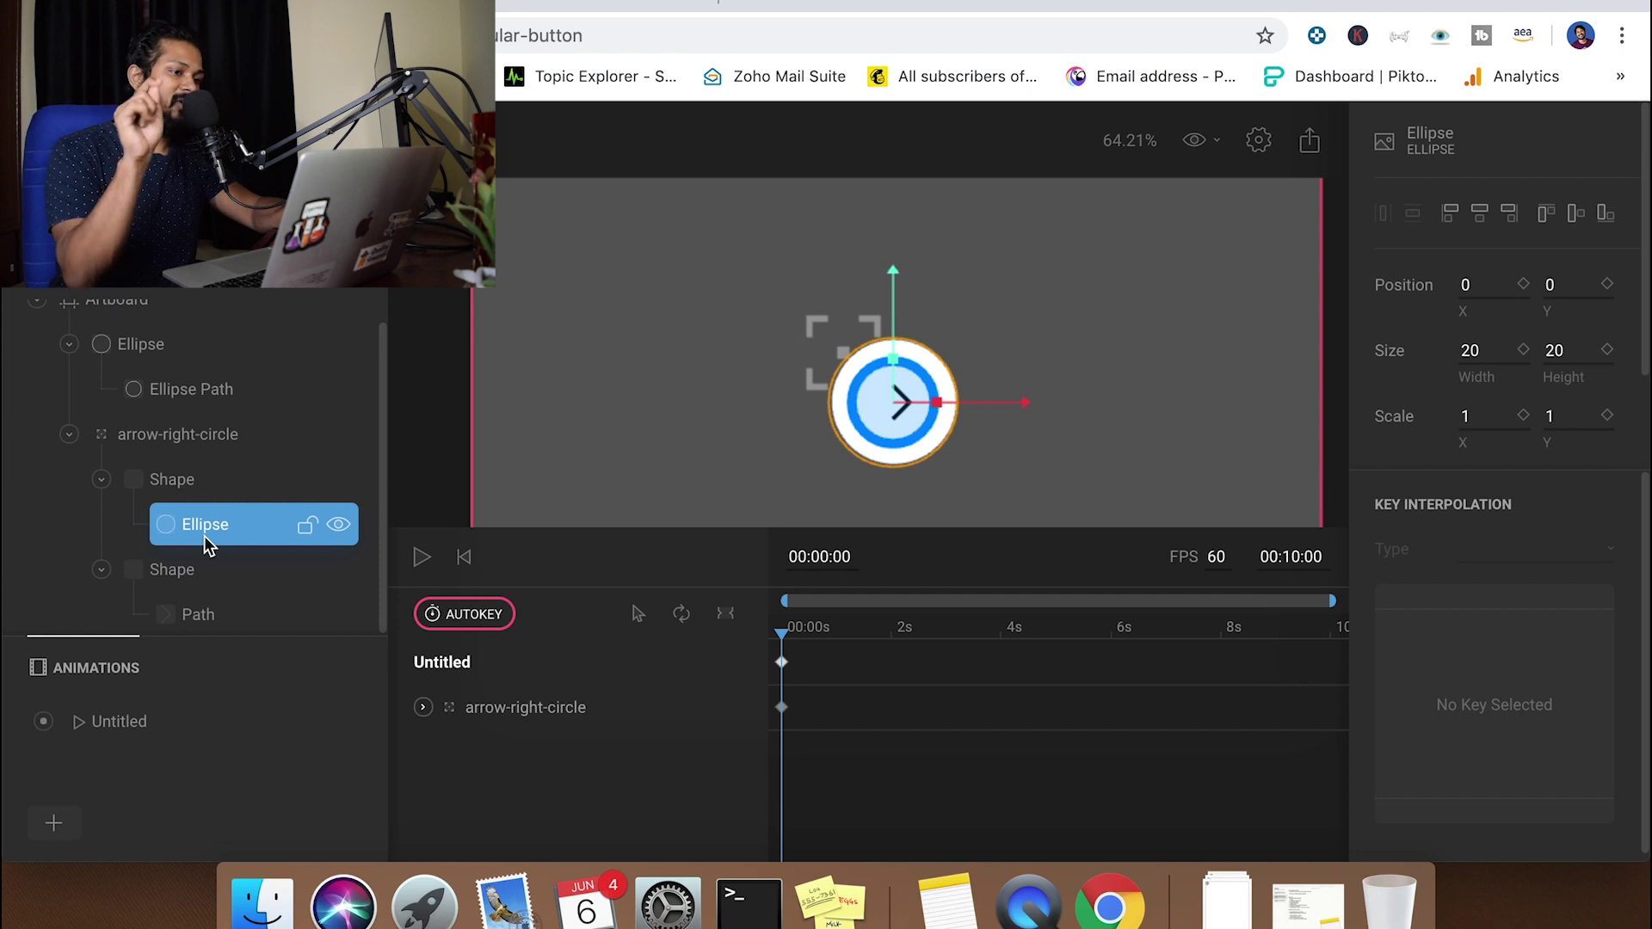
left_click(208, 481)
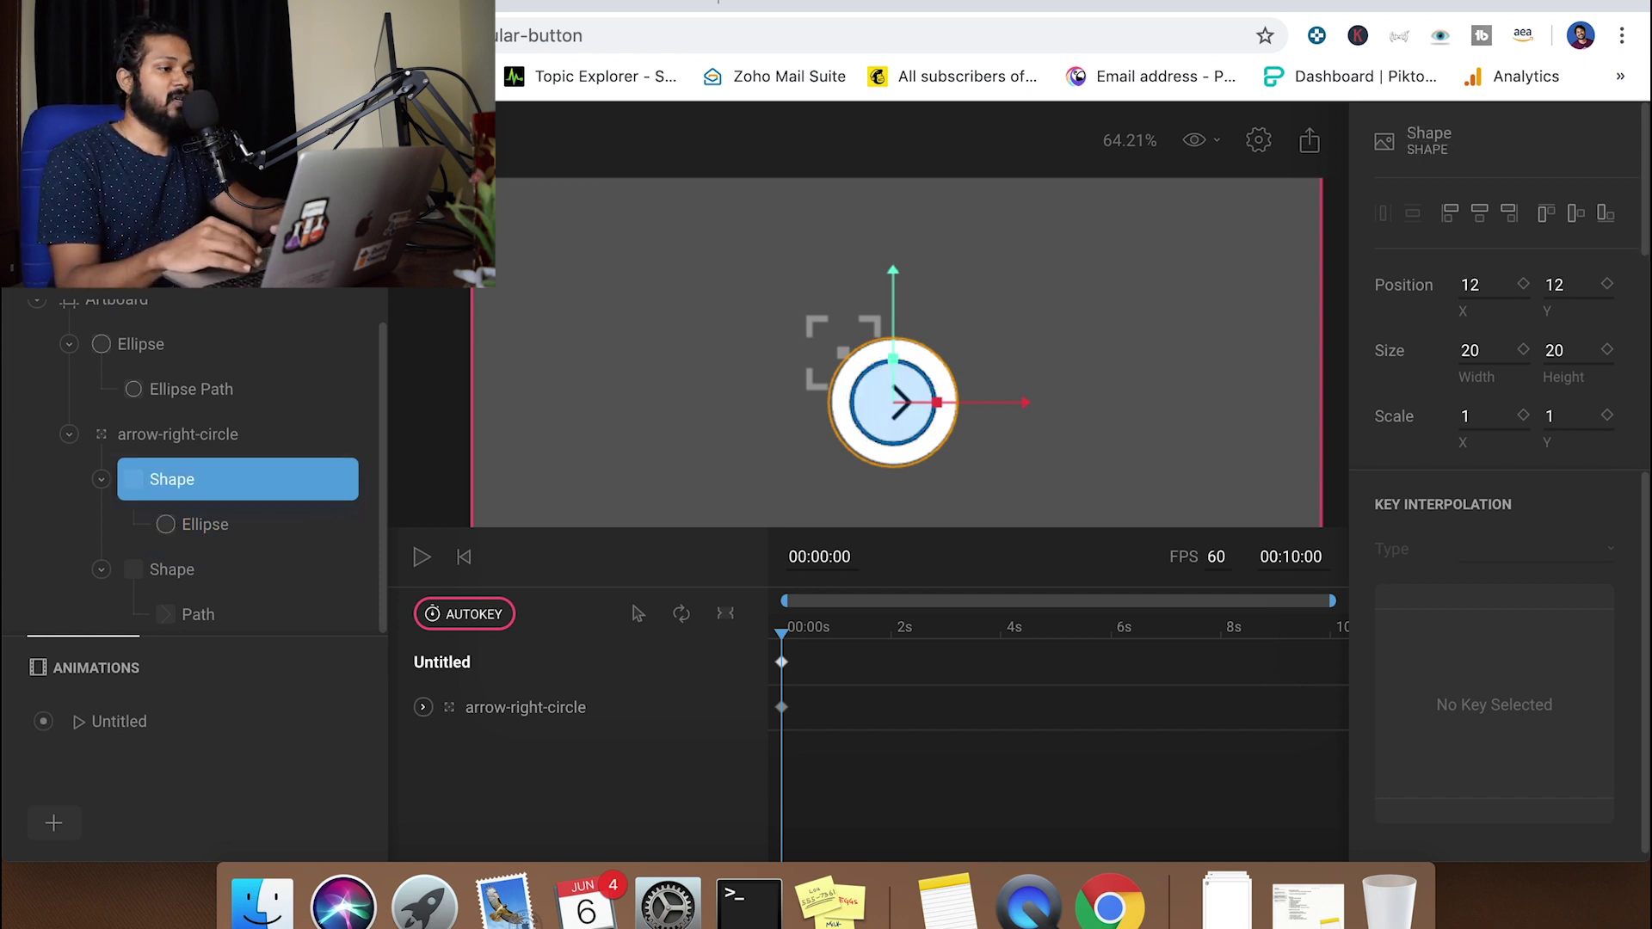
key("Tab")
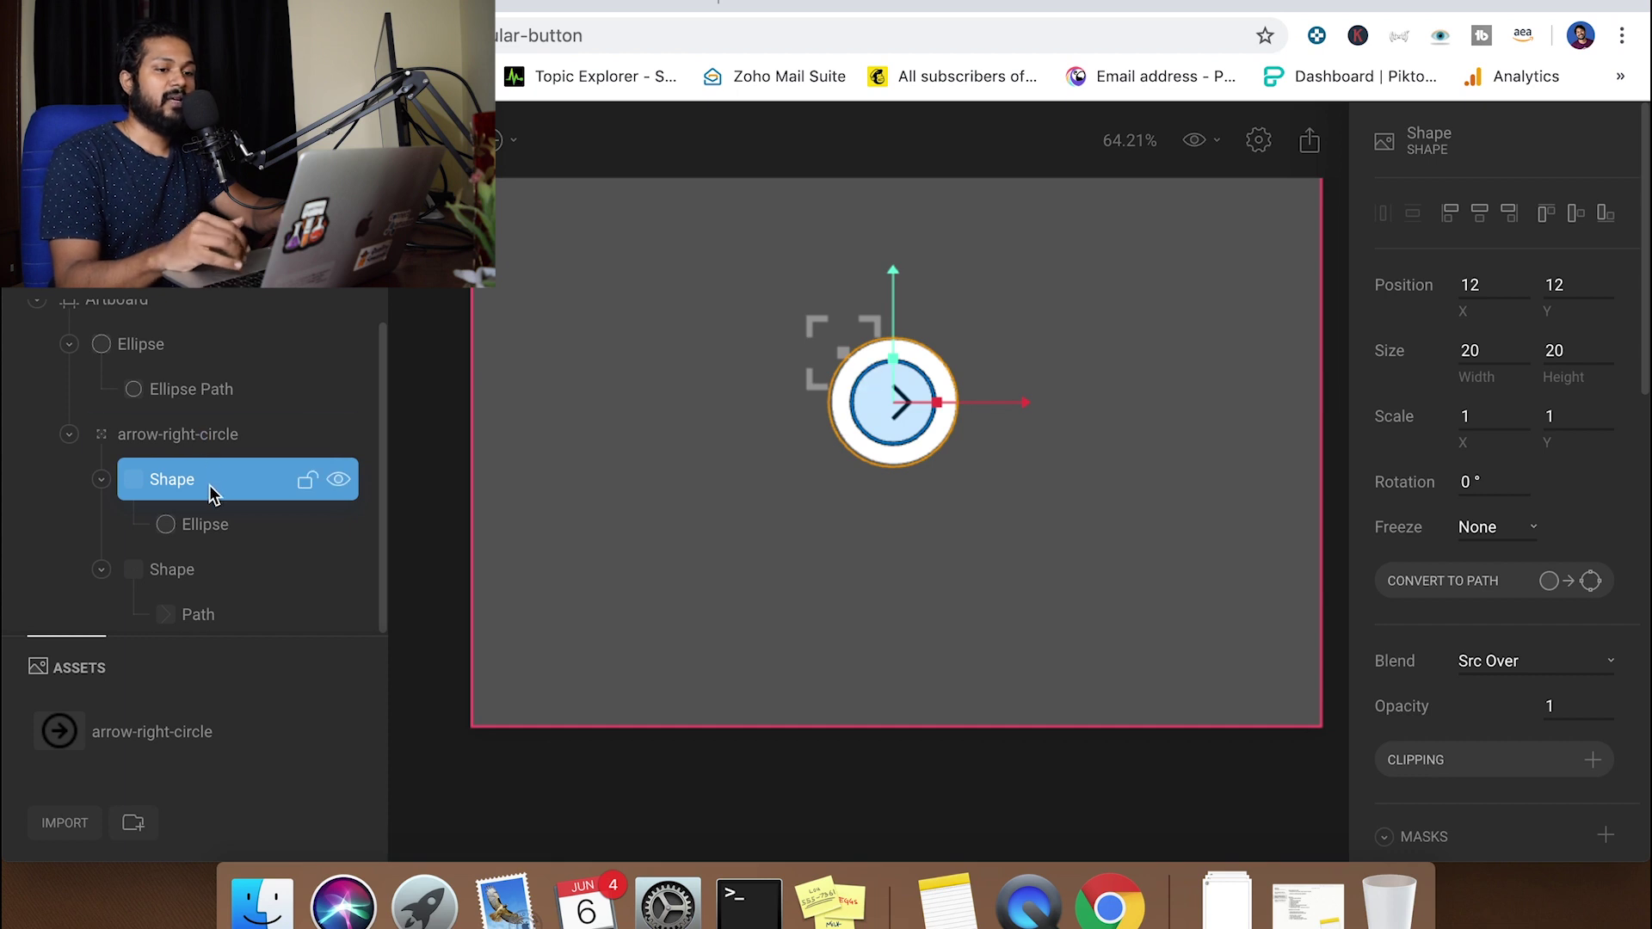
scroll(1502, 710, "down", 8)
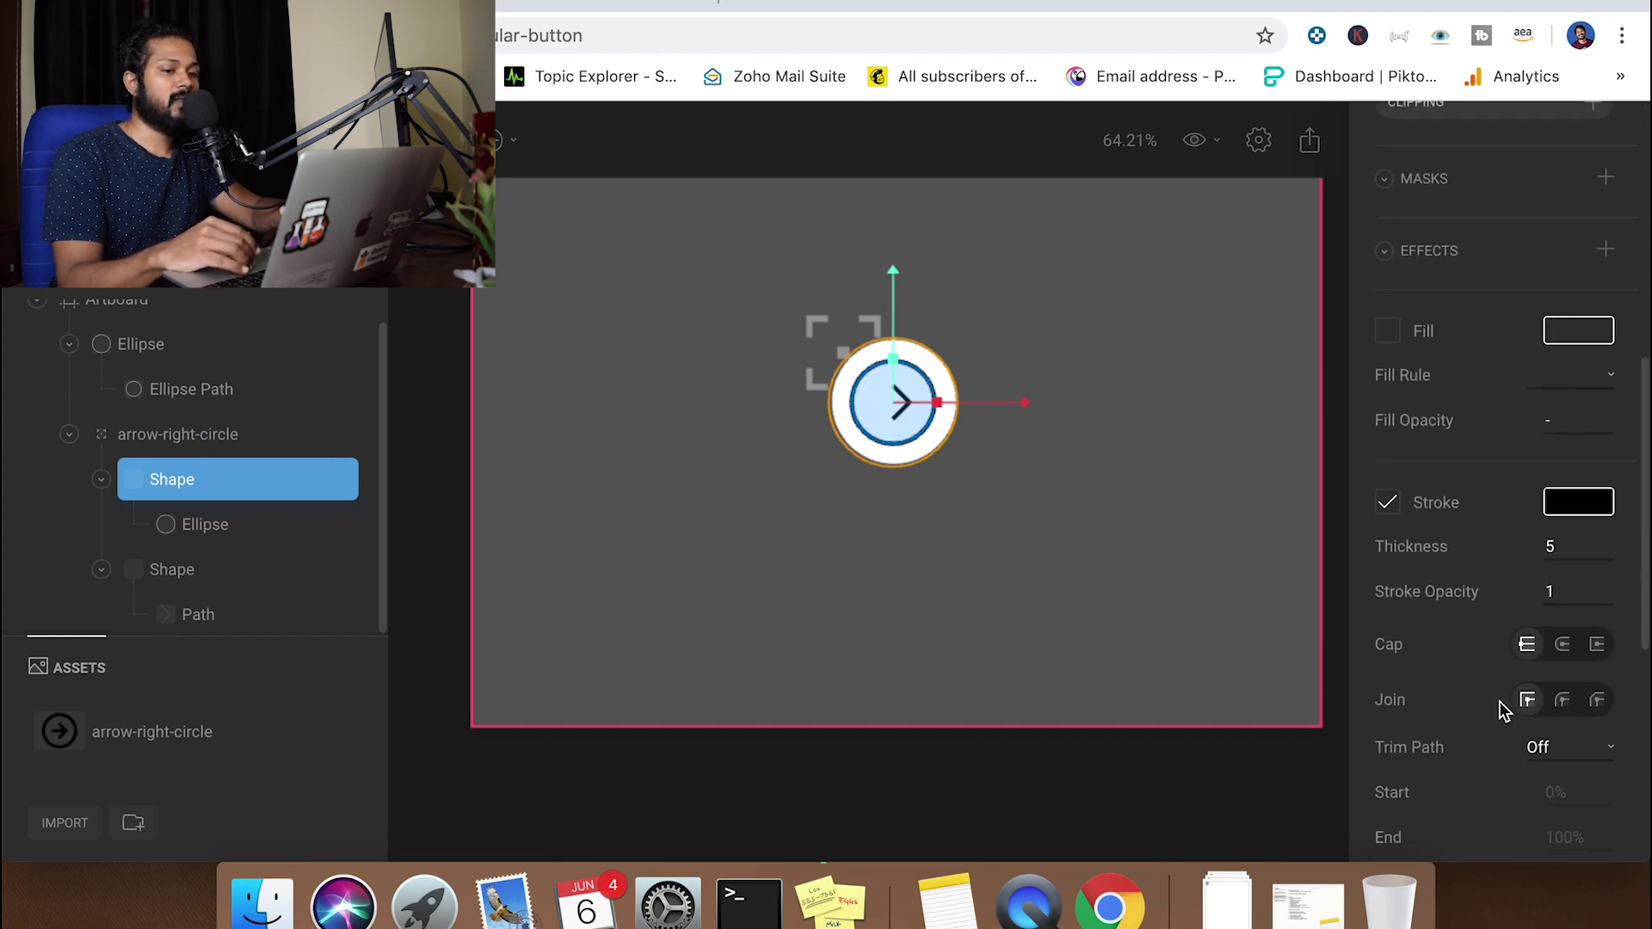
scroll(1502, 709, "down", 8)
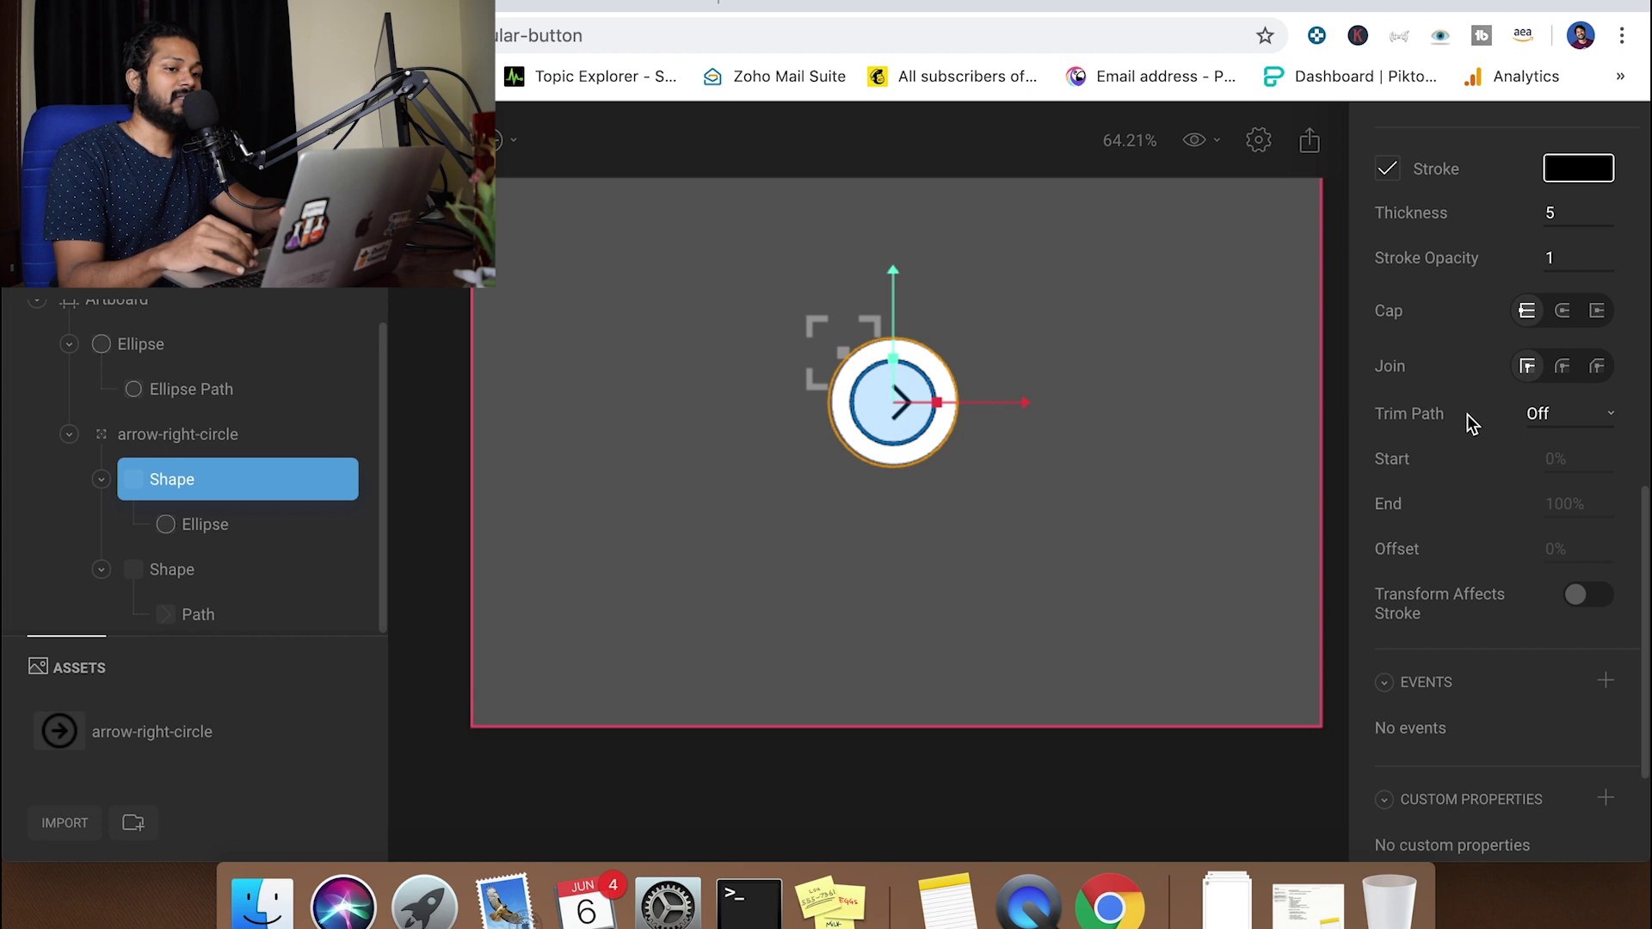
left_click(1590, 417)
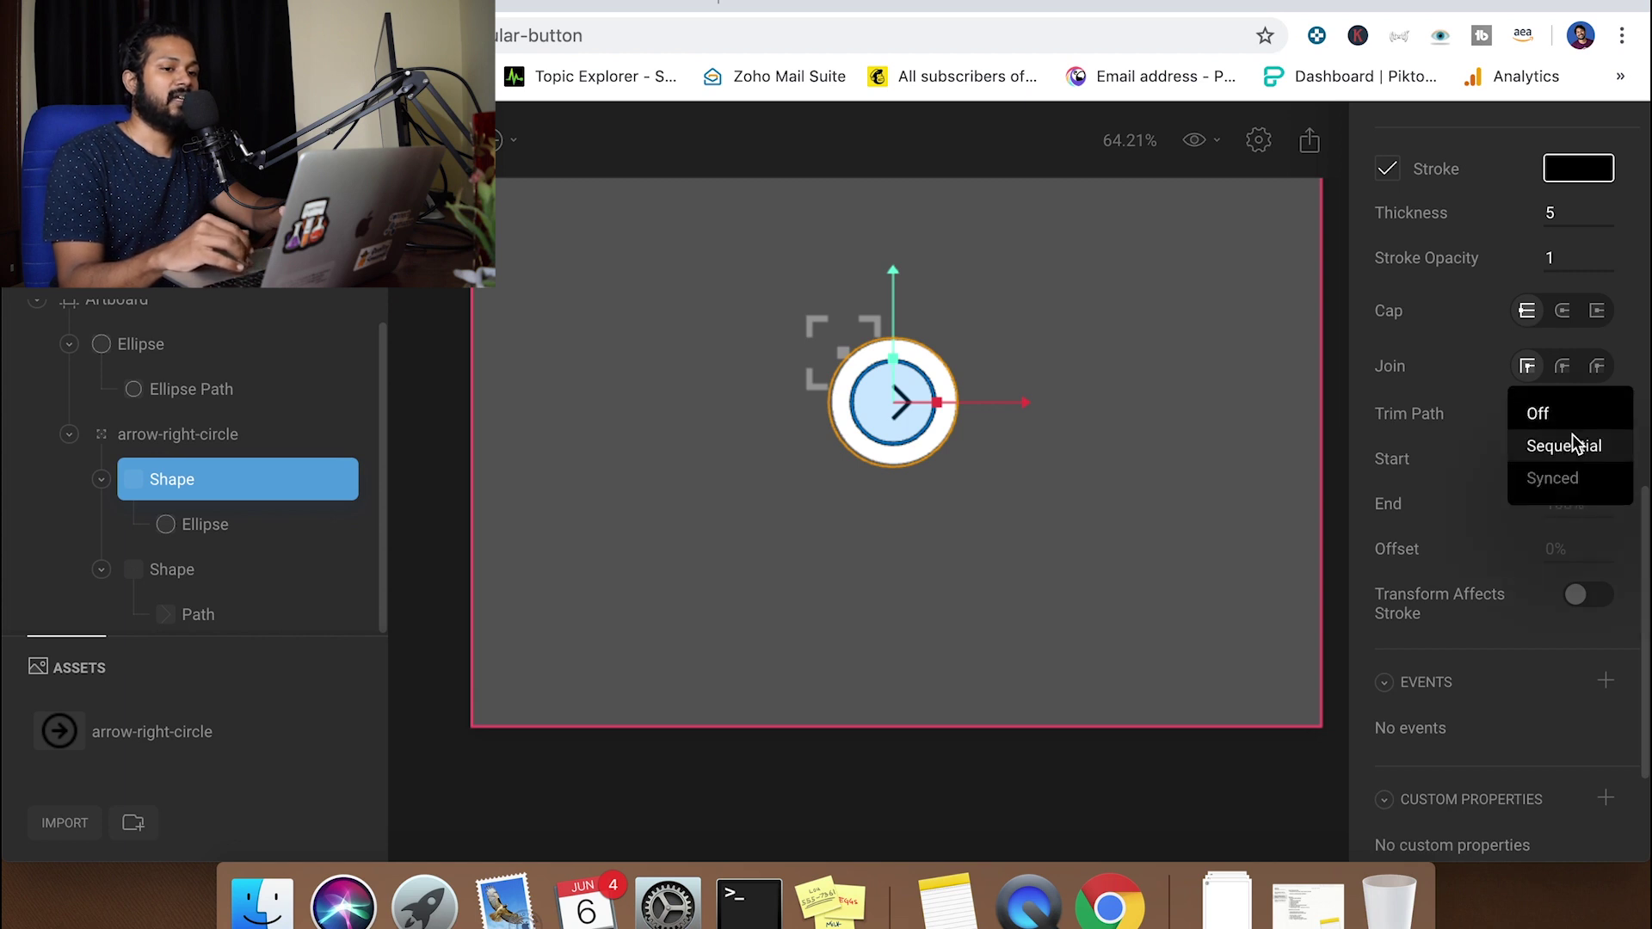
left_click(1569, 449)
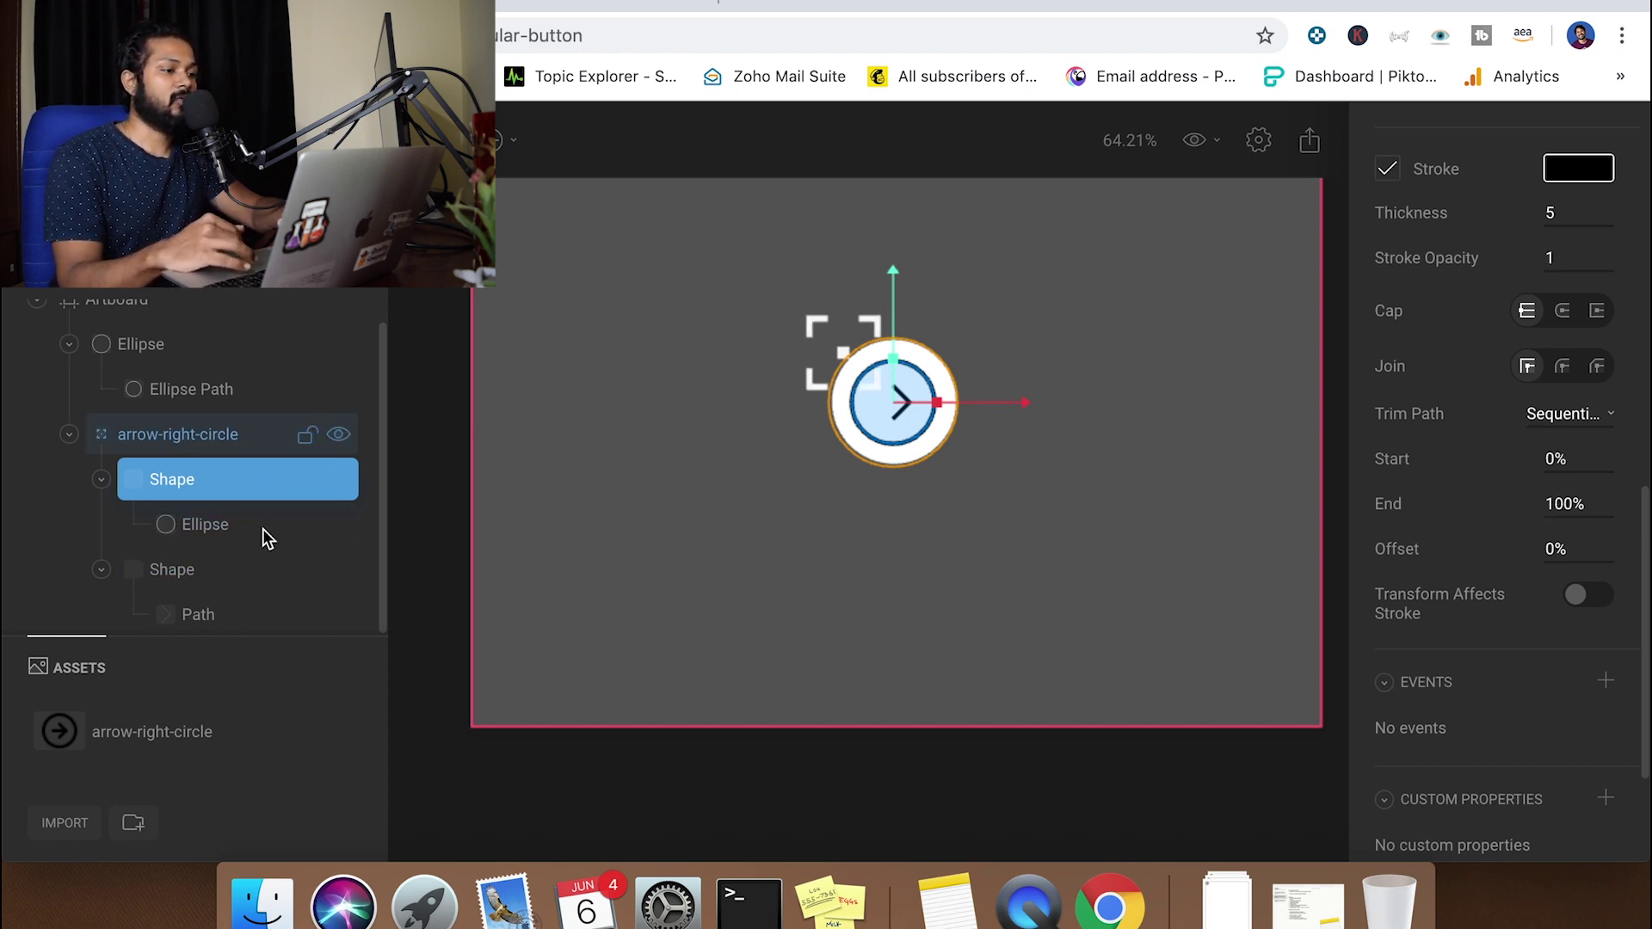
Set the arrow Shape's Trim Path to Synced and return to Animate mode
left_click(208, 564)
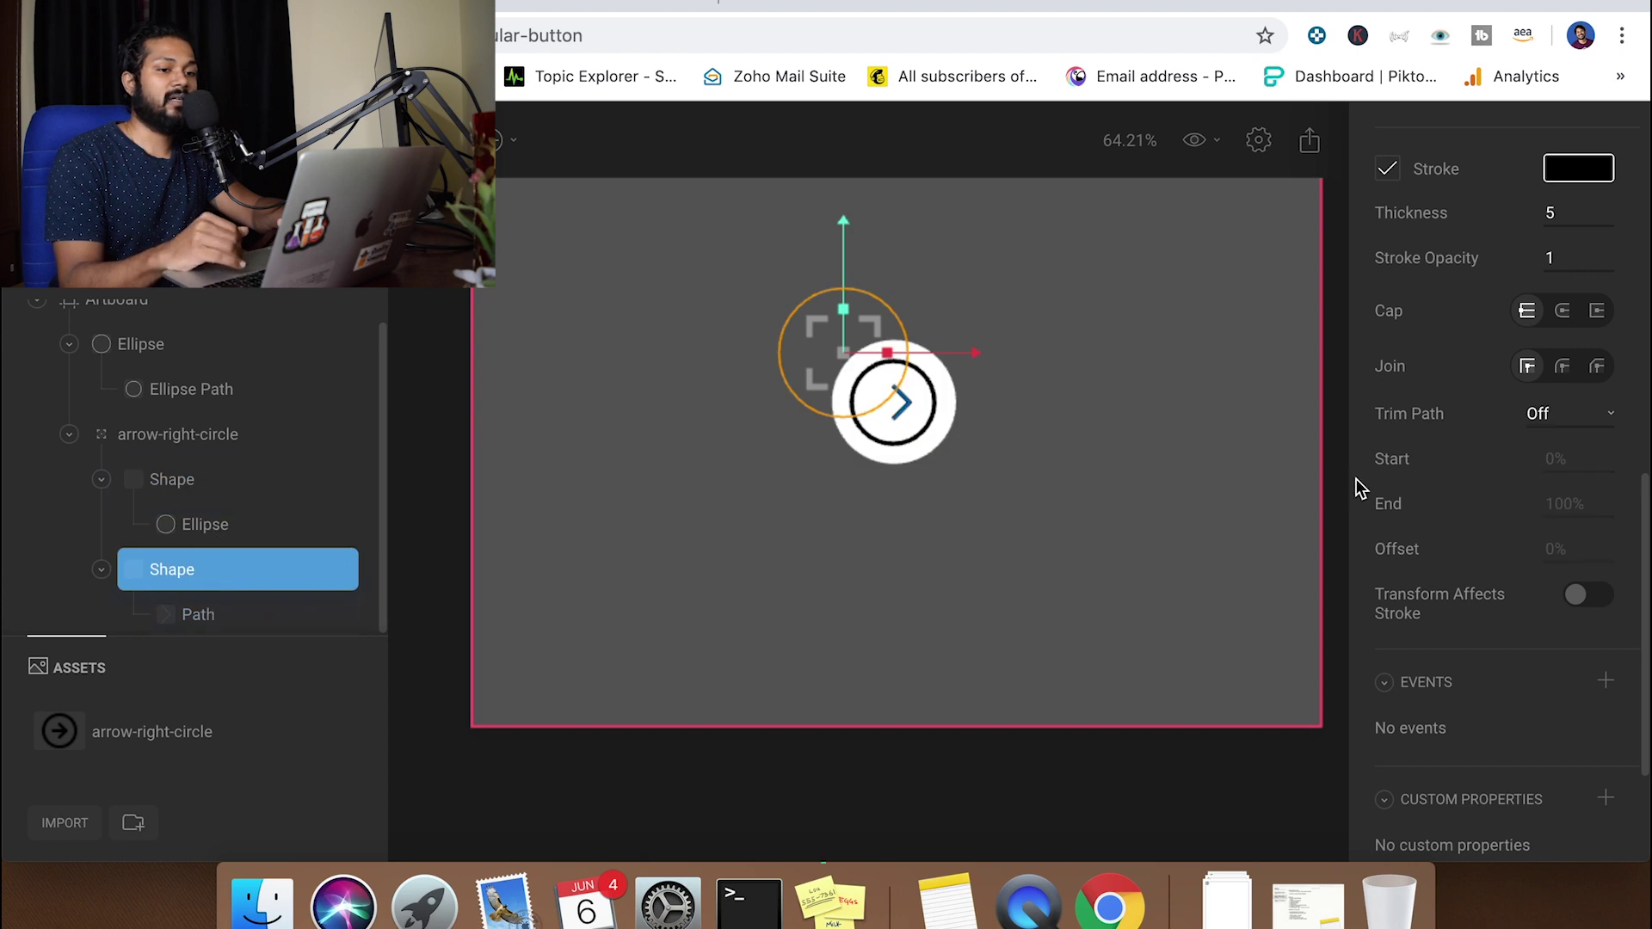
scroll(1437, 545, "down", 3)
scroll(1435, 544, "up", 4)
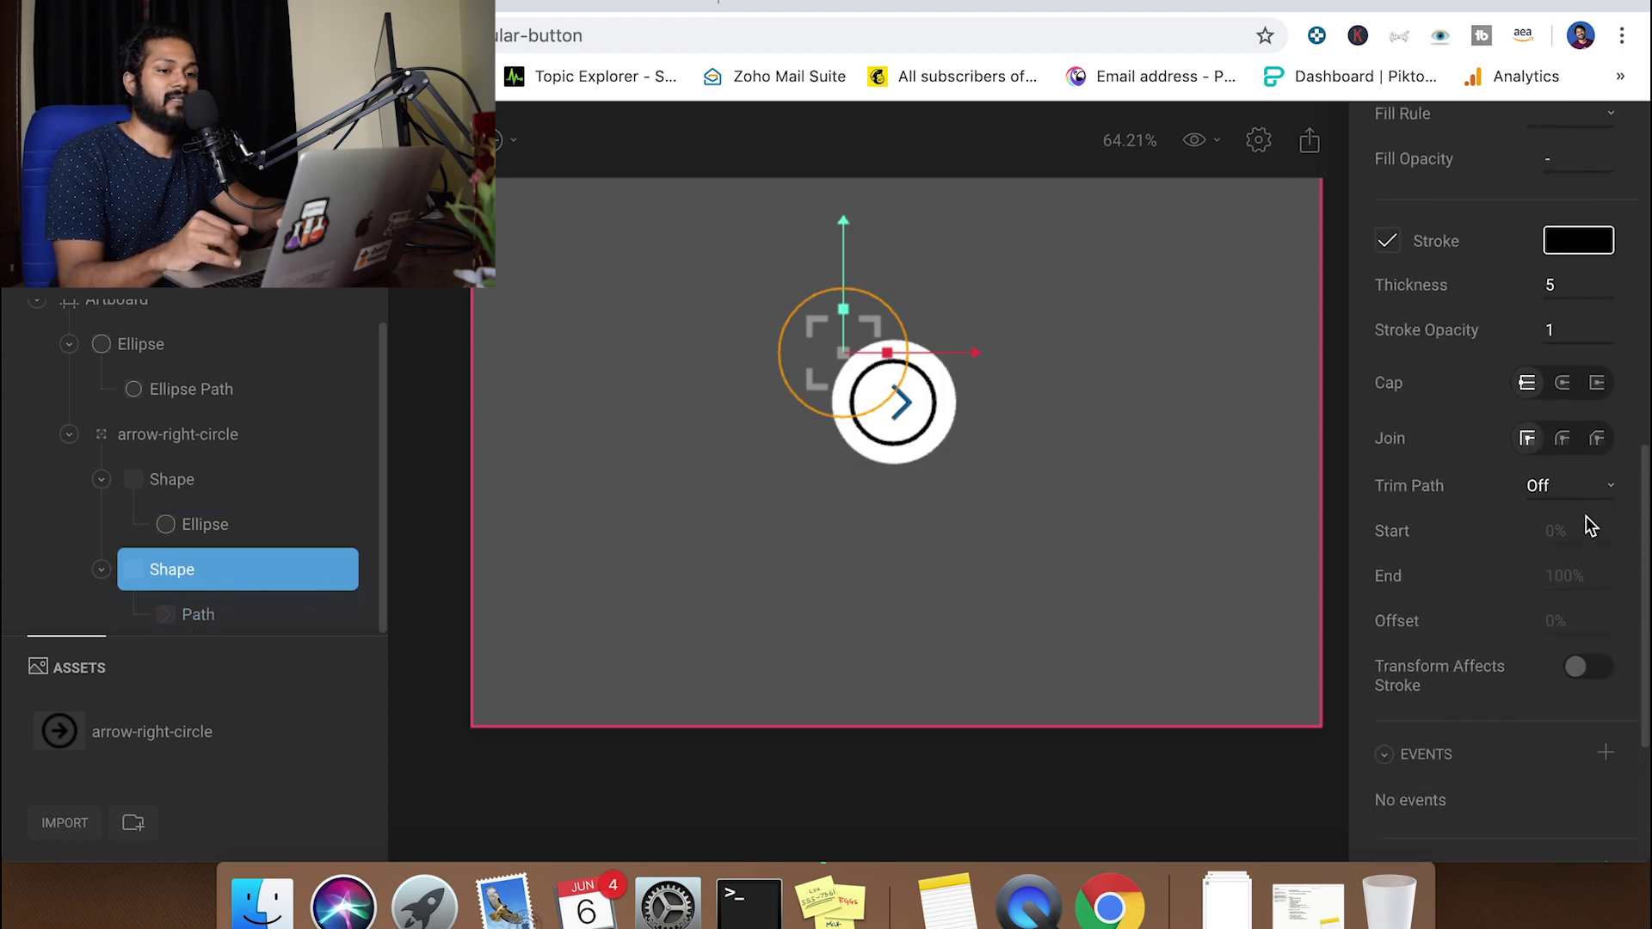
left_click(1596, 497)
left_click(1568, 544)
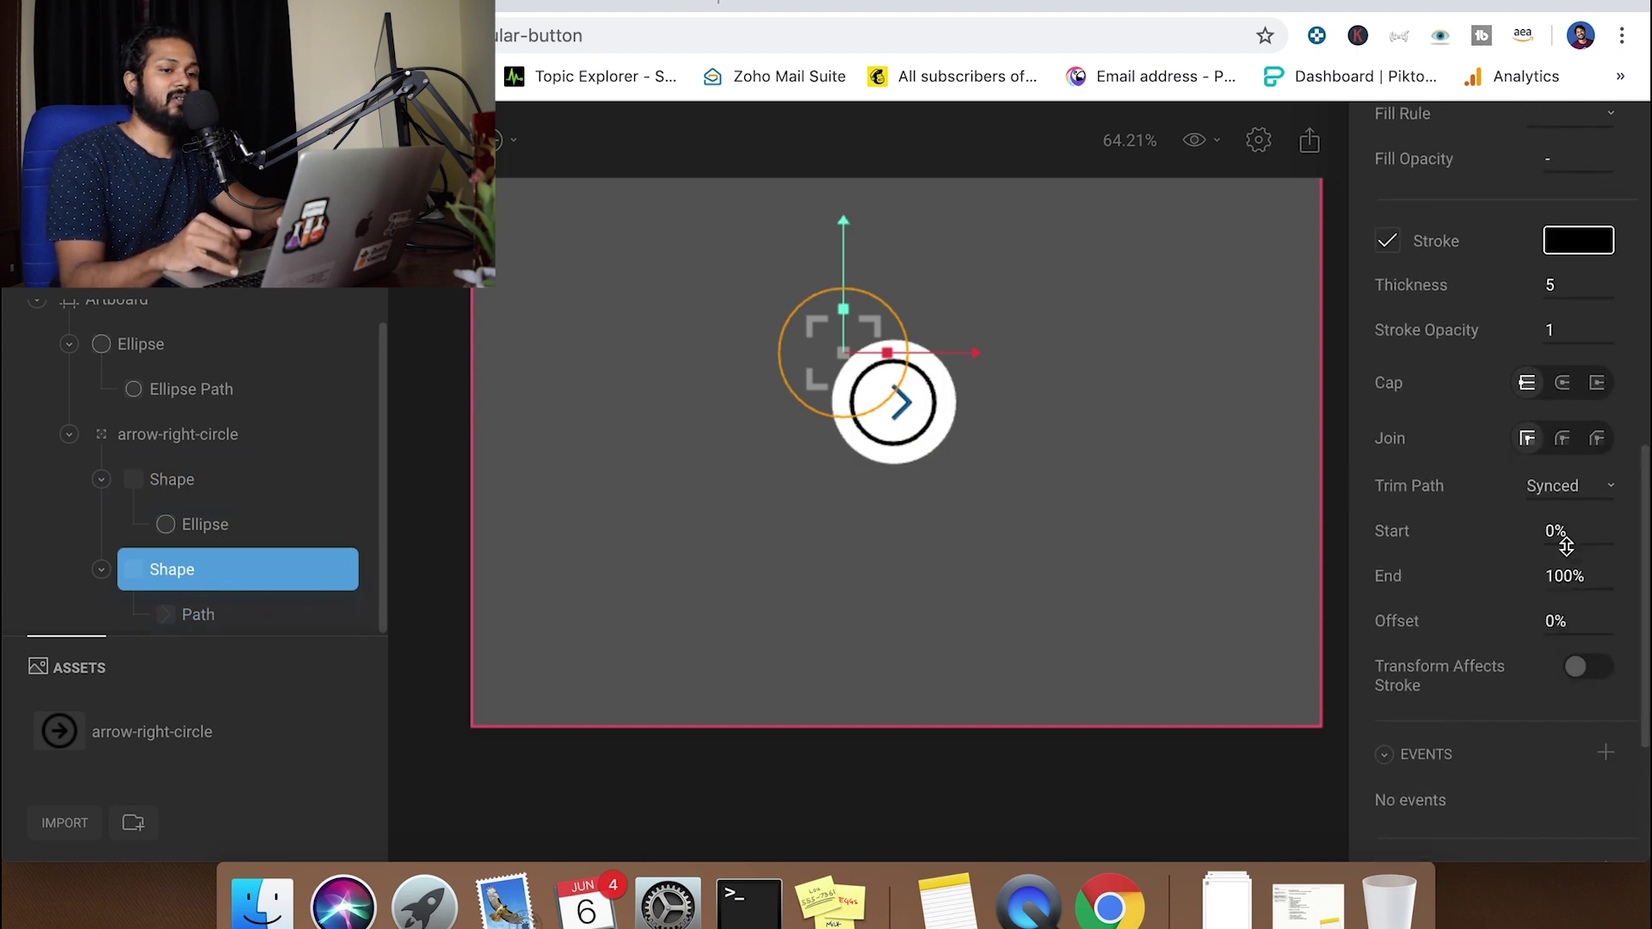
left_click(1573, 488)
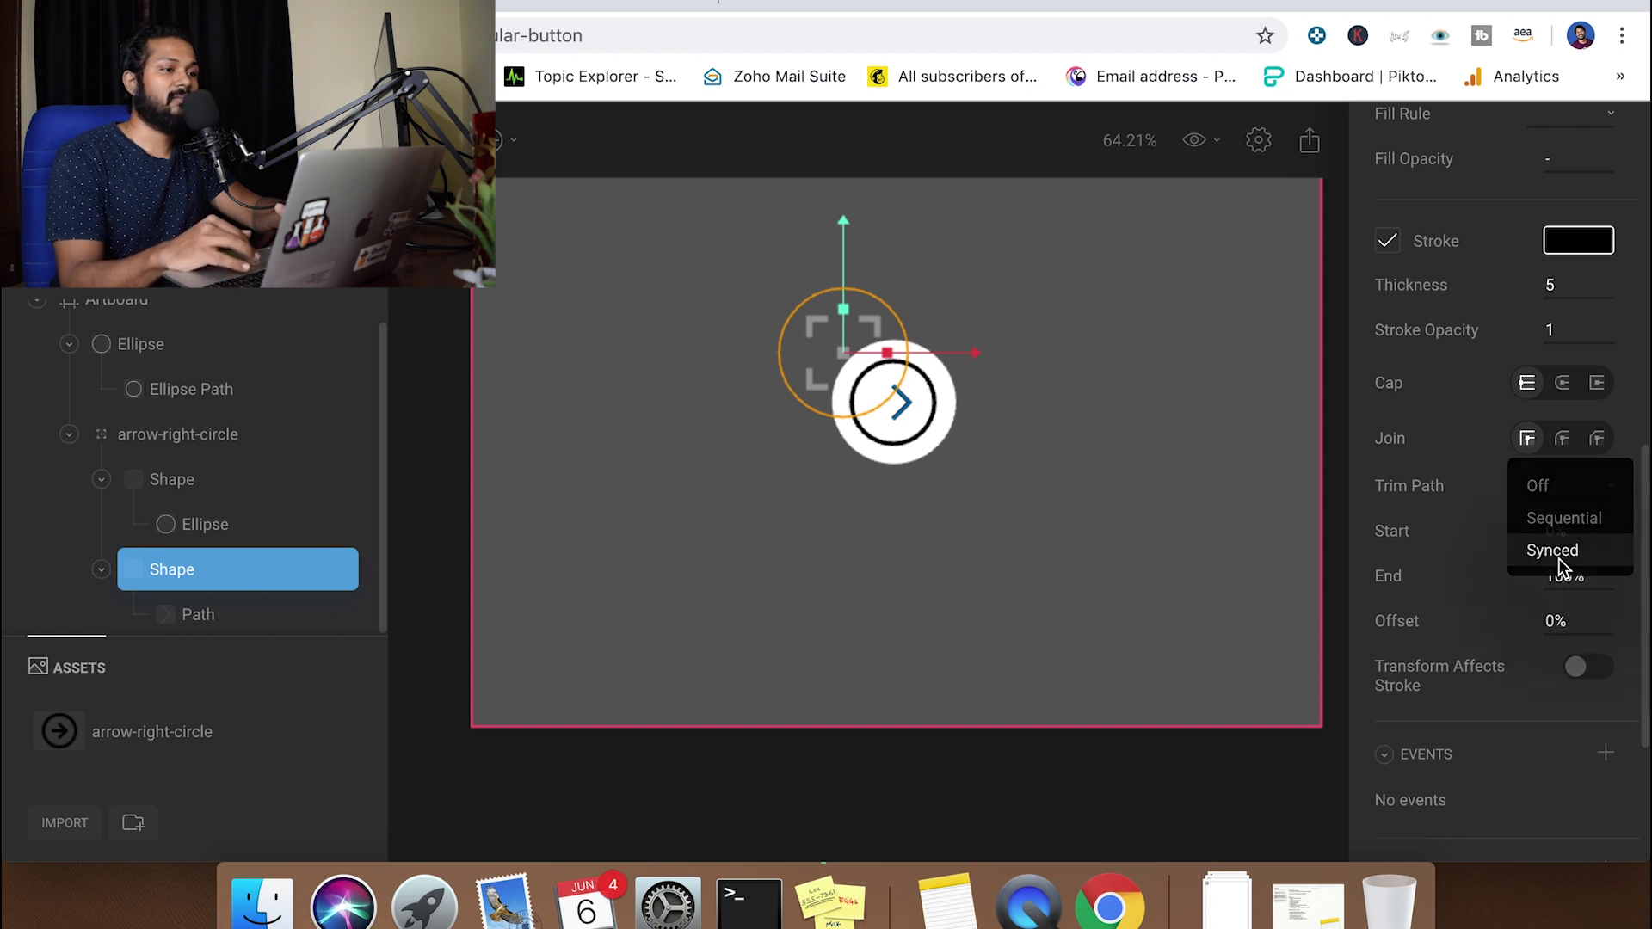
left_click(1560, 555)
key("Tab")
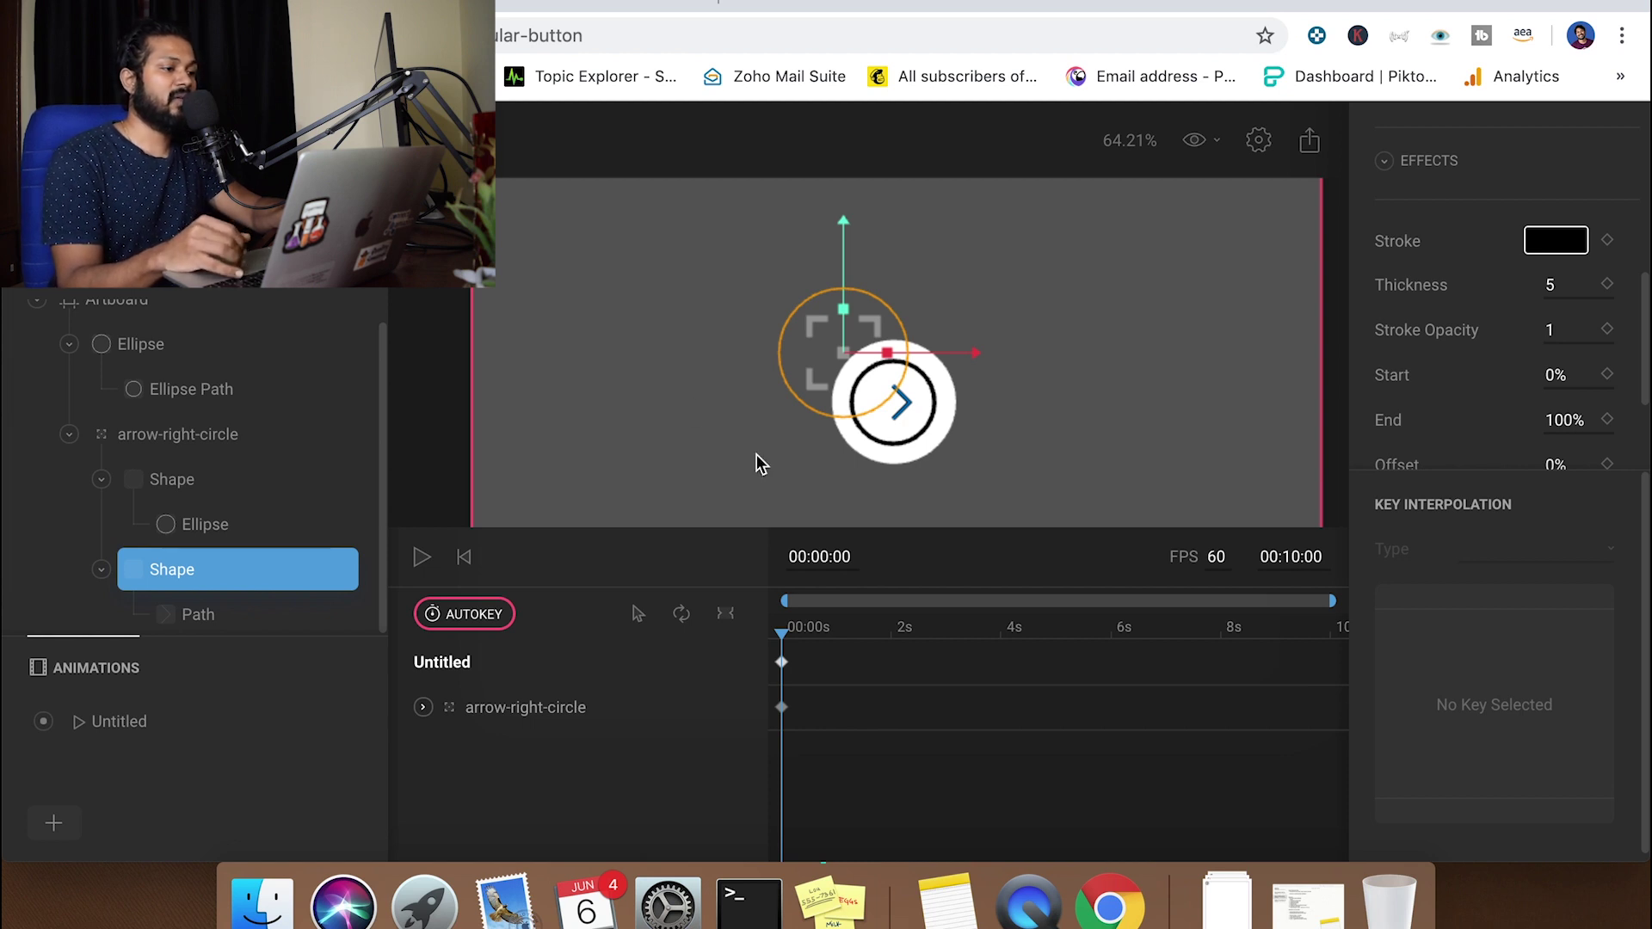
Key the circle outline's trim Start and End, and the arrow's trim Start, at 0 s
left_click(198, 479)
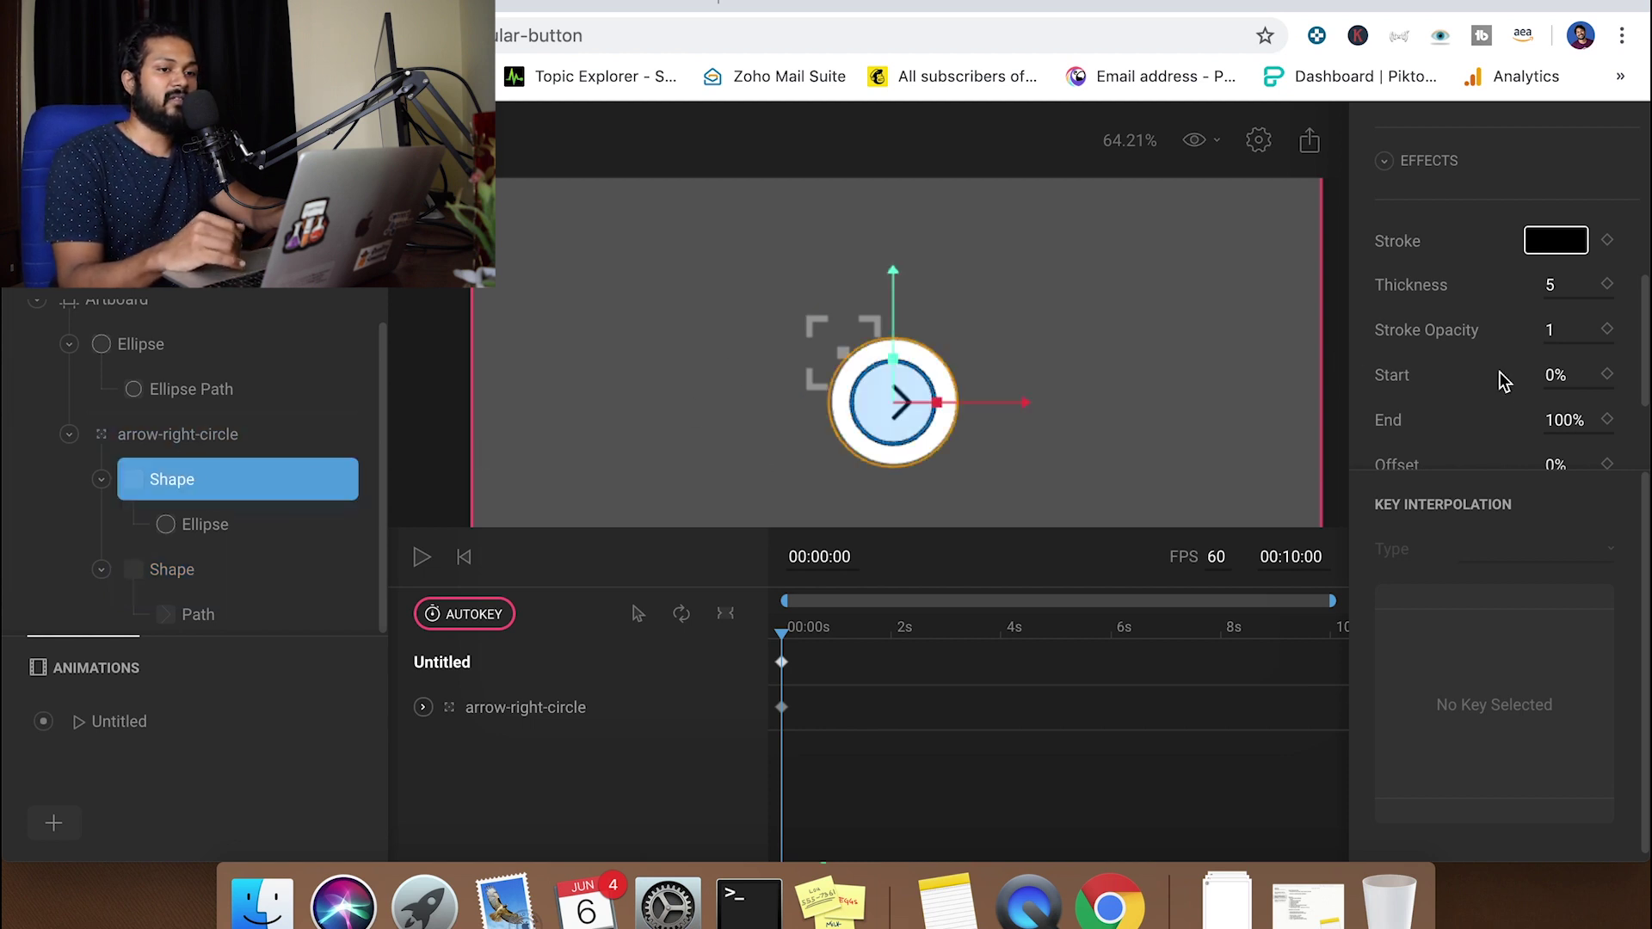
scroll(1506, 383, "up", 4)
scroll(1519, 388, "down", 5)
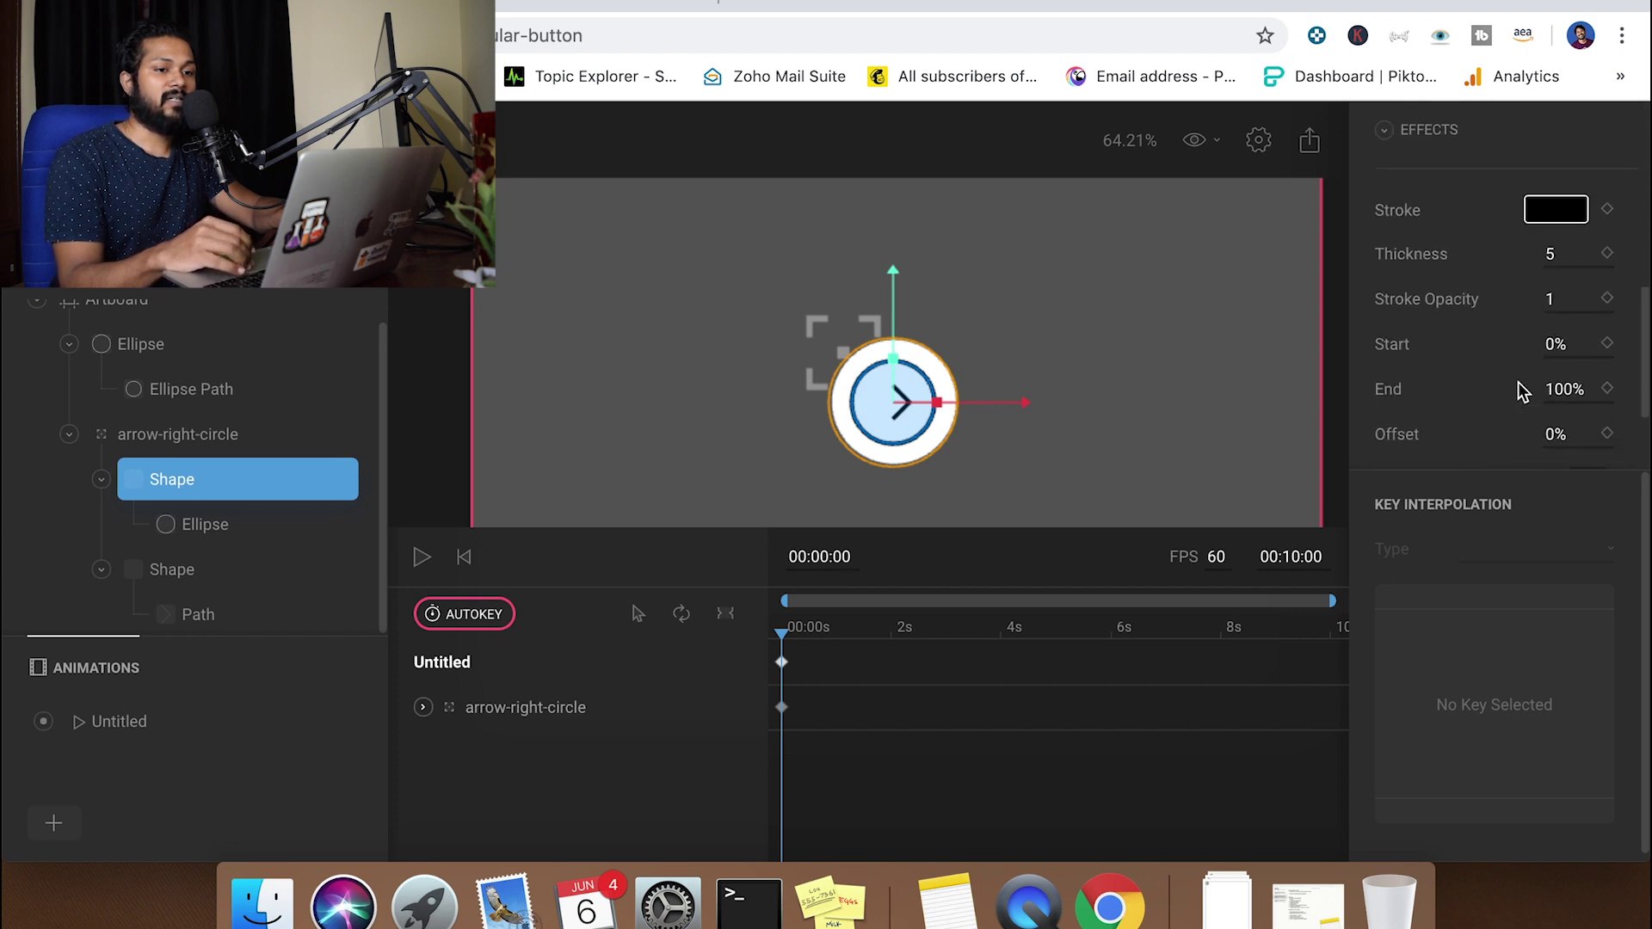
scroll(1520, 392, "down", 3)
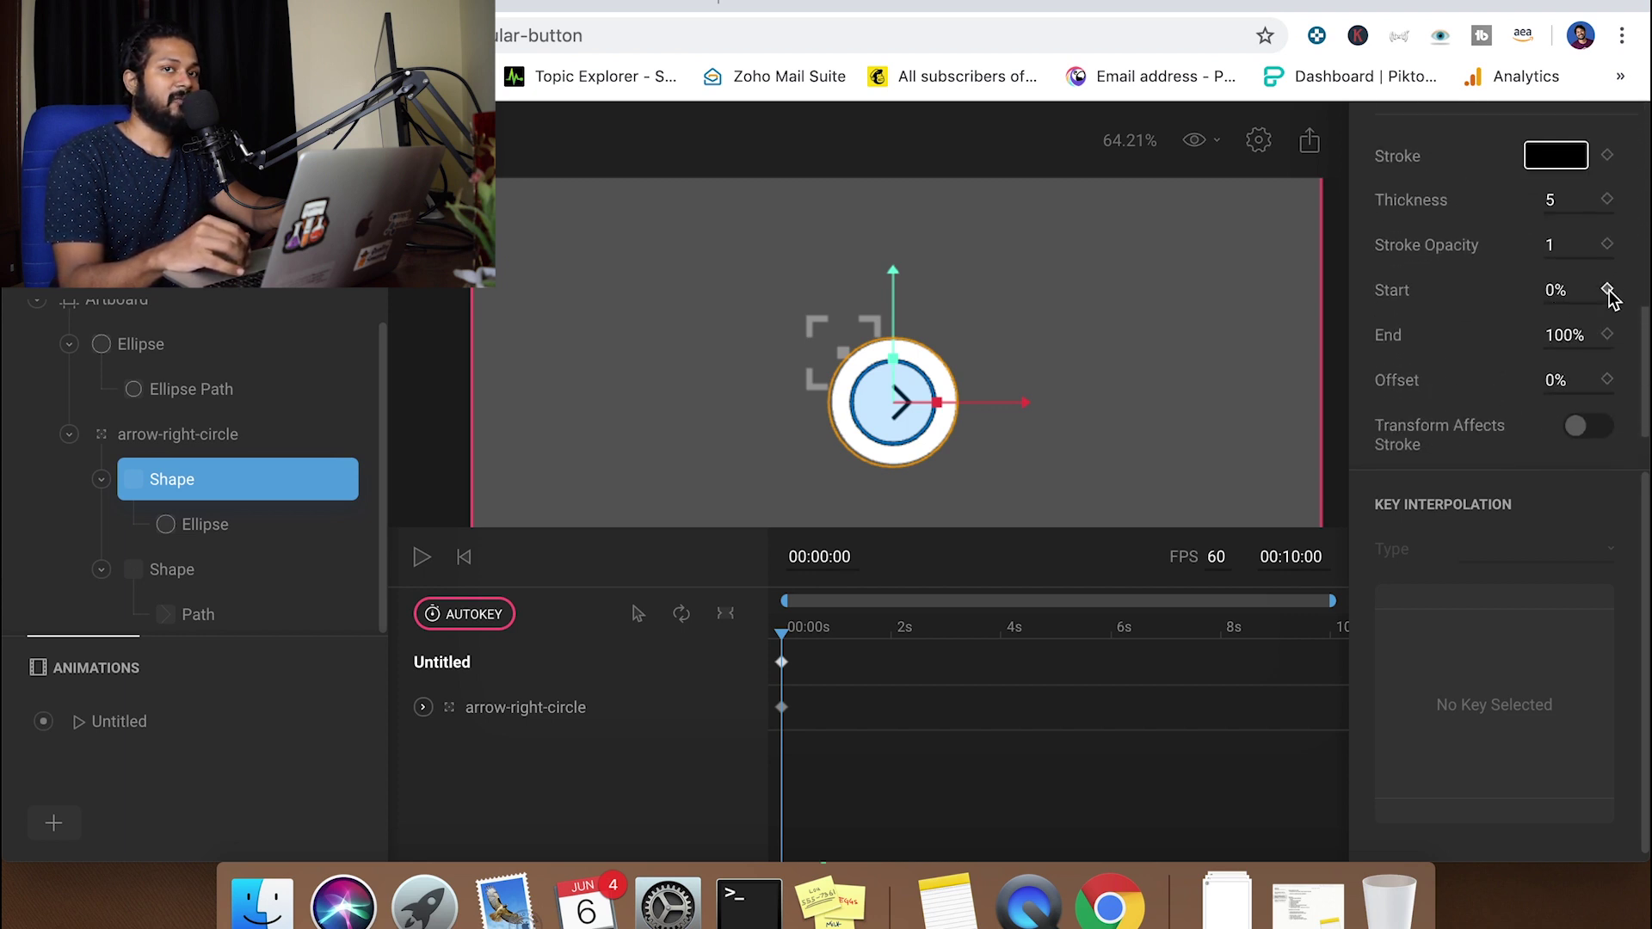
left_click(1608, 290)
left_click(1609, 335)
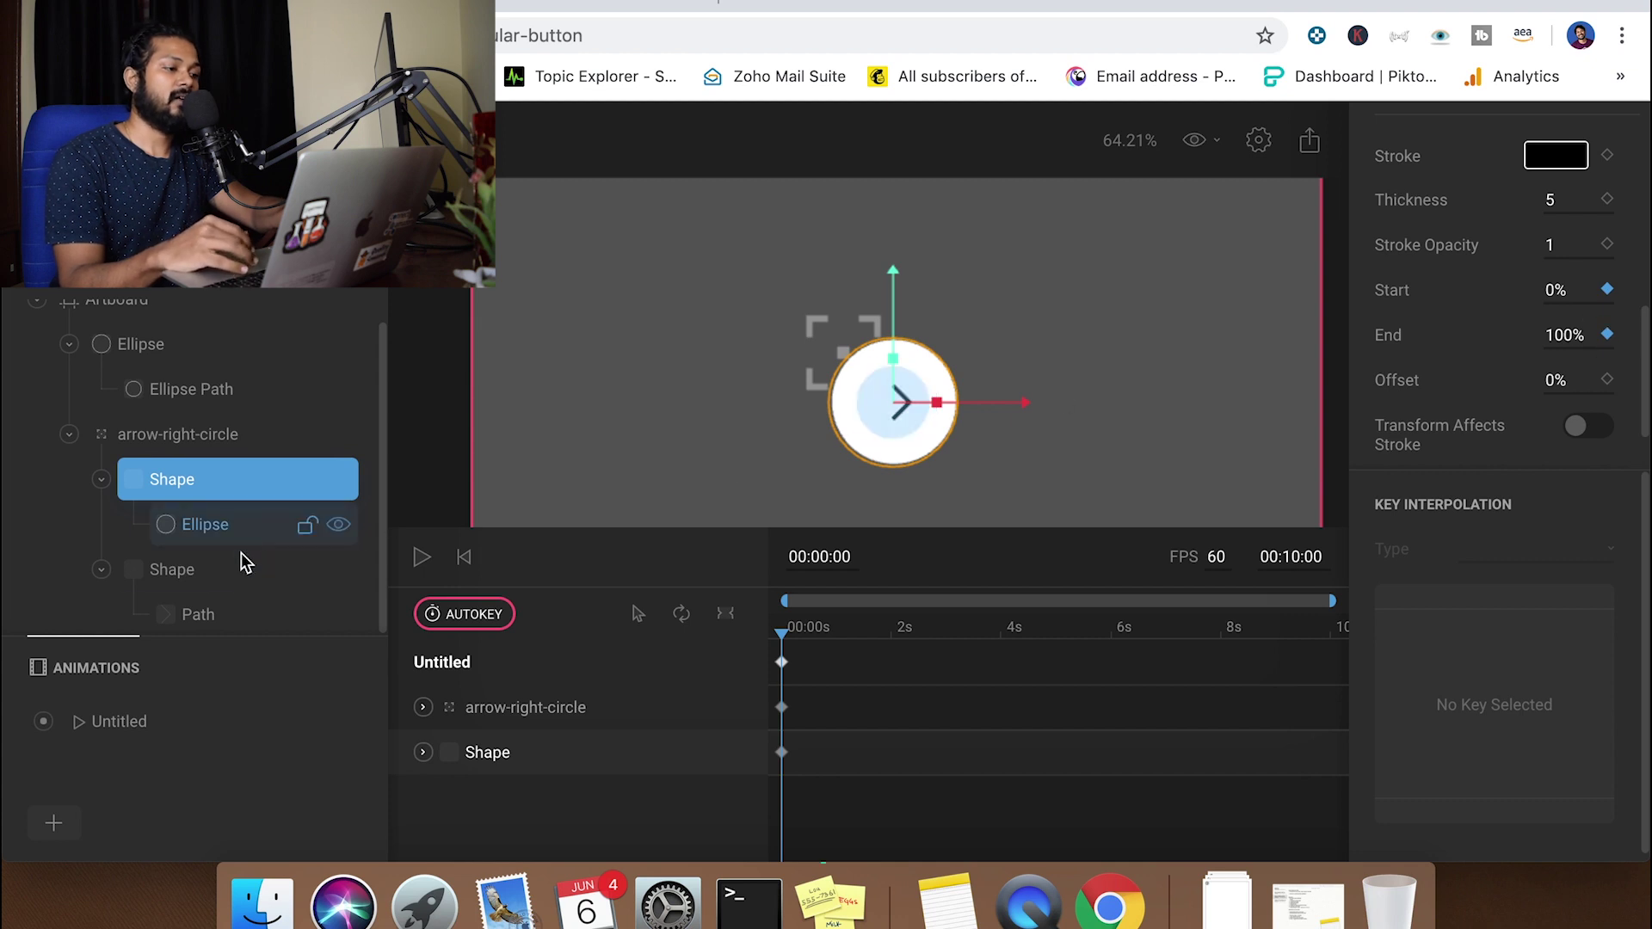
left_click(217, 572)
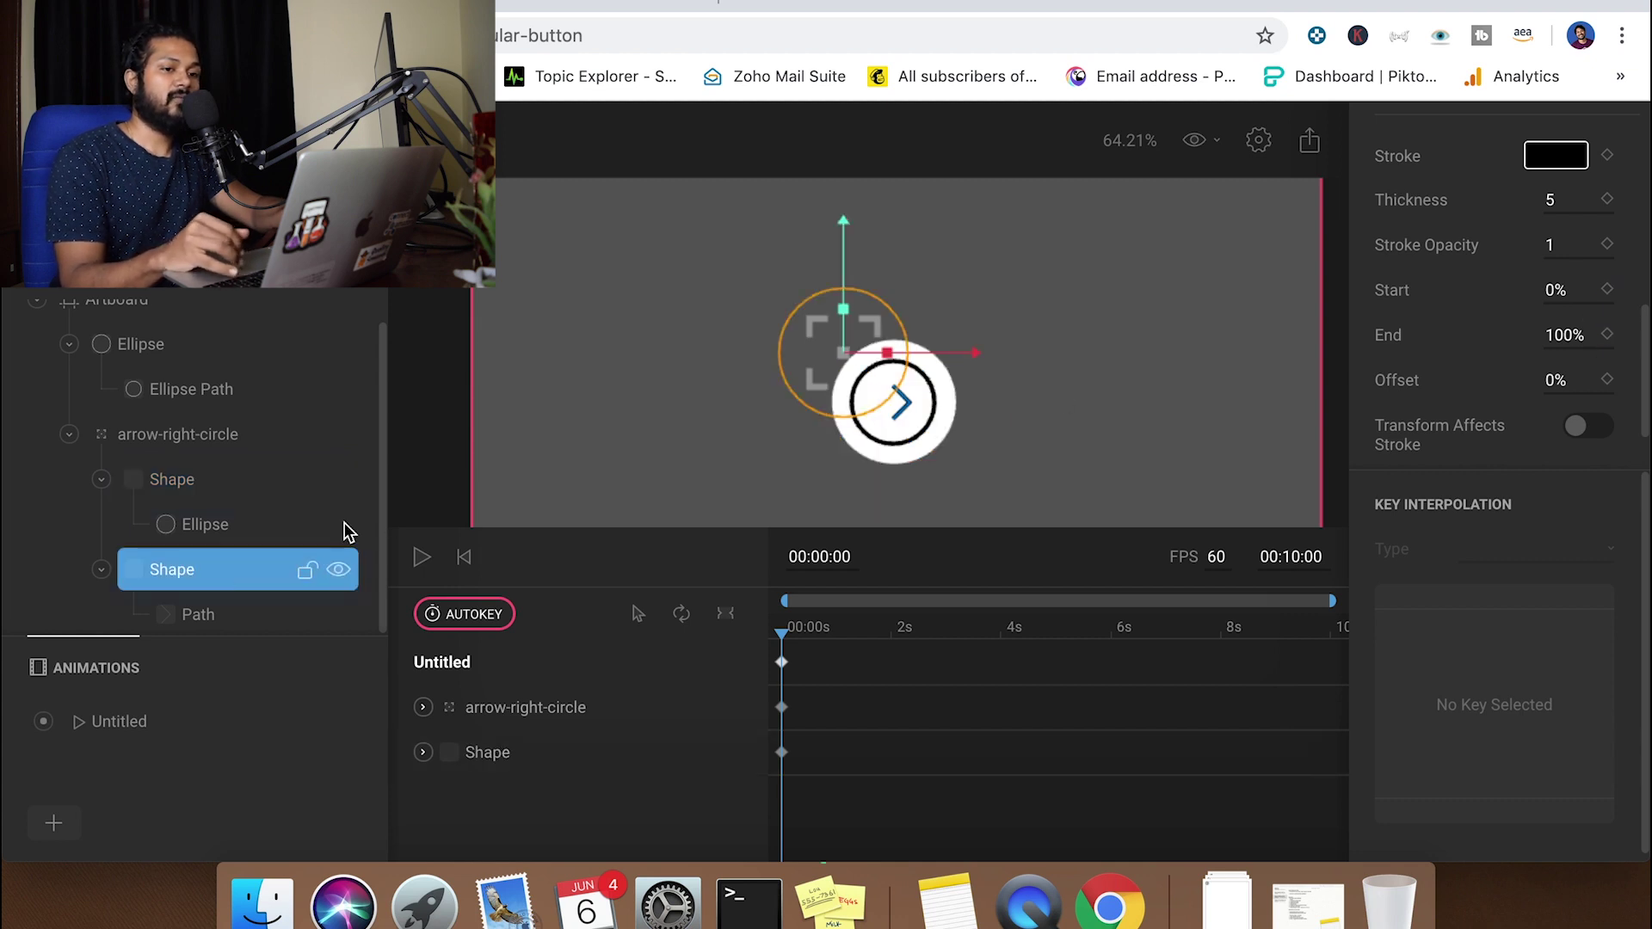
left_click(1607, 290)
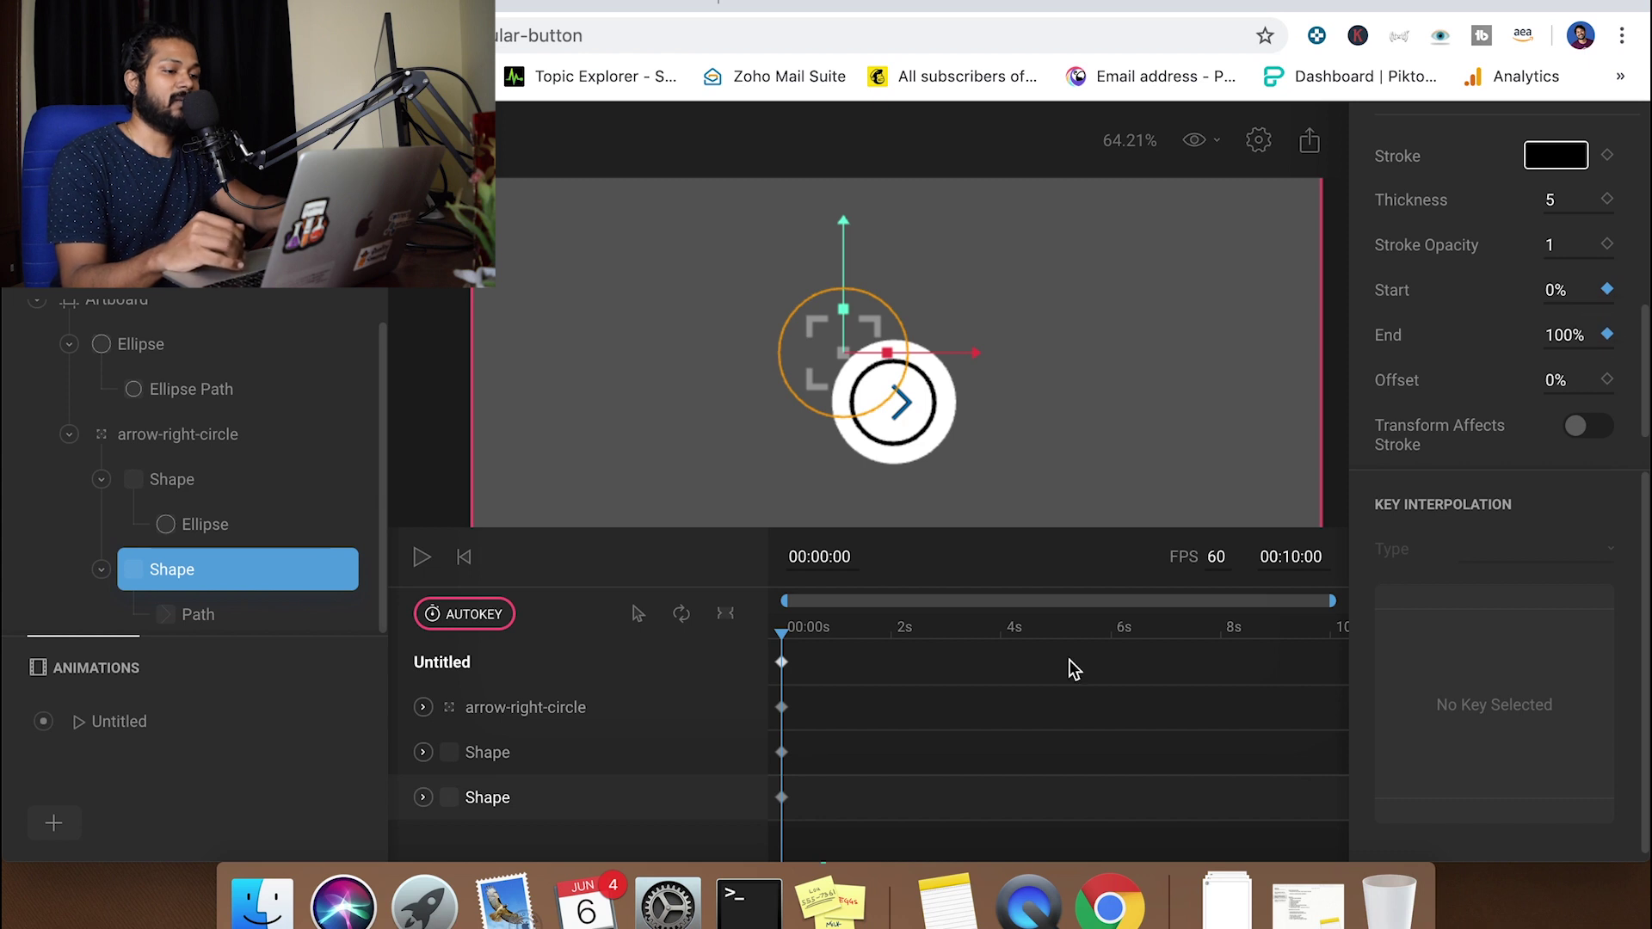
At 00:00:30, set the circle outline's trim Start to 50% as a new keyframe
left_click_drag(783, 635, 809, 641)
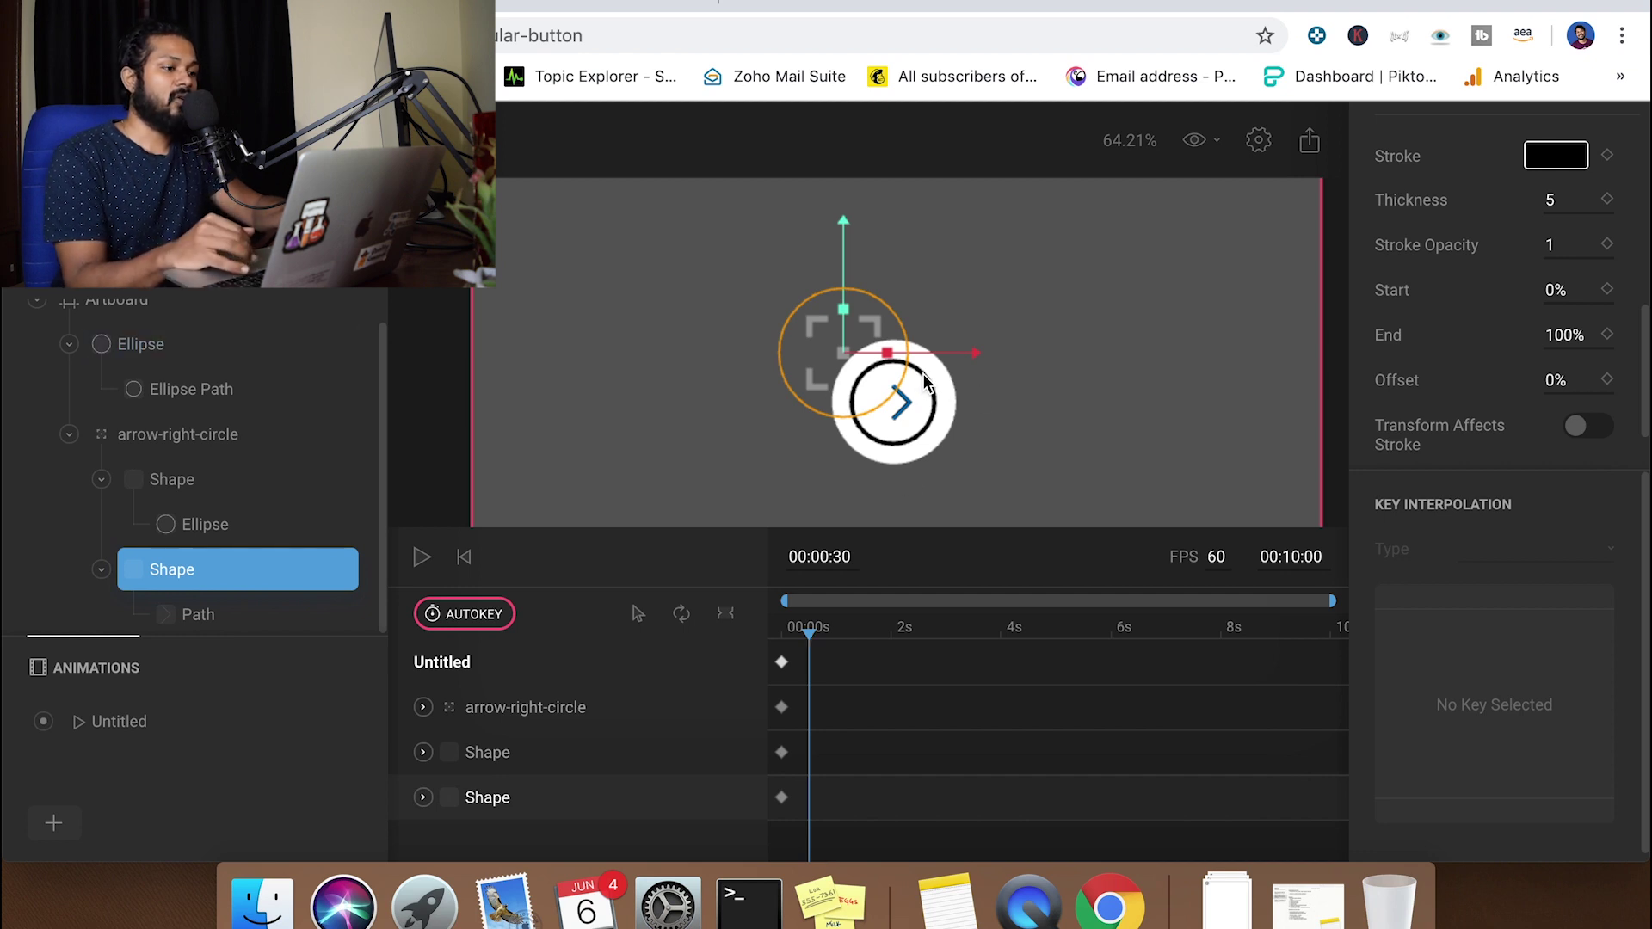
left_click(244, 488)
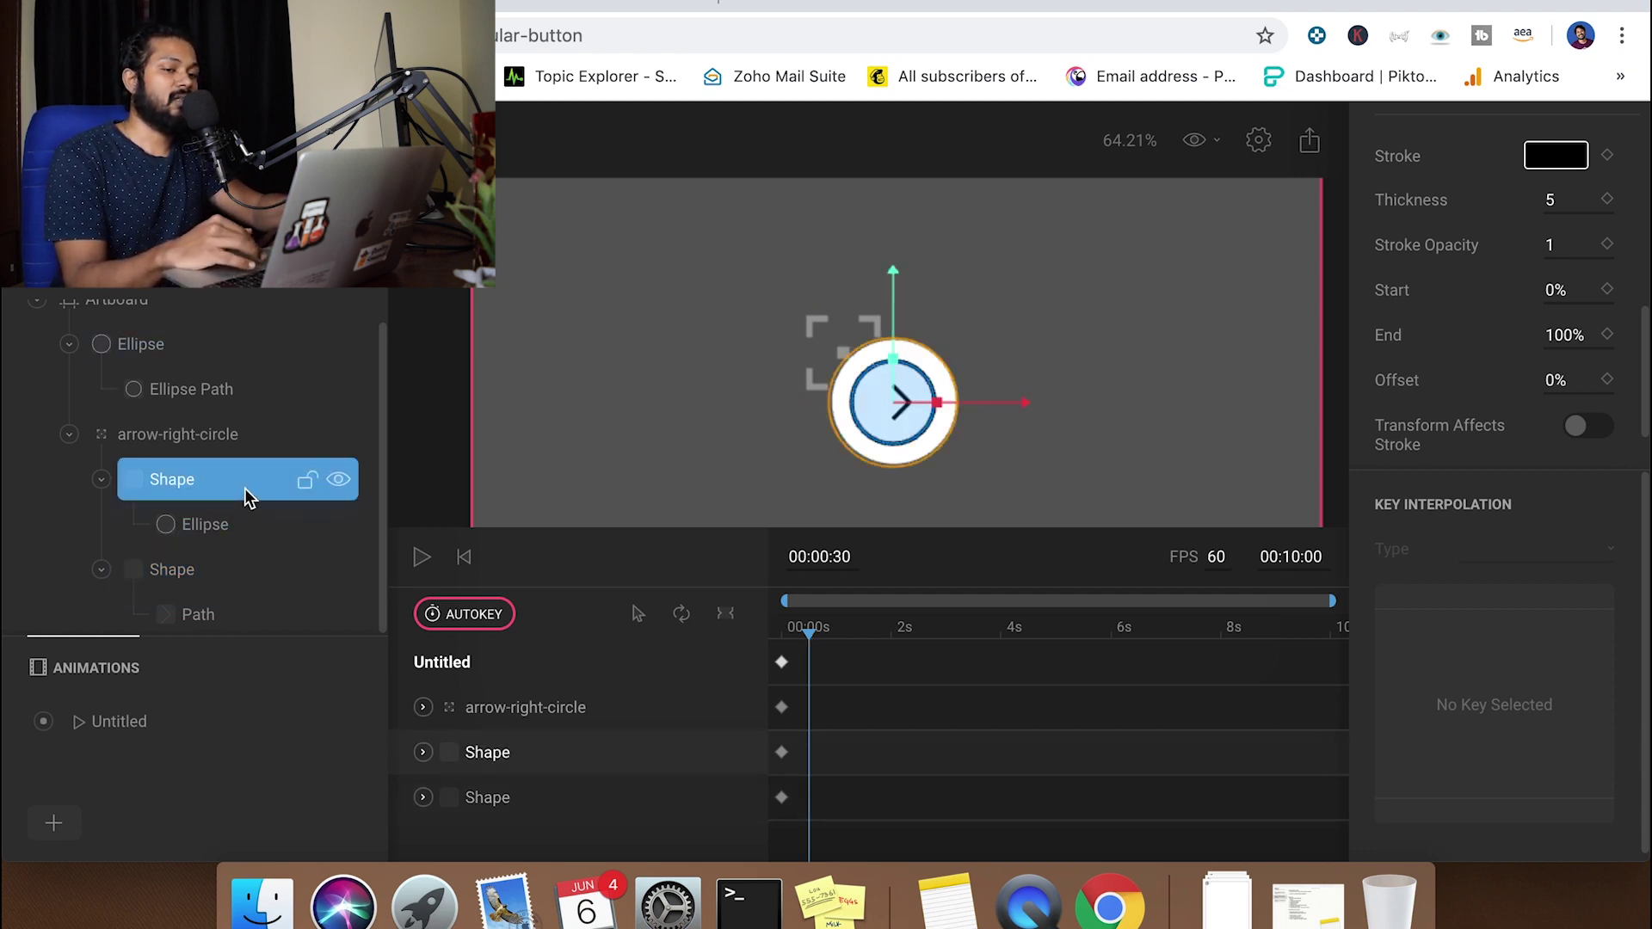
left_click(1556, 290)
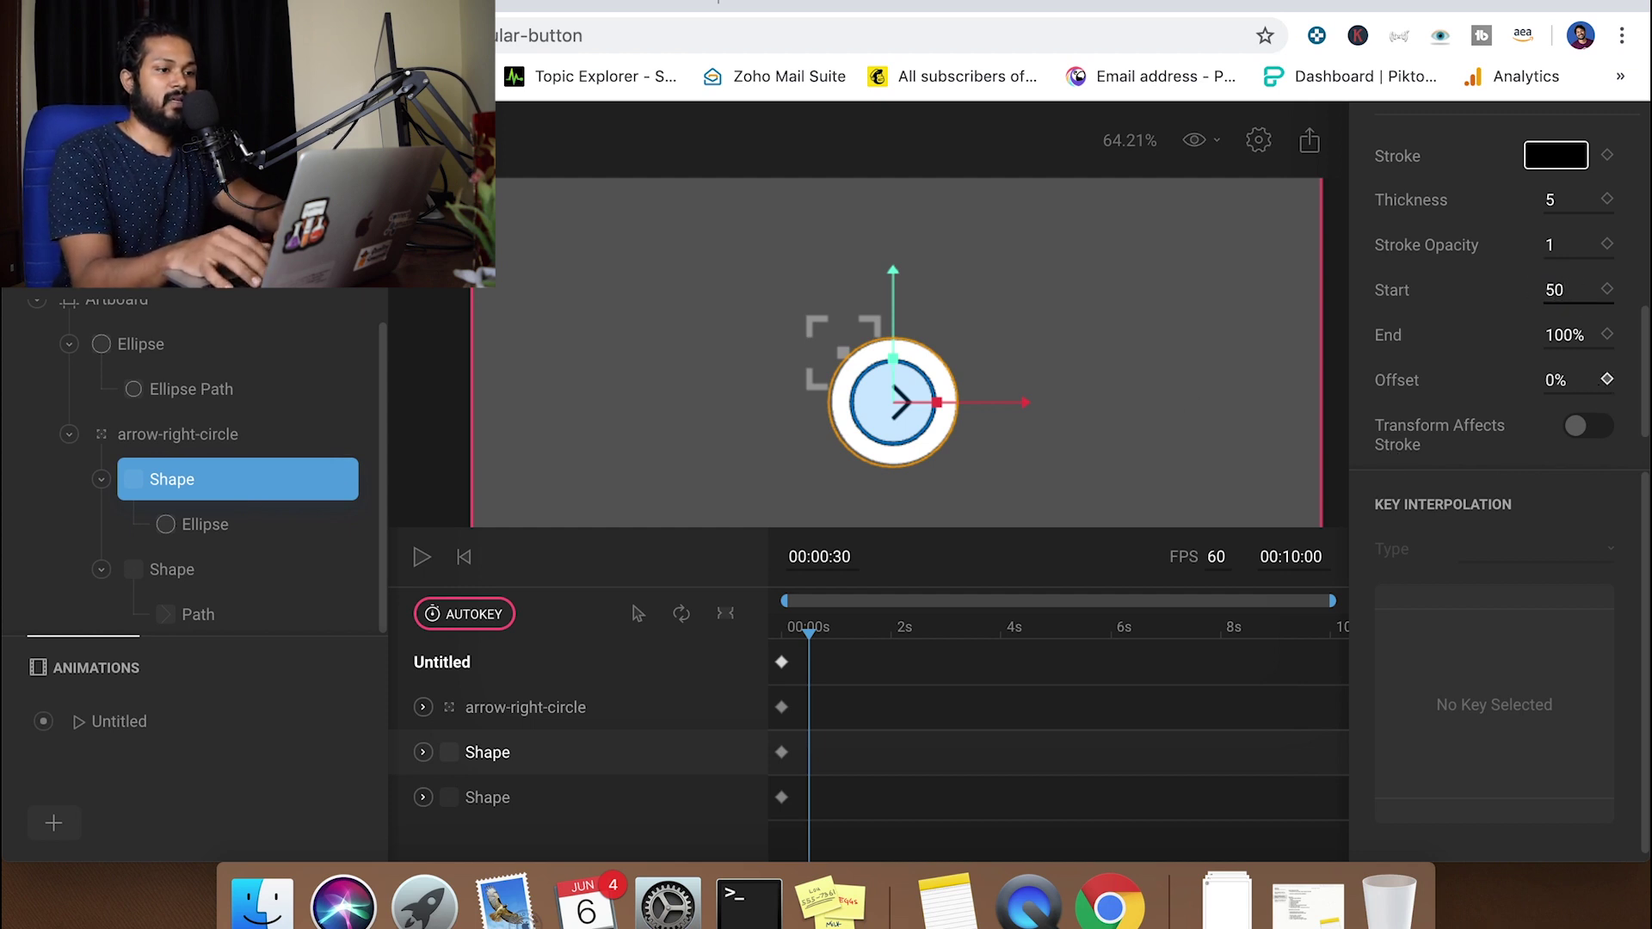
key("Return")
left_click(1121, 414)
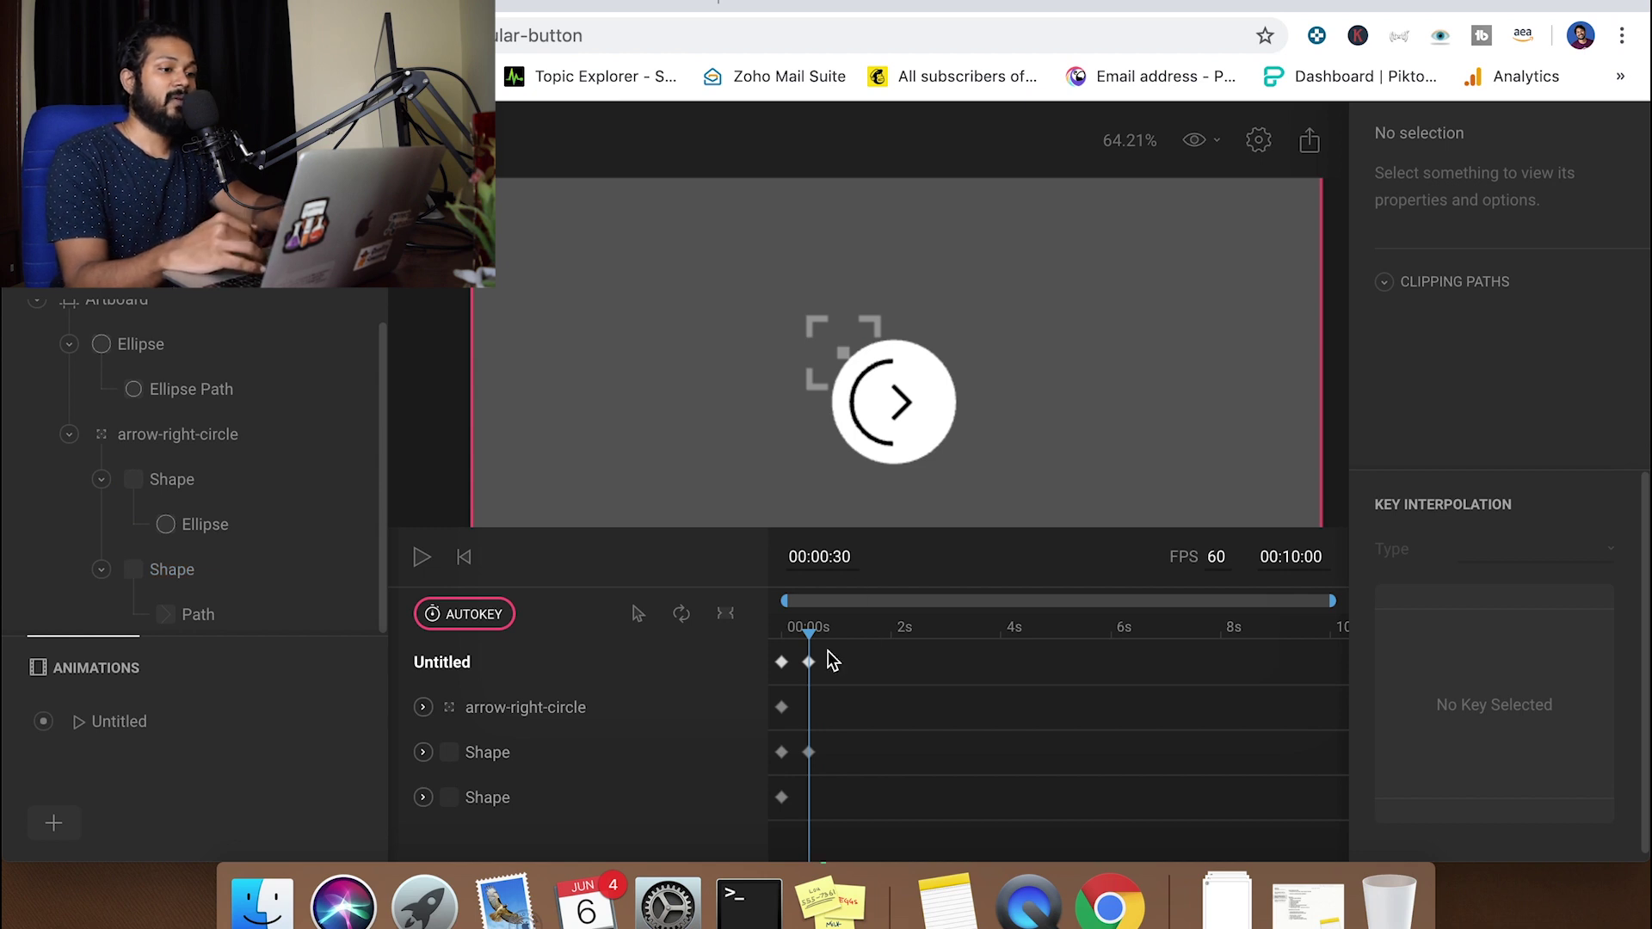
mouse_move(809, 633)
left_mouse_down()
mouse_move(774, 638)
mouse_move(808, 642)
left_mouse_up()
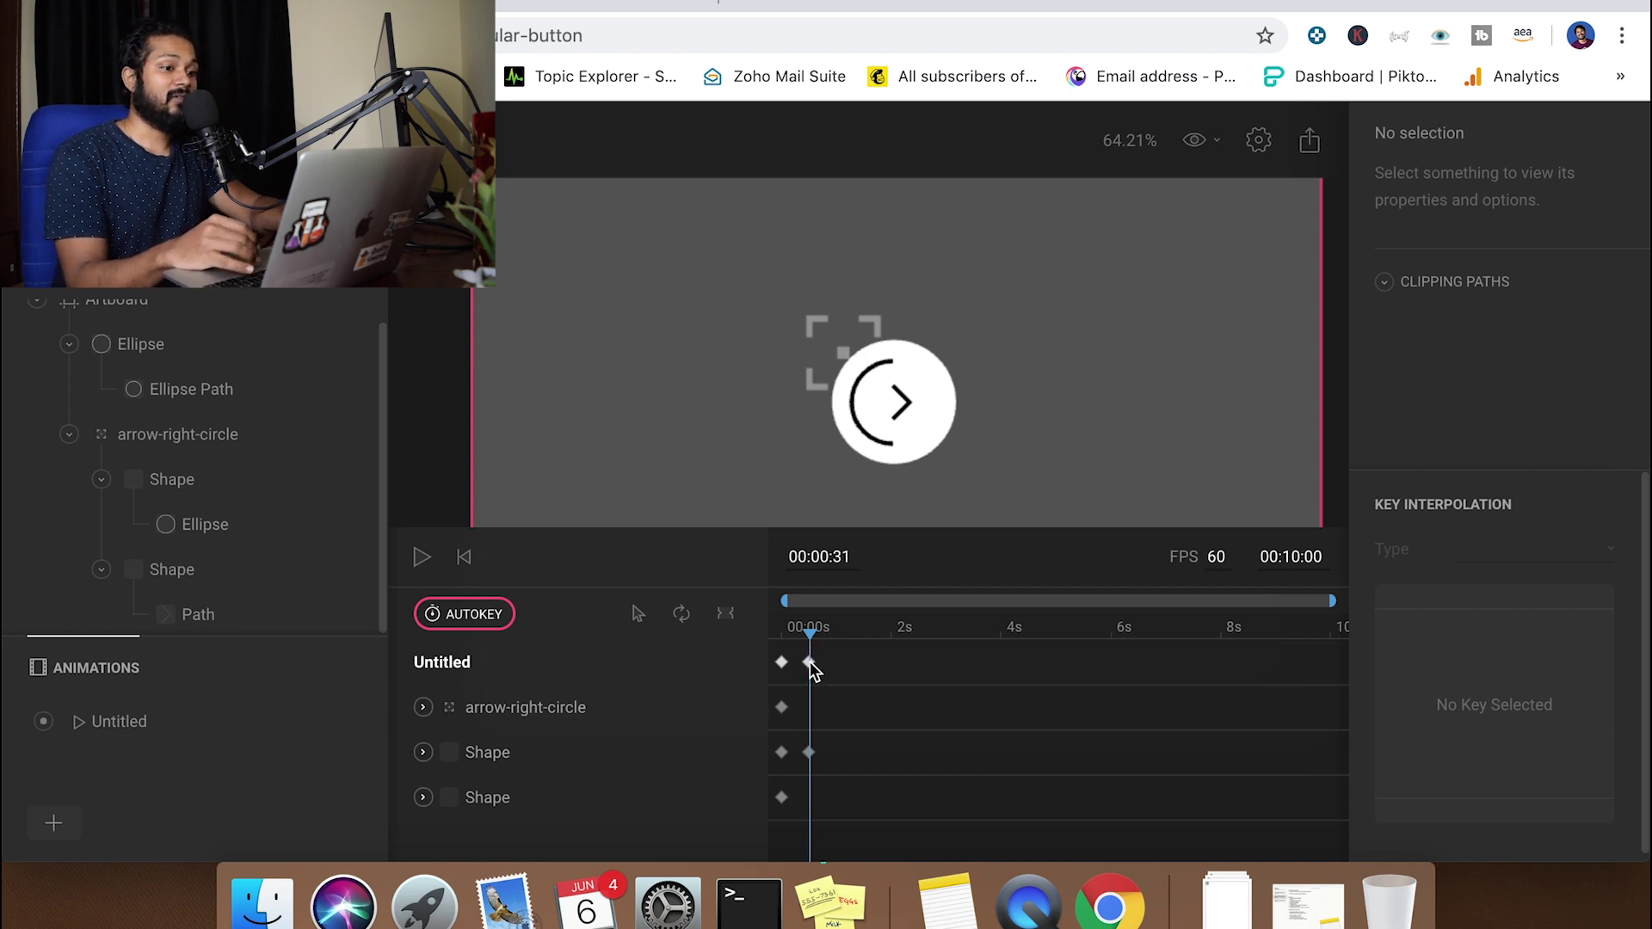
left_click(809, 661)
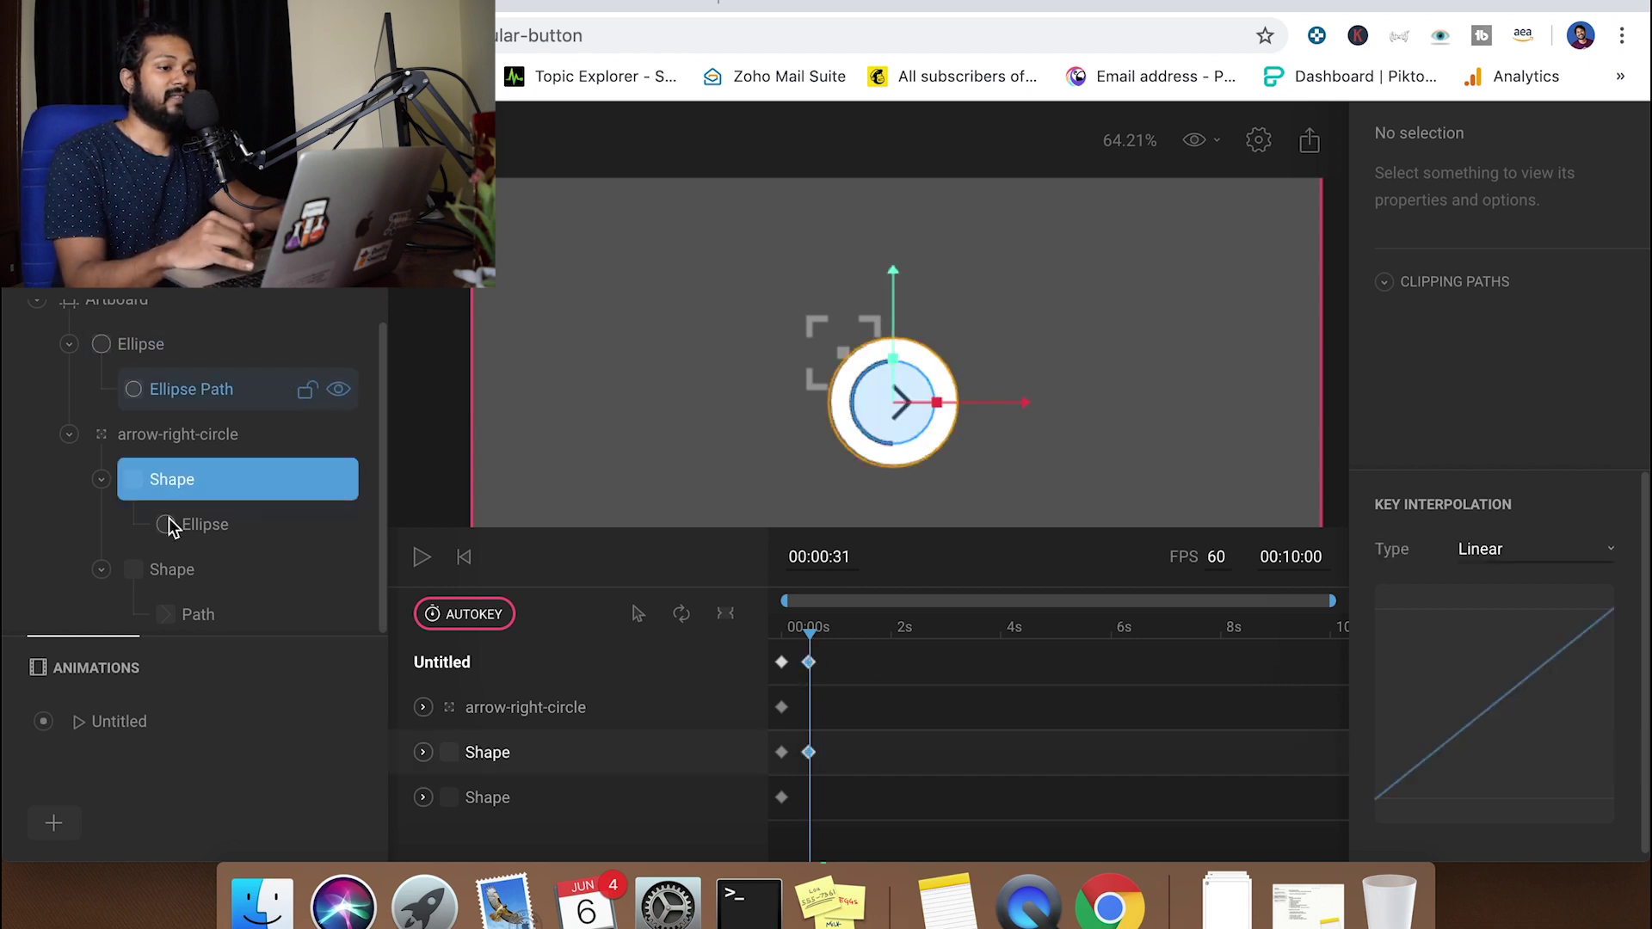
Key the arrow shape's starting horizontal position at 0 s
left_click(172, 570)
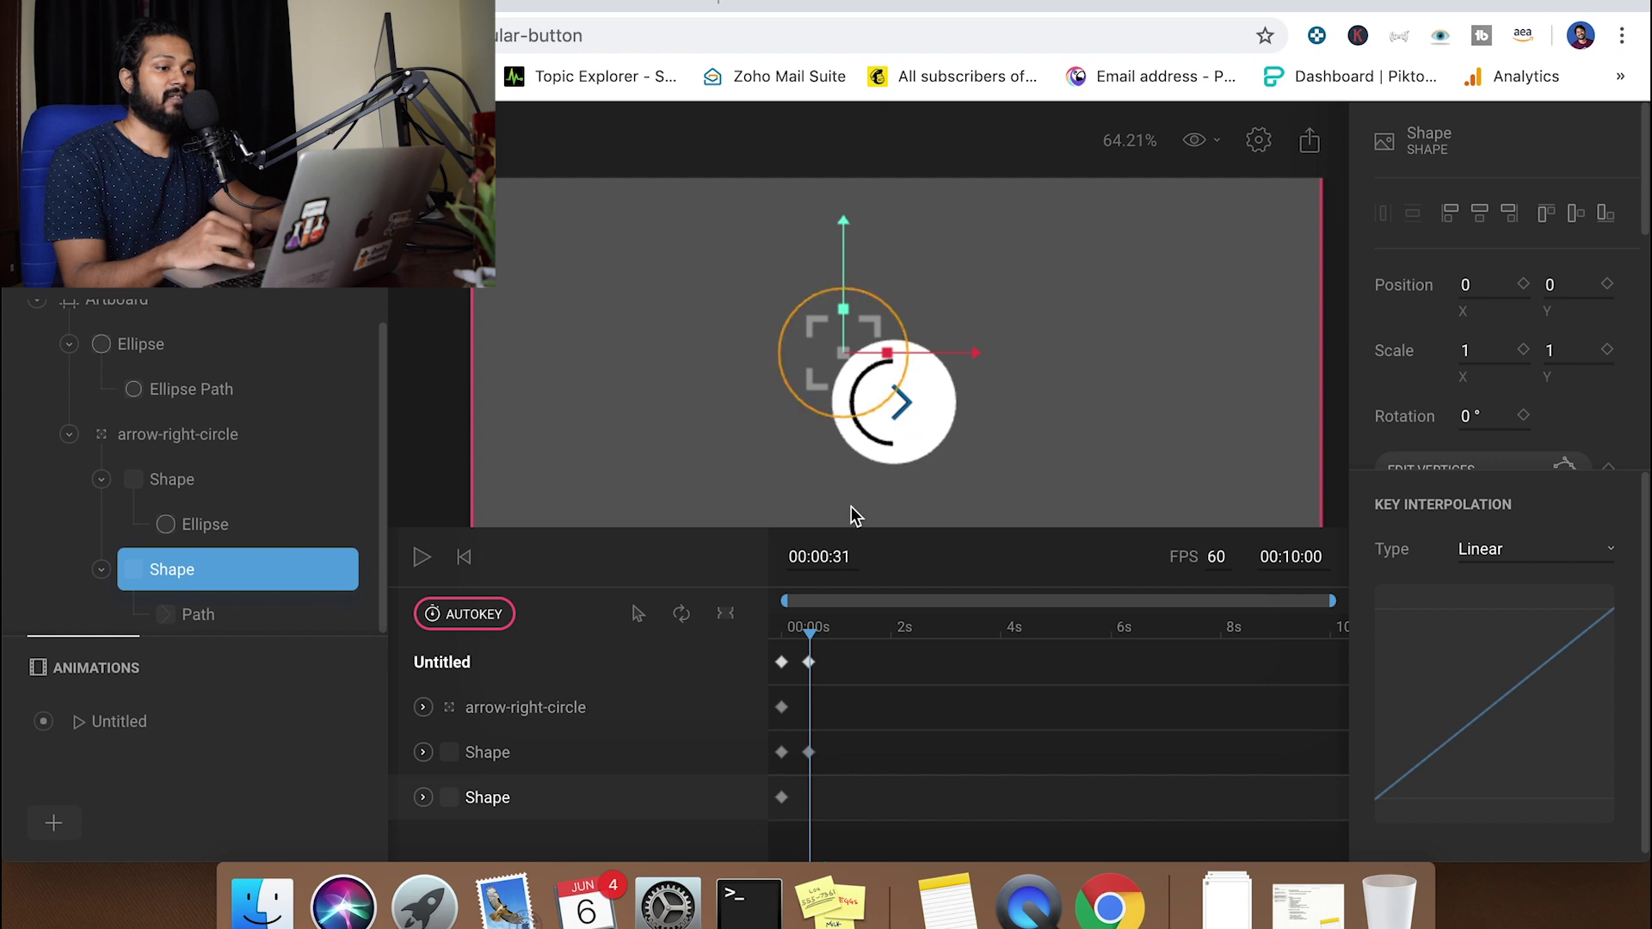
left_click_drag(811, 635, 766, 641)
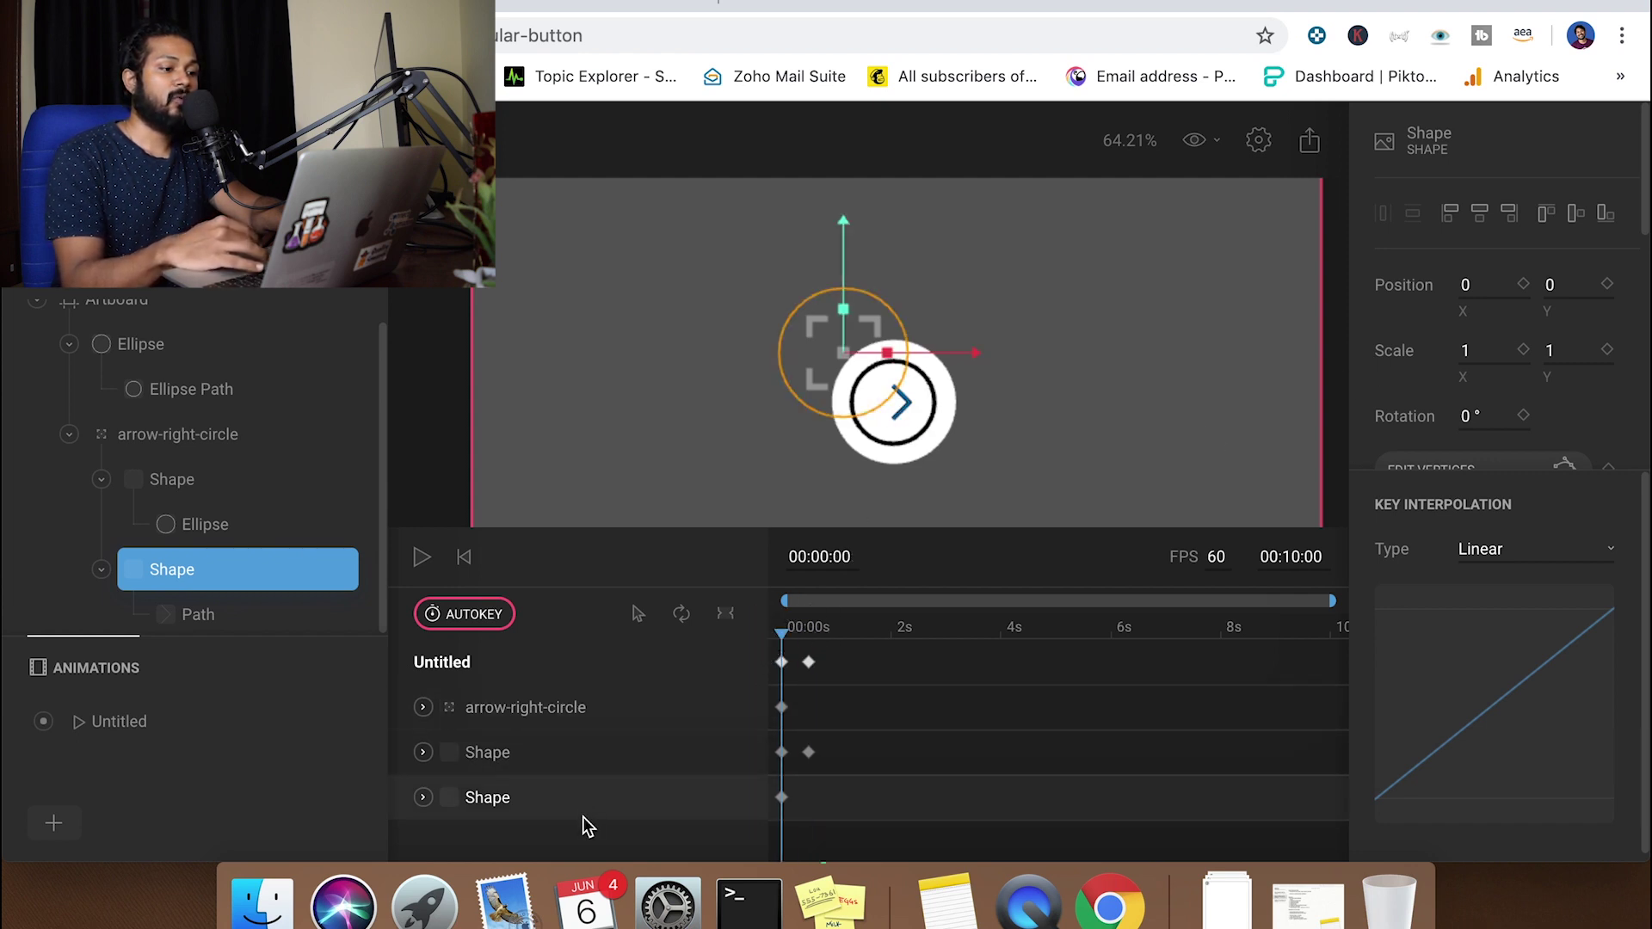
left_click(422, 798)
left_click(423, 798)
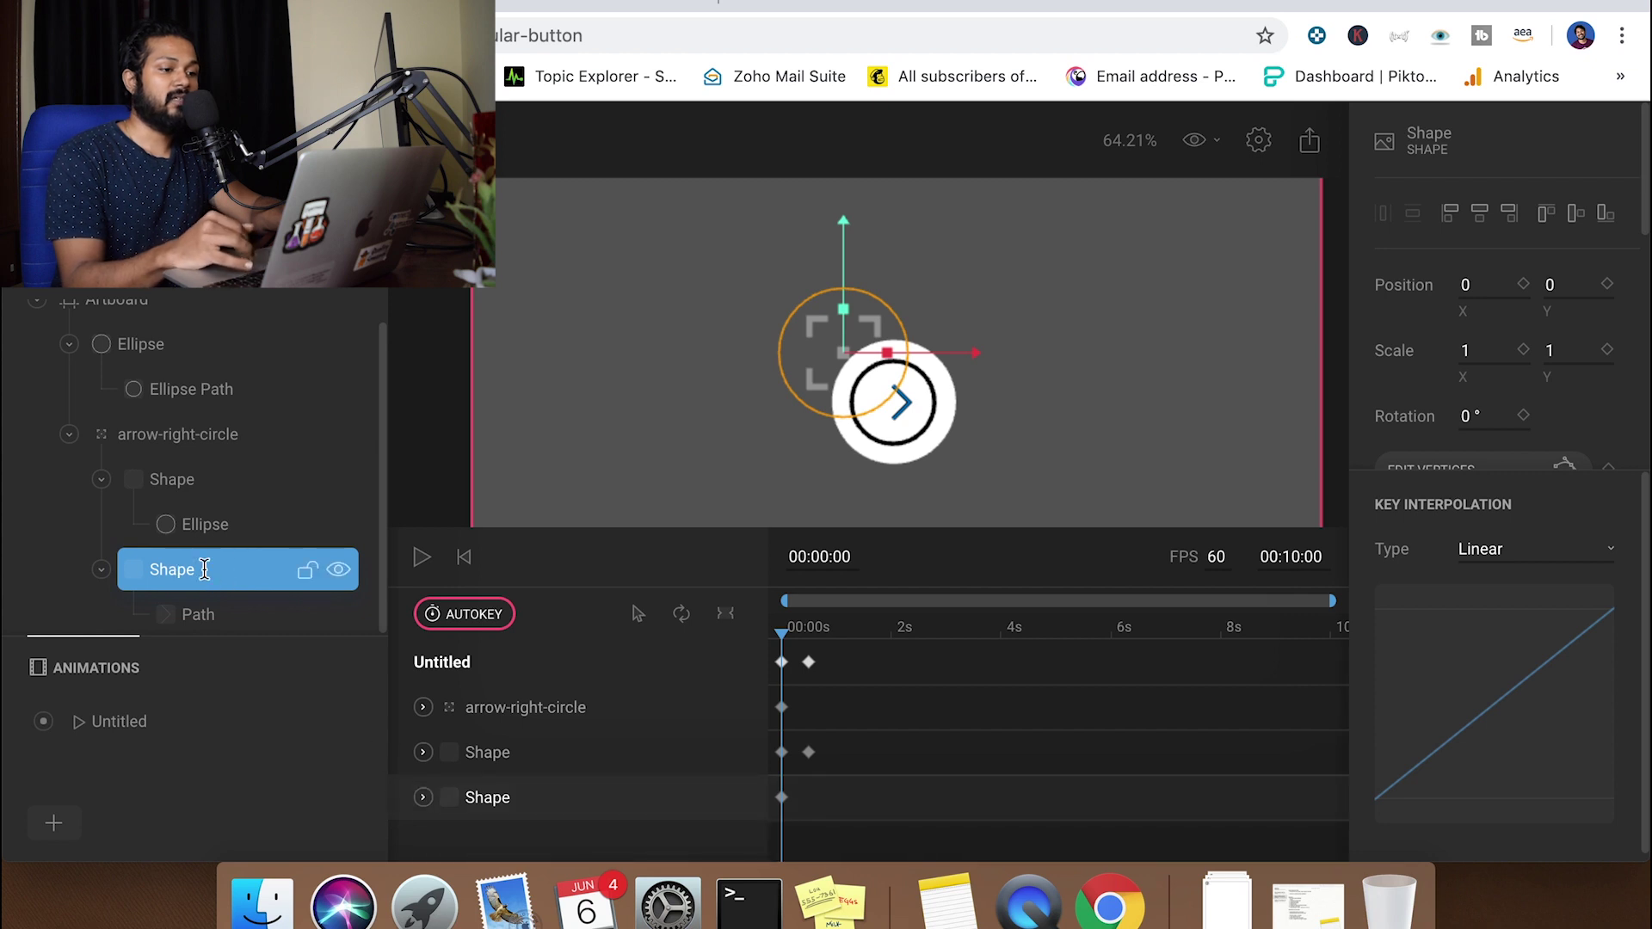
left_click(601, 812)
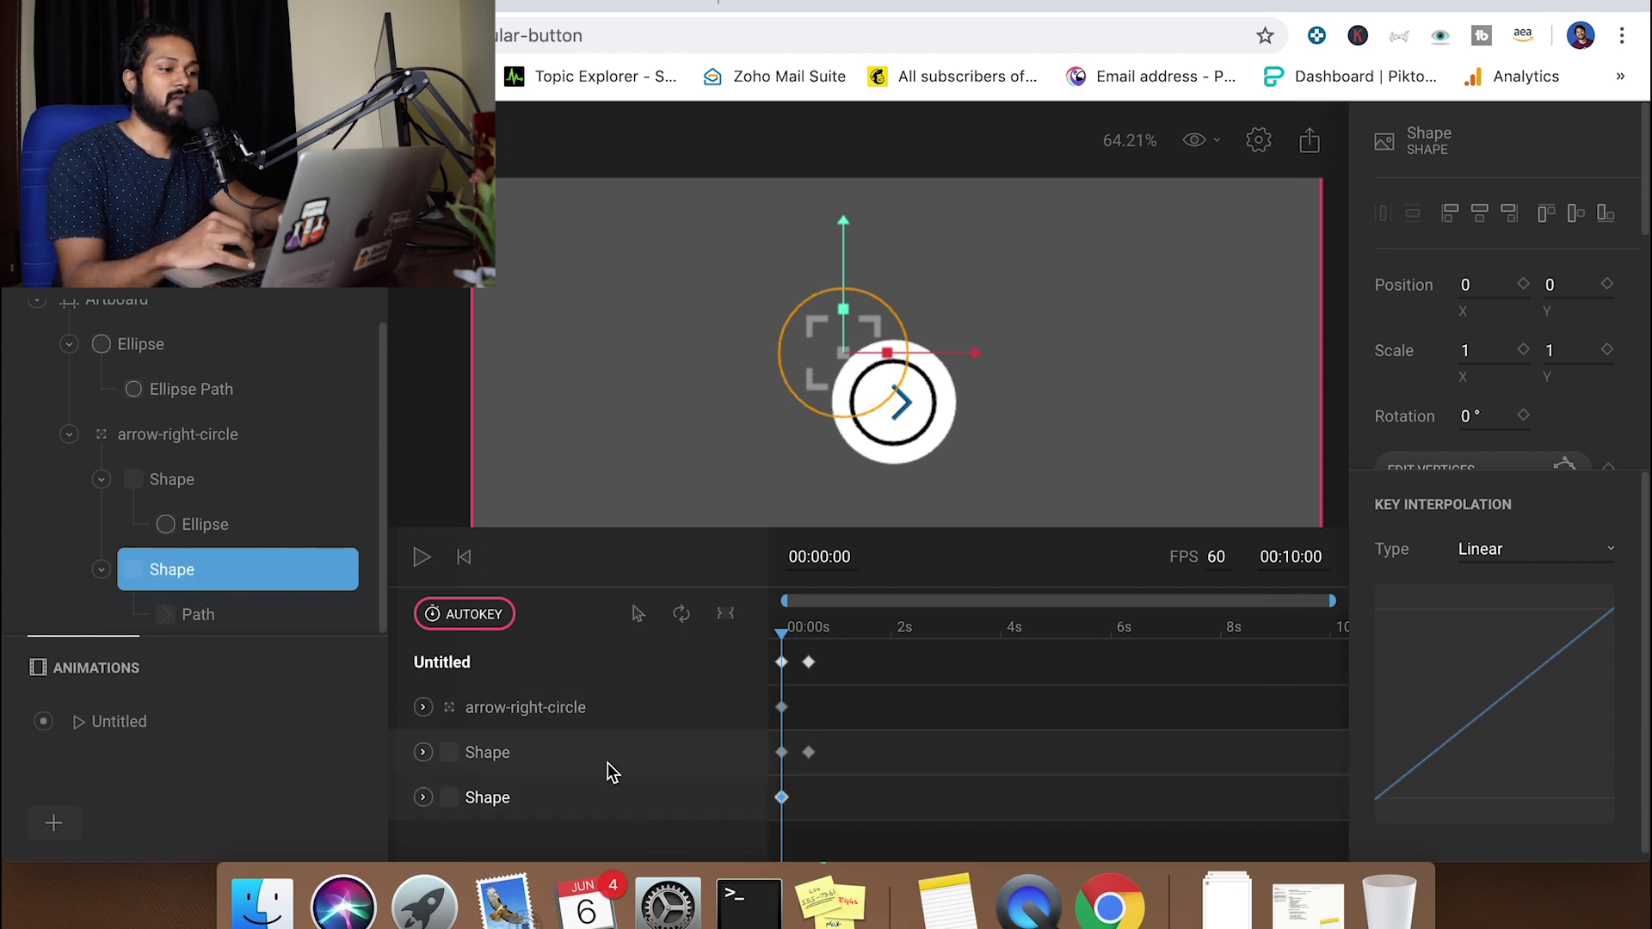
left_click(609, 753)
left_click(594, 802)
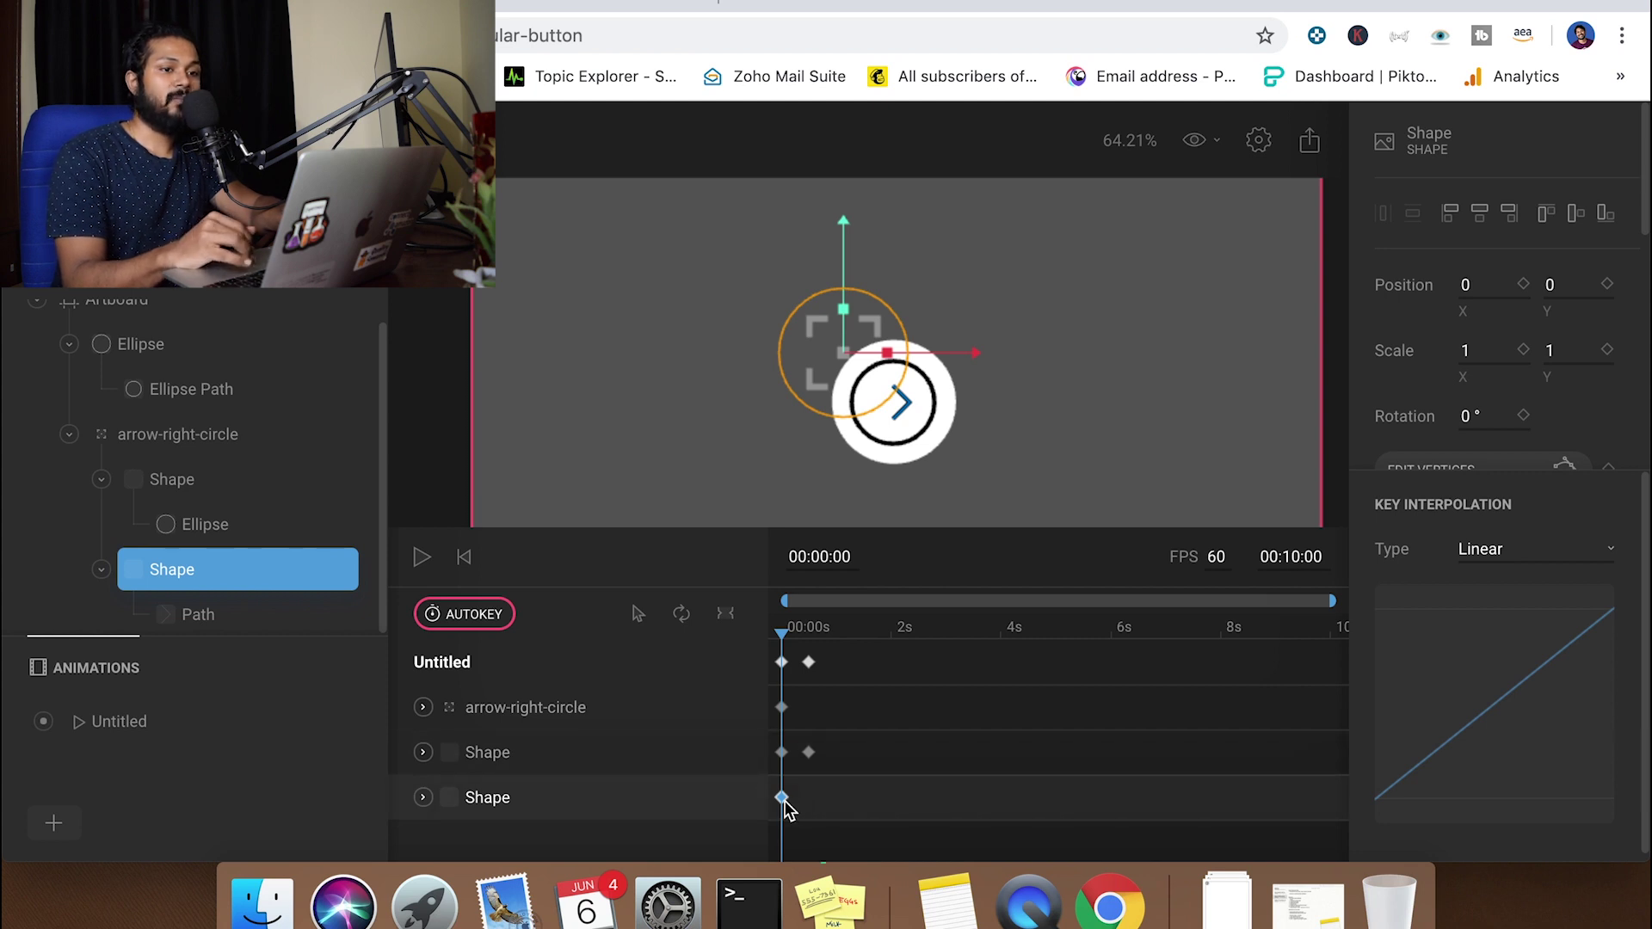
left_click(1468, 285)
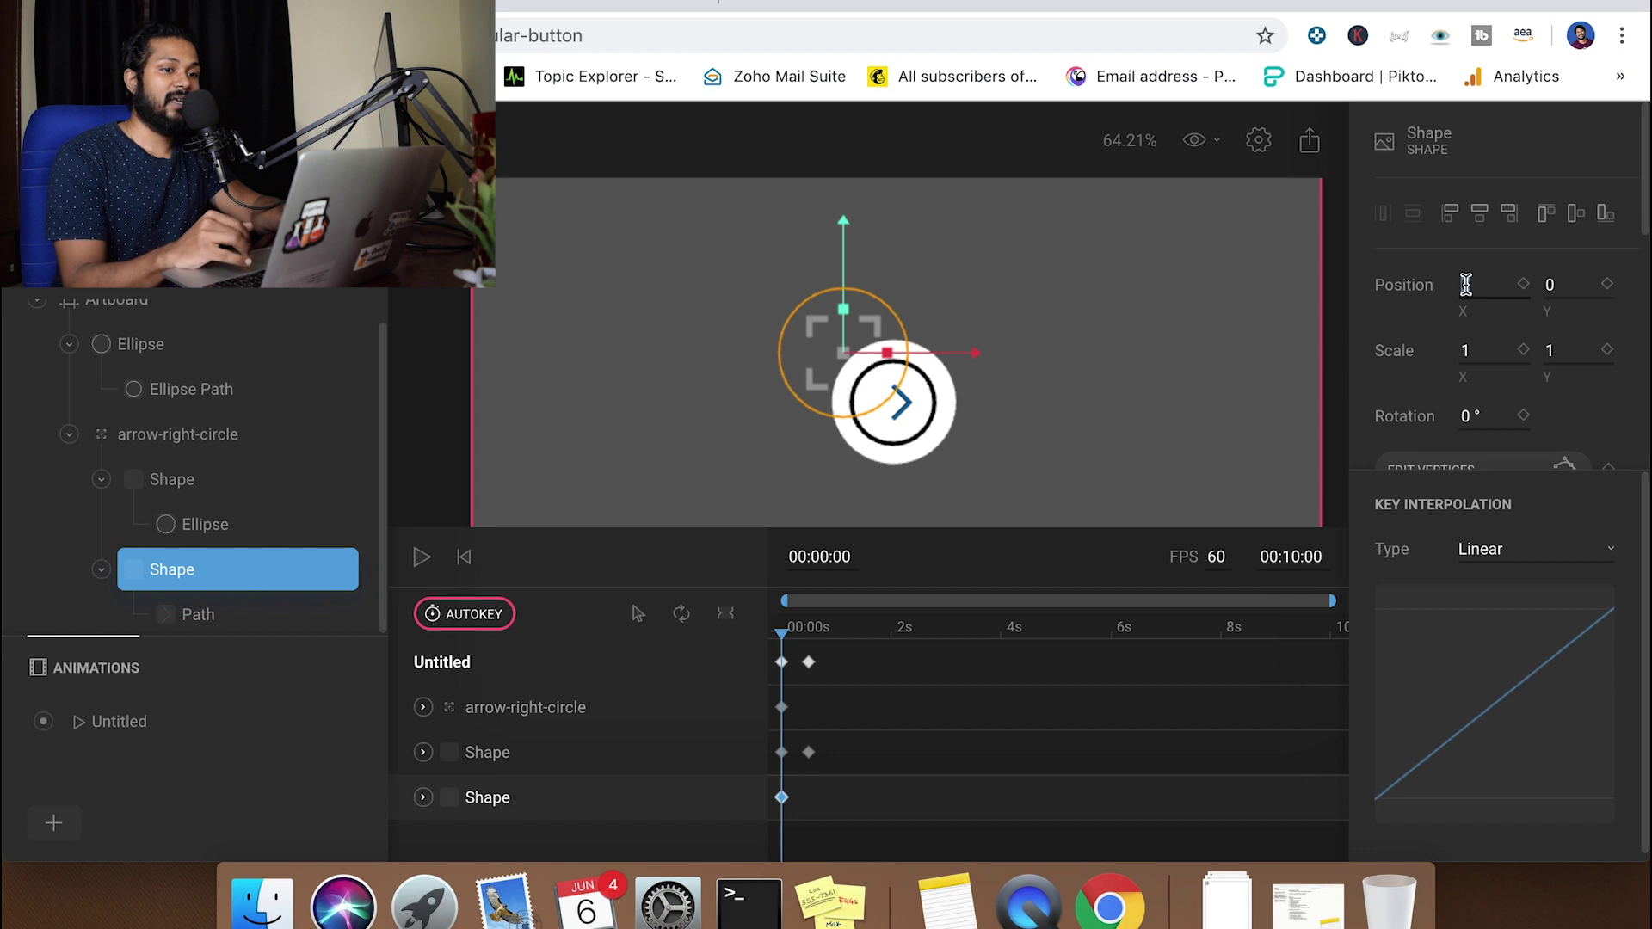
left_click(1523, 285)
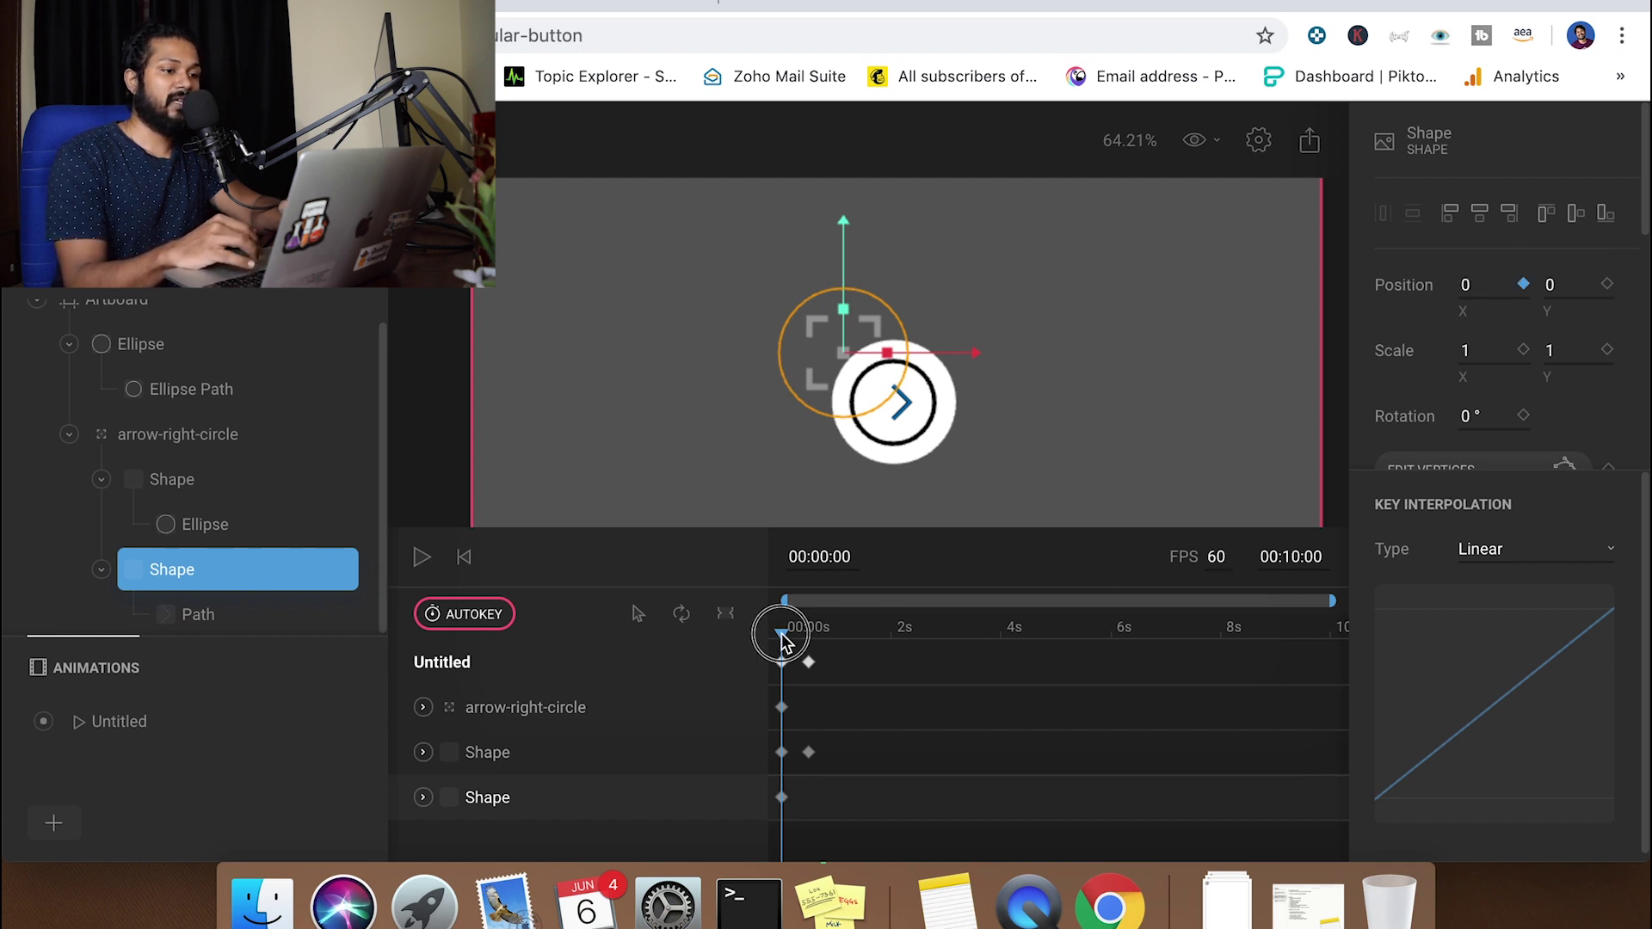
At 00:00:30, key the arrow's Position X to 5 and scrub to compare positions
left_click_drag(782, 643, 808, 643)
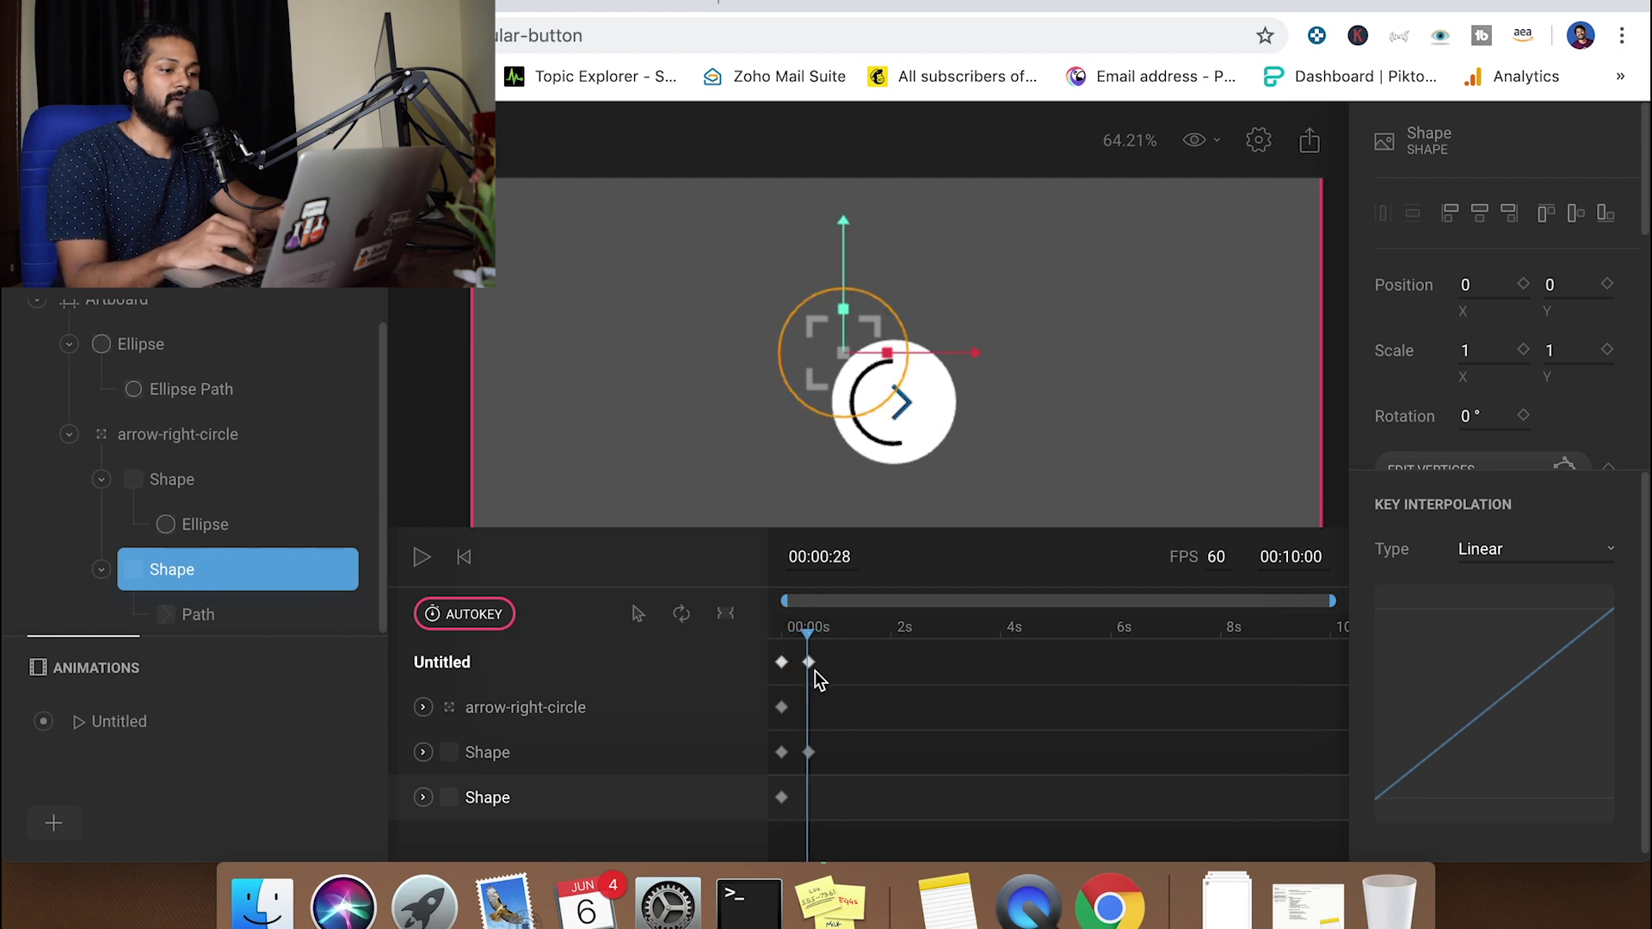
left_click(810, 663)
left_click(541, 805)
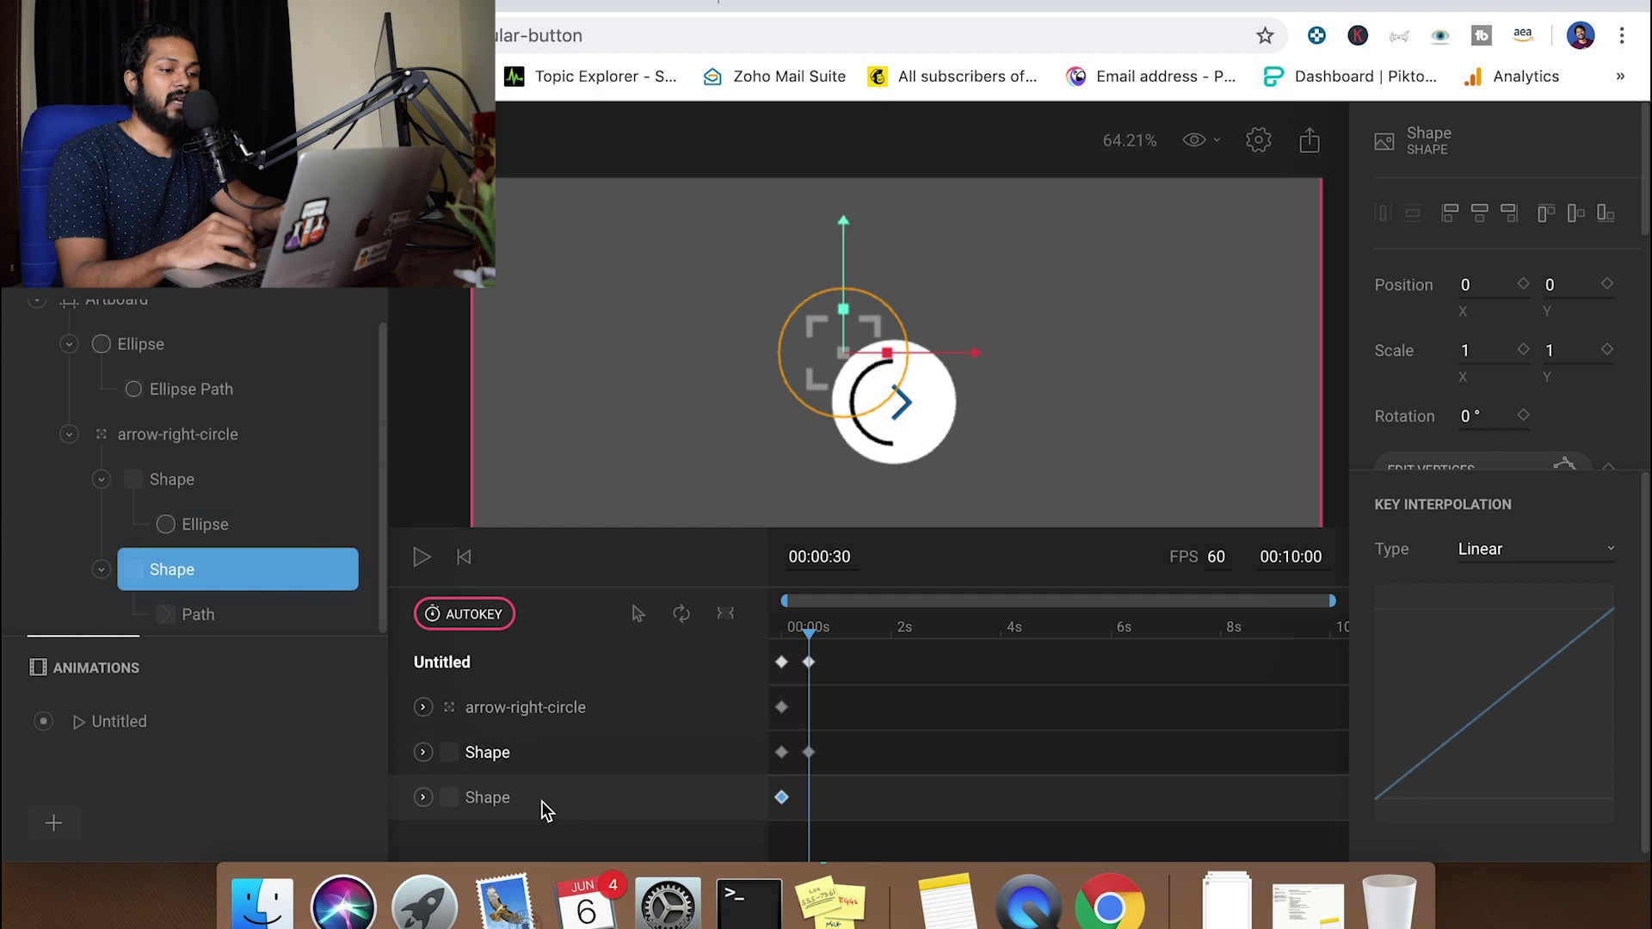
left_click(1468, 286)
type("5")
key("Return")
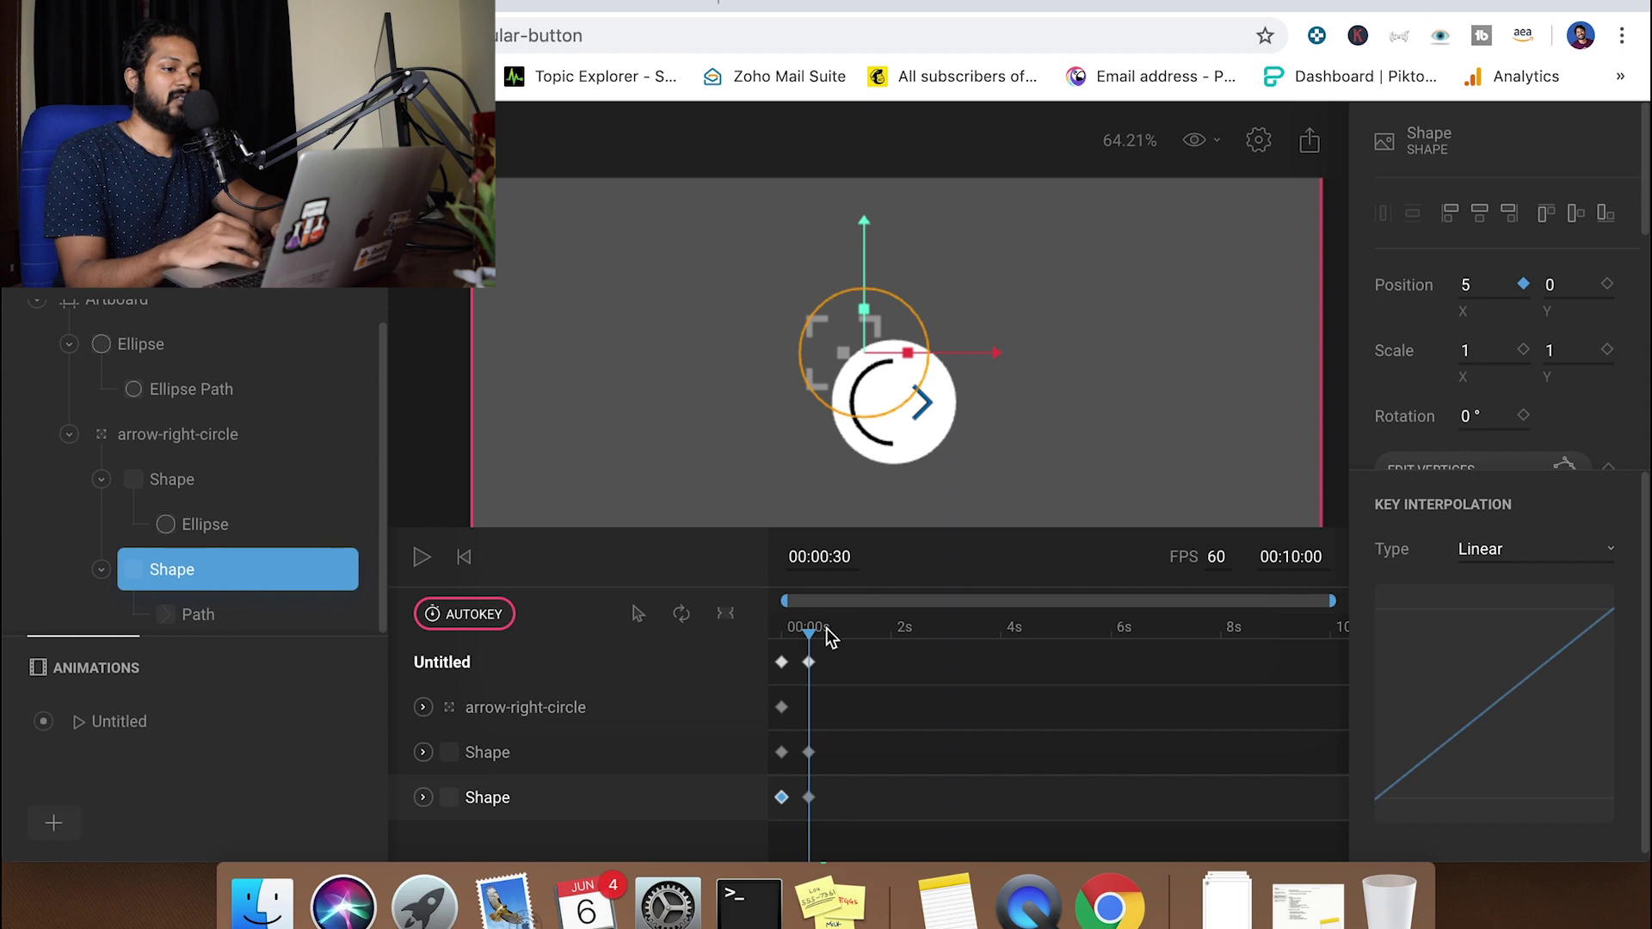
mouse_move(828, 637)
left_mouse_down()
mouse_move(757, 645)
mouse_move(812, 658)
left_mouse_up()
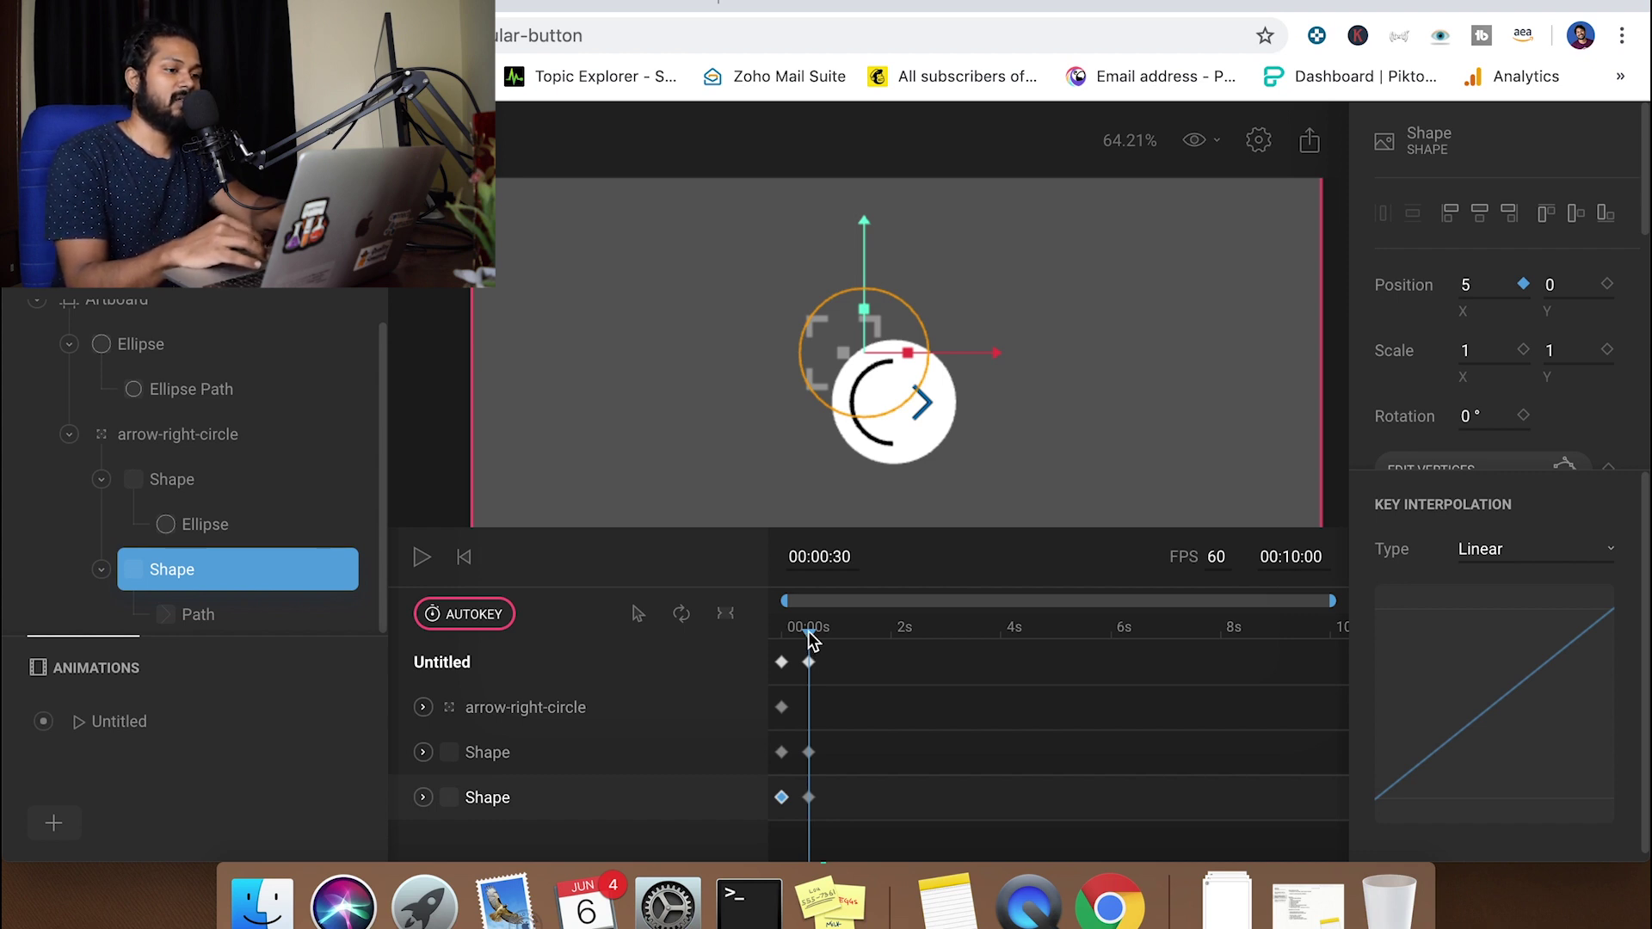
left_click_drag(809, 638, 833, 636)
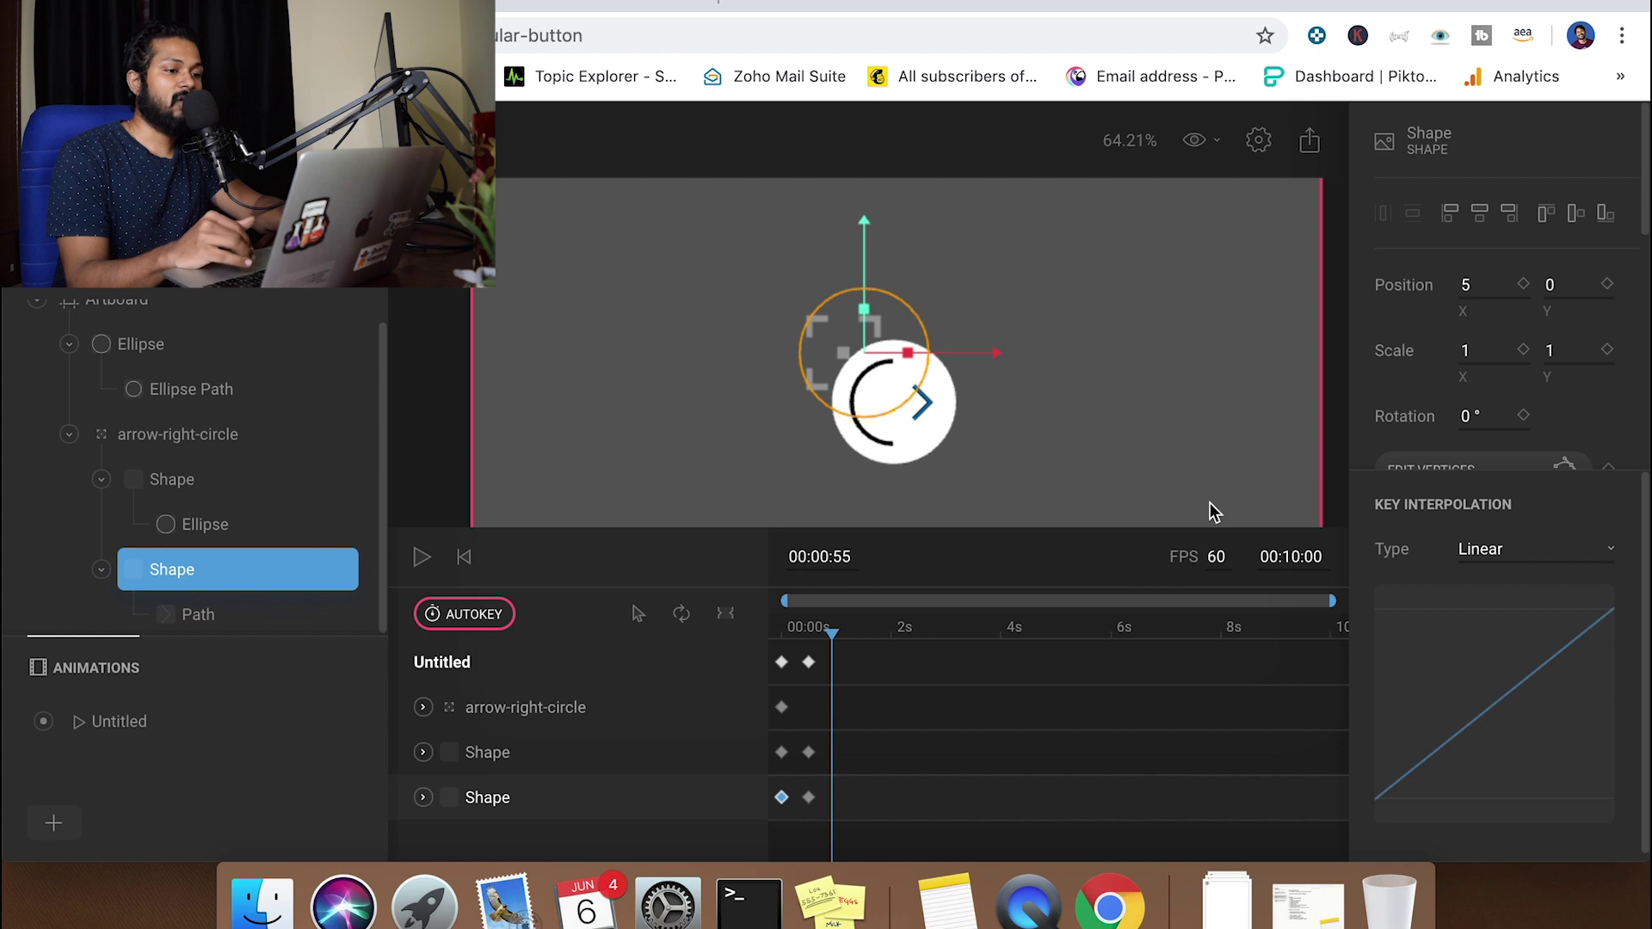
scroll(1512, 400, "down", 10)
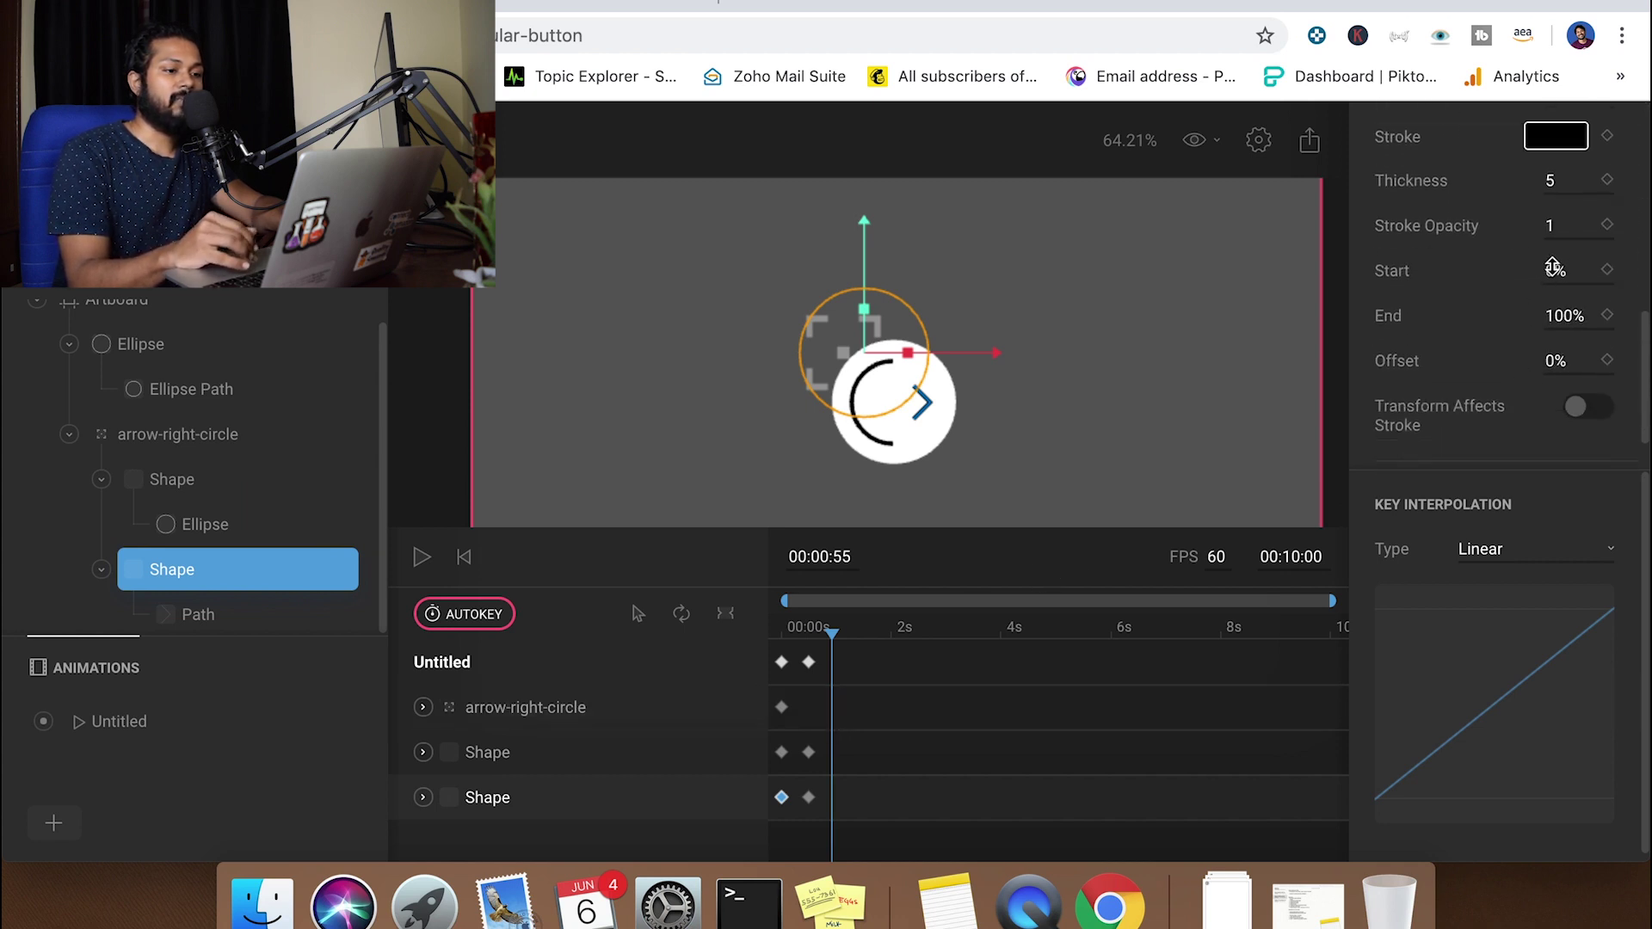
Key the circle's stroke Start at 100% at 00:00:55, then rewind and play the preview
left_click(530, 752)
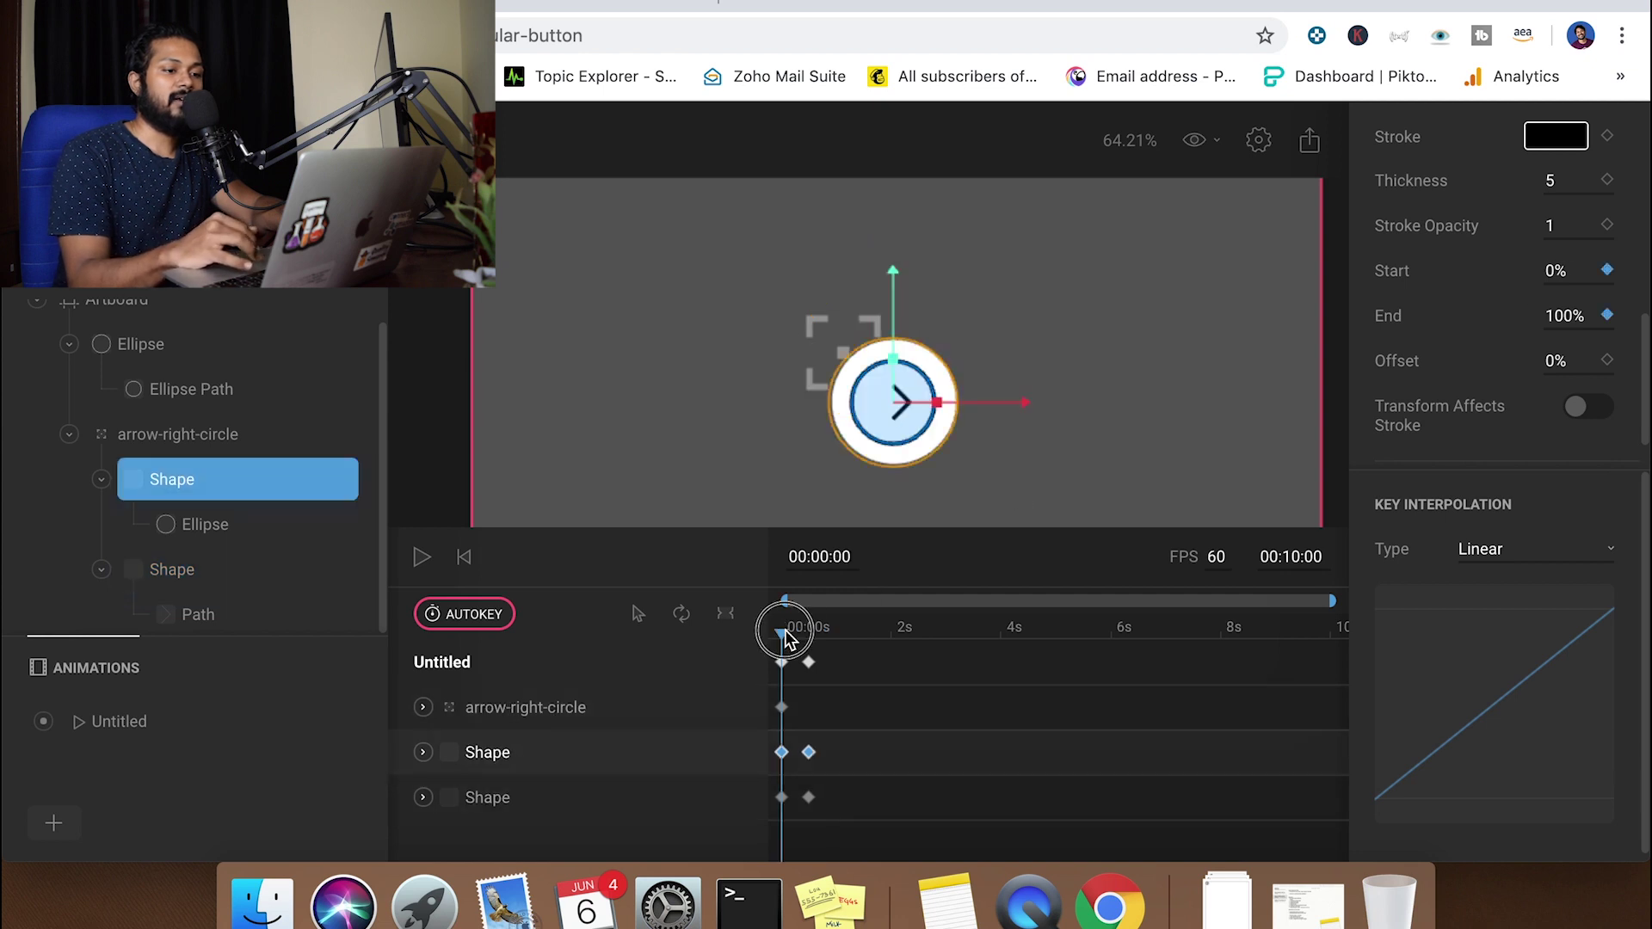
left_click_drag(785, 634, 833, 633)
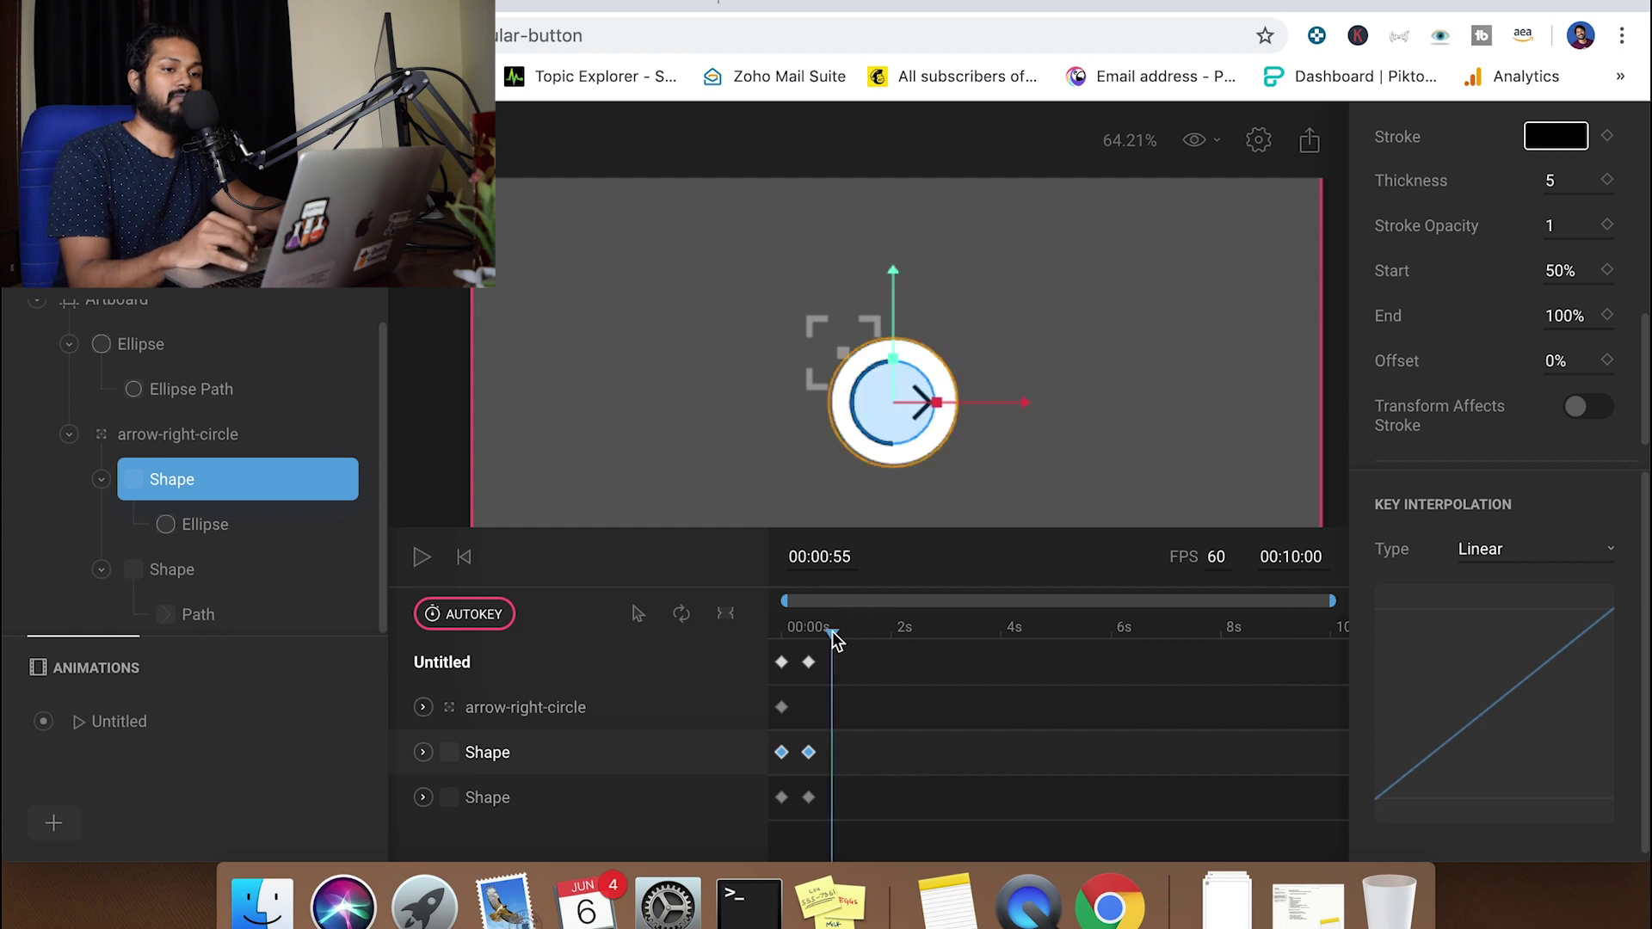
left_click(1568, 282)
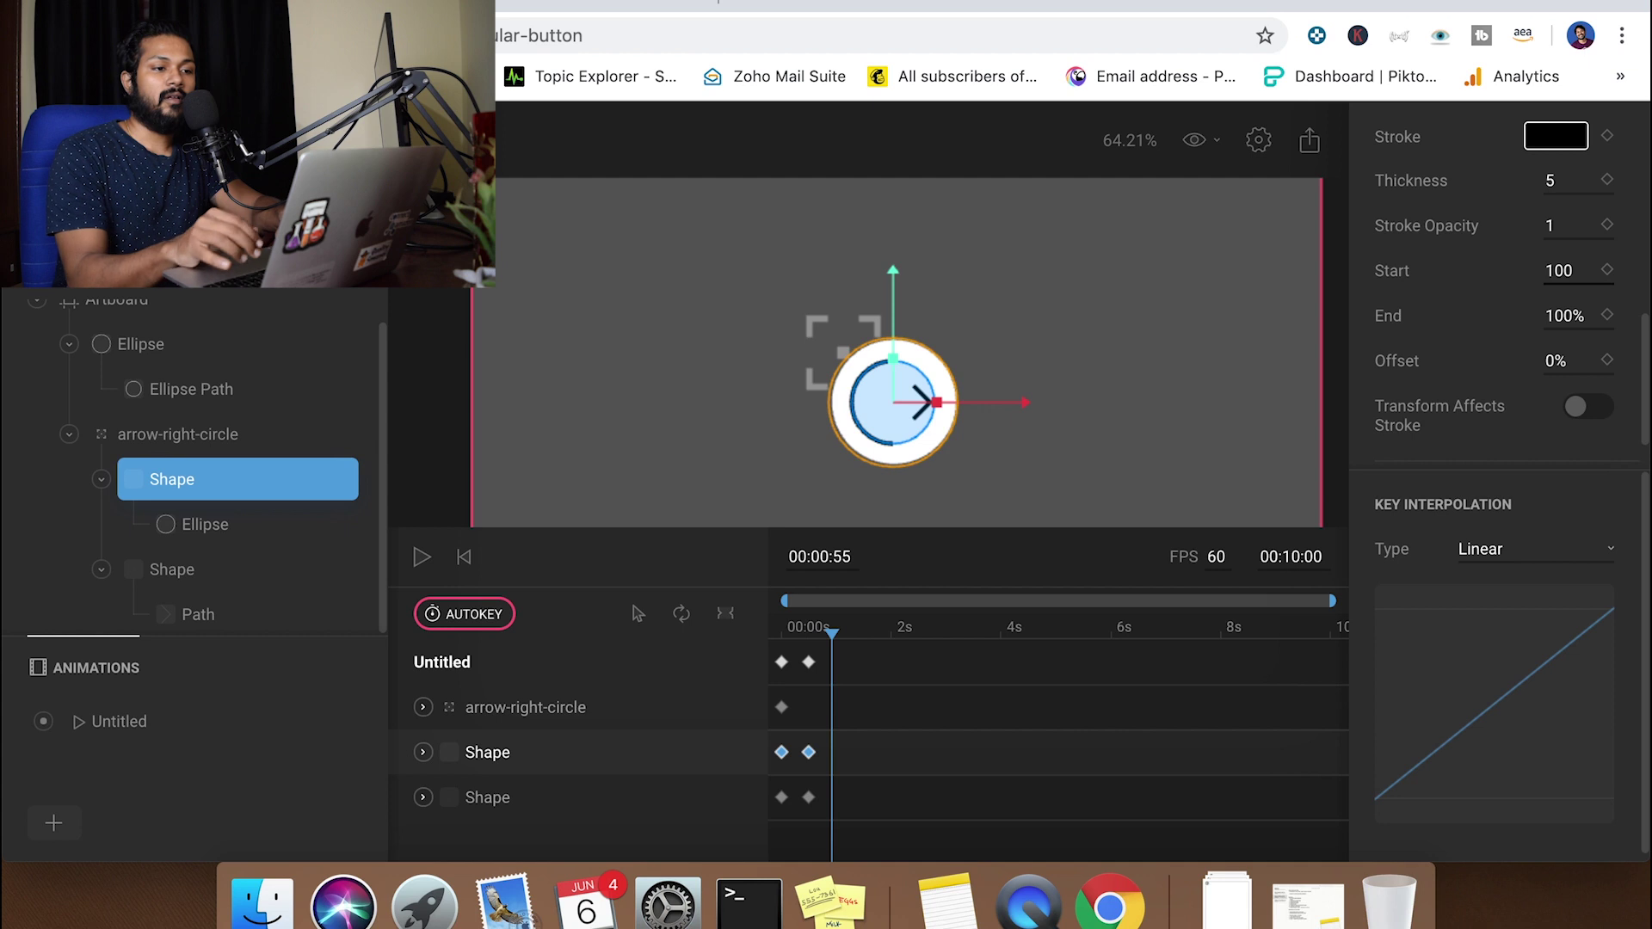
key("Return")
left_click_drag(831, 631, 721, 644)
key("space")
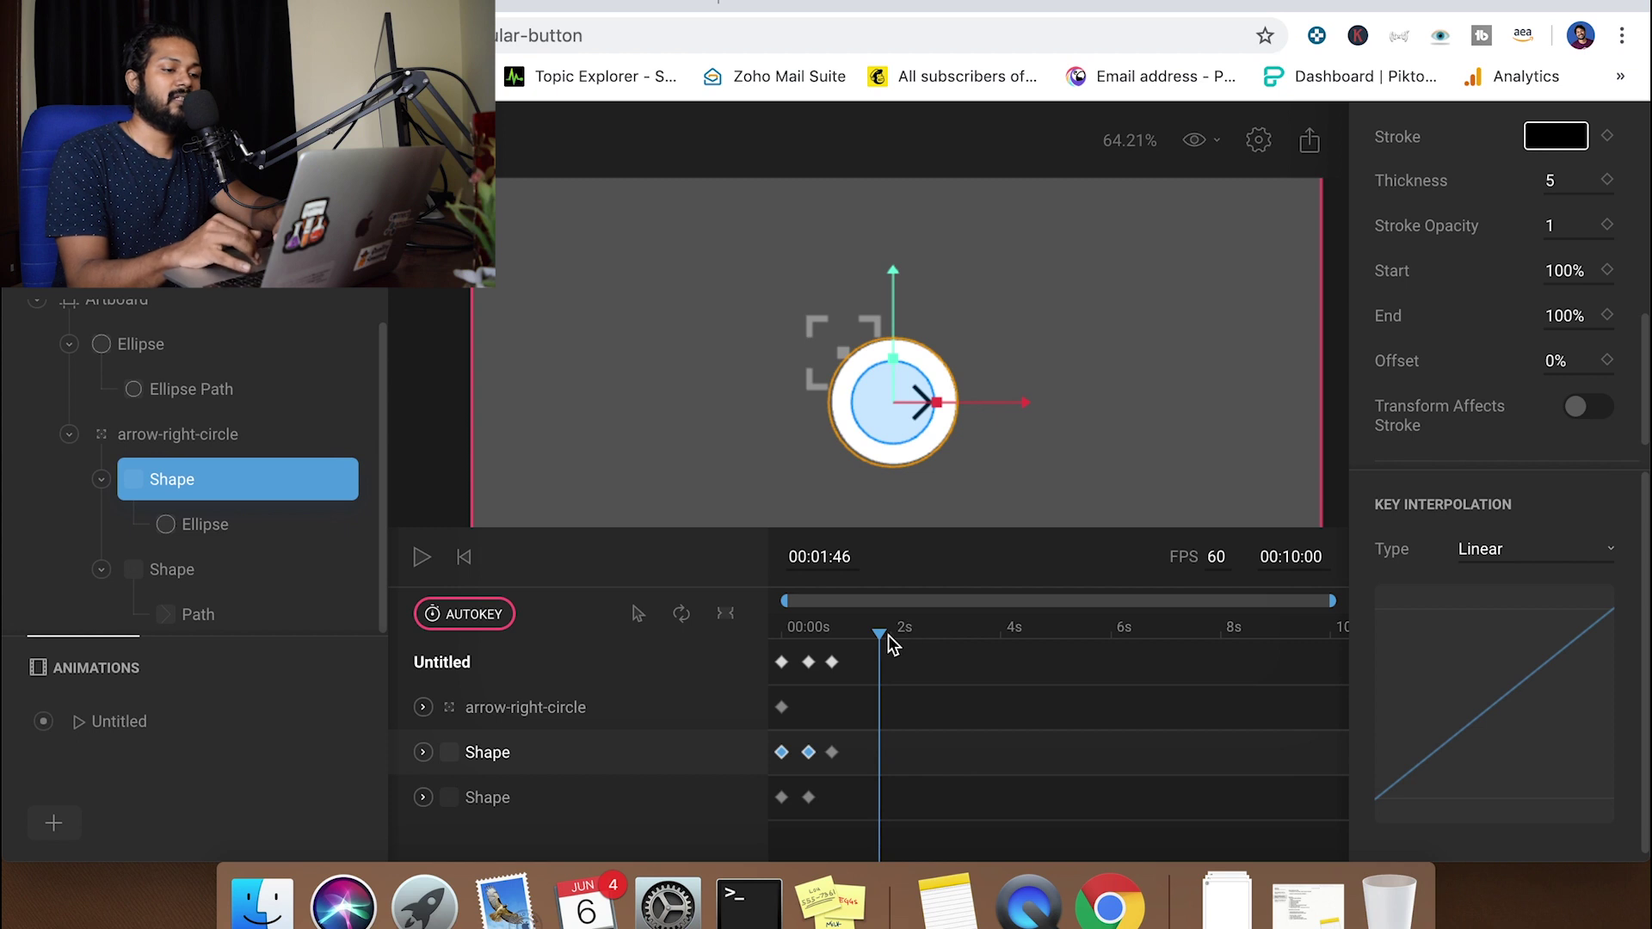
left_click_drag(888, 635, 807, 629)
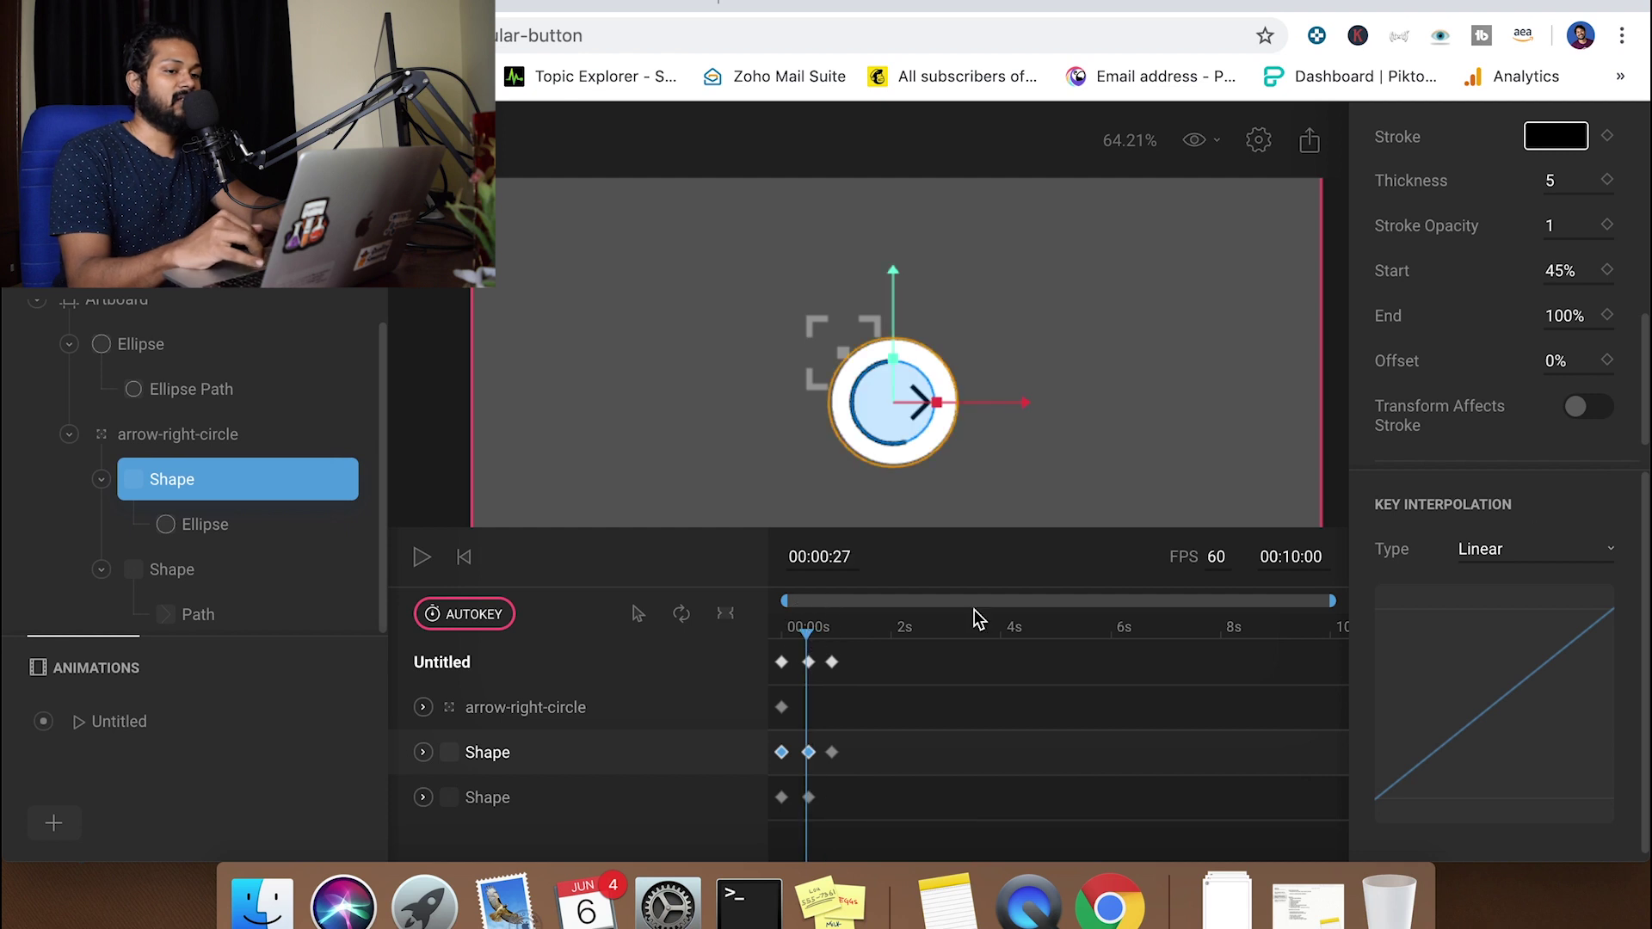
Set the circle's last keyframe interpolation to Hold and its middle keyframe to Linear
left_click(1572, 547)
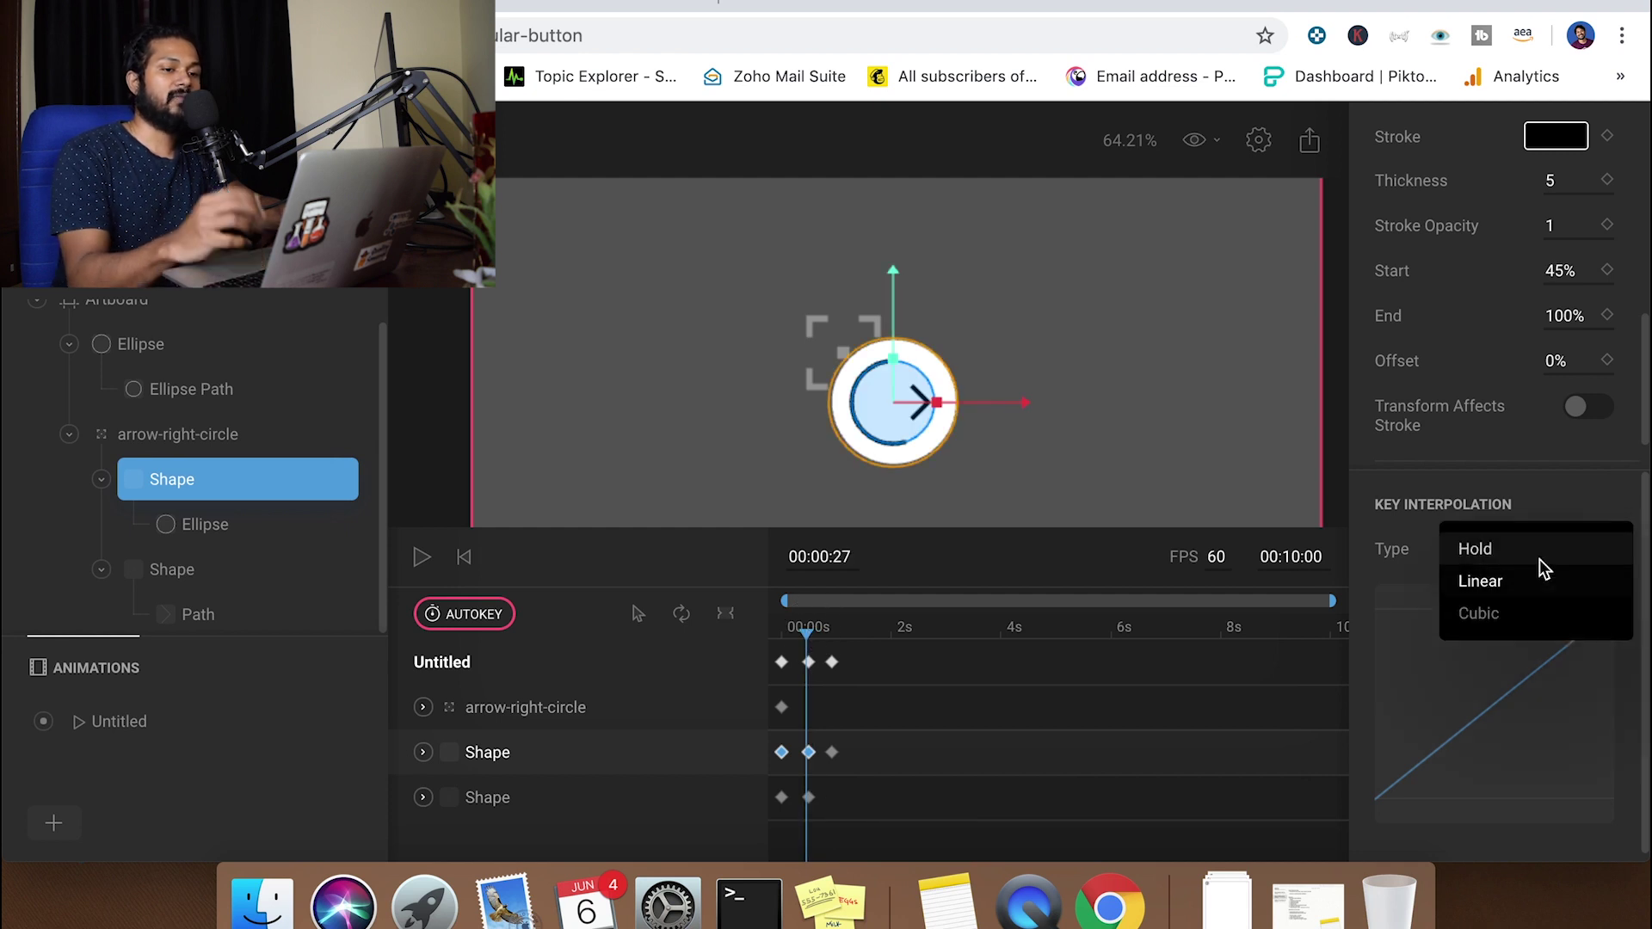
left_click(1541, 555)
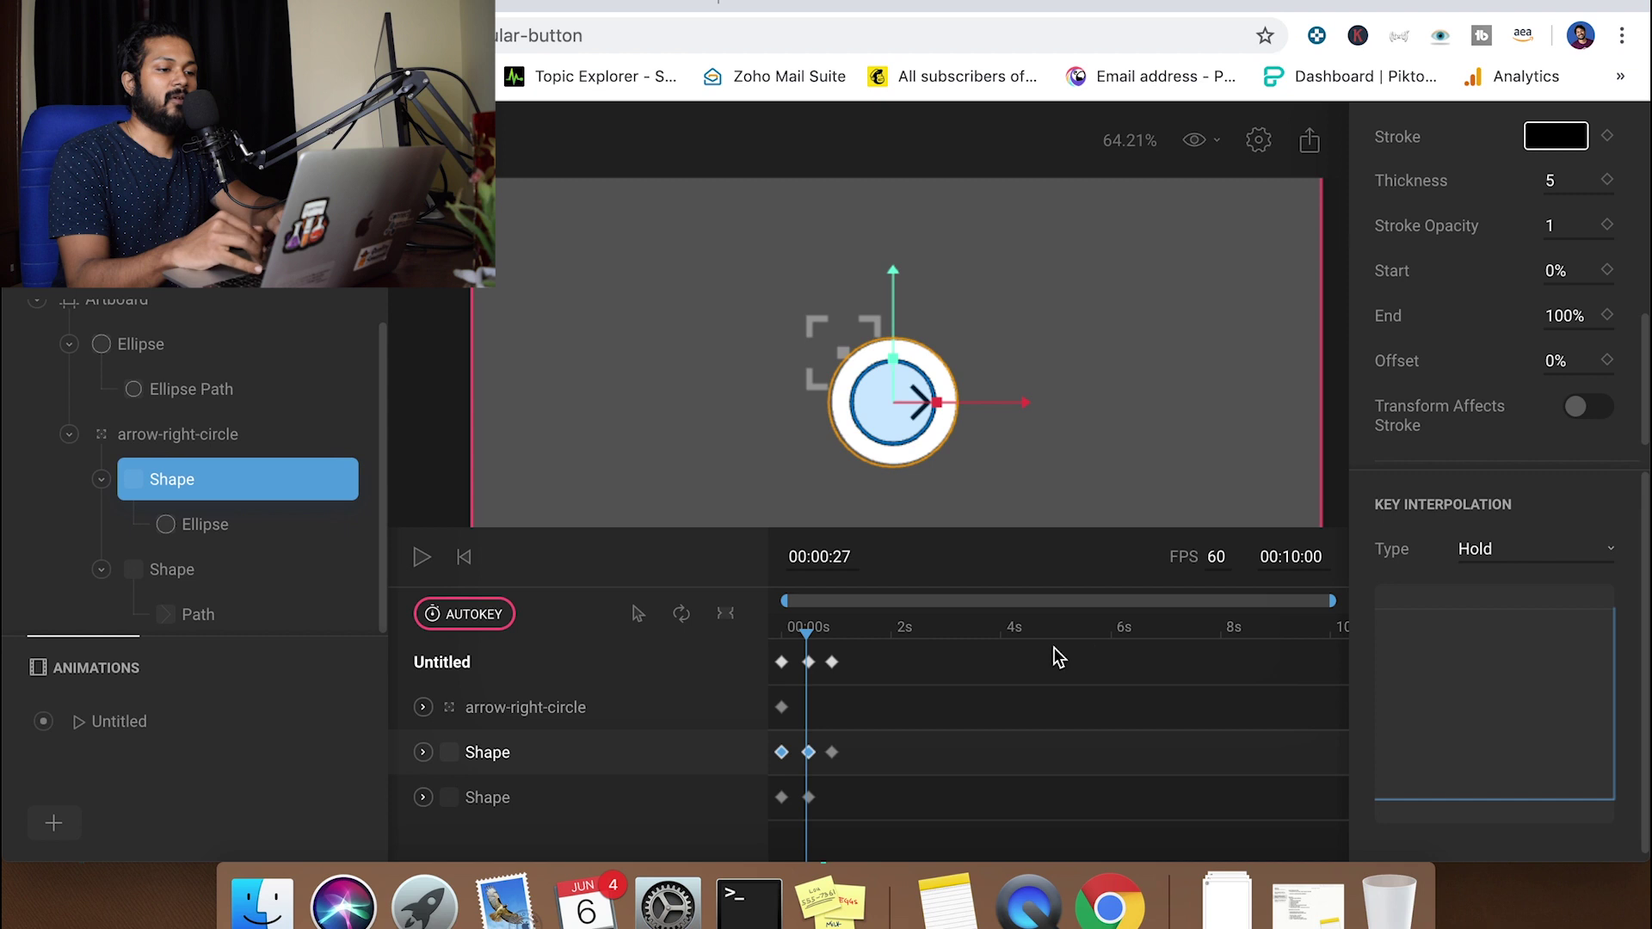
left_click(832, 752)
left_click(1535, 554)
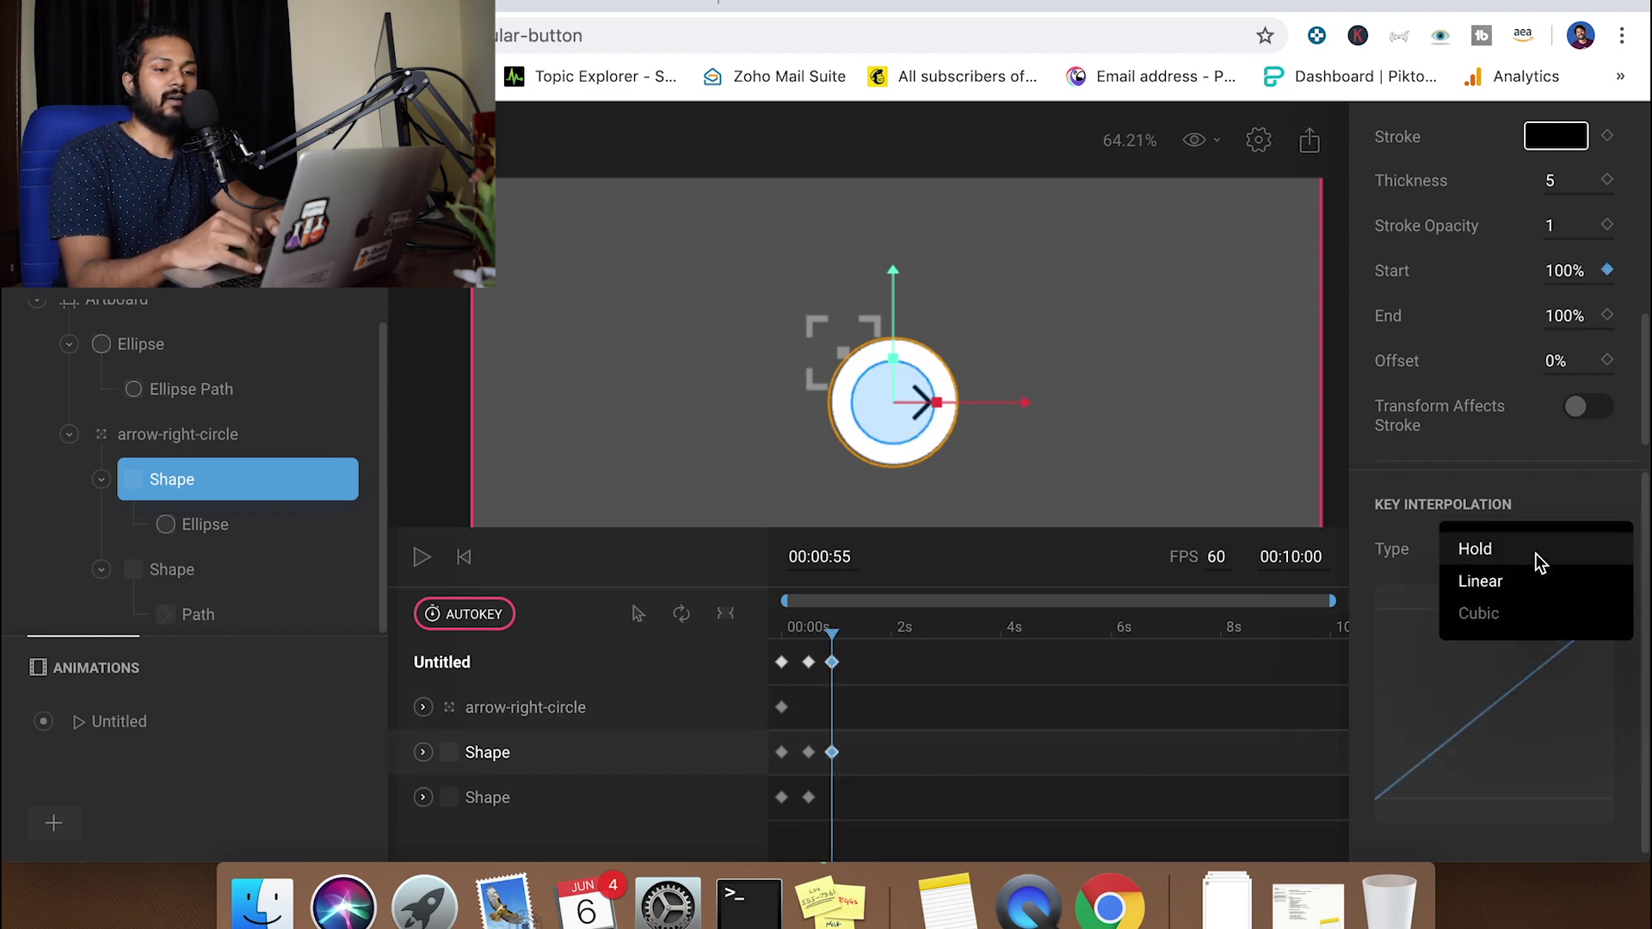
left_click(1530, 551)
left_click(809, 753)
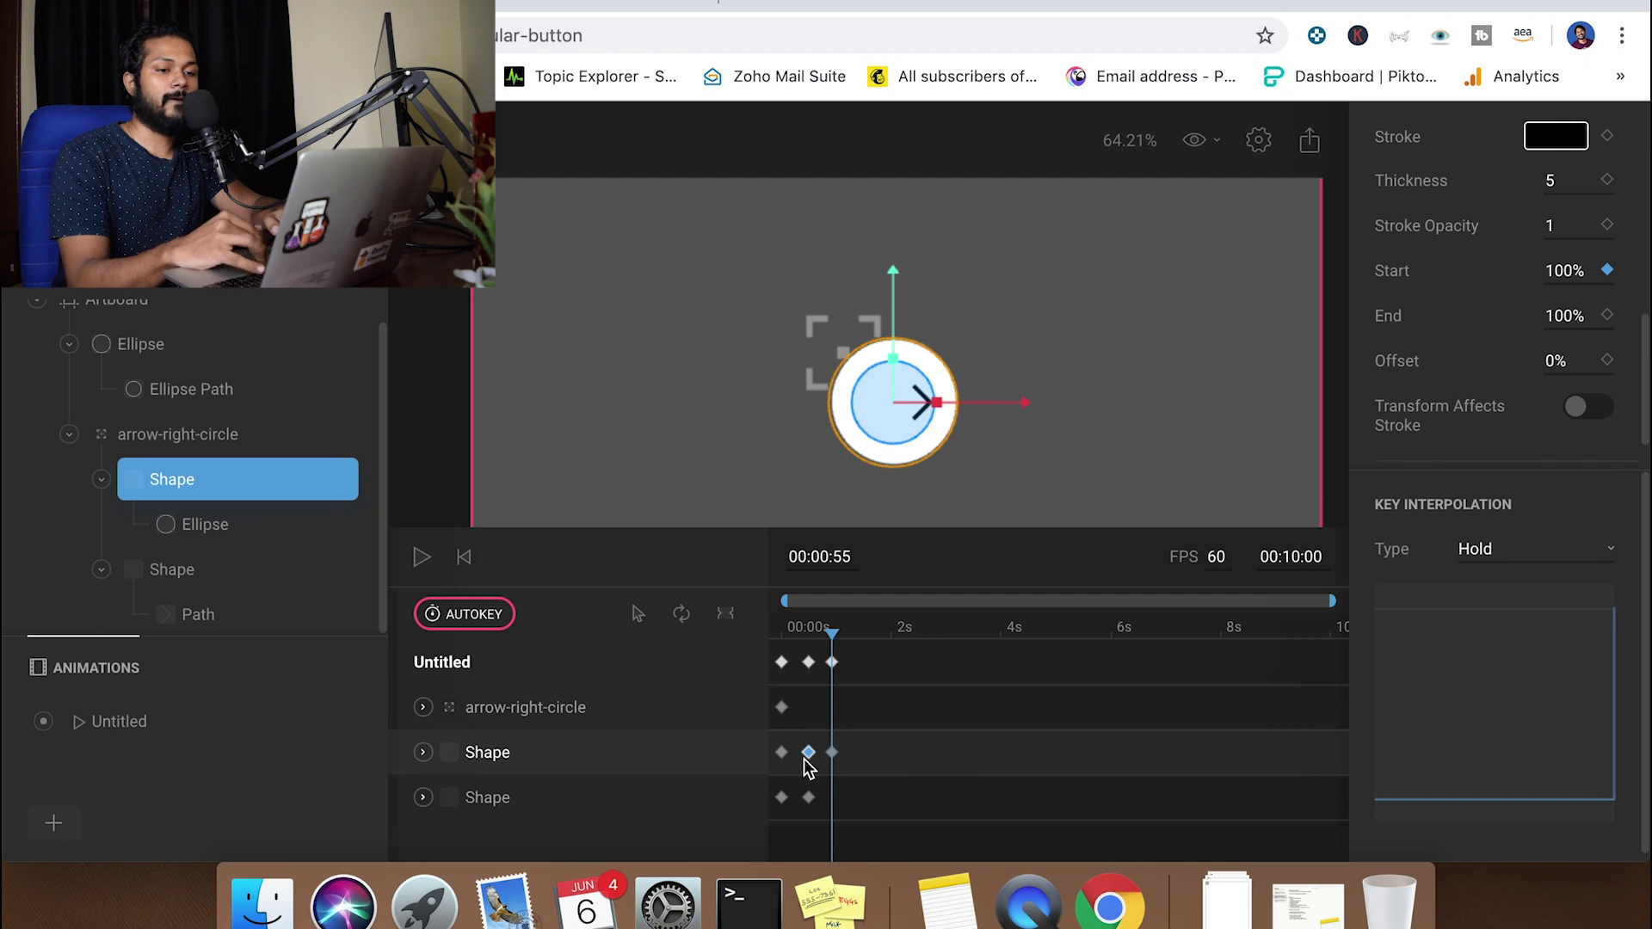
left_click(1515, 548)
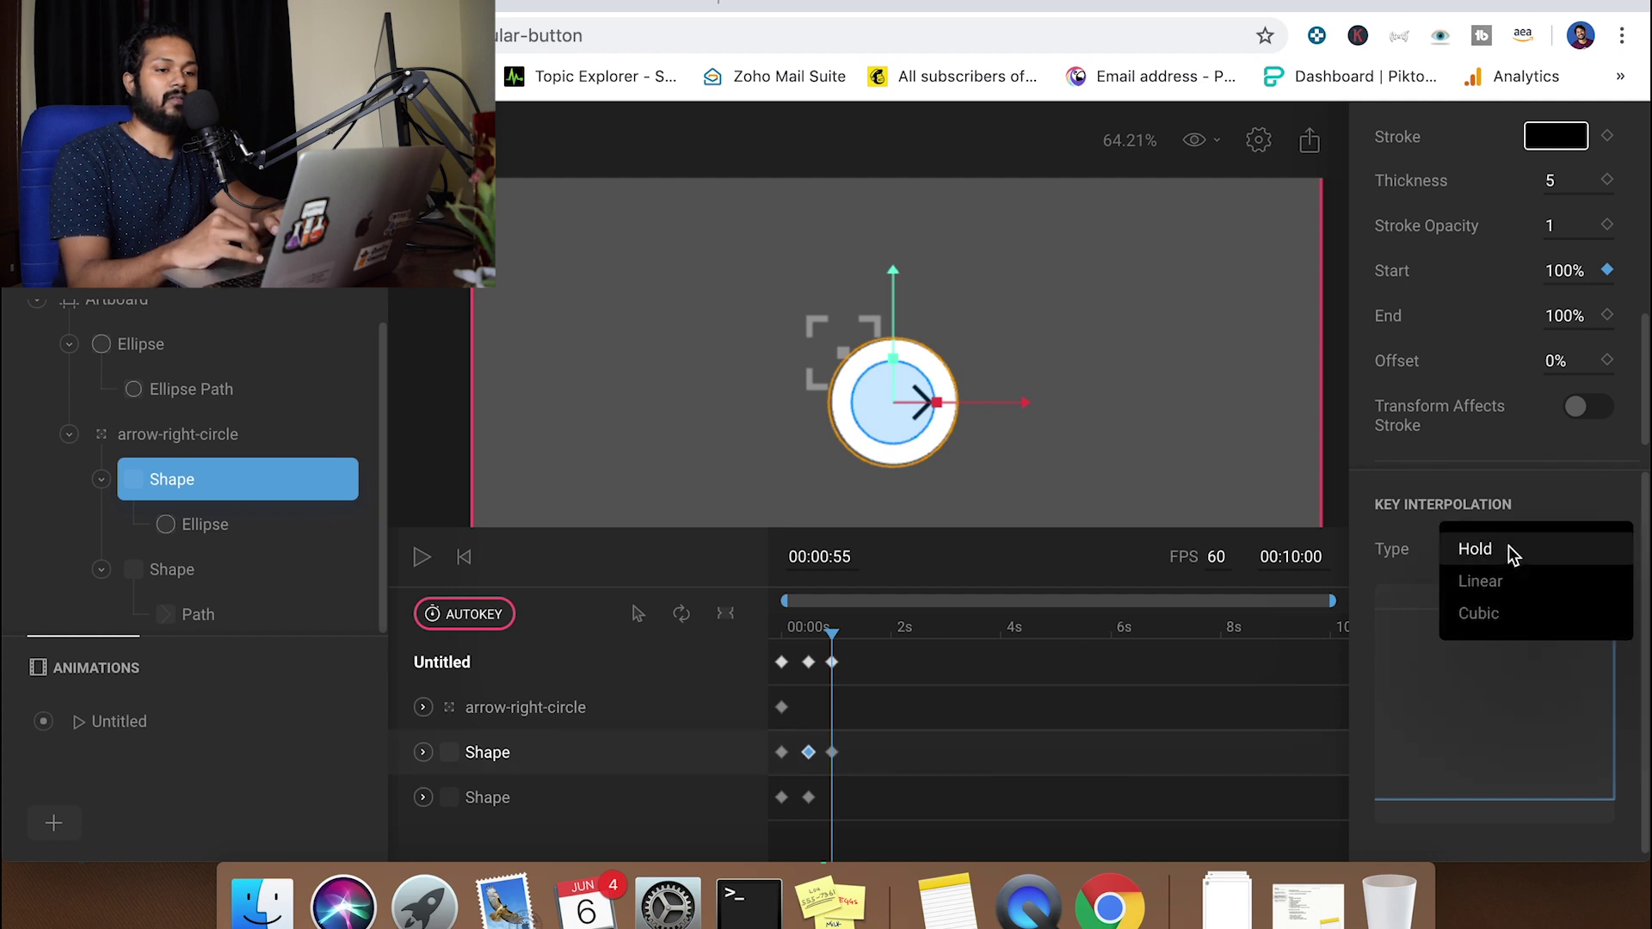
left_click(1501, 581)
Play the animation, then switch the circle's first keyframe to Linear interpolation and replay
left_click_drag(836, 641, 748, 638)
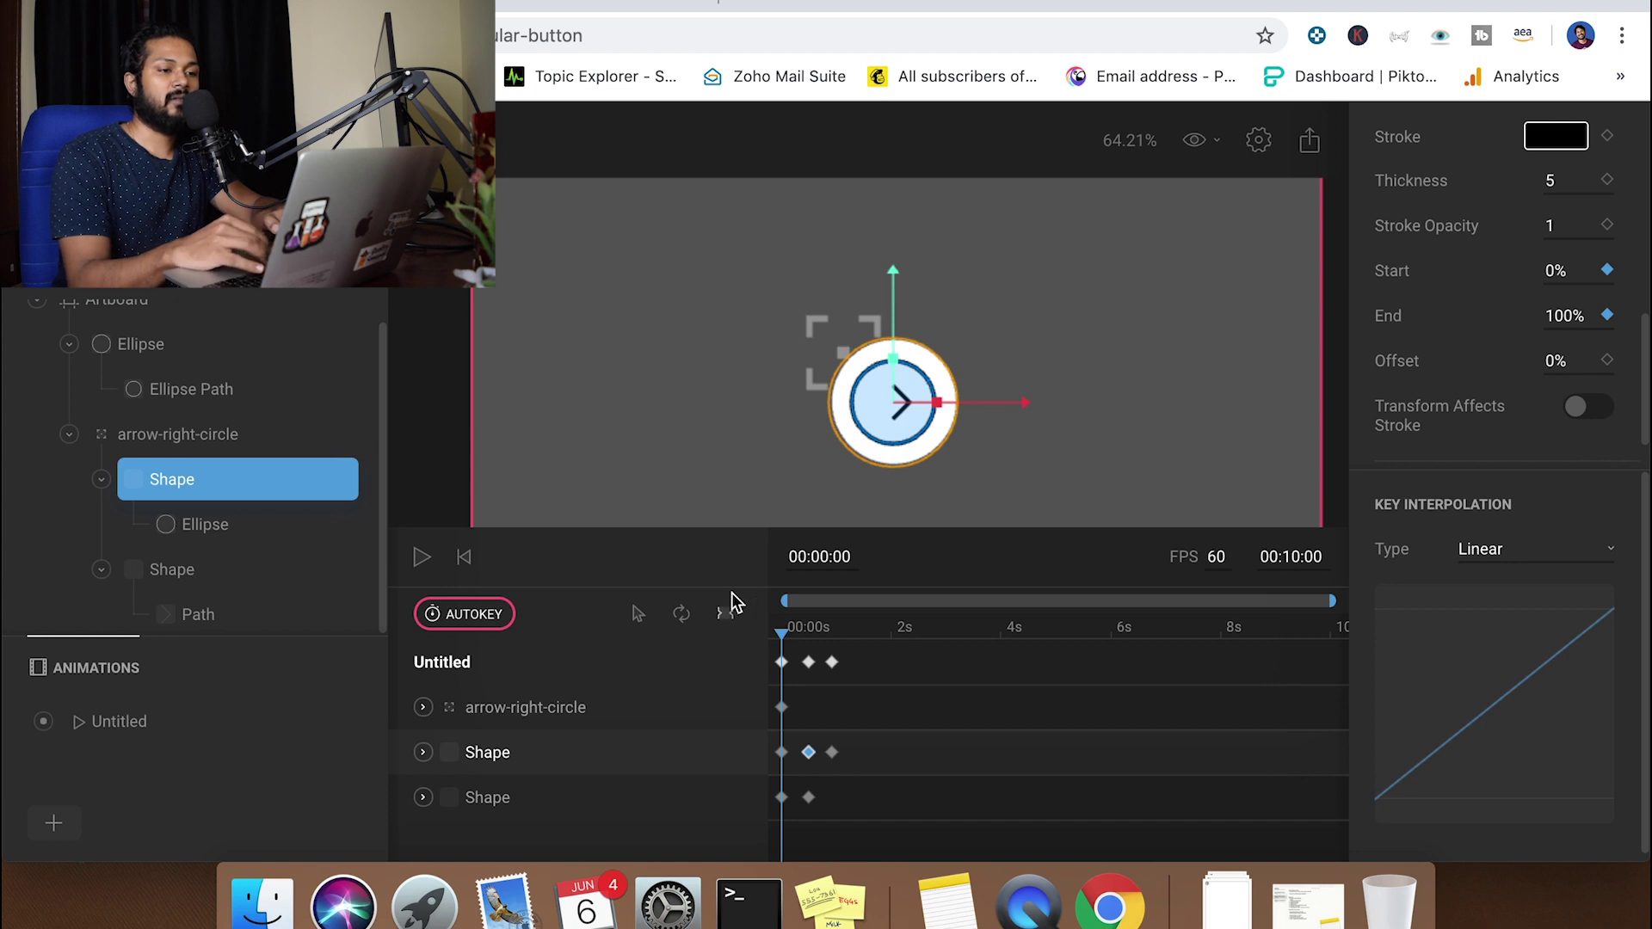
key("space")
key("space")
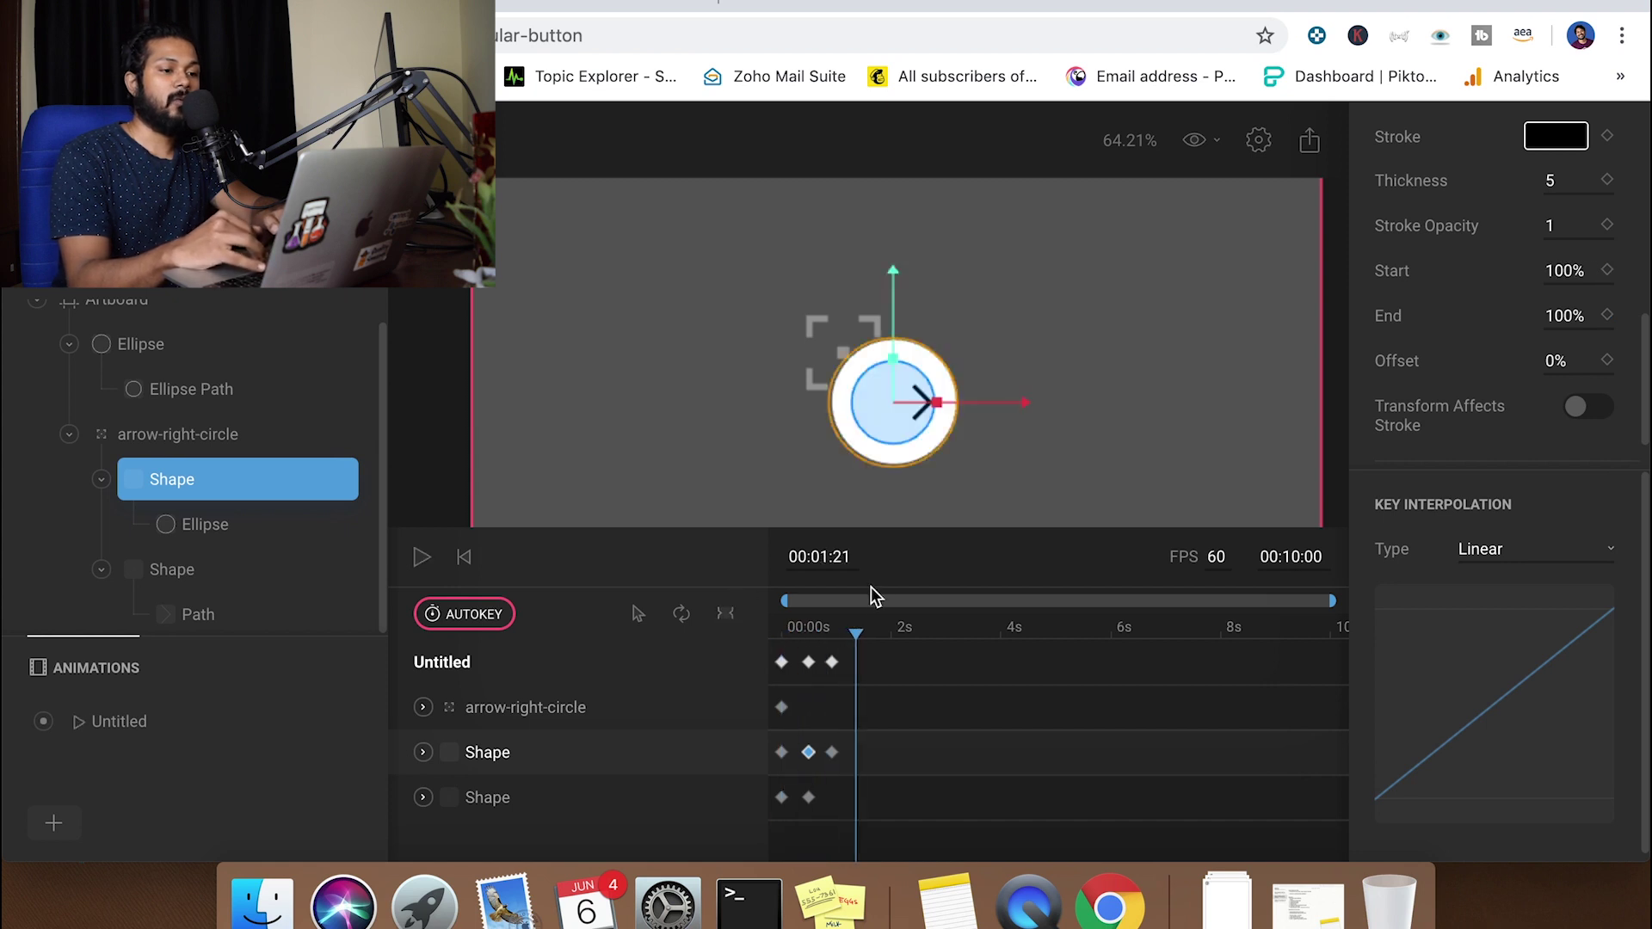
left_click_drag(863, 643, 768, 633)
key("space")
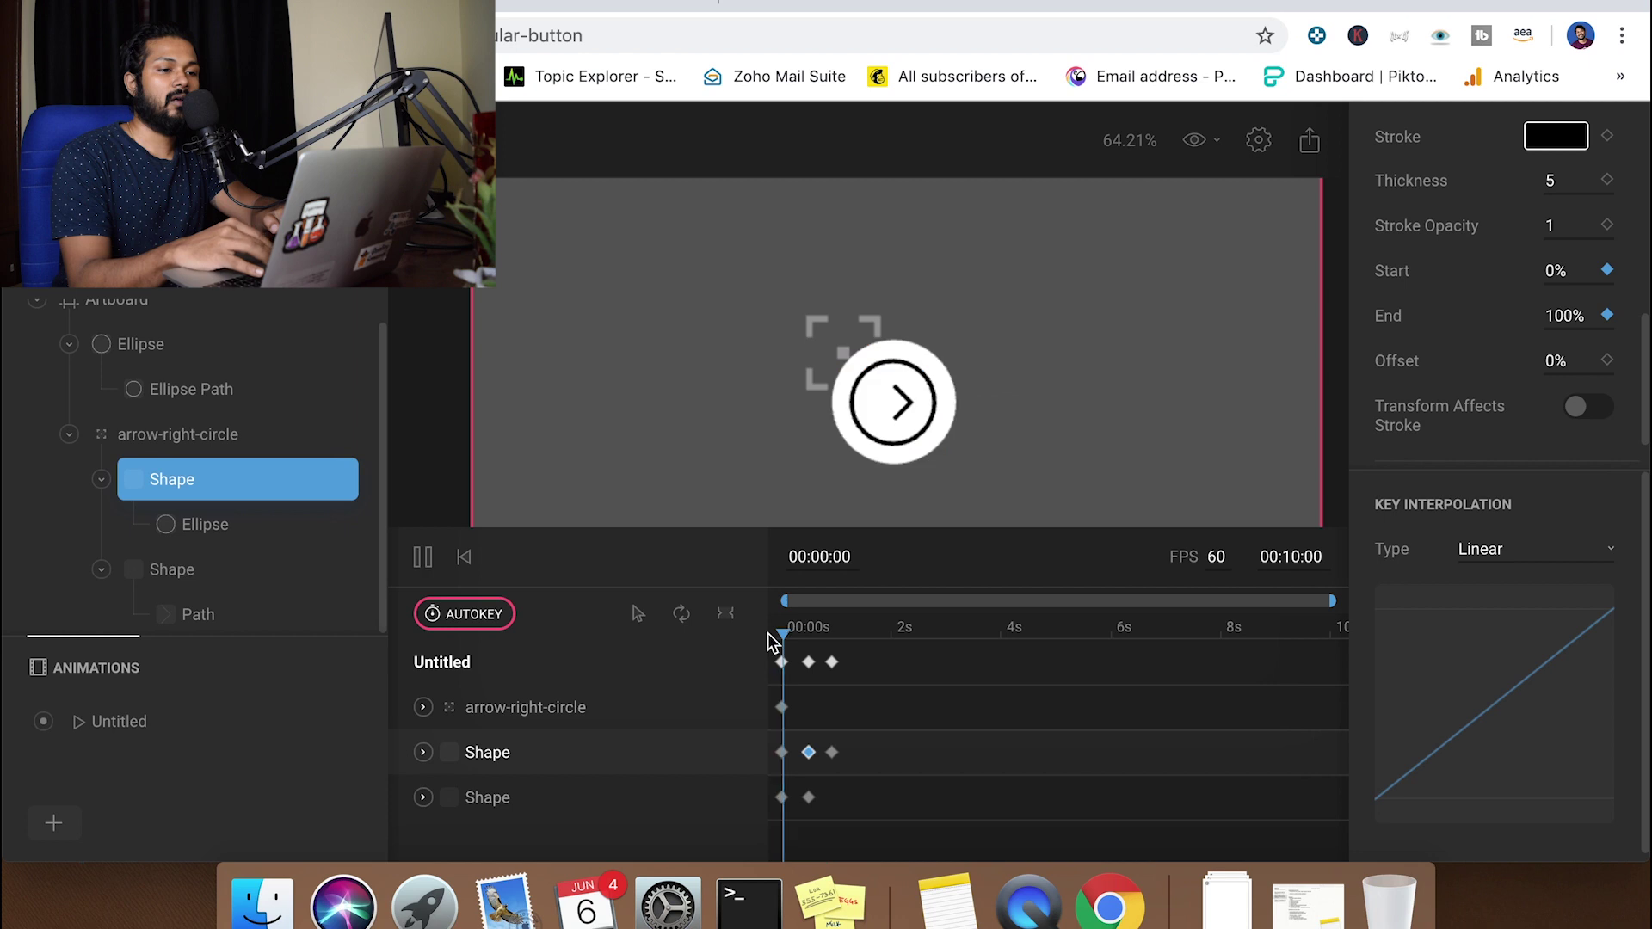
key("space")
mouse_move(768, 634)
left_mouse_down()
mouse_move(830, 634)
mouse_move(776, 634)
left_mouse_up()
left_click(781, 754)
left_click(1549, 549)
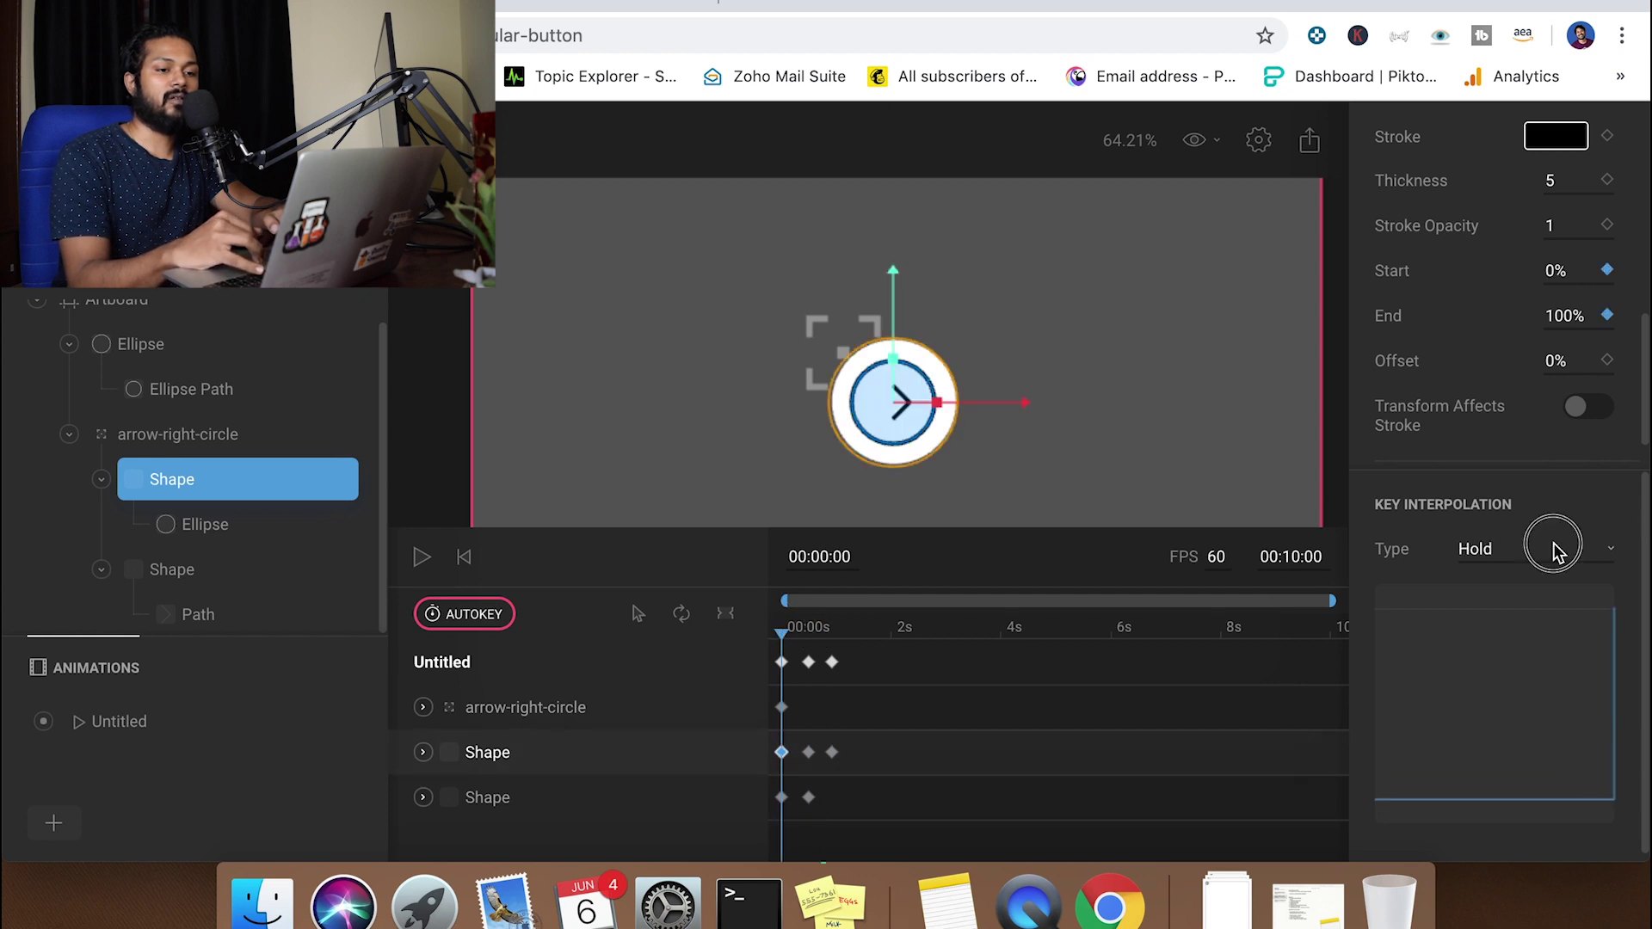
left_click(1539, 582)
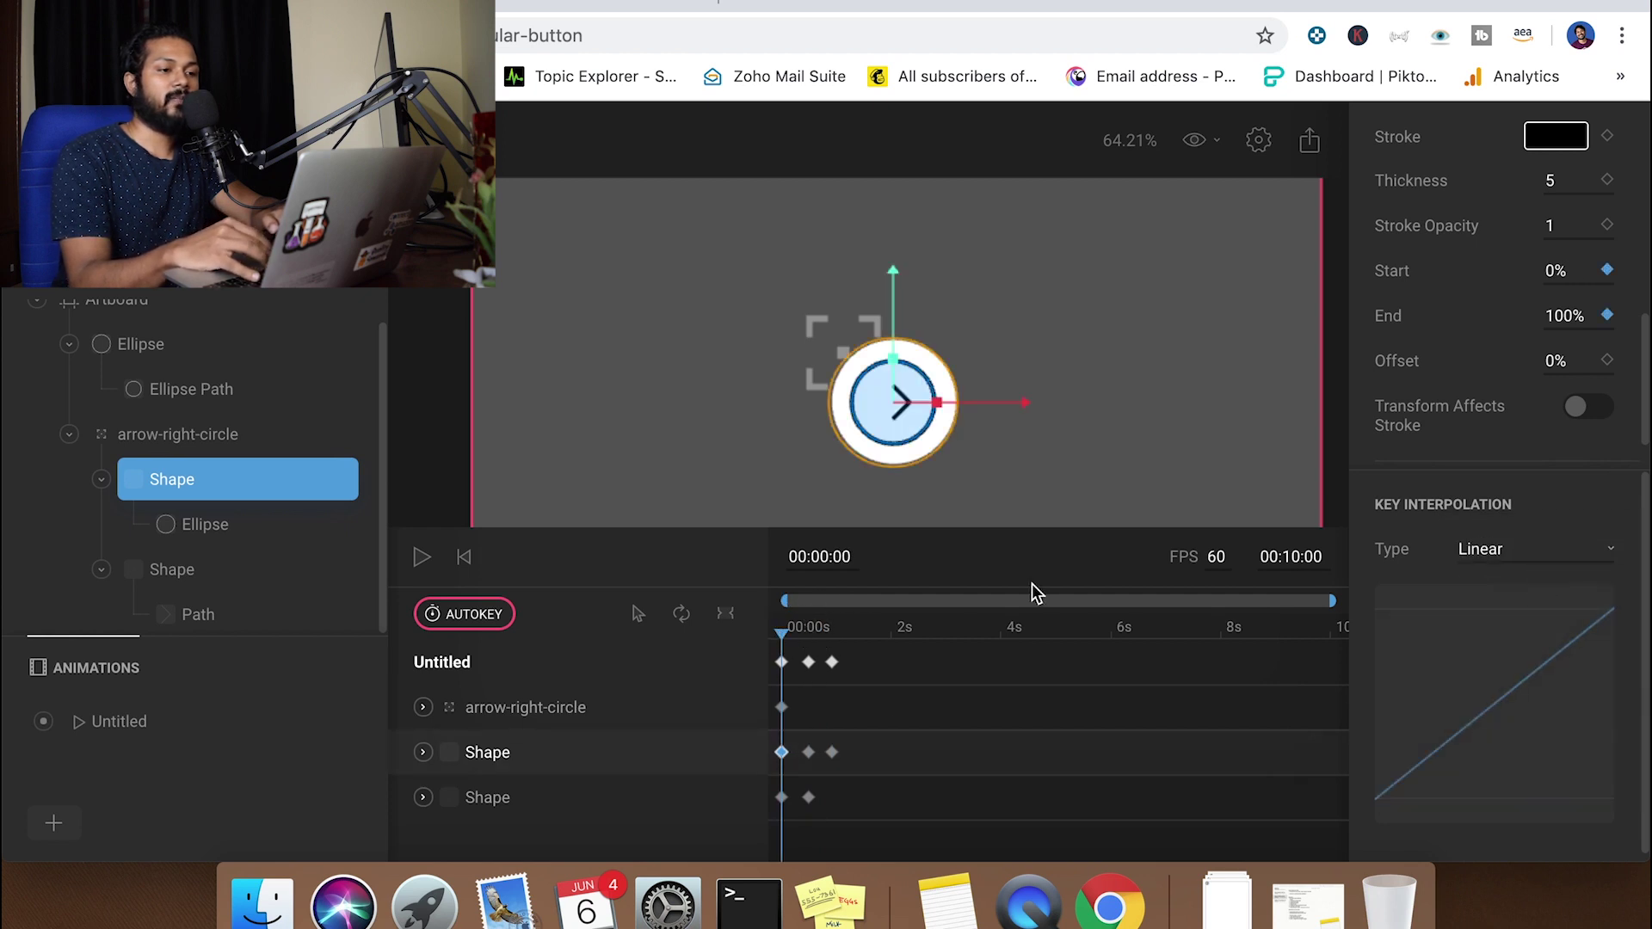
key("space")
key("space")
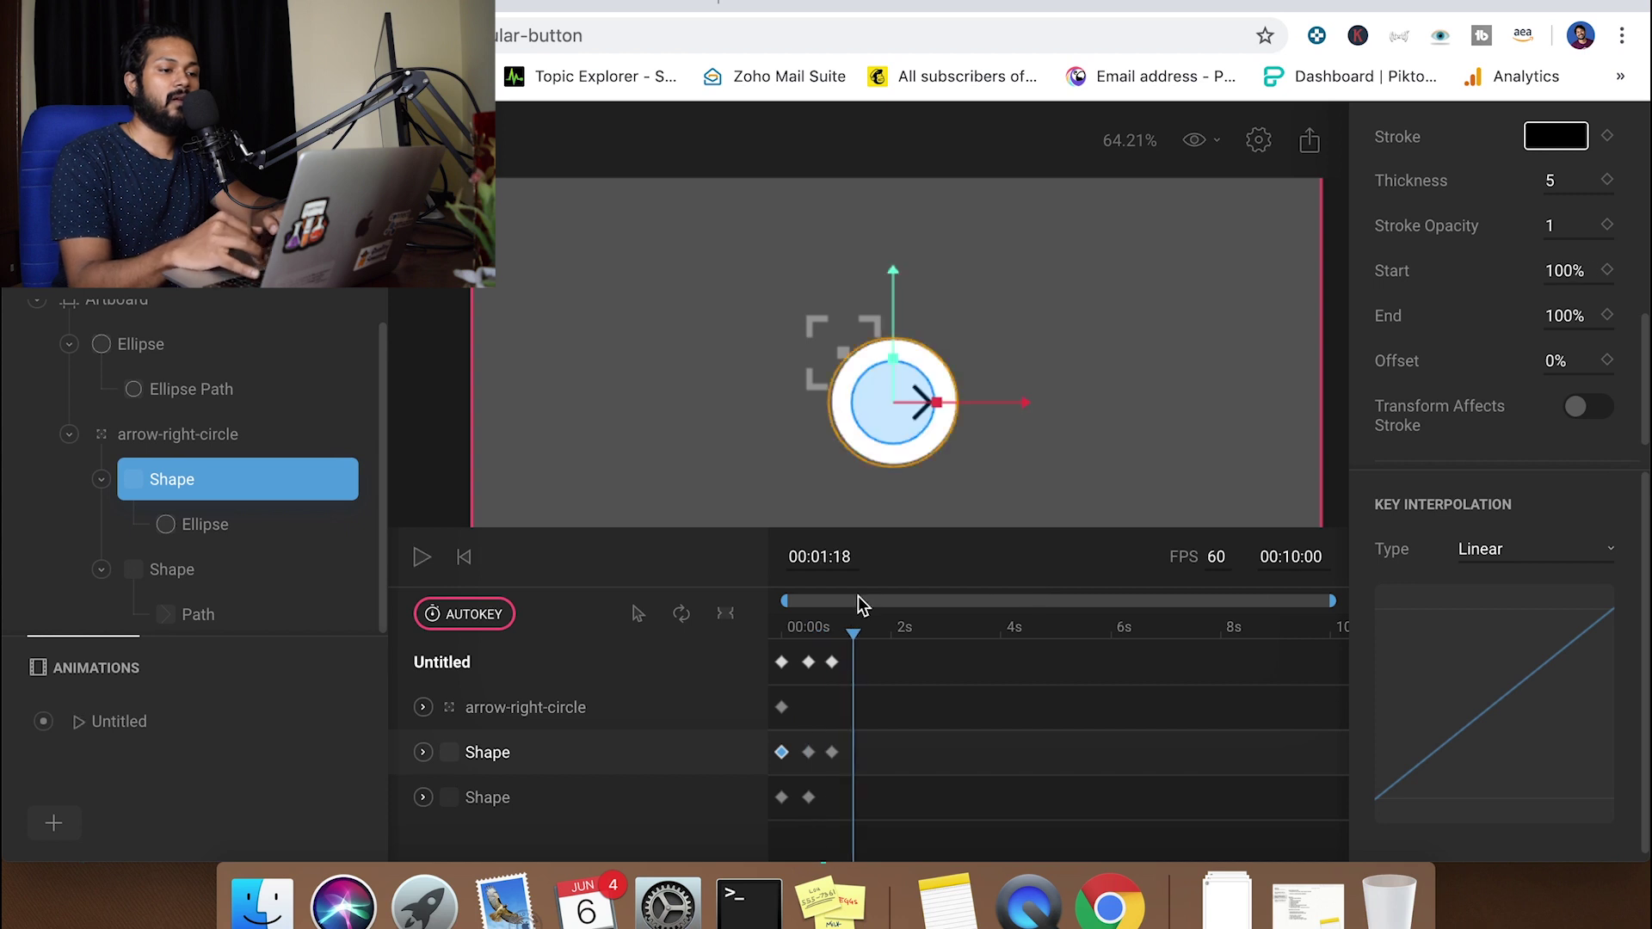
Switch the circle's middle keyframe back to Hold and play the animation to compare
mouse_move(855, 627)
left_mouse_down()
mouse_move(767, 635)
mouse_move(814, 650)
left_mouse_up()
left_click(808, 752)
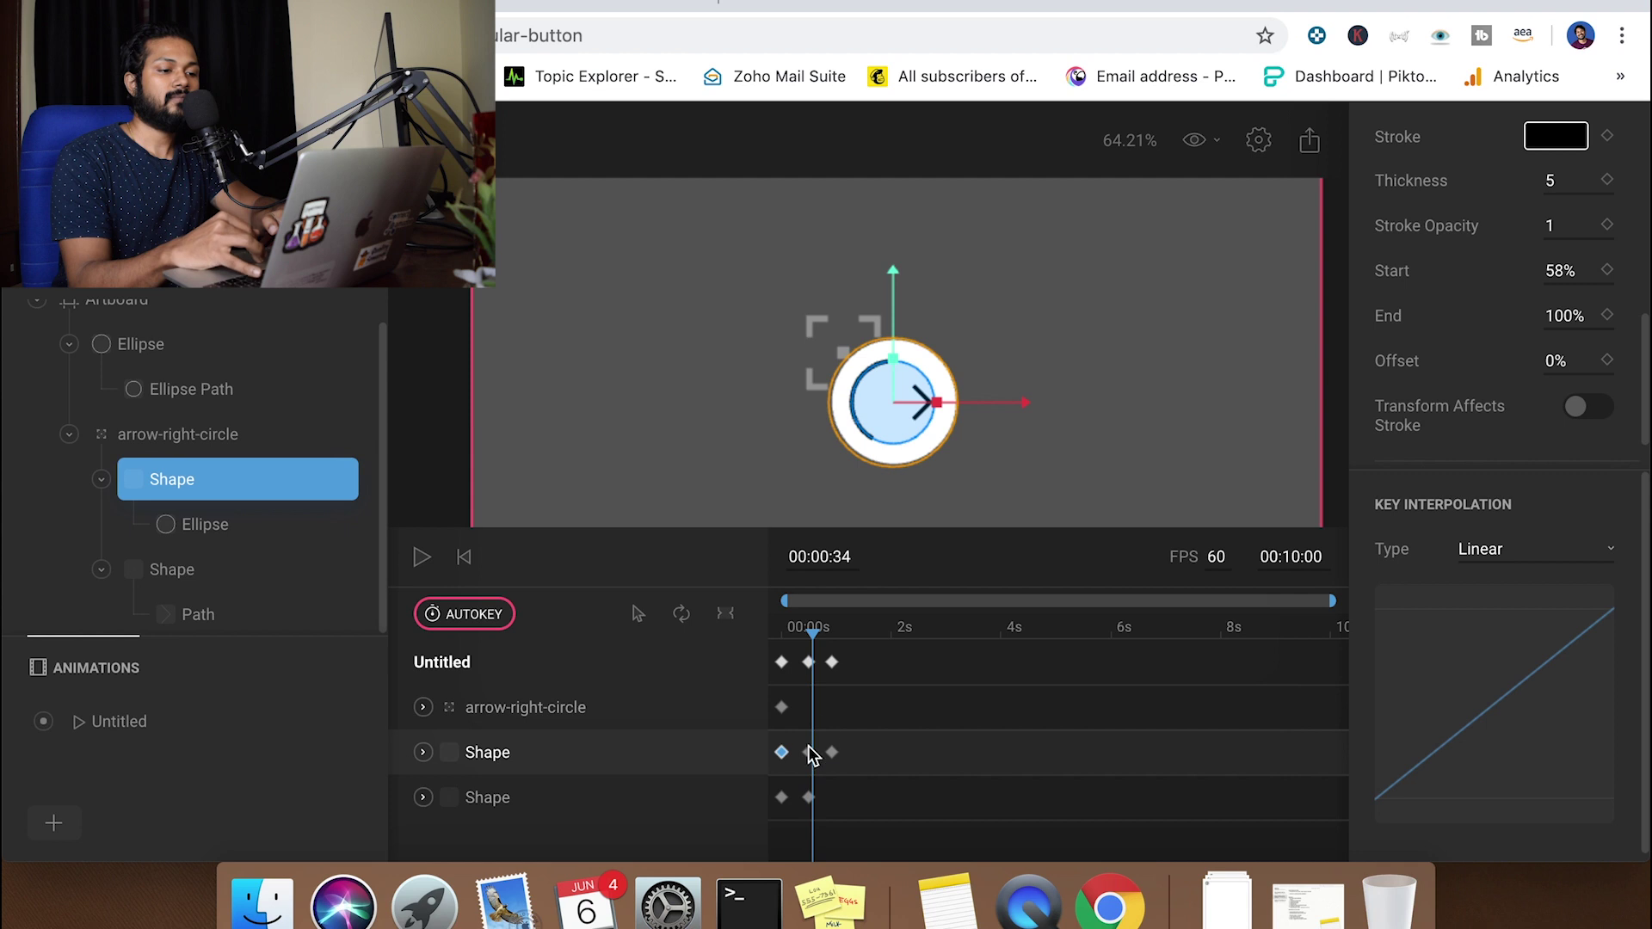
left_click(833, 753)
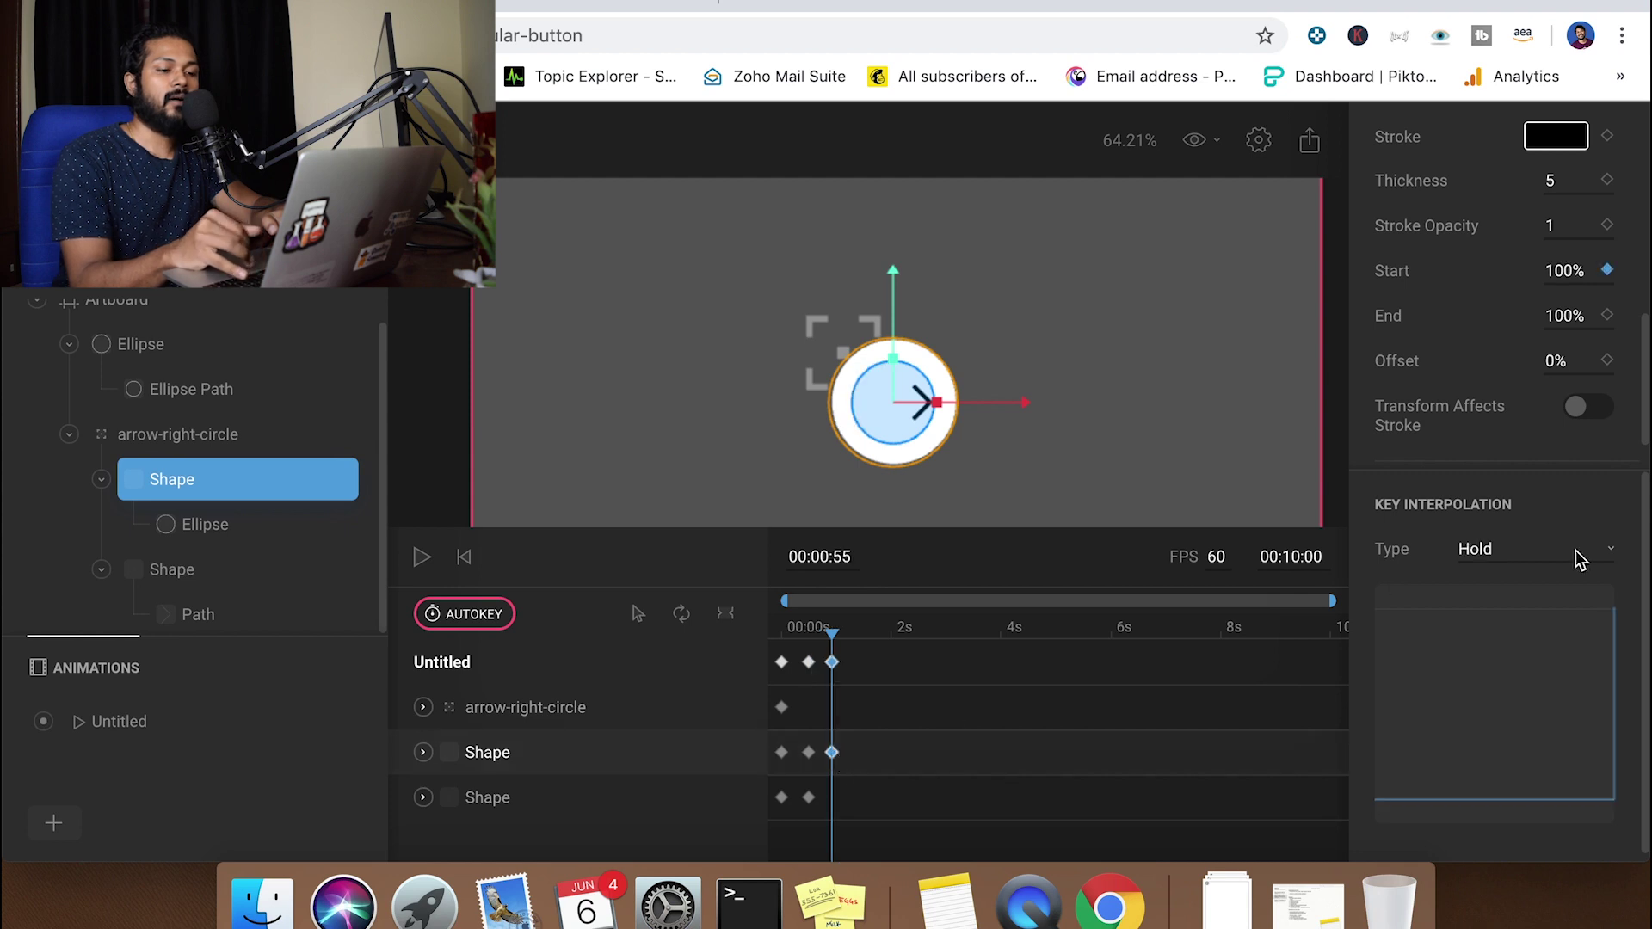
left_click(809, 752)
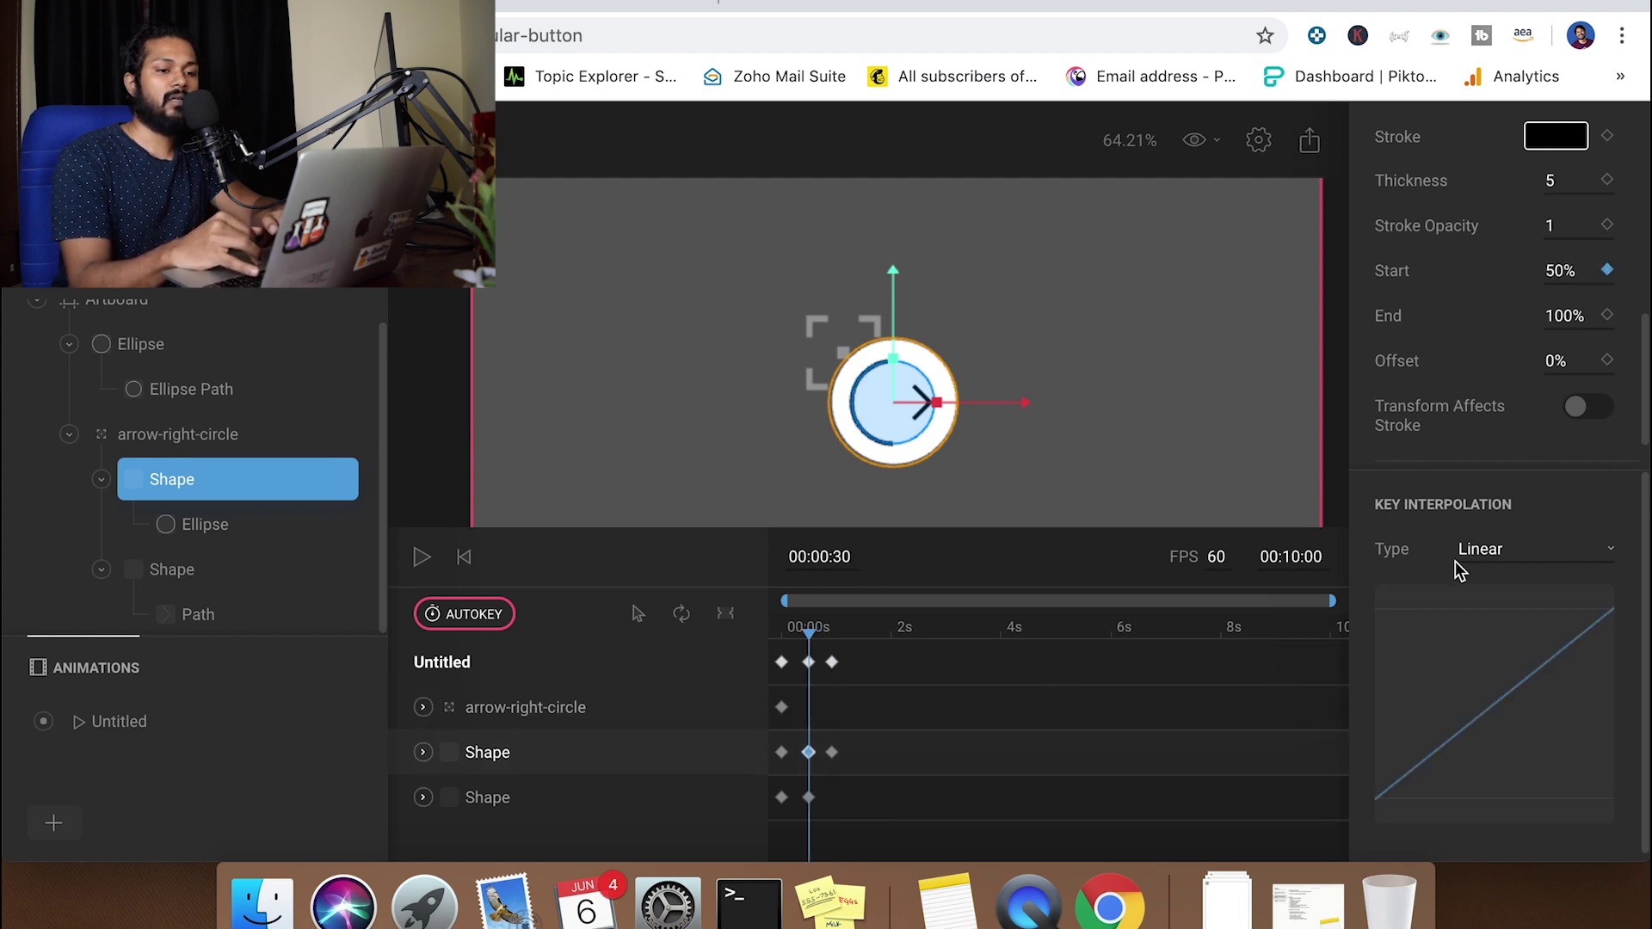
left_click(1505, 555)
left_click(1505, 560)
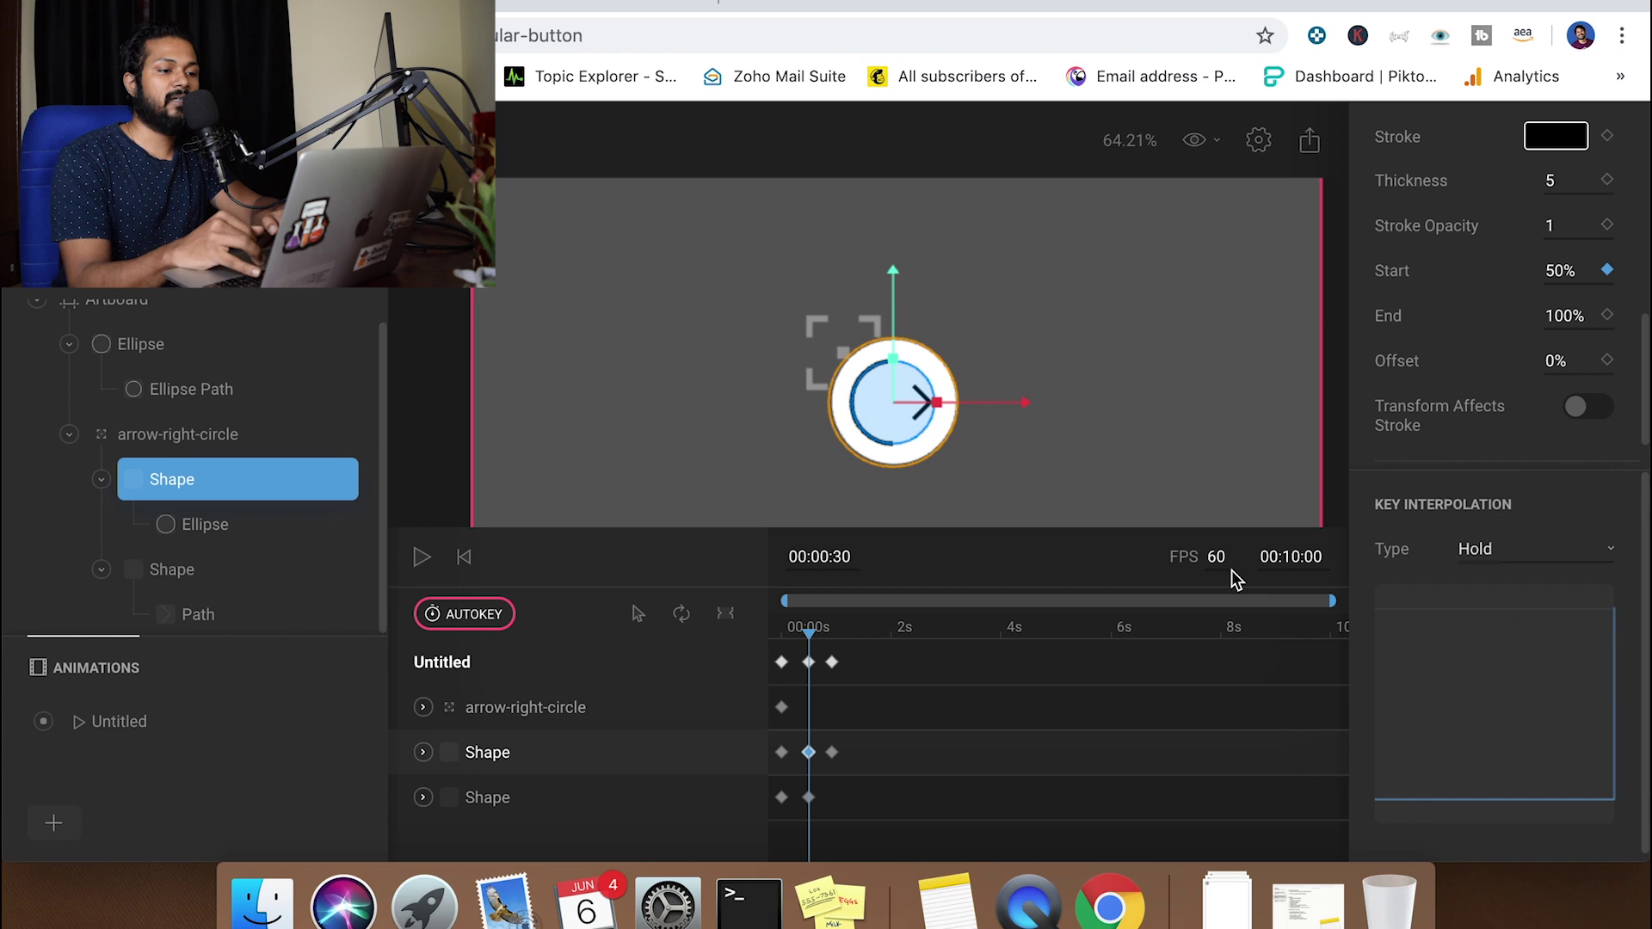
left_click(788, 638)
key("space")
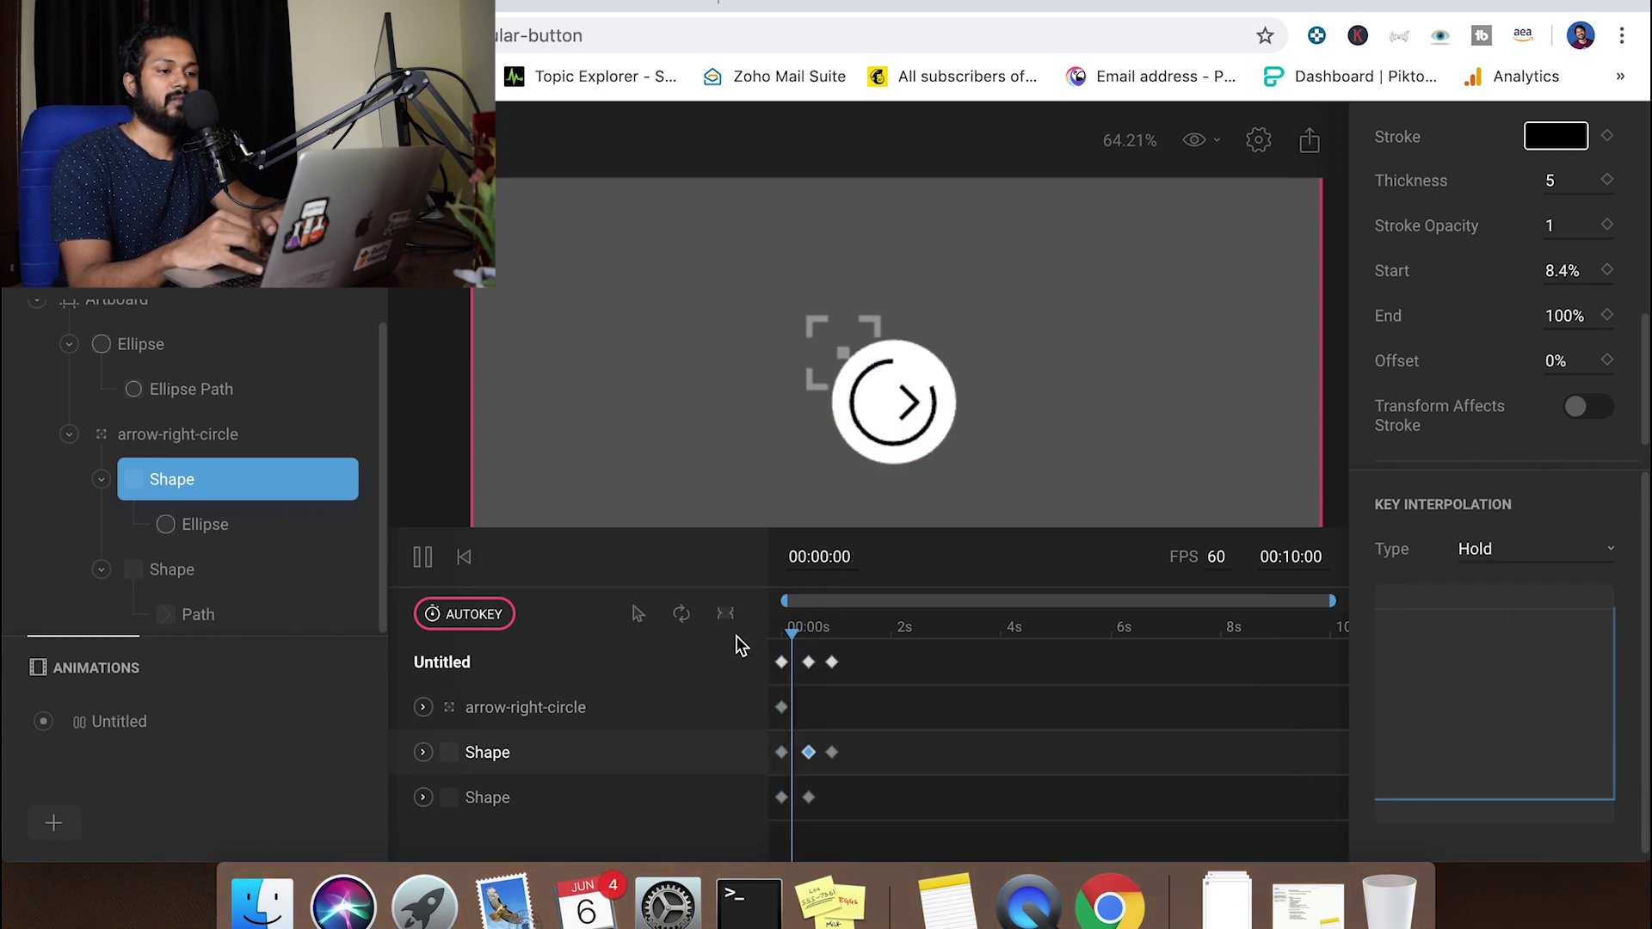
key("space")
left_click(868, 637)
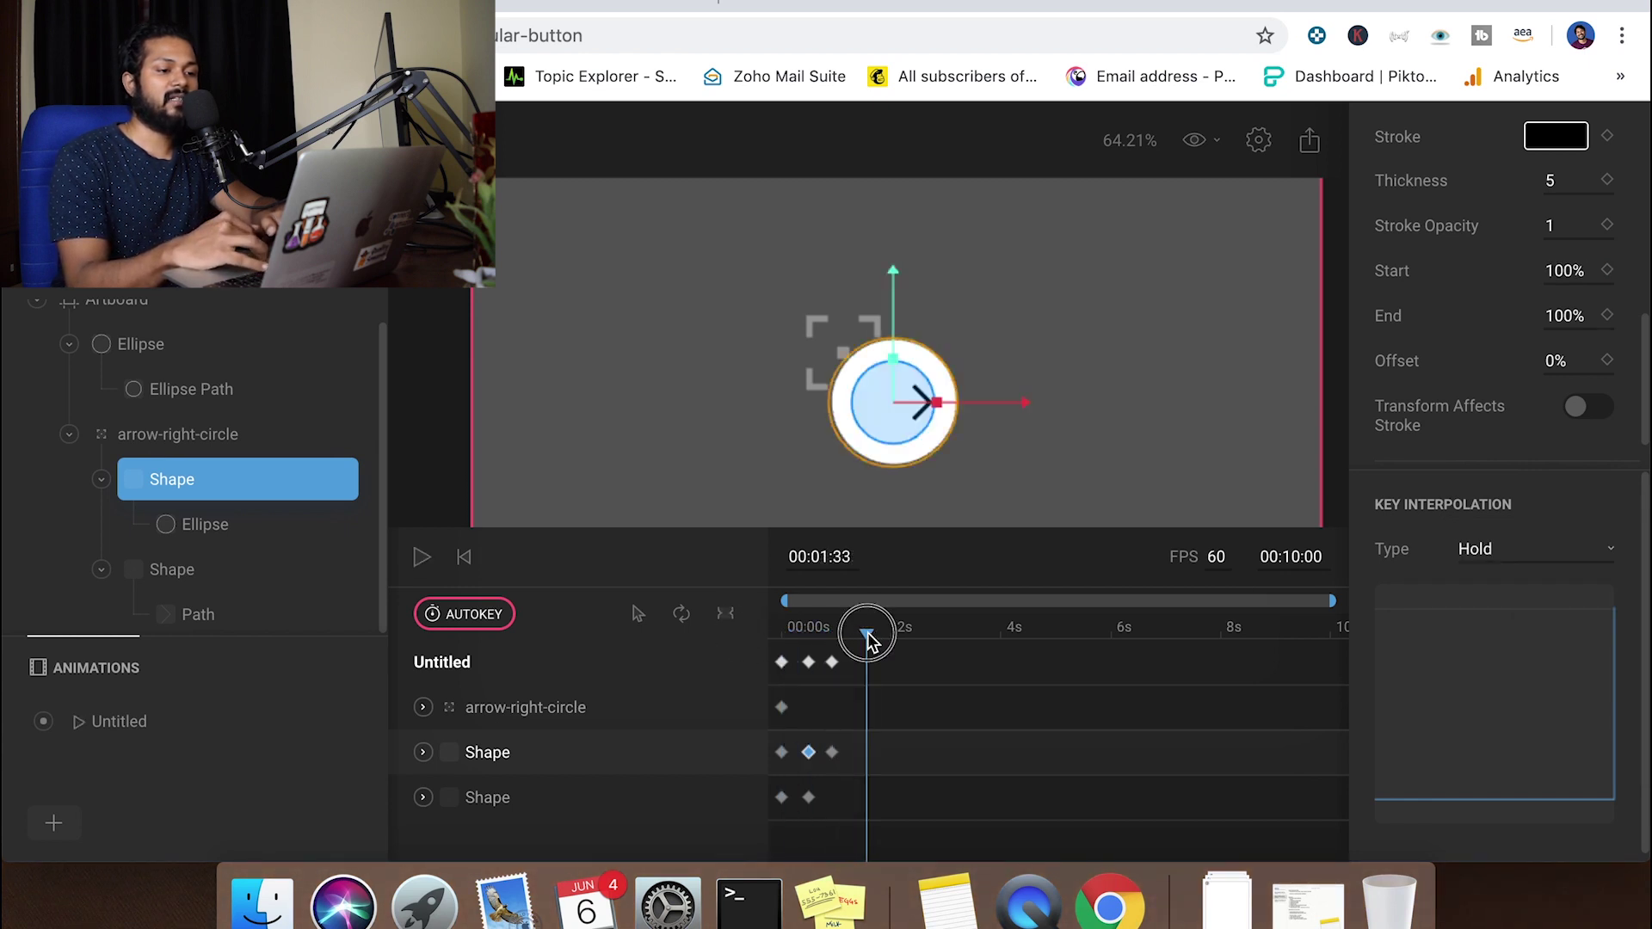
left_click_drag(868, 637, 726, 641)
key("space")
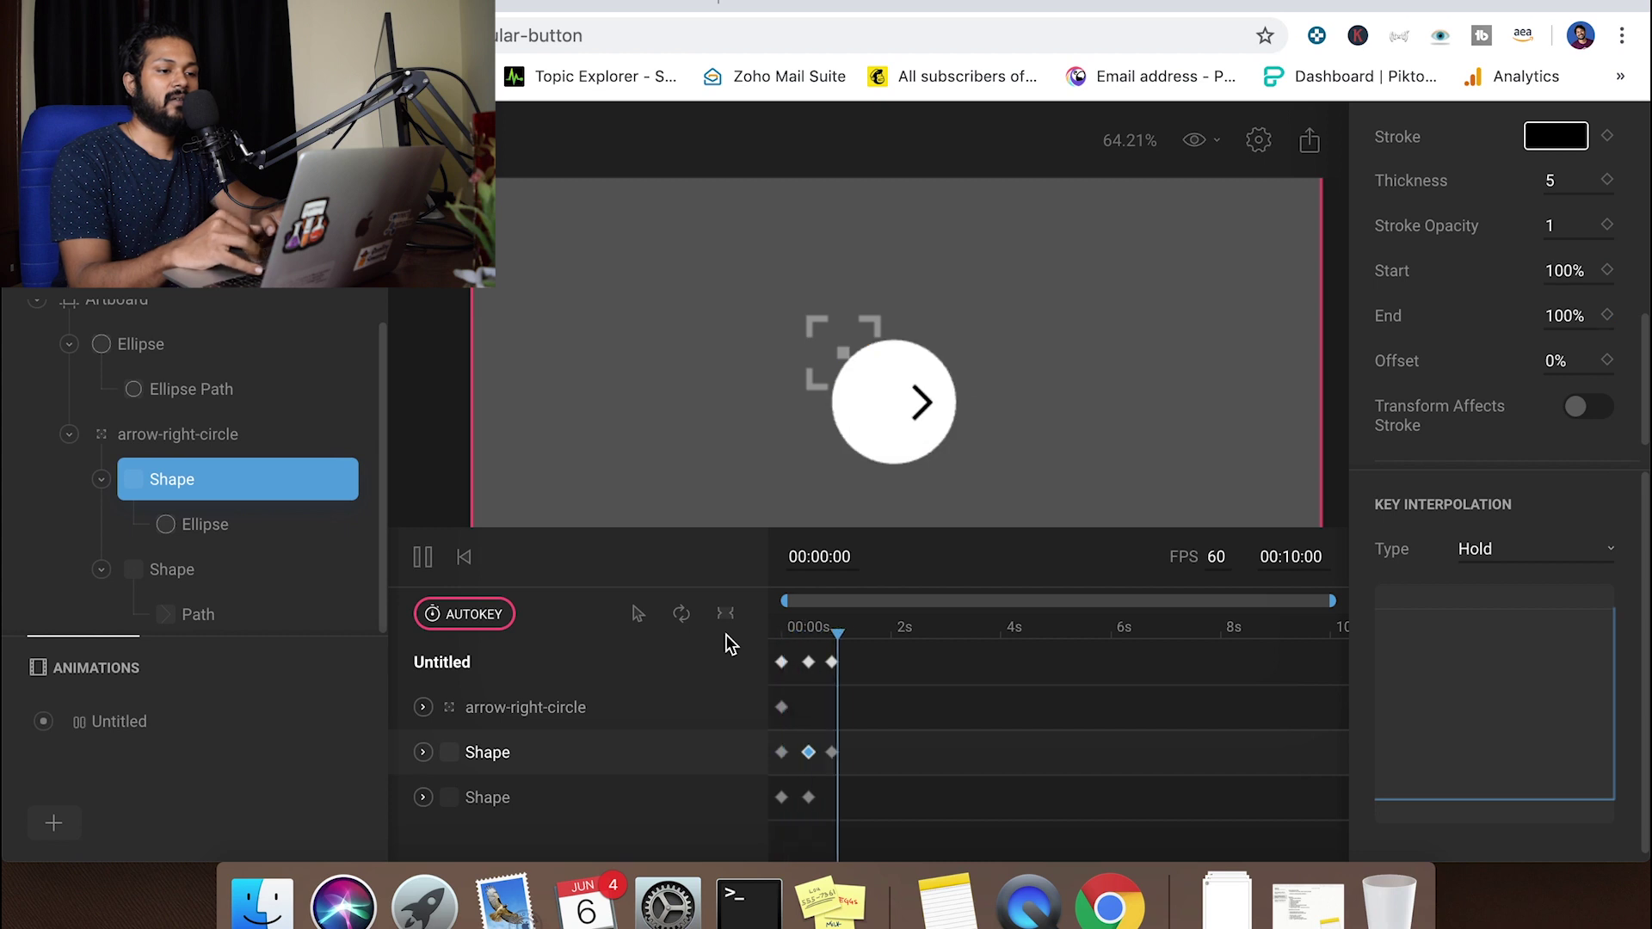
key("space")
left_click_drag(843, 637, 778, 637)
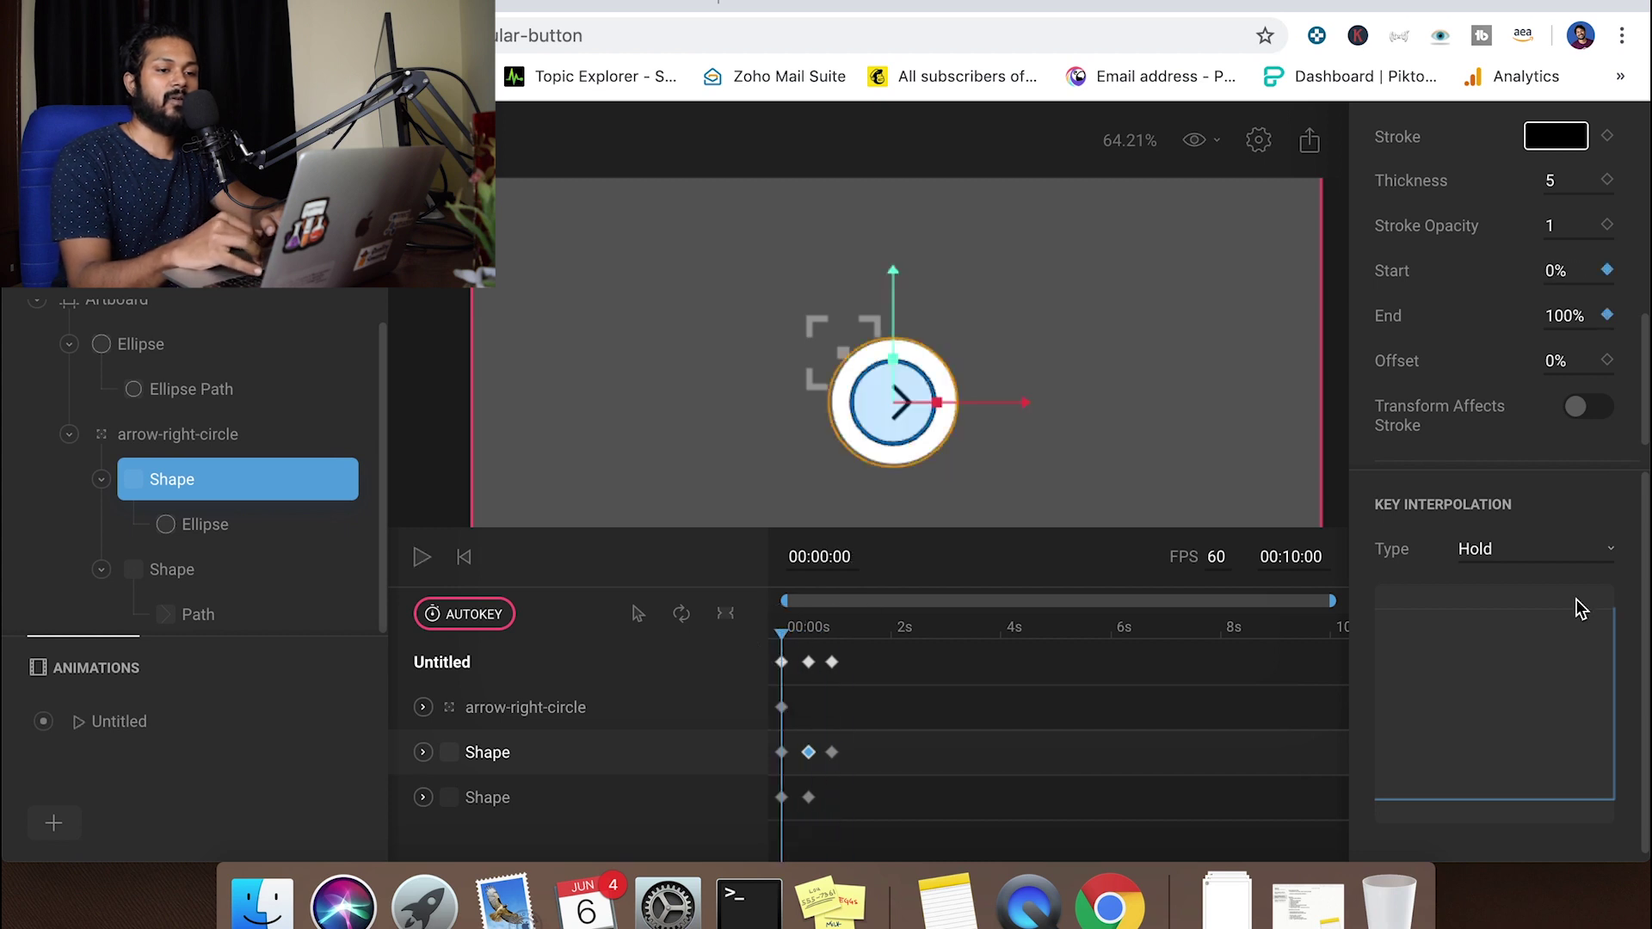
Change the keyframe easing to Cubic and replay the animation from the start
left_click(1548, 561)
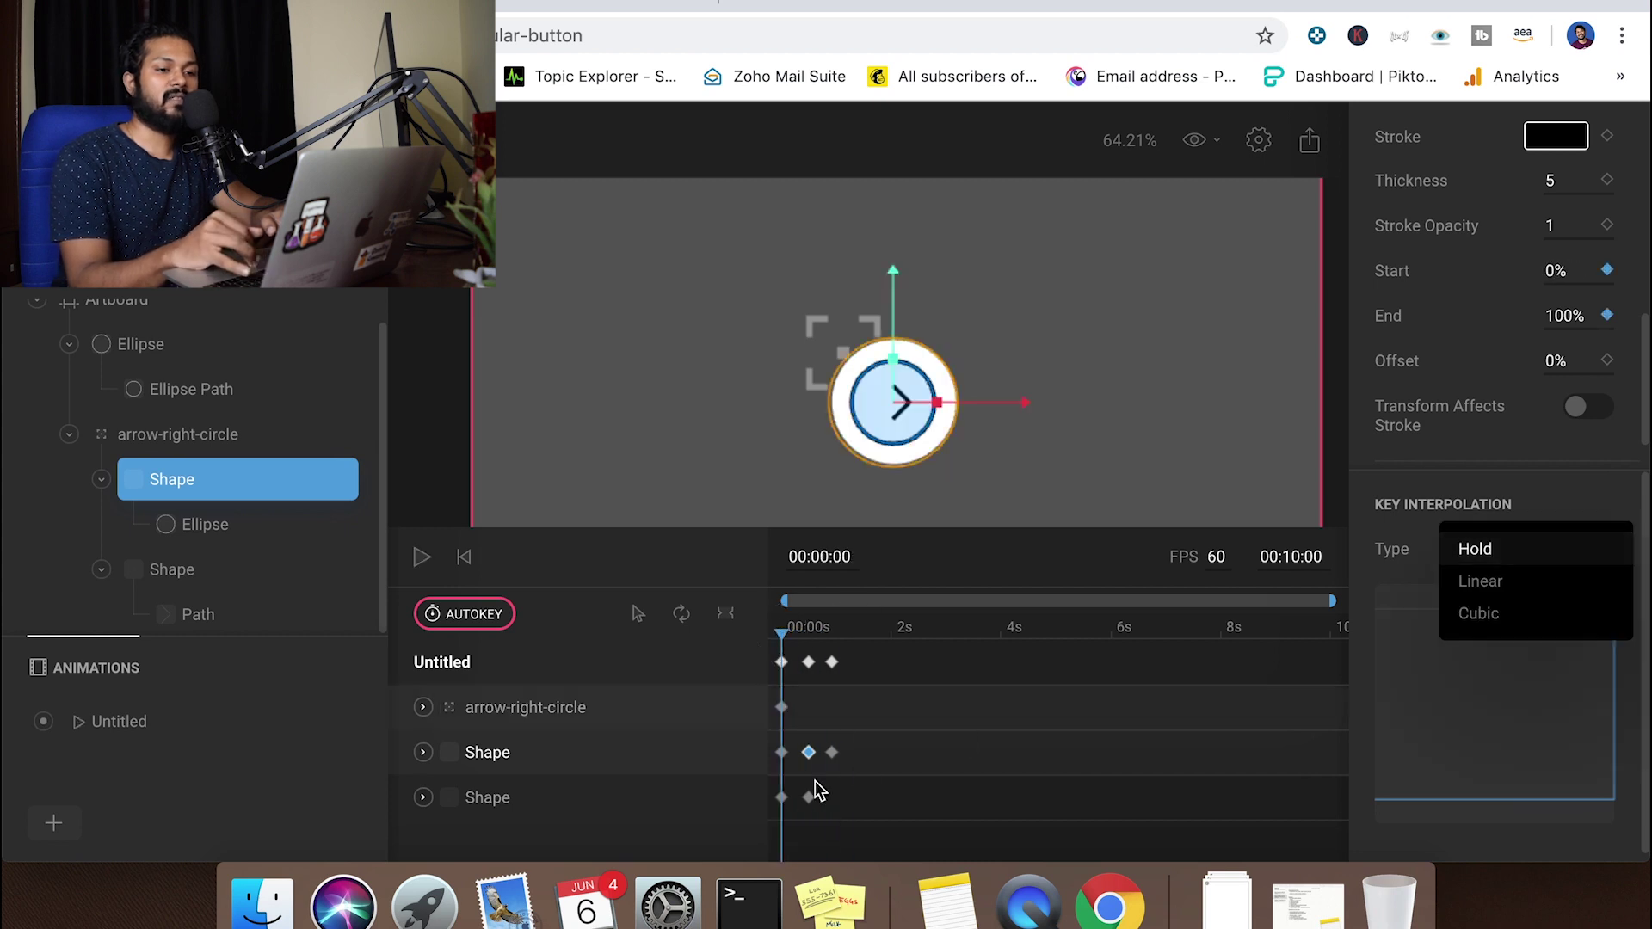
left_click(1516, 613)
key("space")
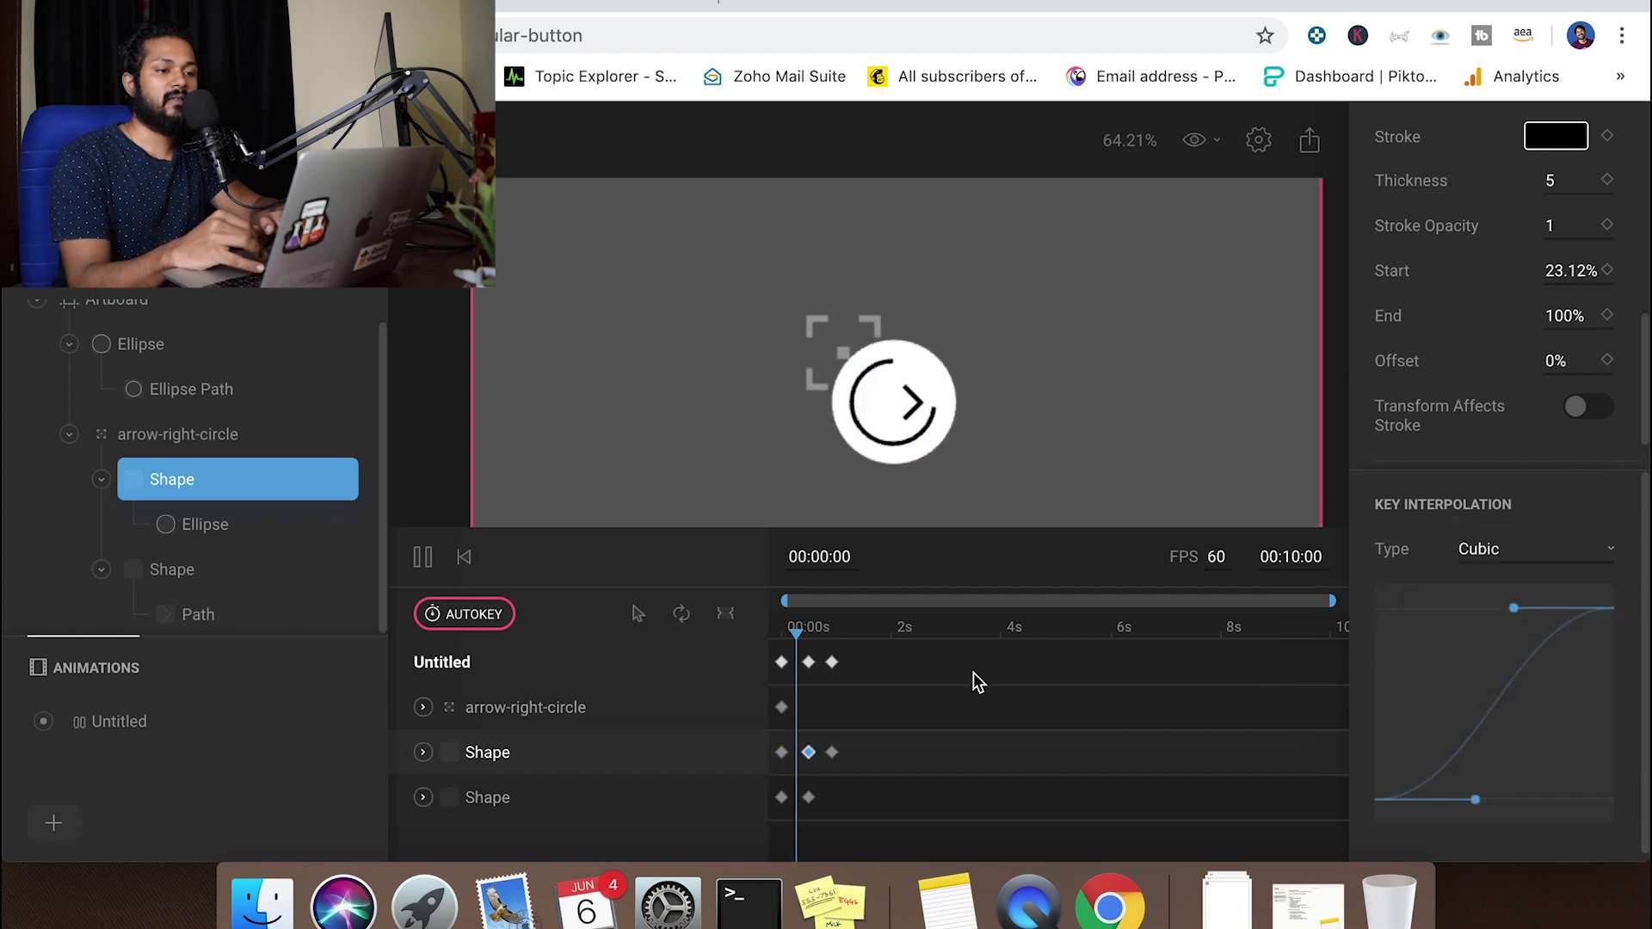
key("space")
left_click_drag(857, 629, 774, 627)
key("space")
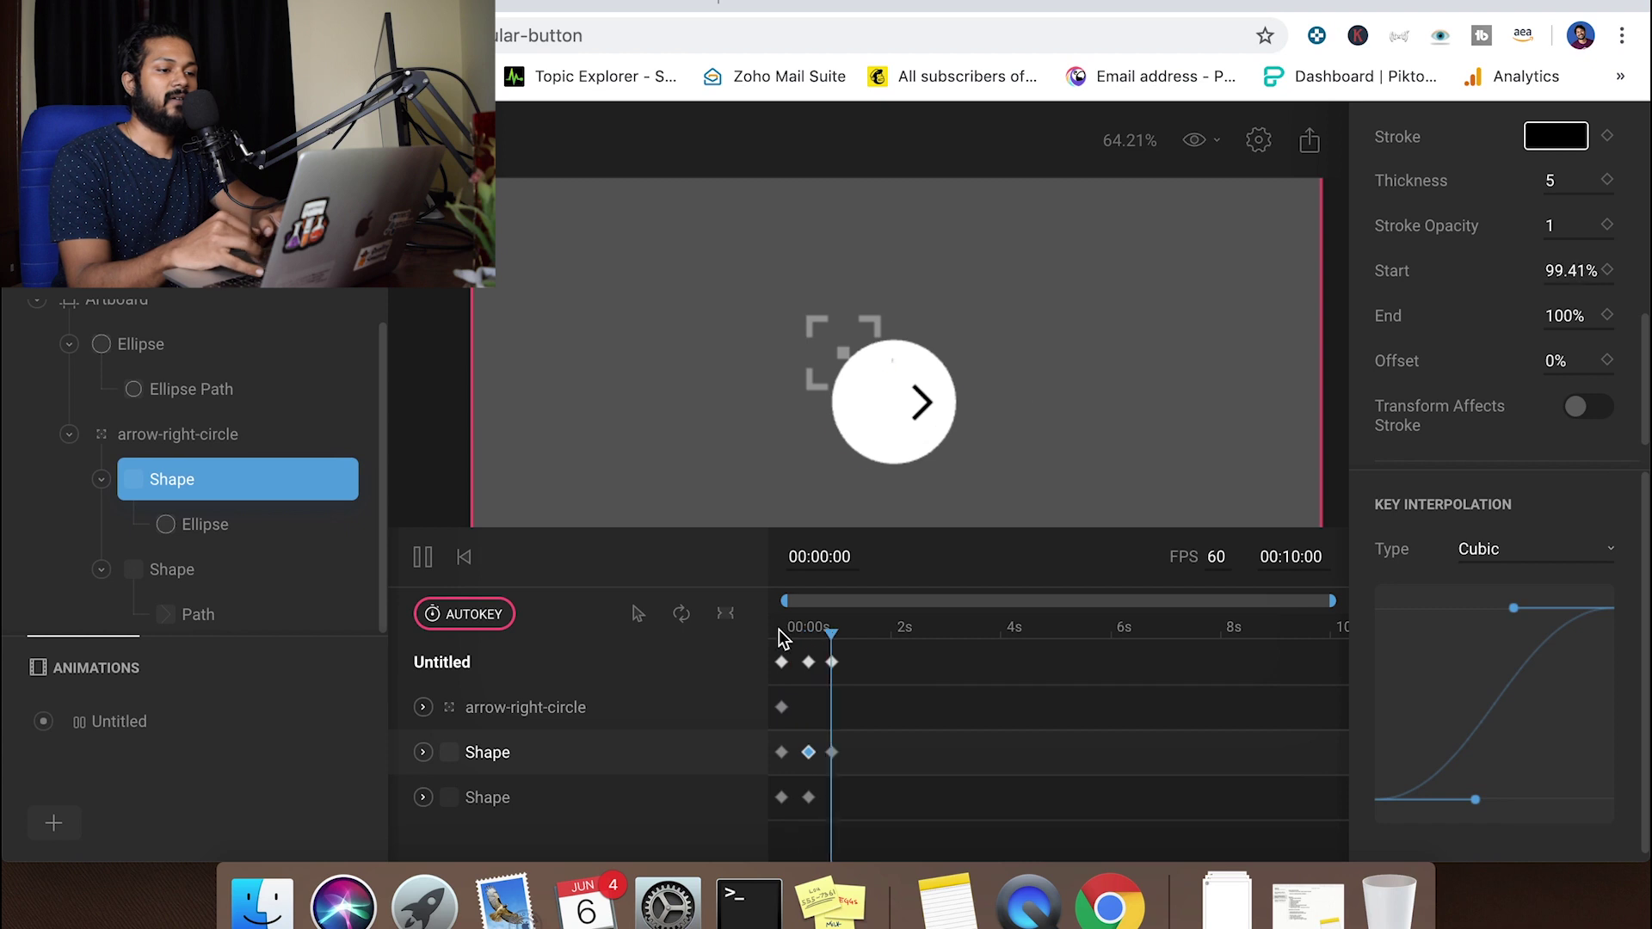
key("space")
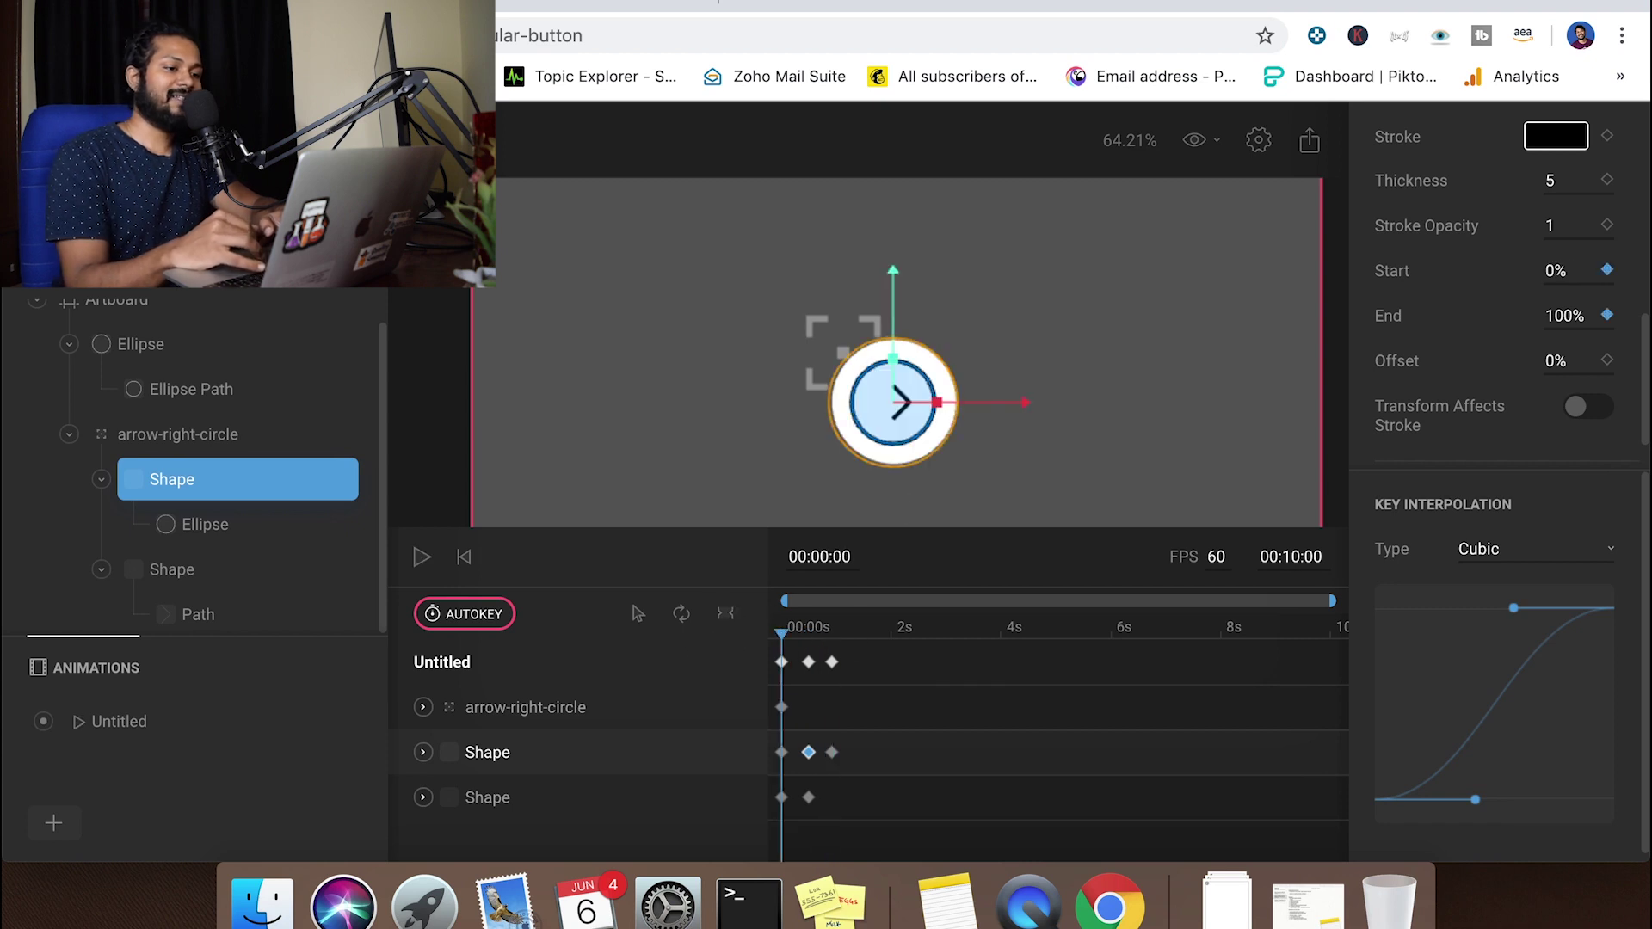
key("space")
key("space")
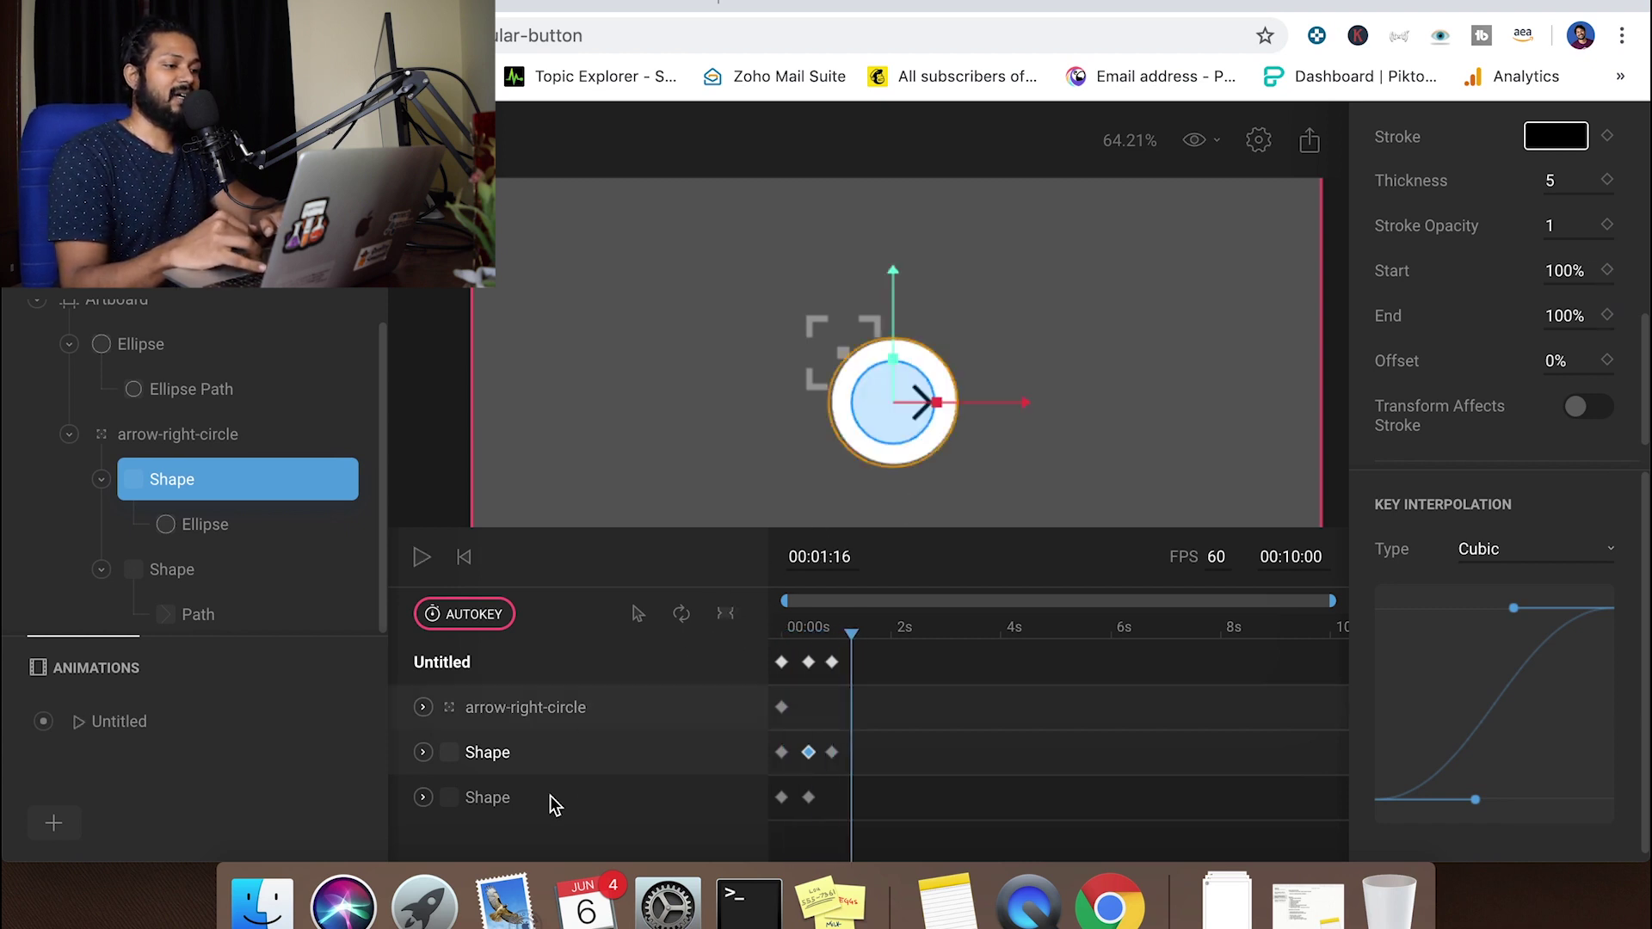
Key the arrow's Position X to 9 at 00:00:55, the end of the ring animation
left_click(225, 570)
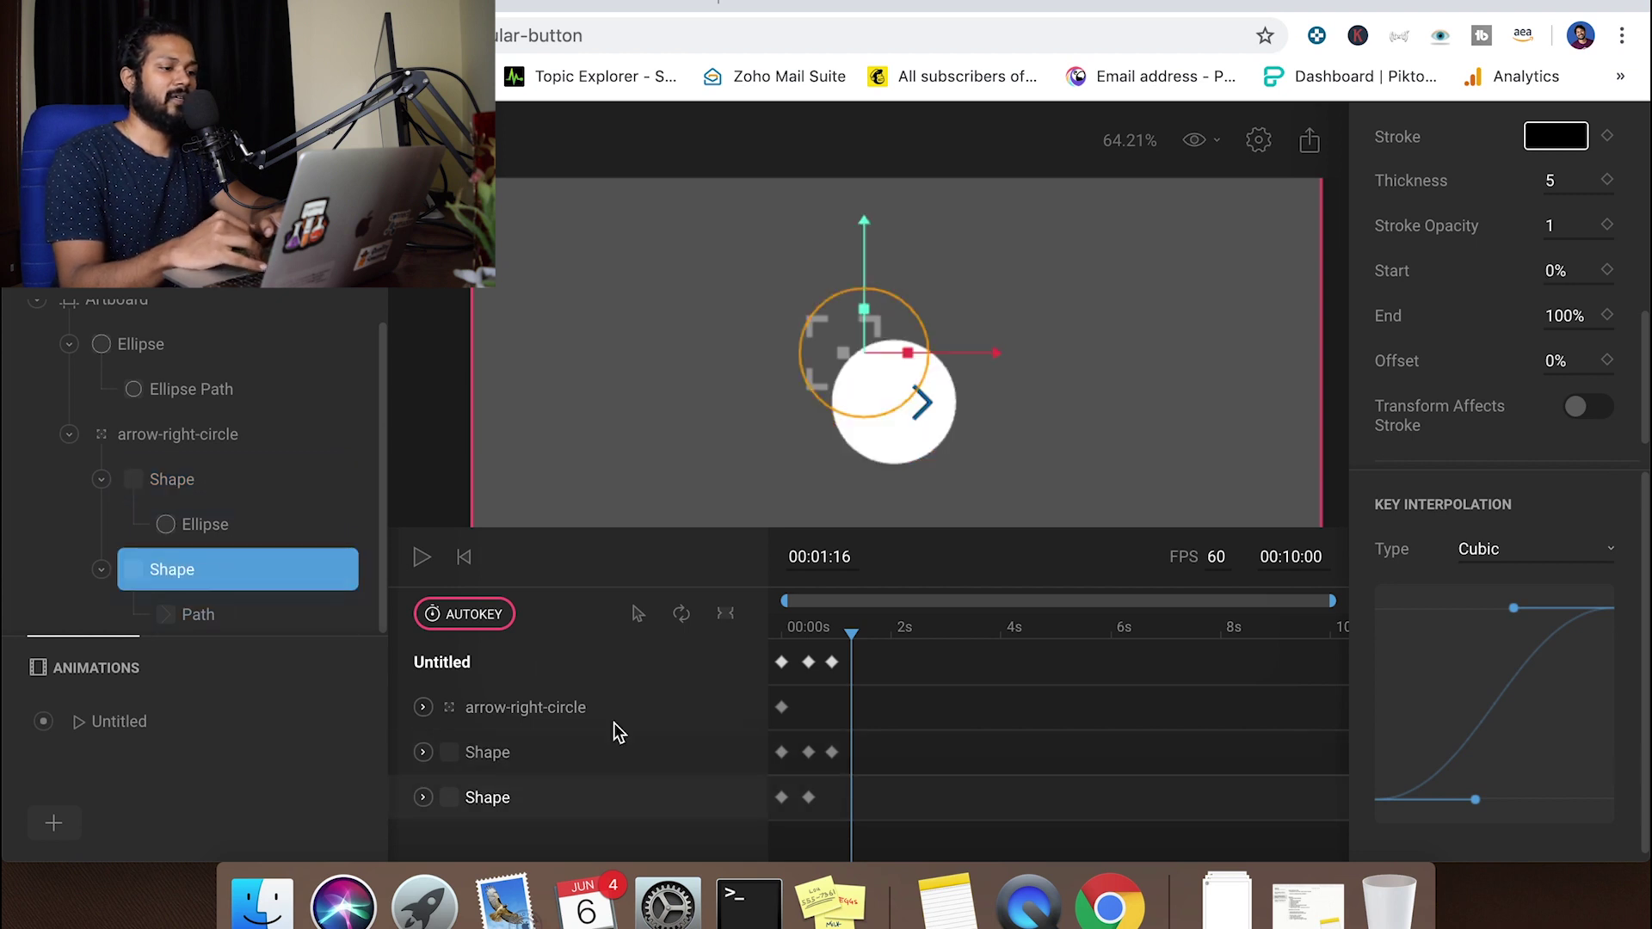
left_click(553, 798)
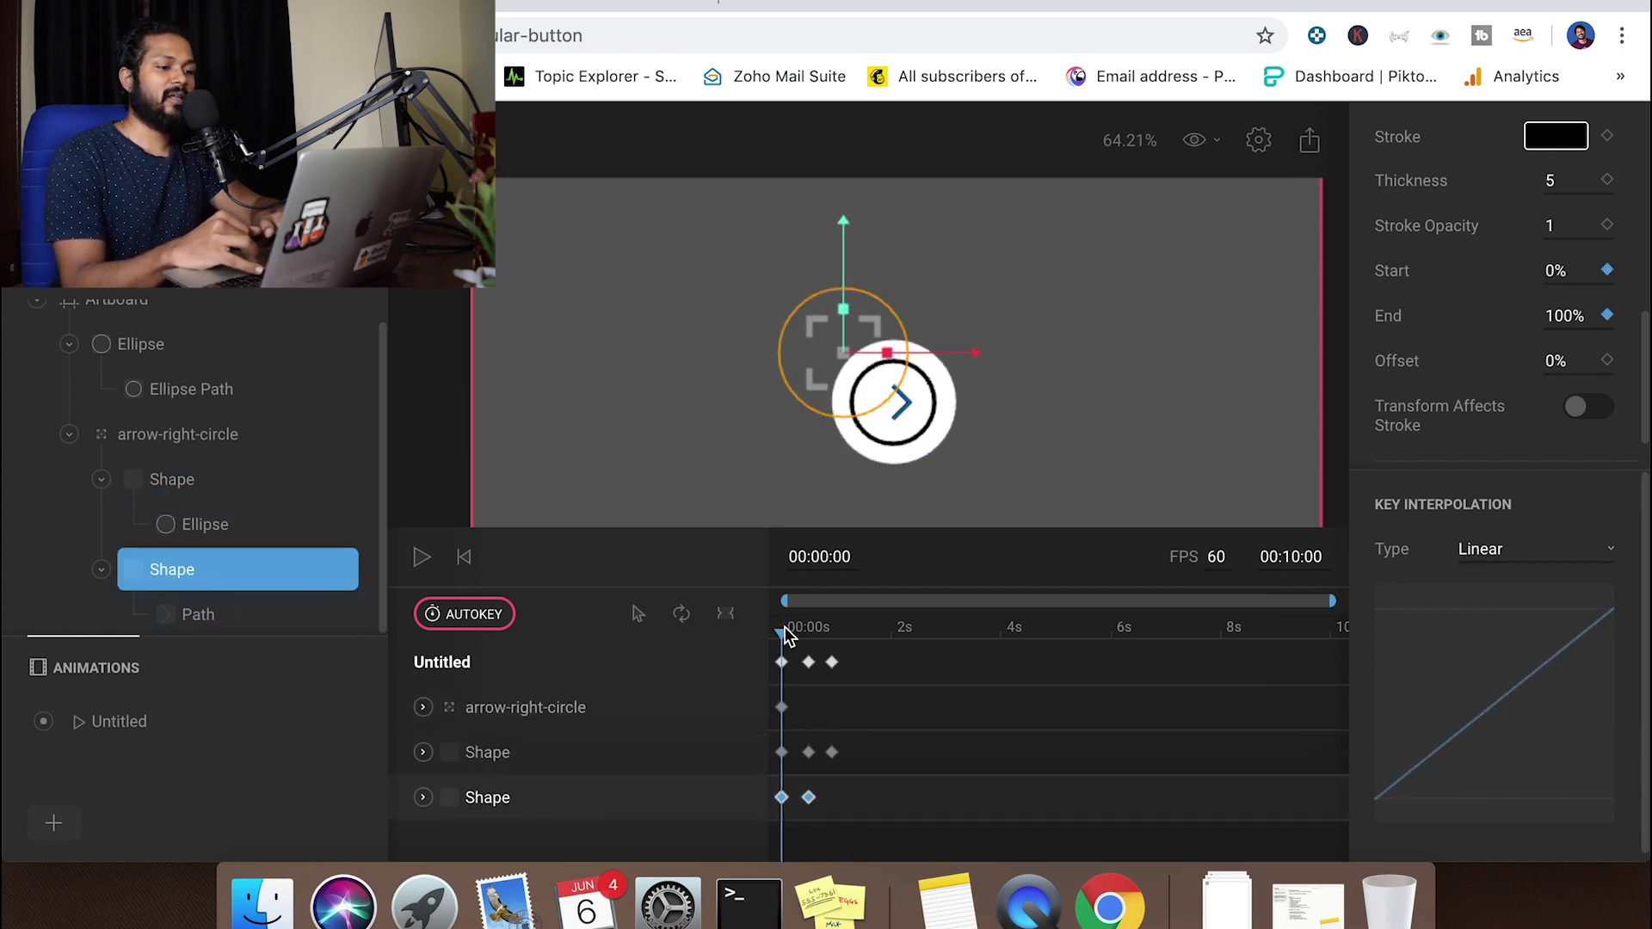
left_click_drag(786, 636, 833, 650)
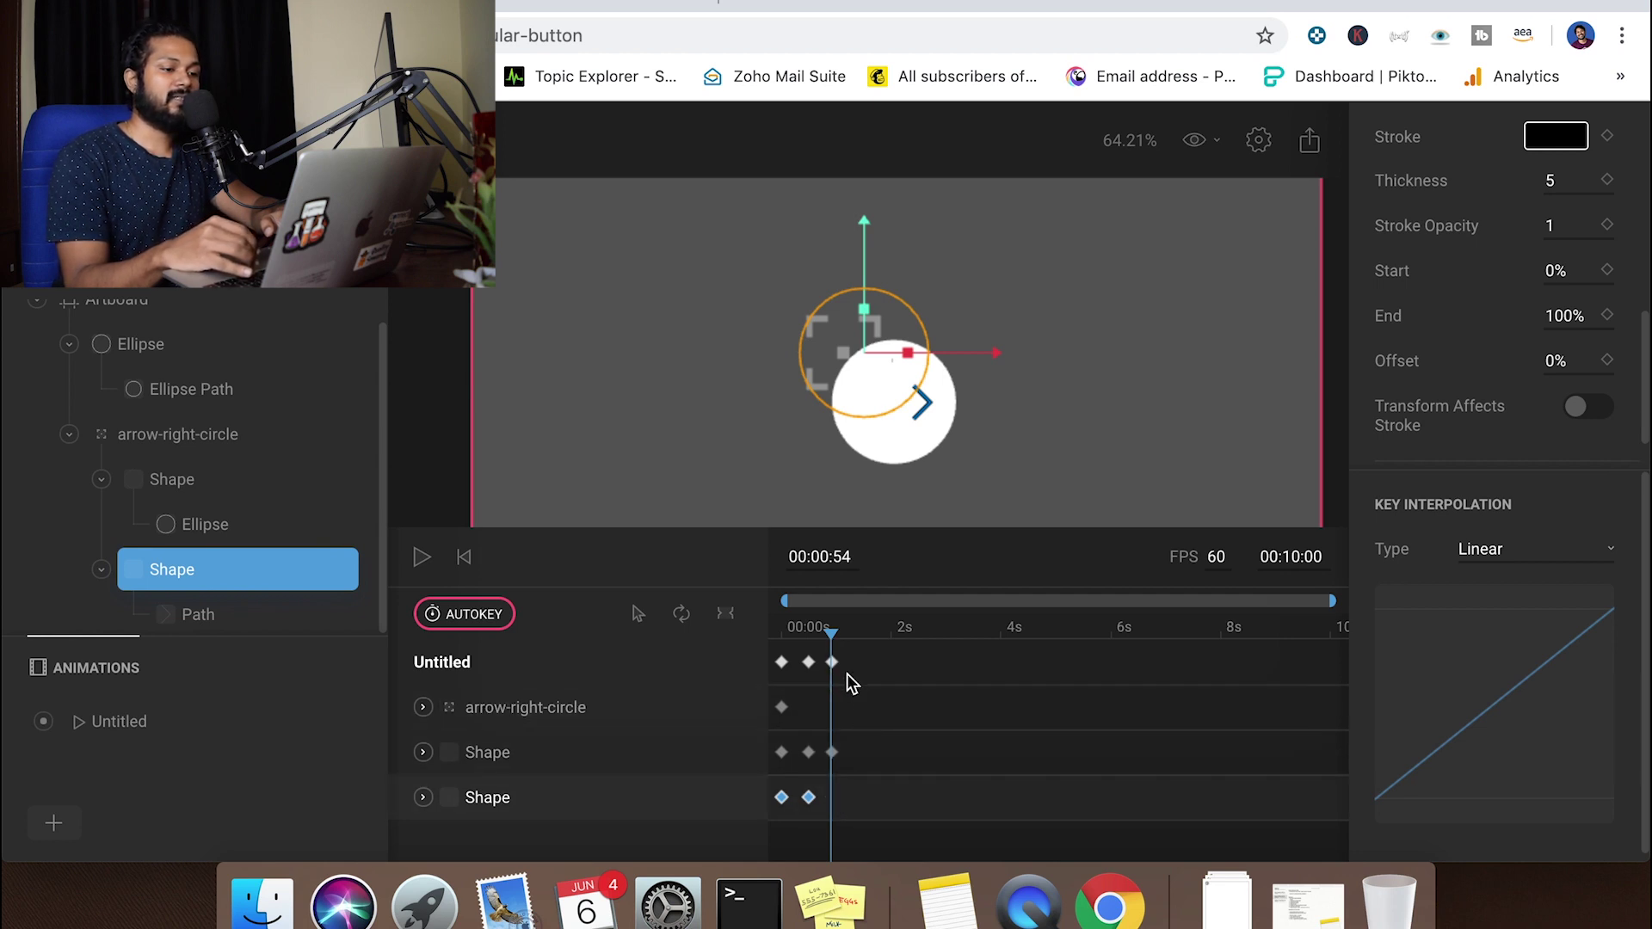
left_click(834, 666)
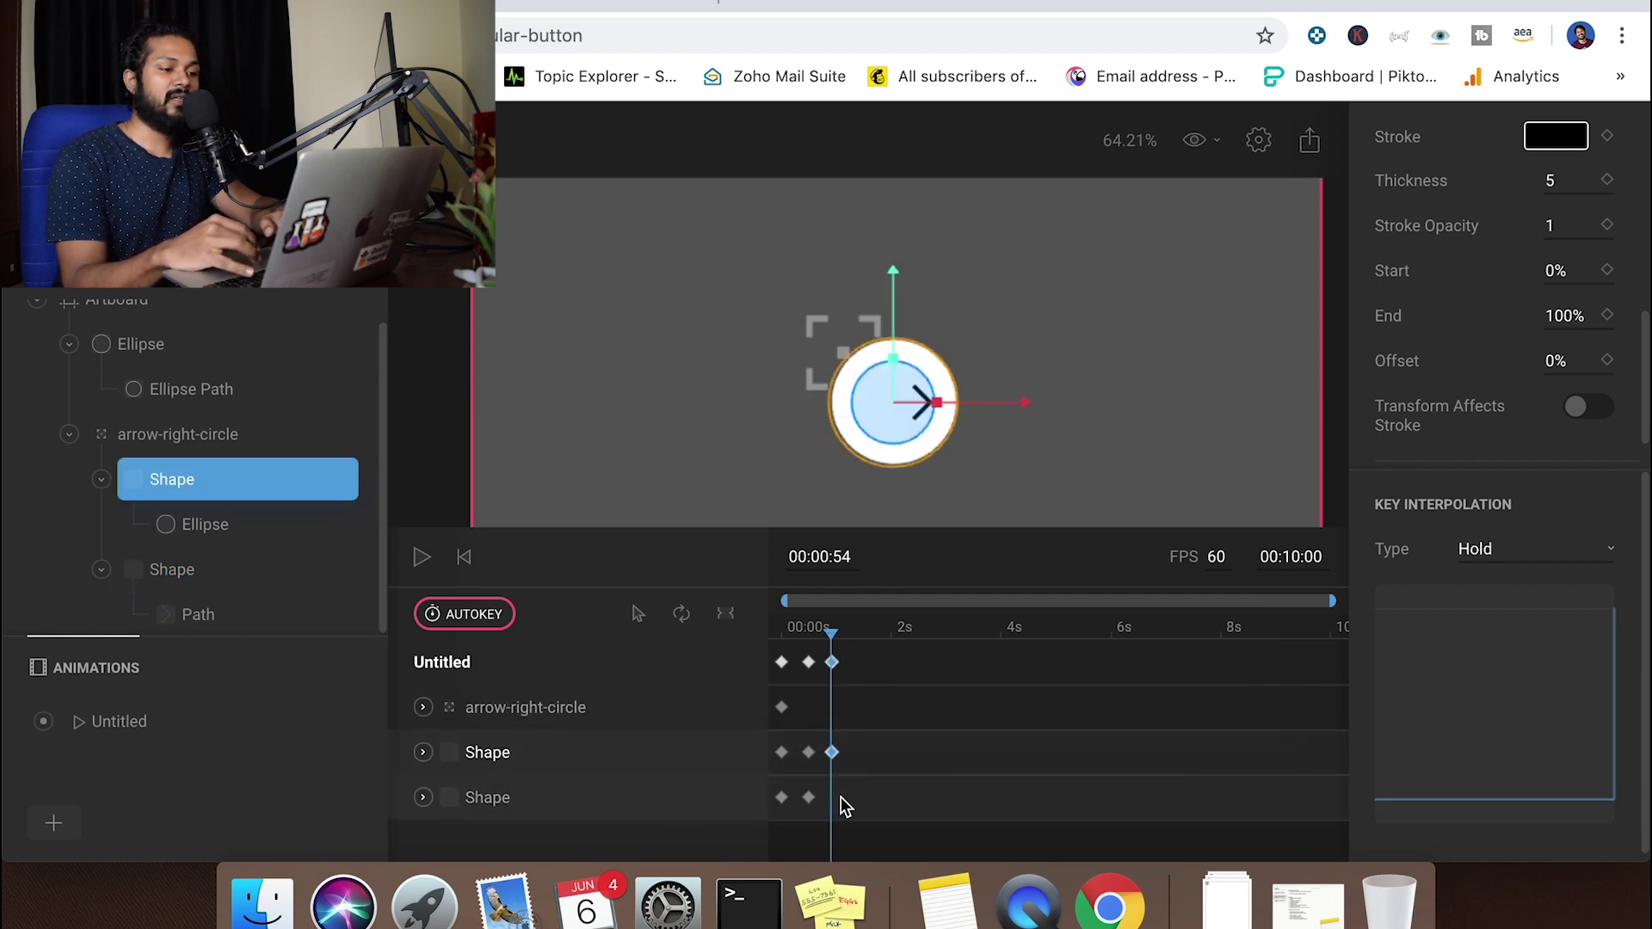
left_click(570, 796)
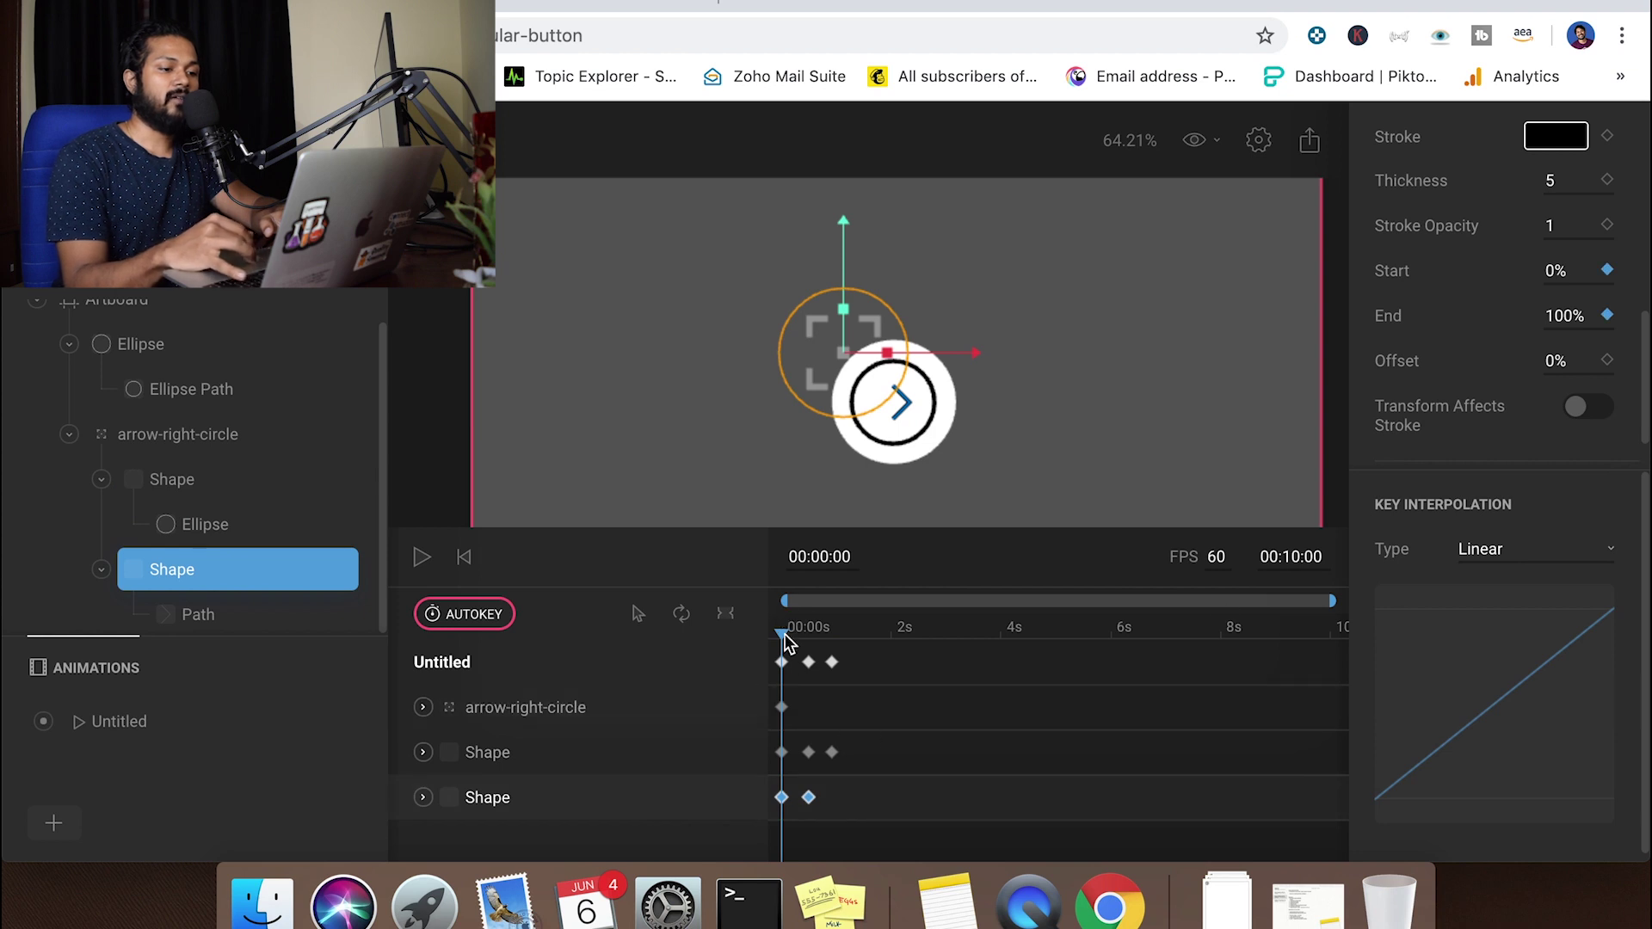
left_click_drag(784, 634, 835, 650)
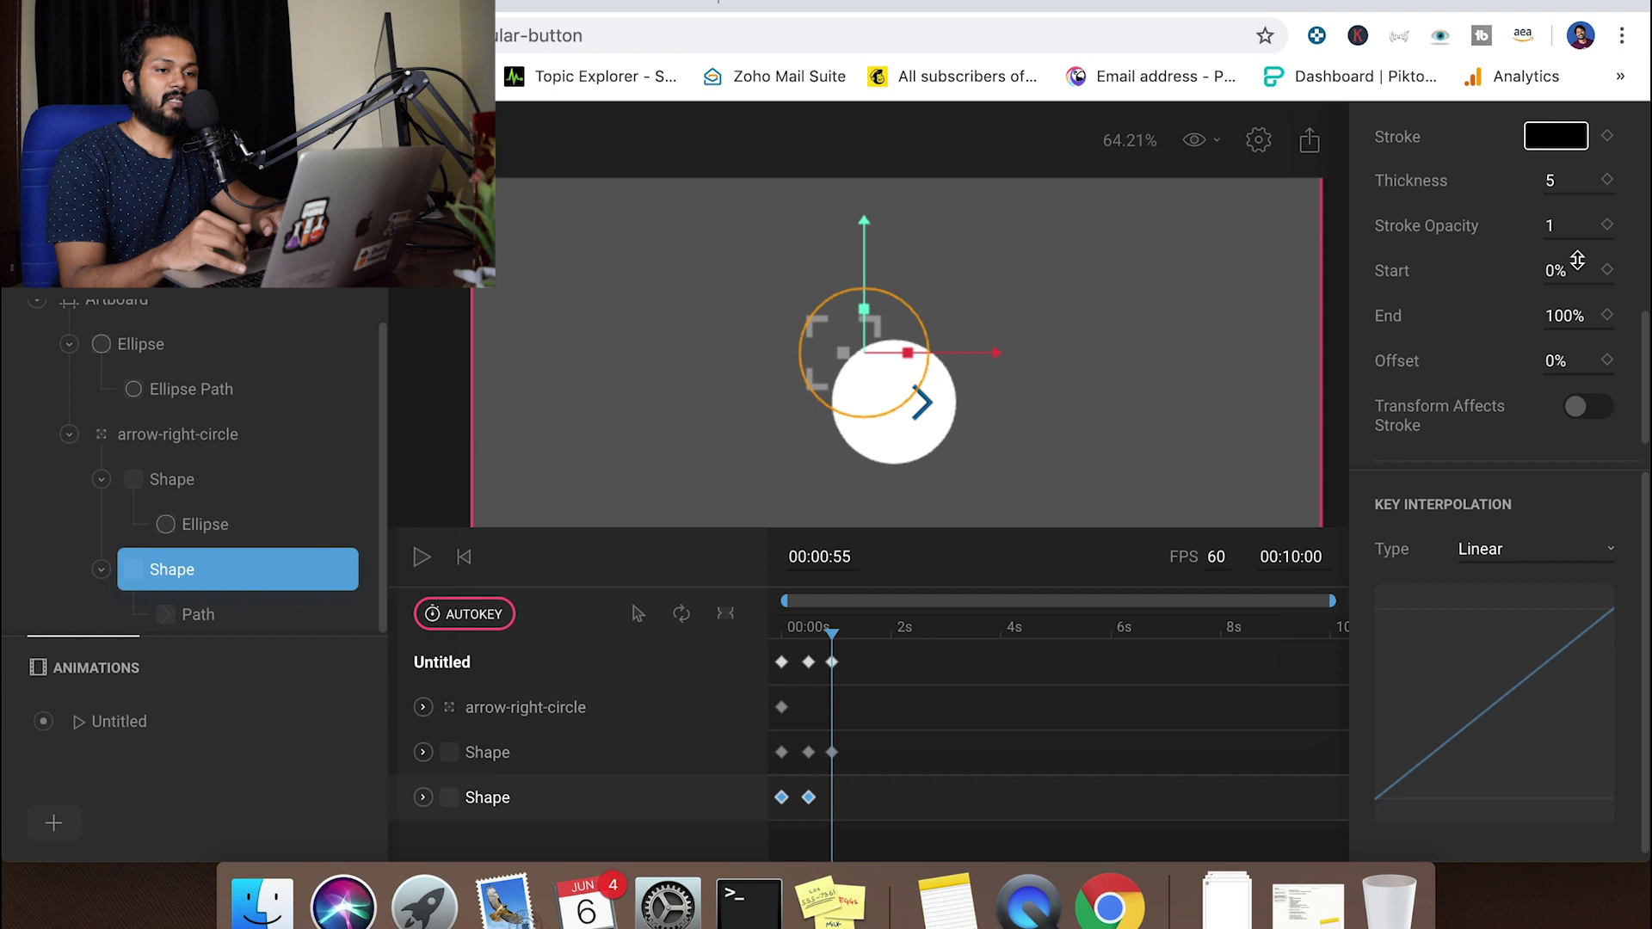
scroll(1529, 297, "up", 5)
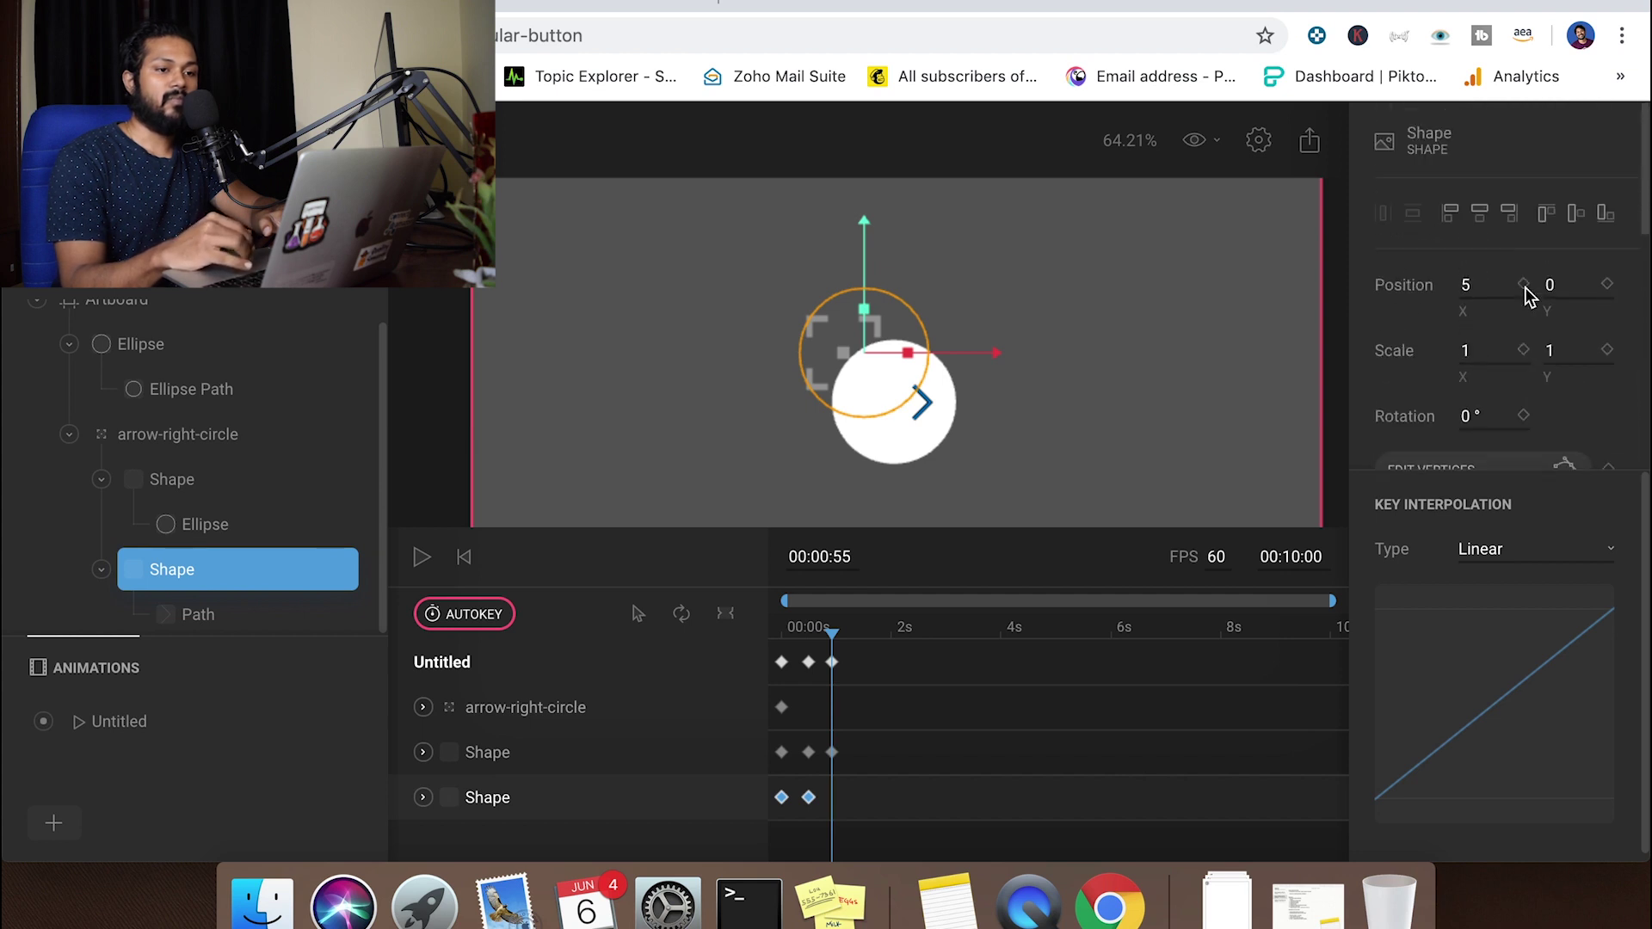
left_click(1477, 289)
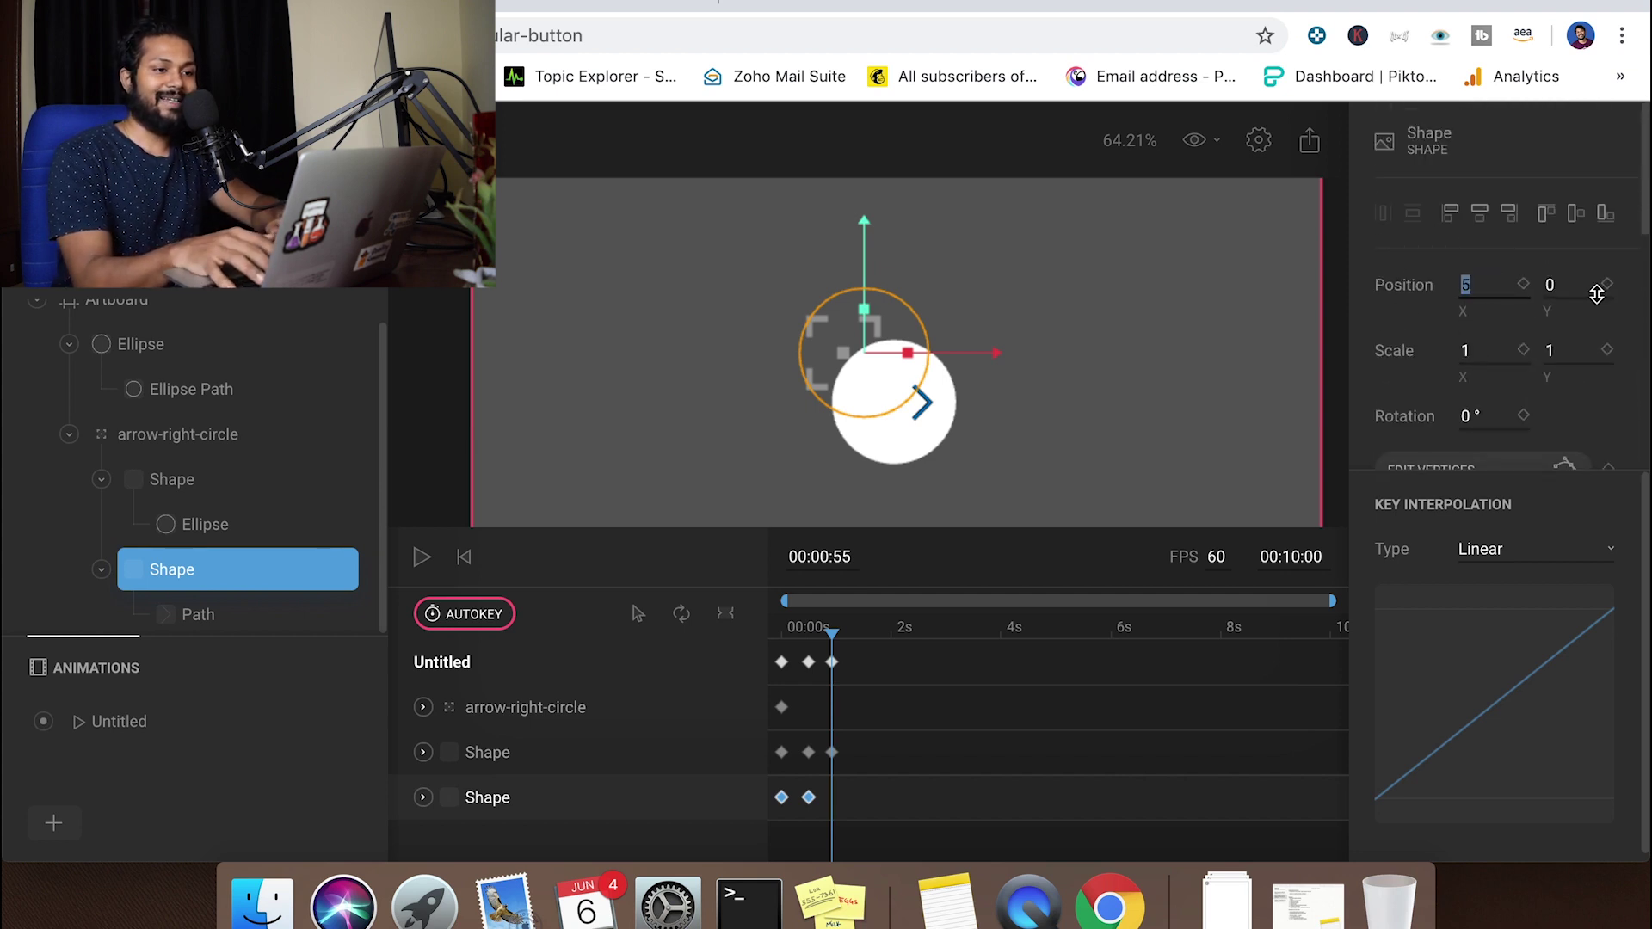
key("Return")
left_click(1469, 286)
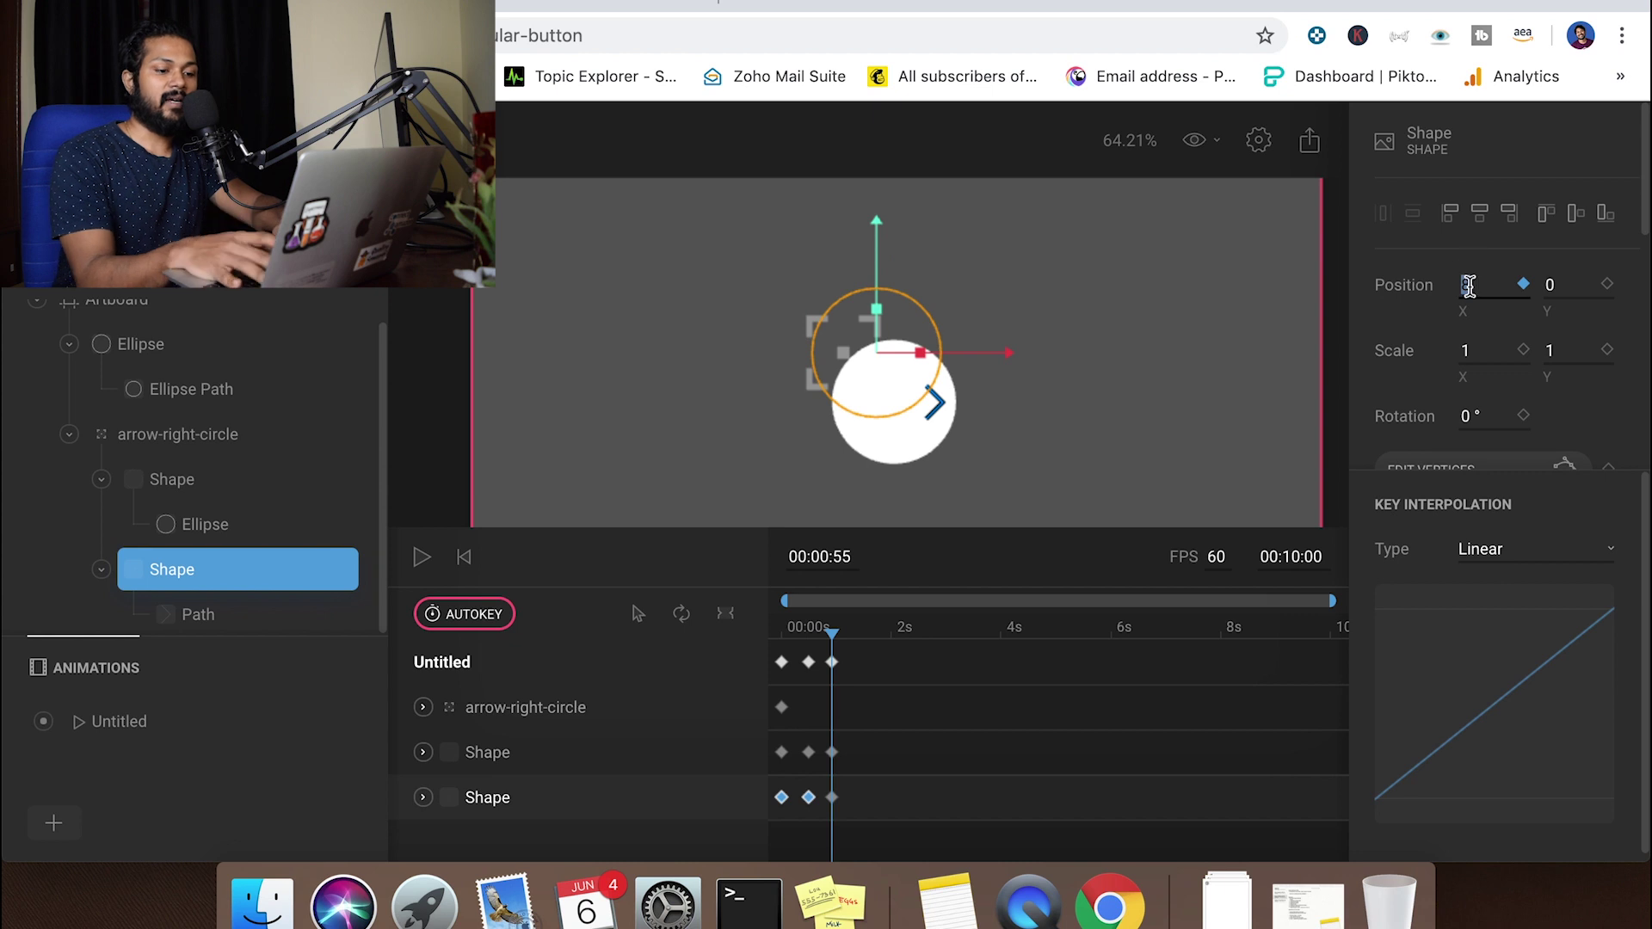
type("9")
key("Return")
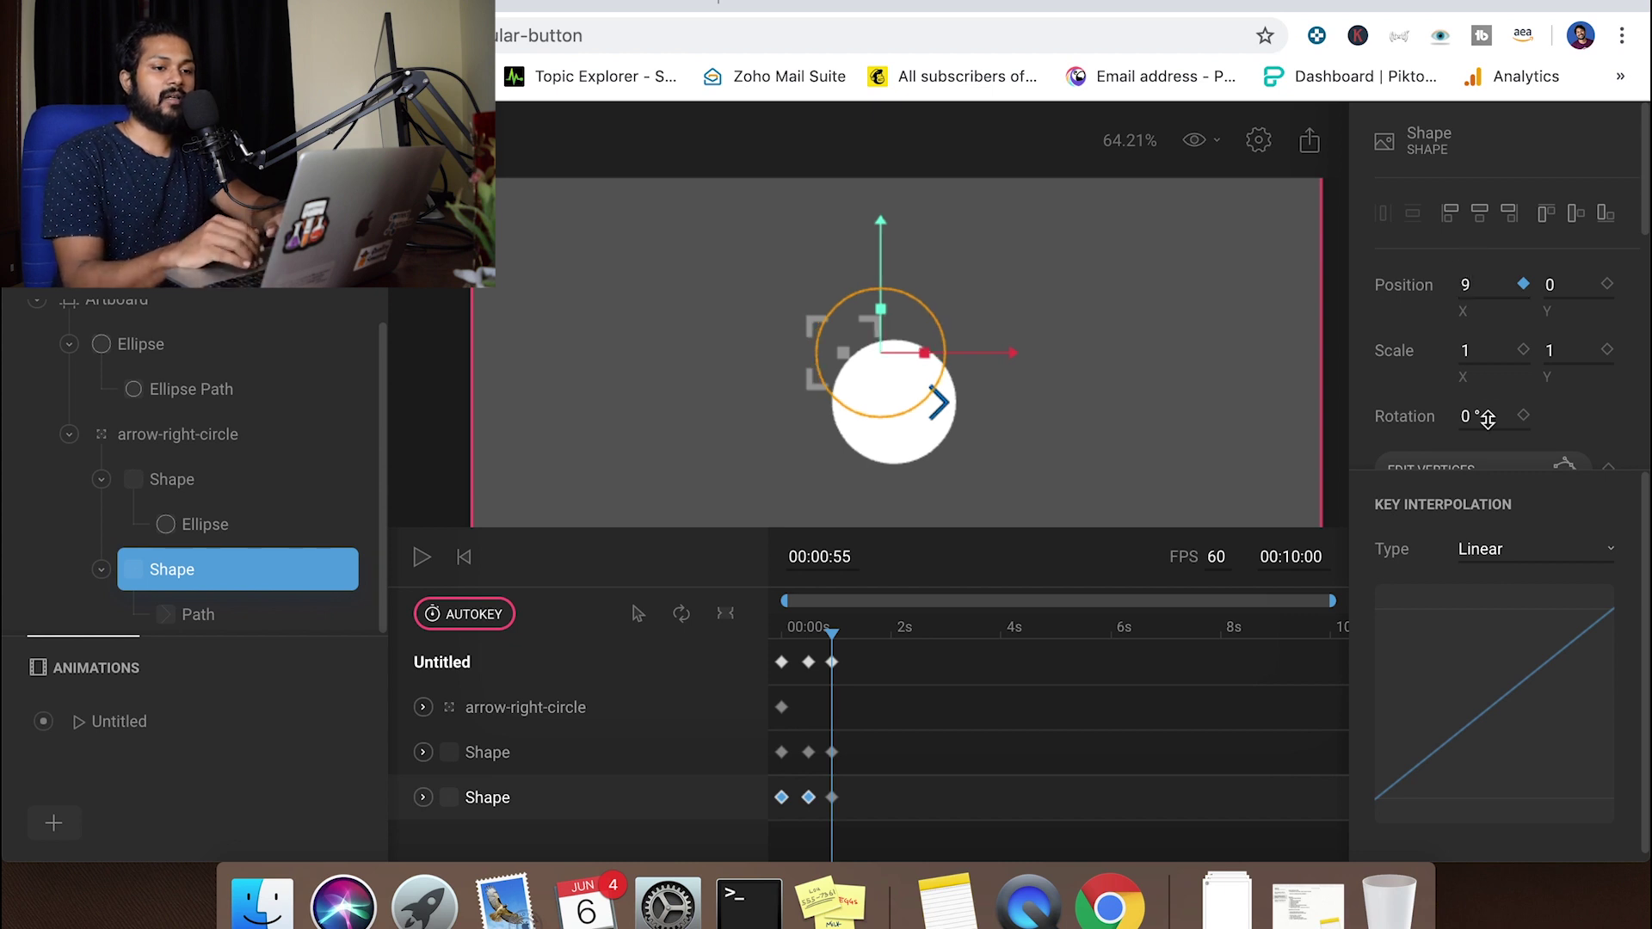
scroll(1488, 419, "down", 5)
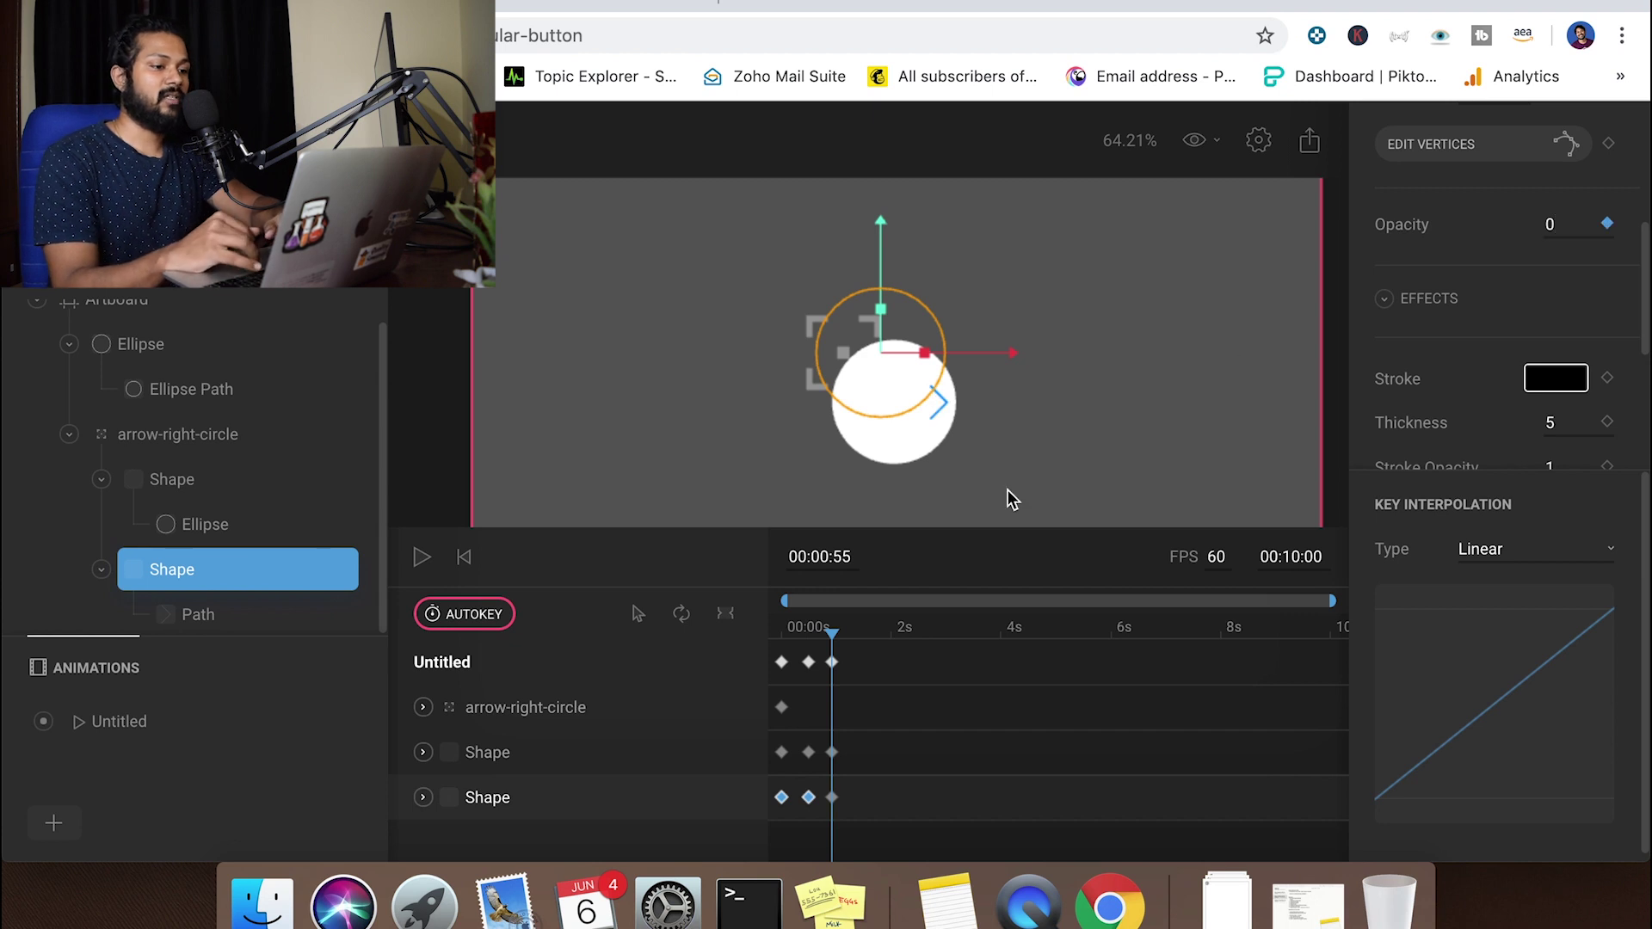
Set the arrow's Opacity to 1 on its first keyframe and play to check the fade
left_click_drag(833, 634, 758, 654)
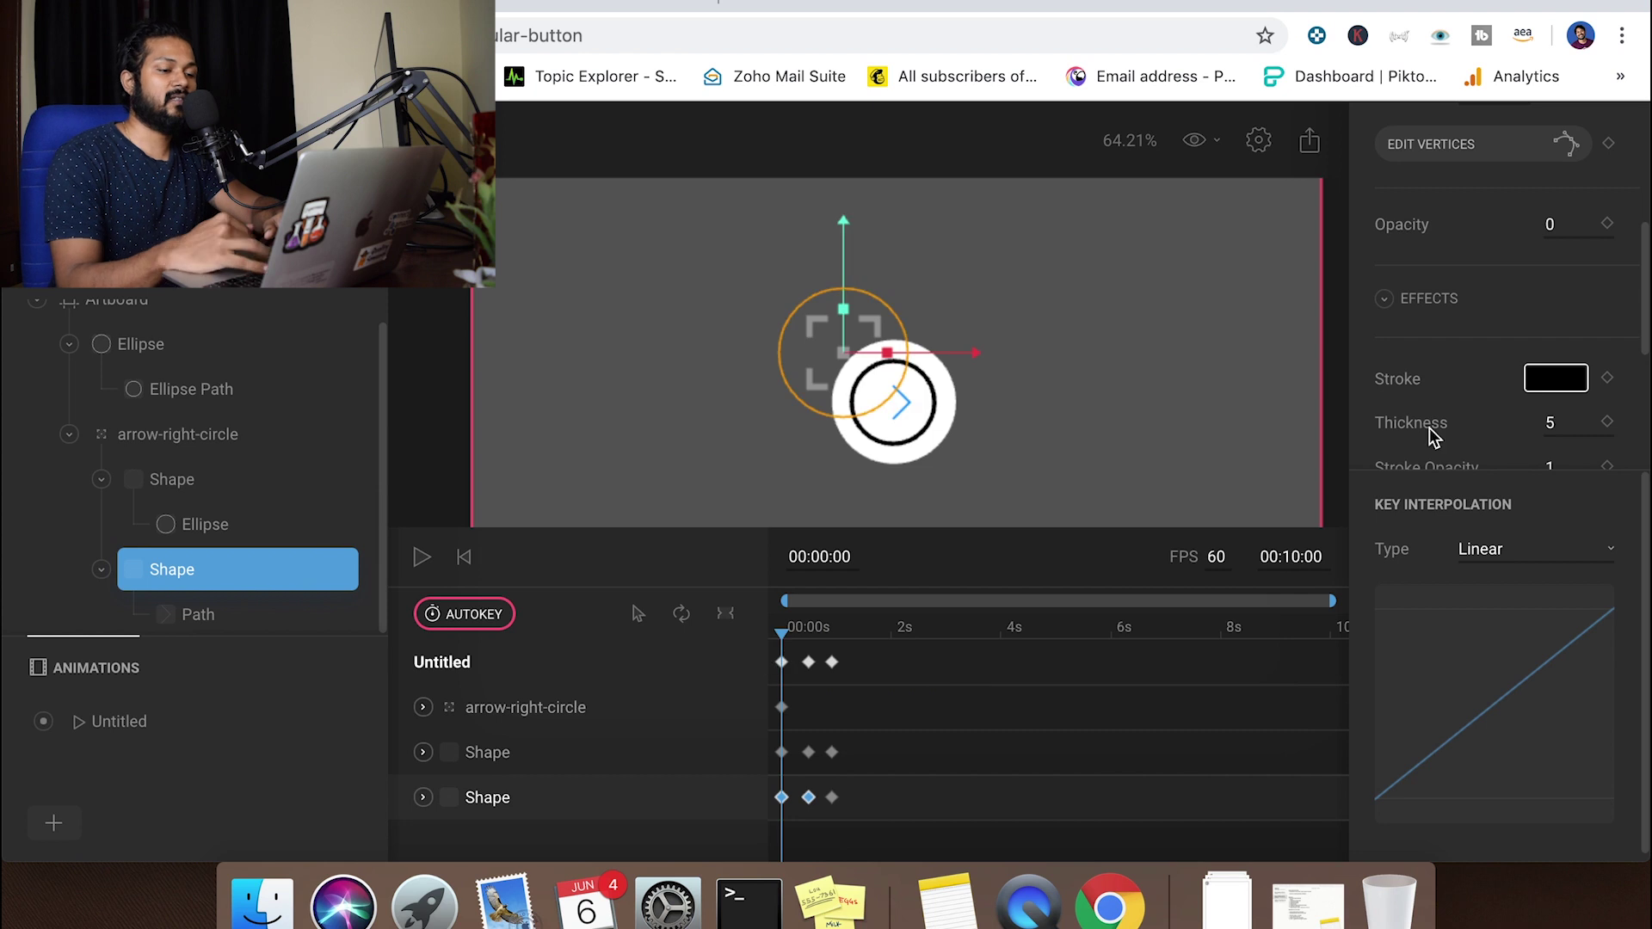
left_click(832, 799)
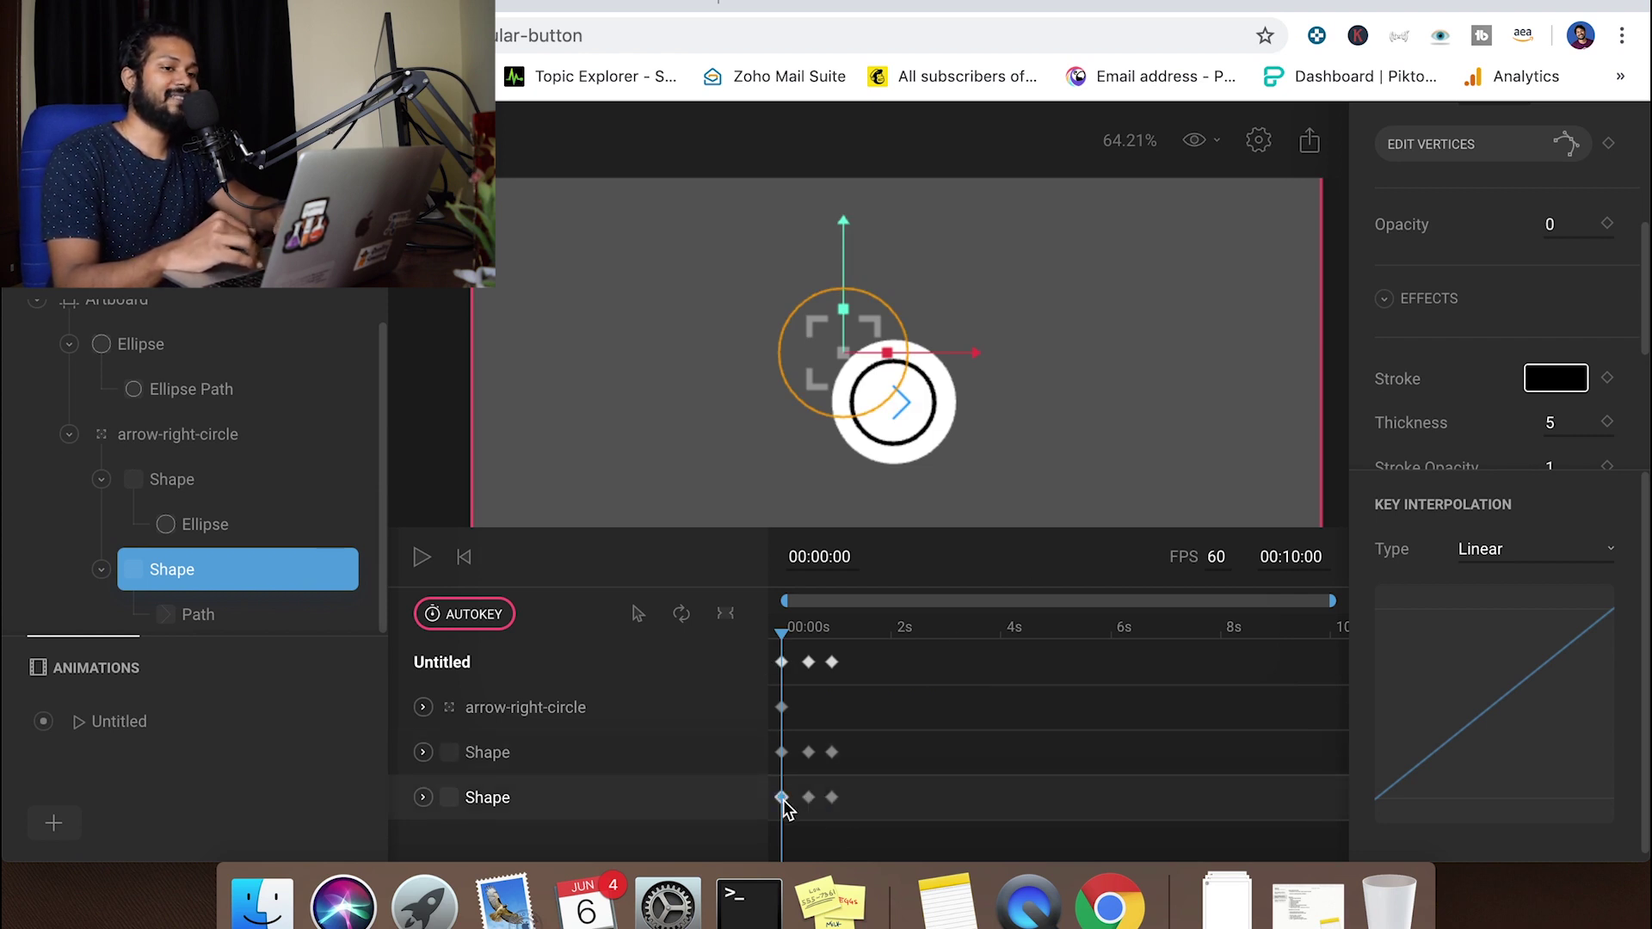
left_click(782, 799)
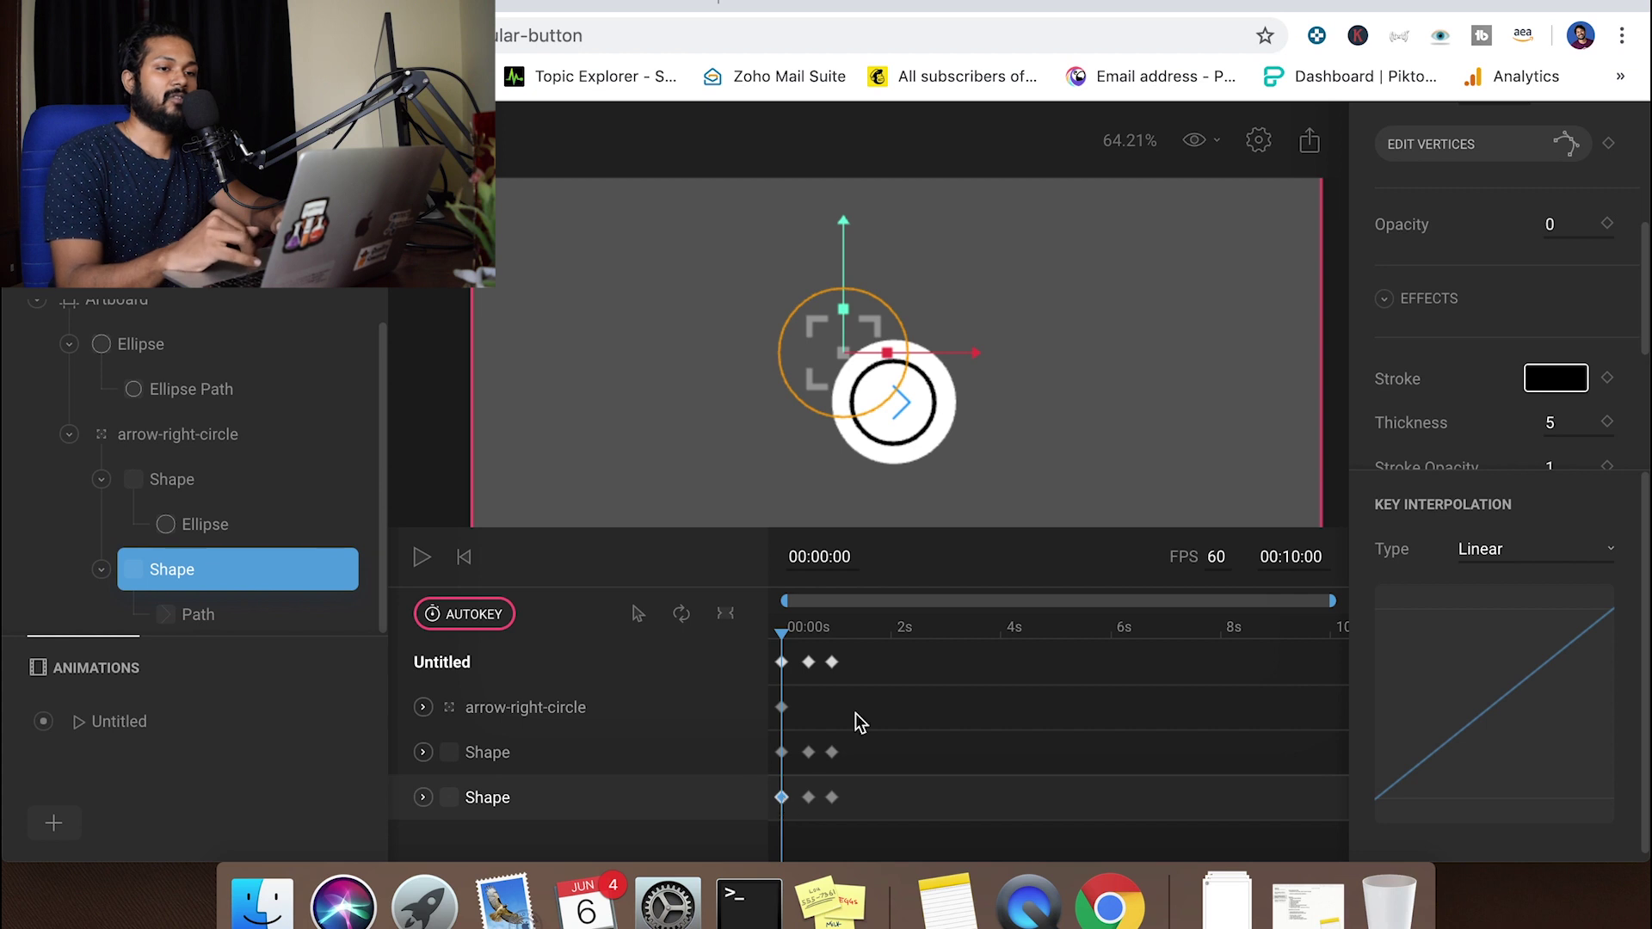
left_click_drag(1554, 219, 1575, 219)
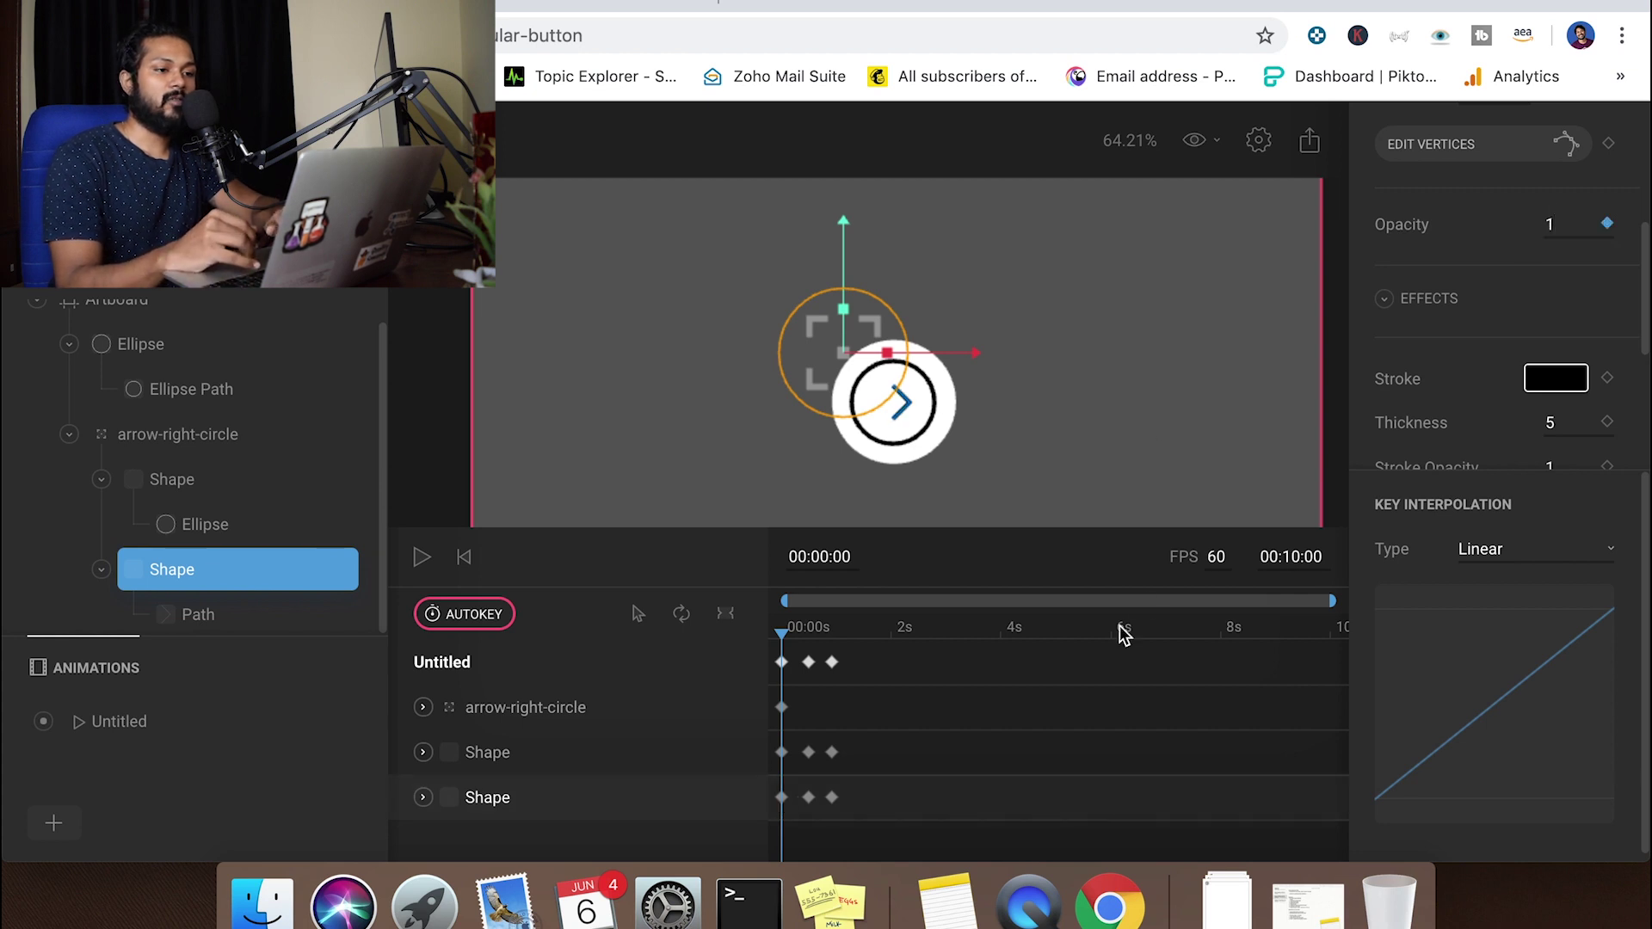
key("space")
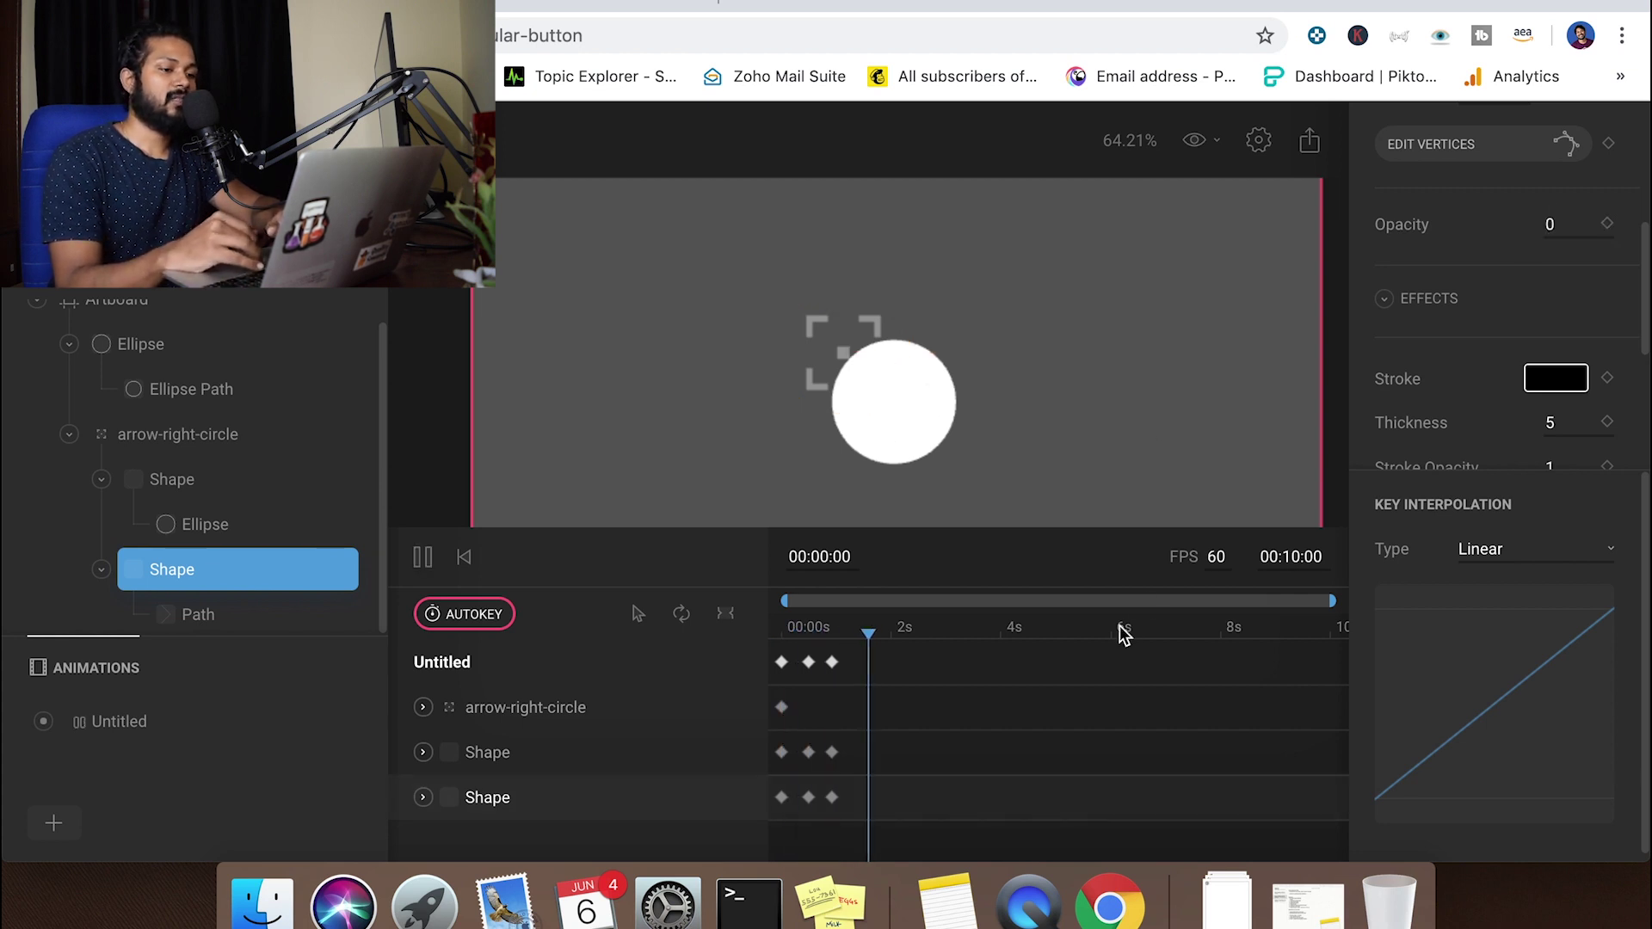
left_click_drag(881, 634, 756, 634)
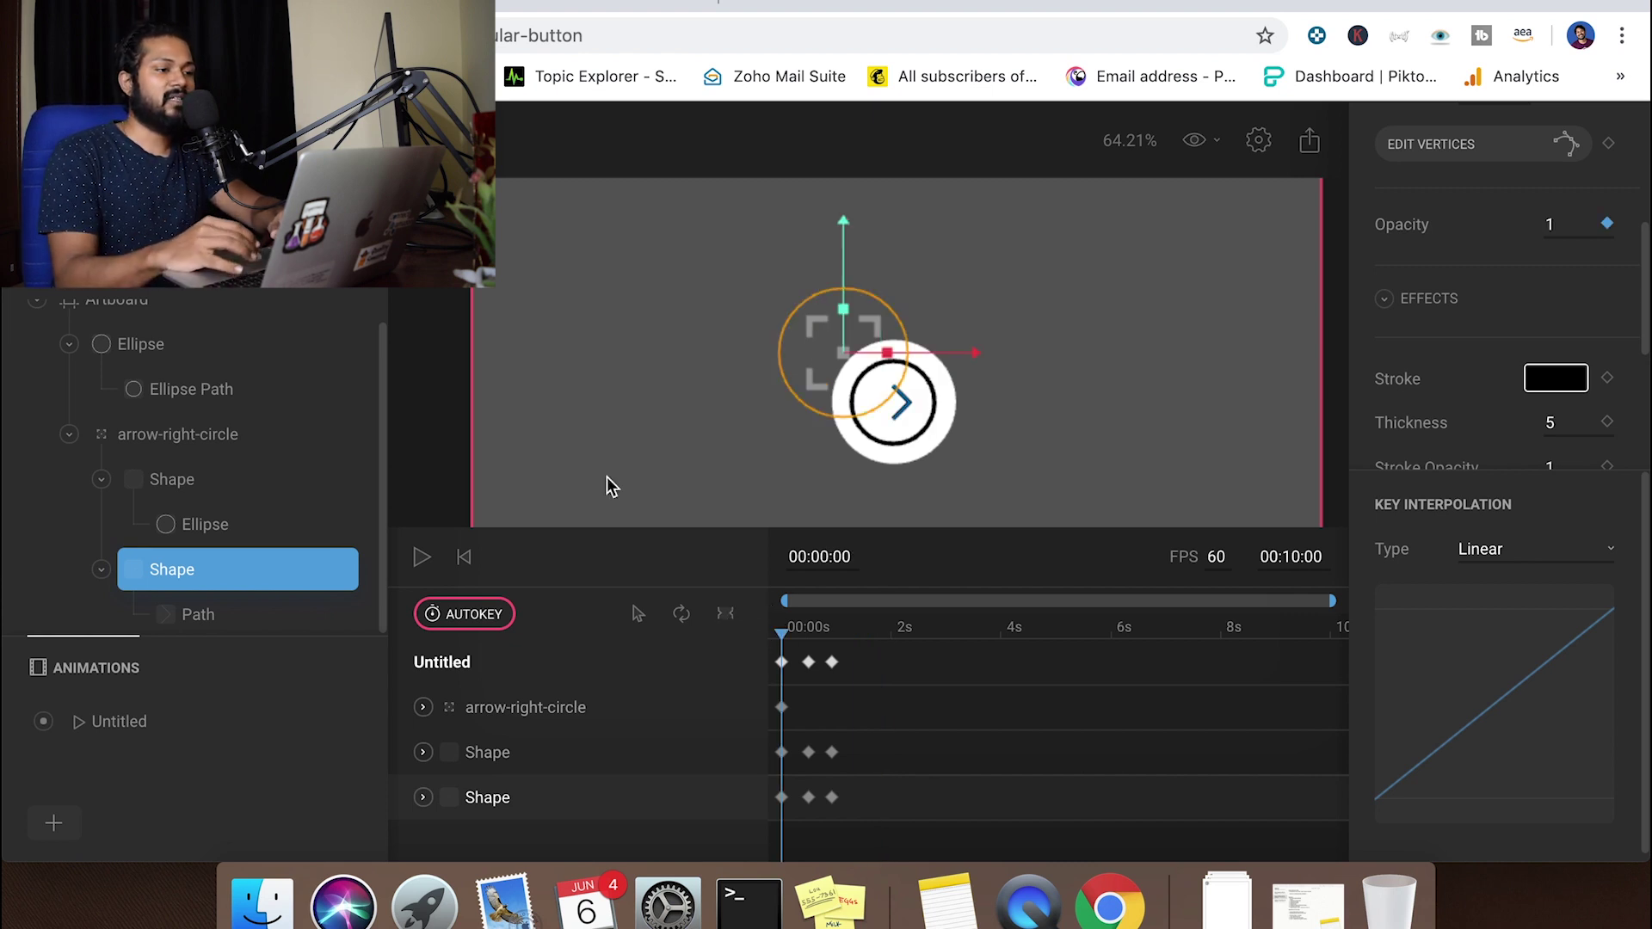
scroll(443, 366, "down", 3)
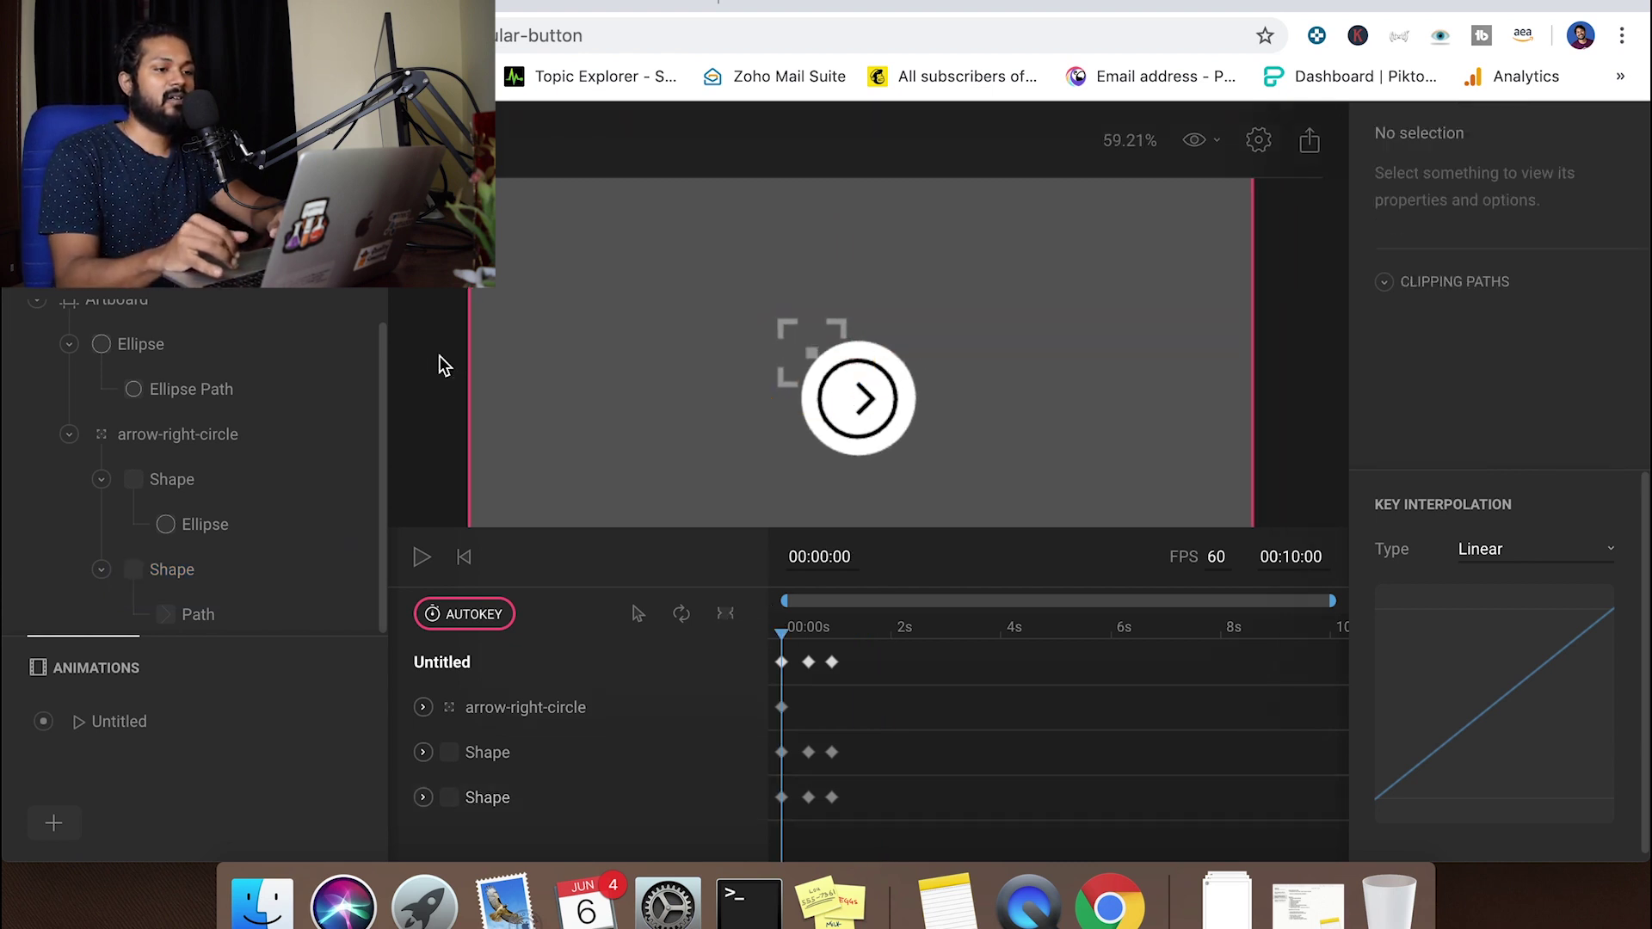
left_click(443, 366)
key("space")
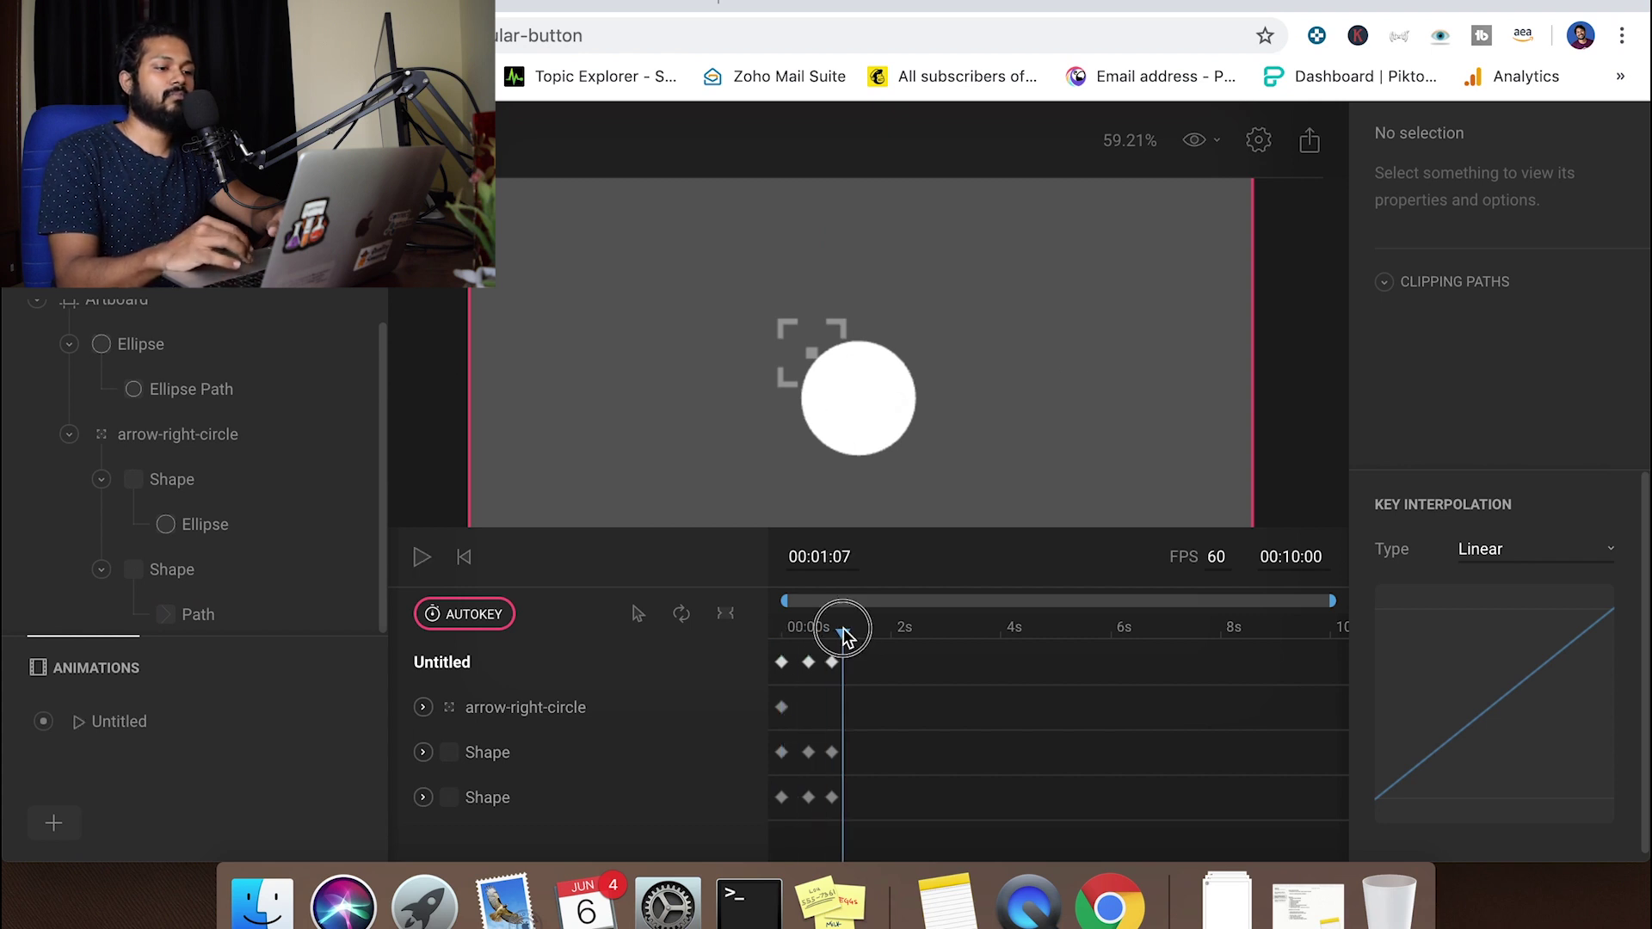
left_click_drag(842, 634, 759, 642)
key("space")
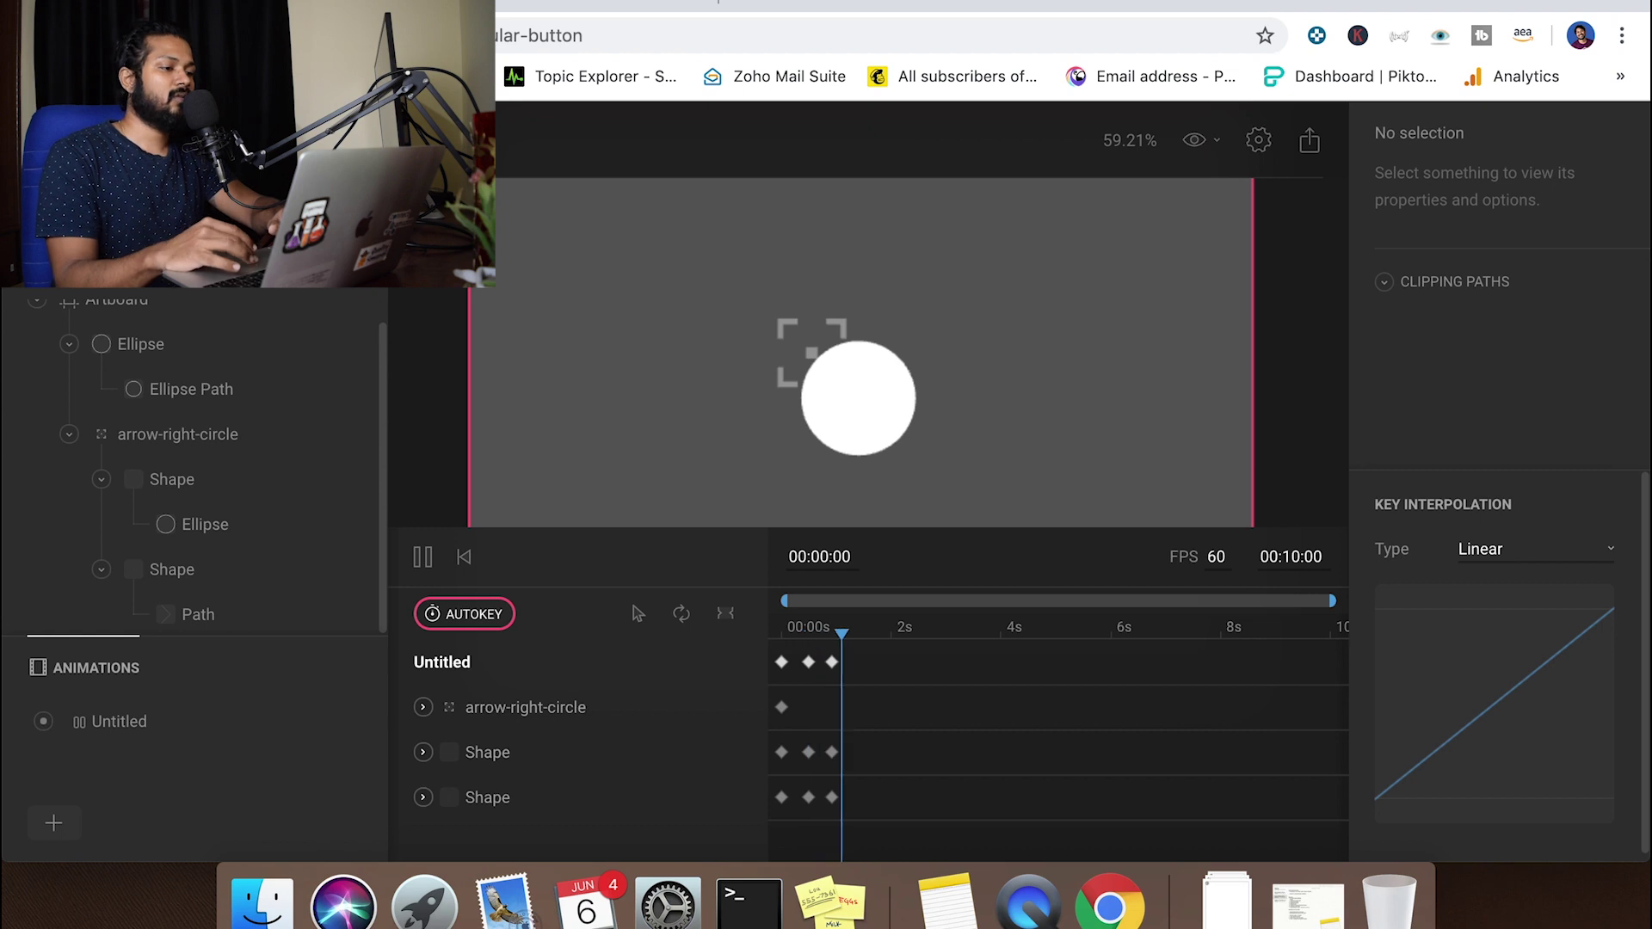
key("space")
left_click(83, 723)
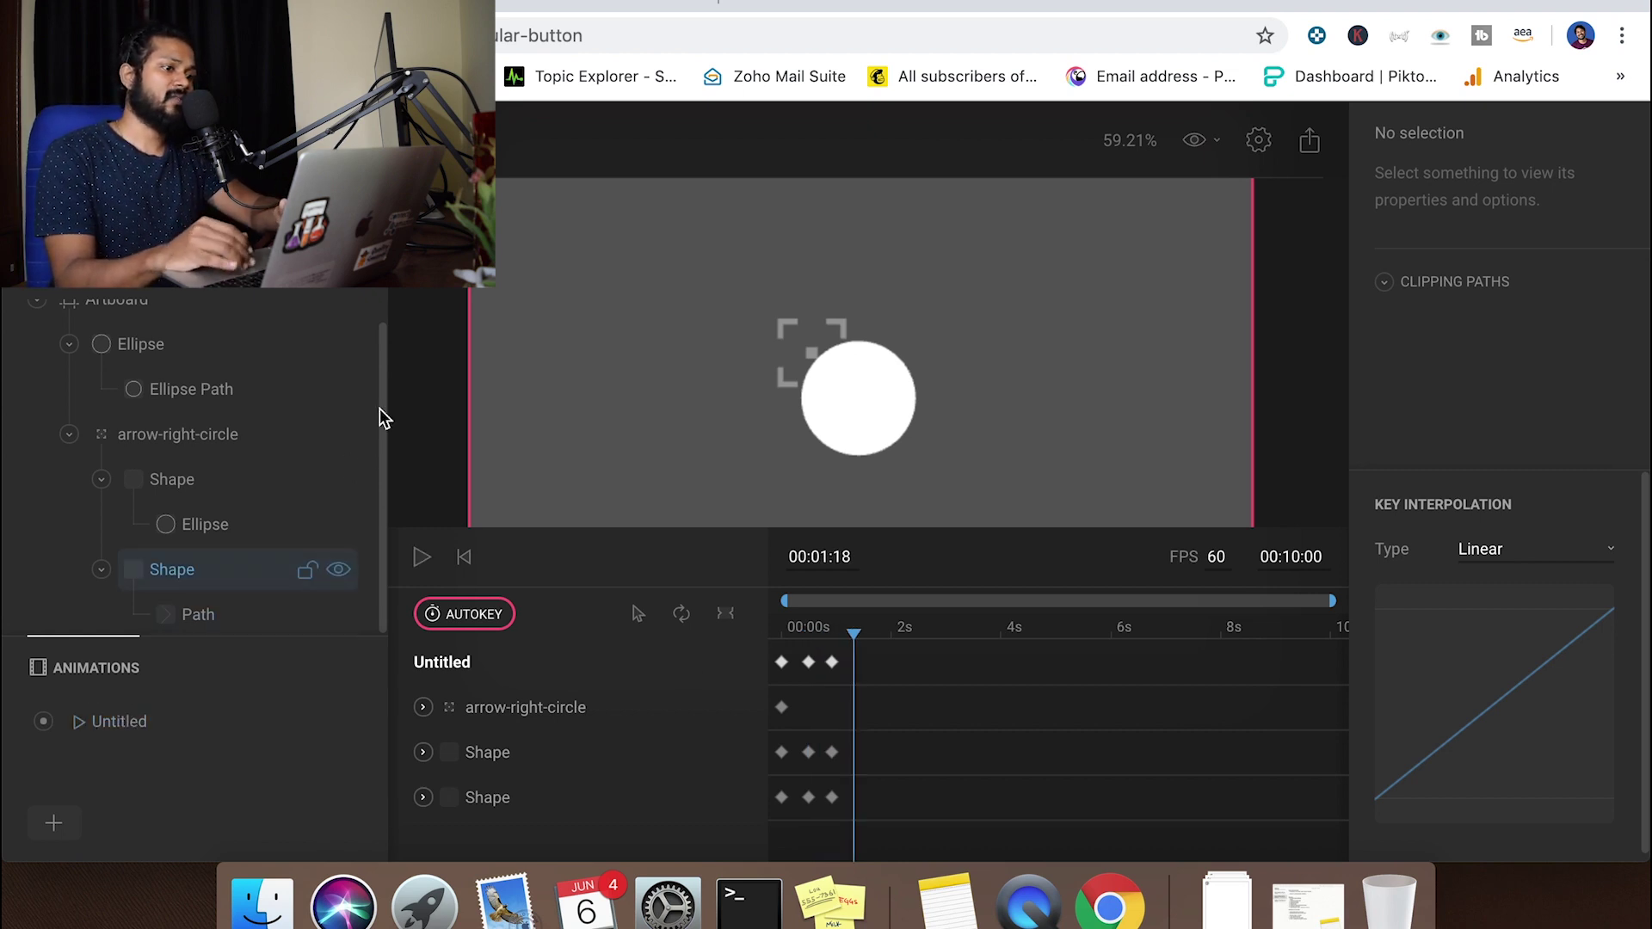
scroll(596, 346, "down", 5)
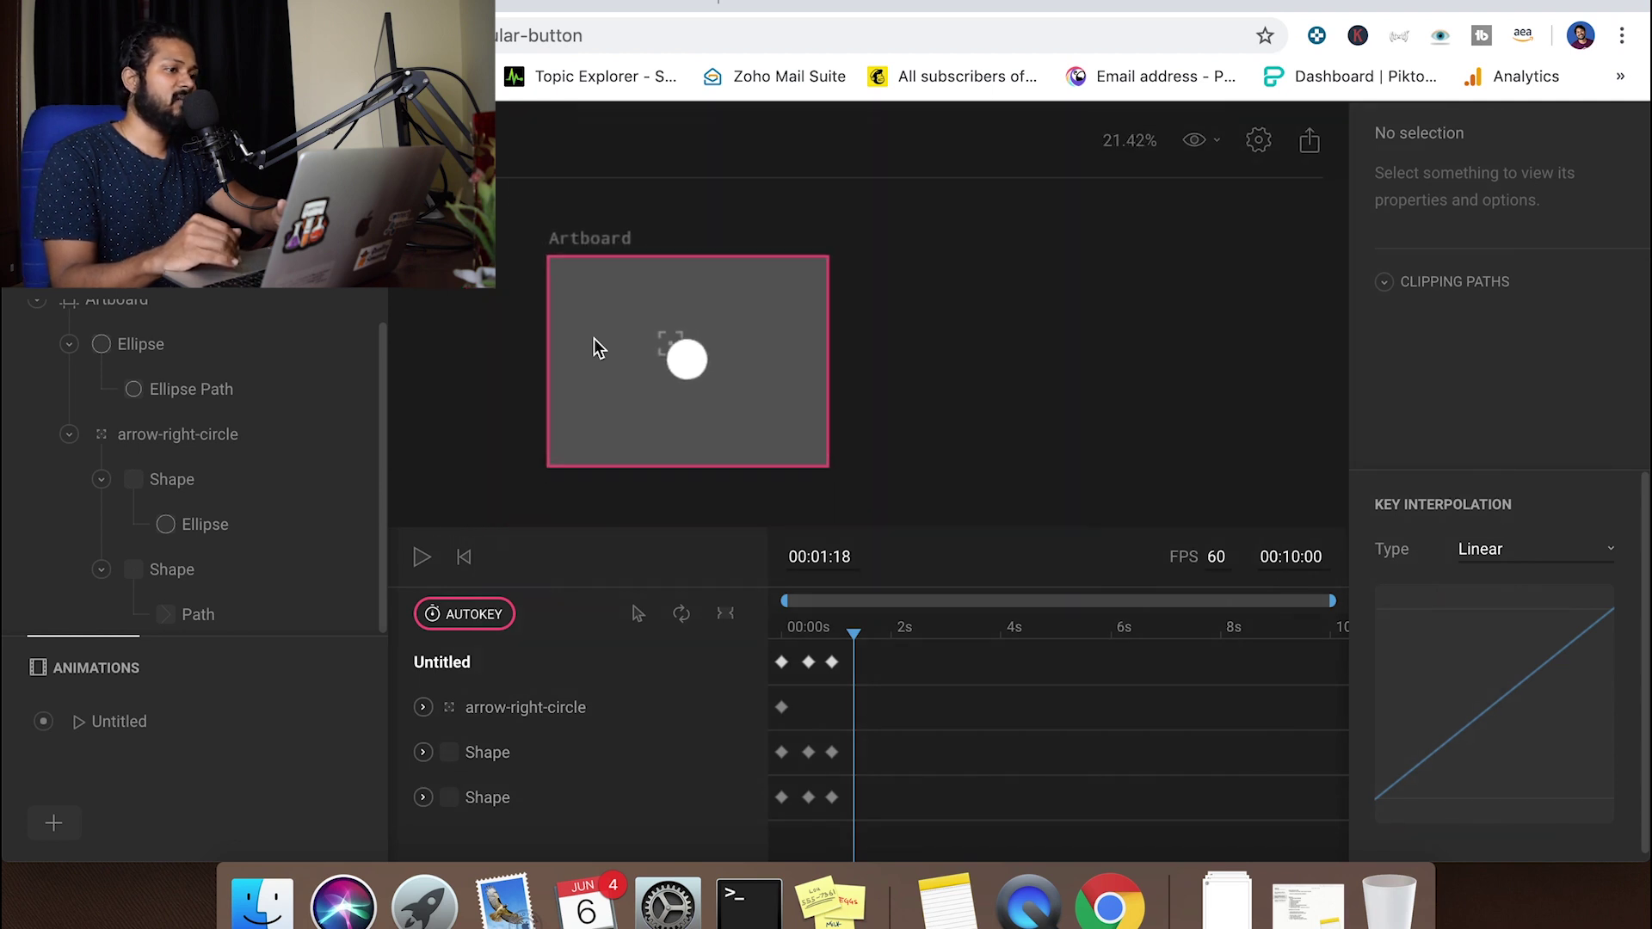
scroll(596, 346, "up", 3)
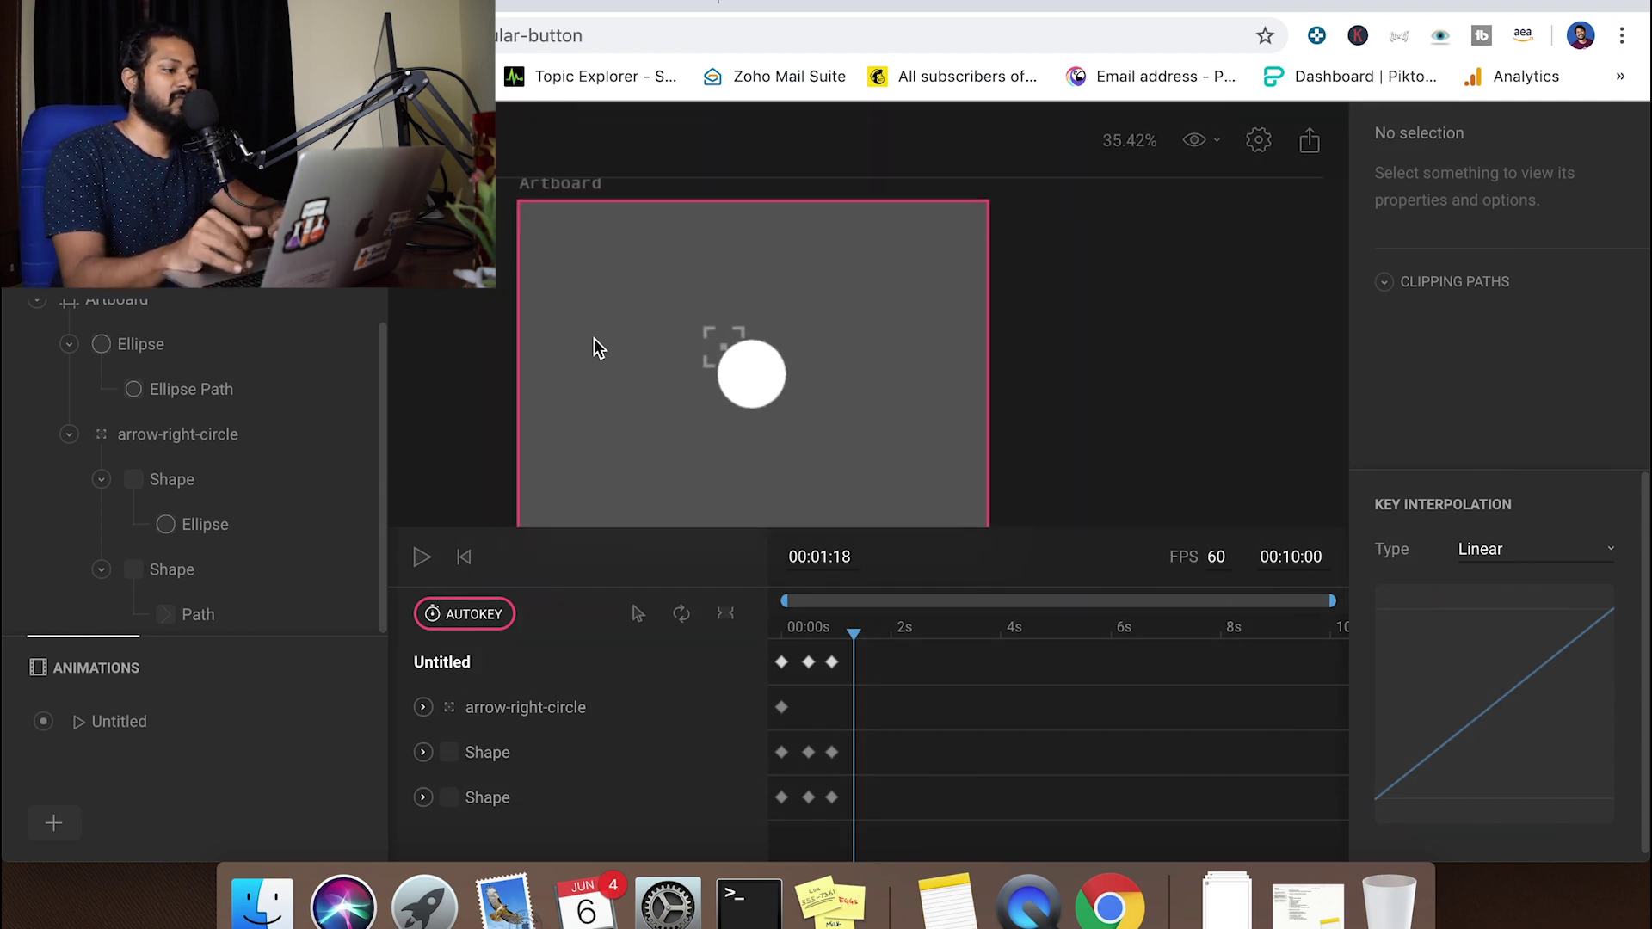
double_click(133, 721)
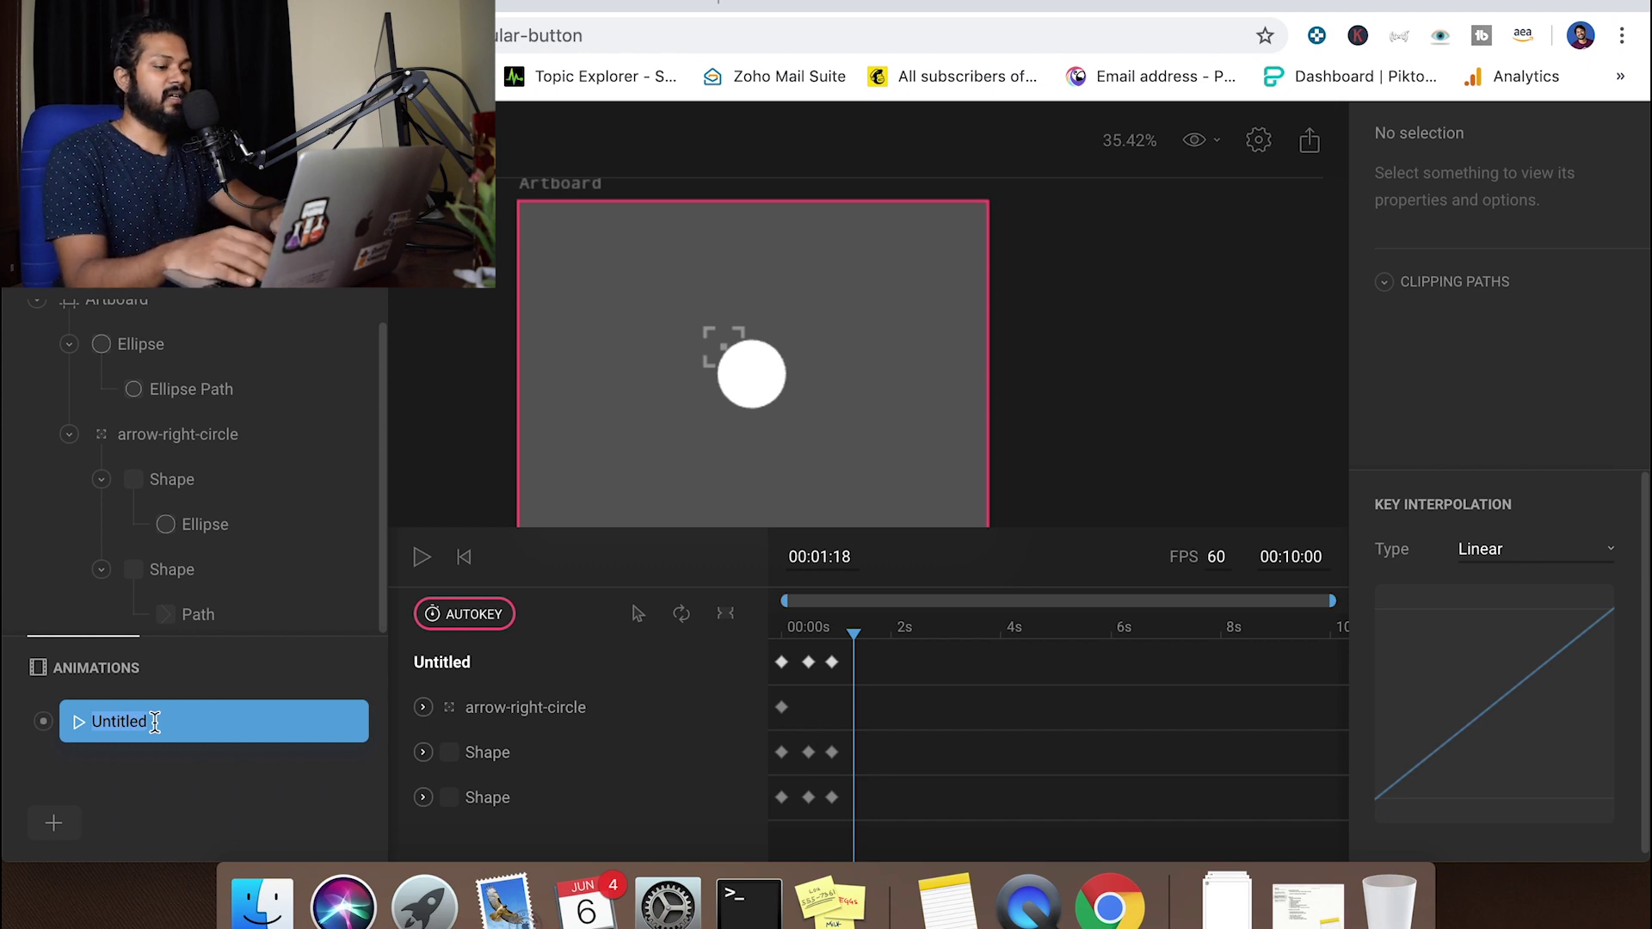
Name the animation CircularButton, collapse the layer tree to the Artboard, and open export options
type("cularButton")
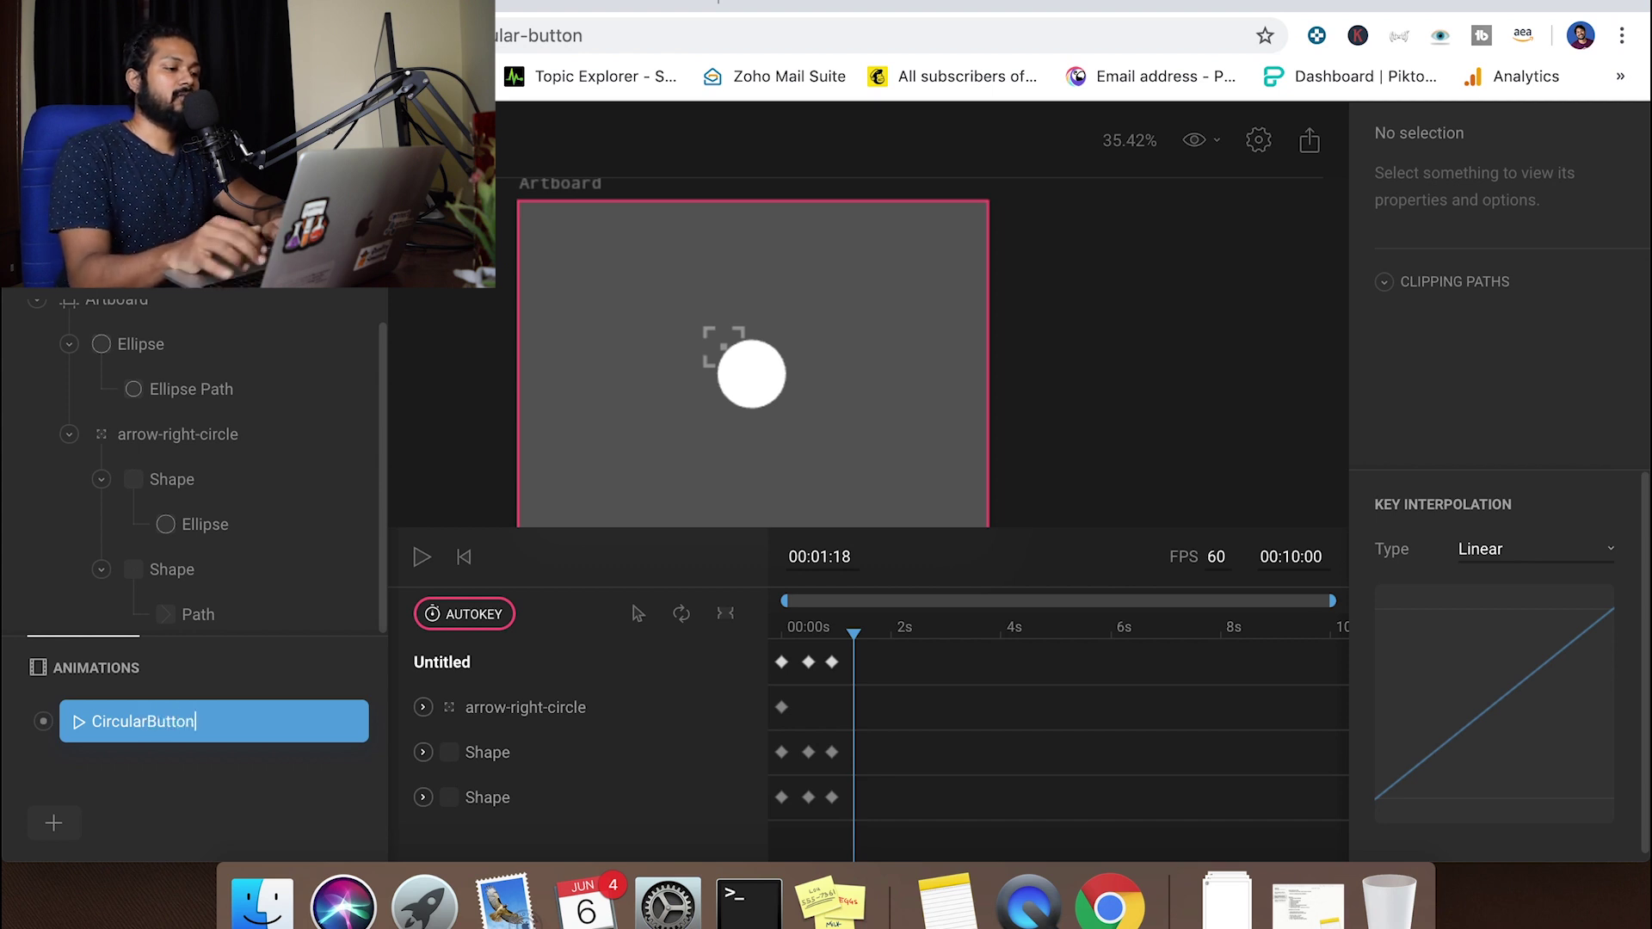
key("Return")
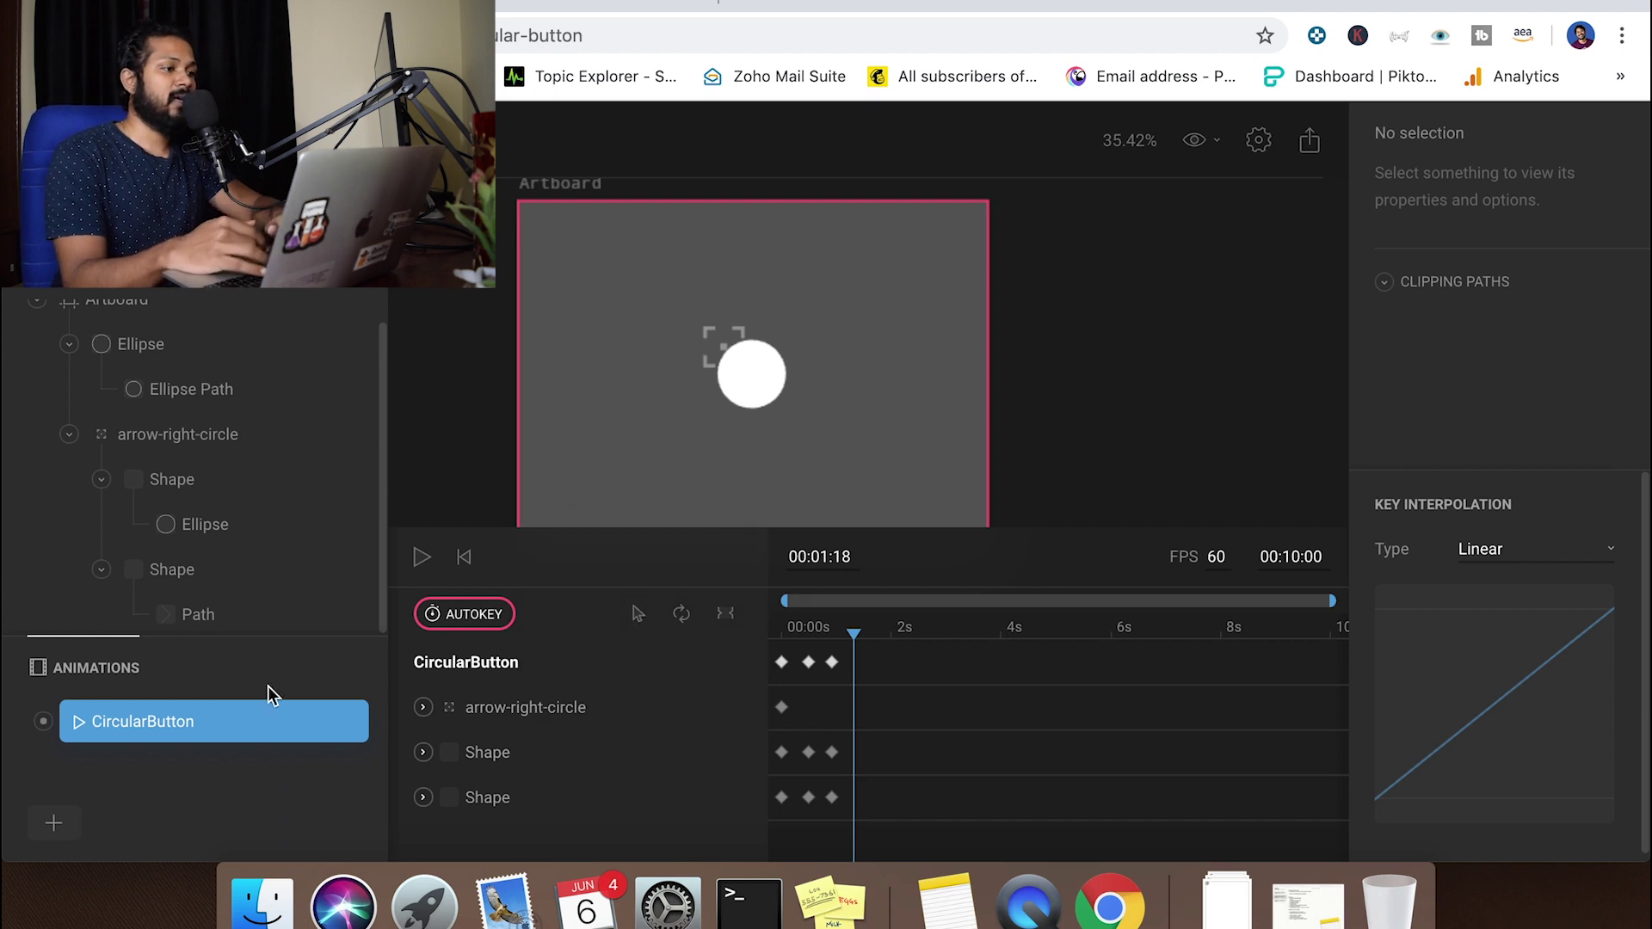
left_click(40, 302)
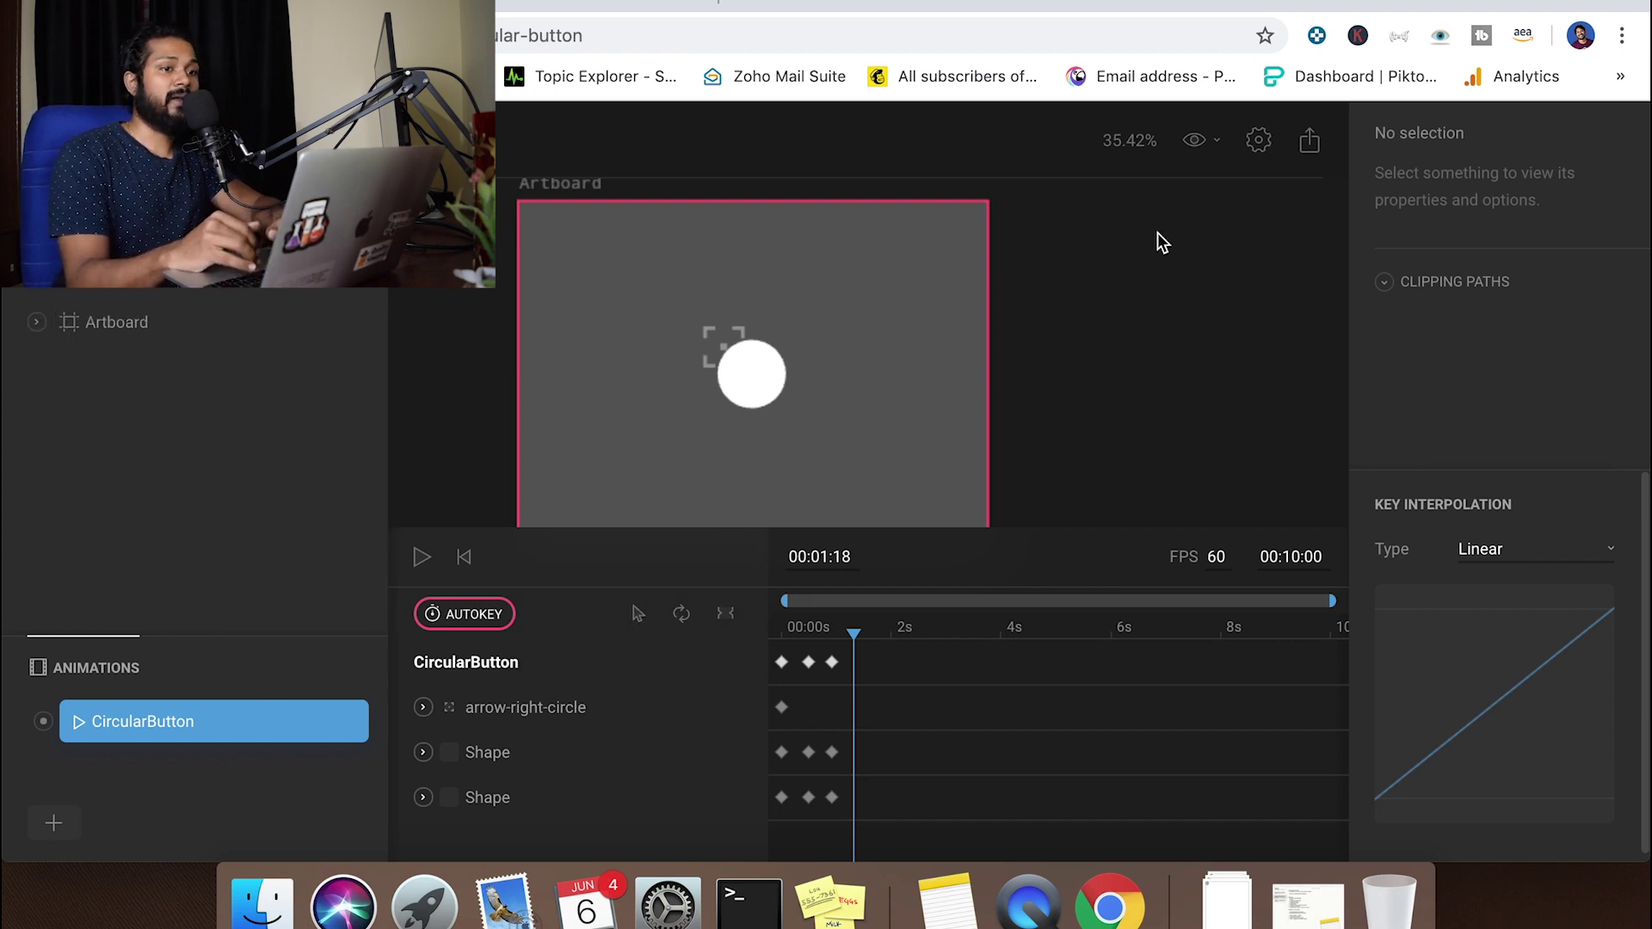
left_click(1309, 145)
Export the animation in Binary format as CircularButton.flr
left_click(1356, 179)
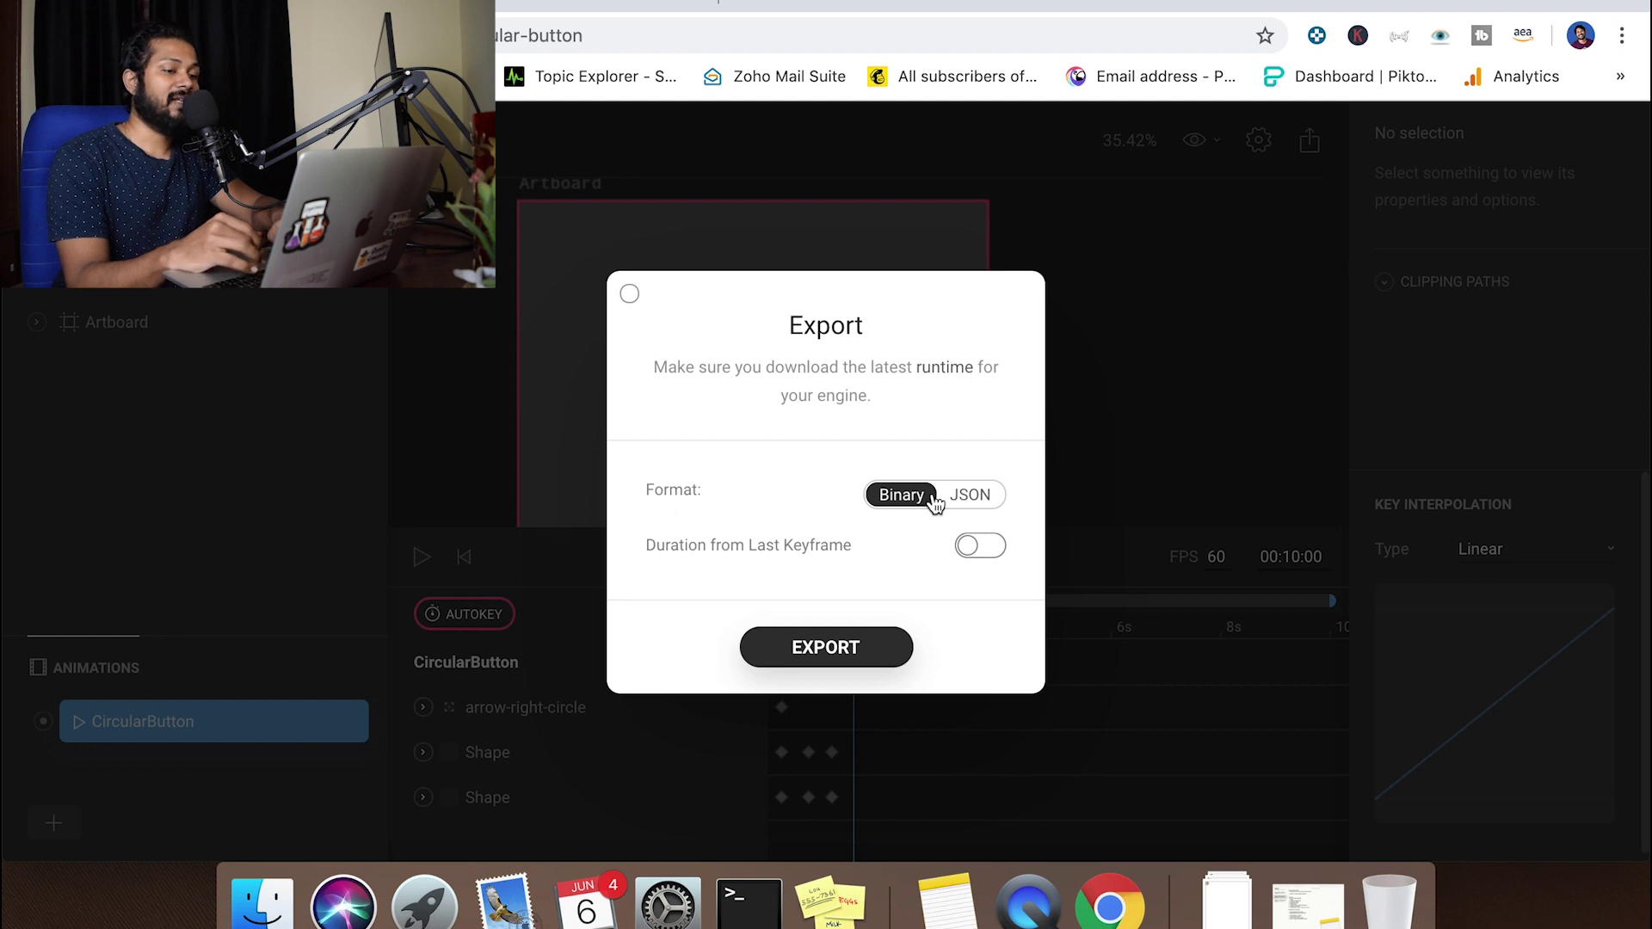
left_click(832, 649)
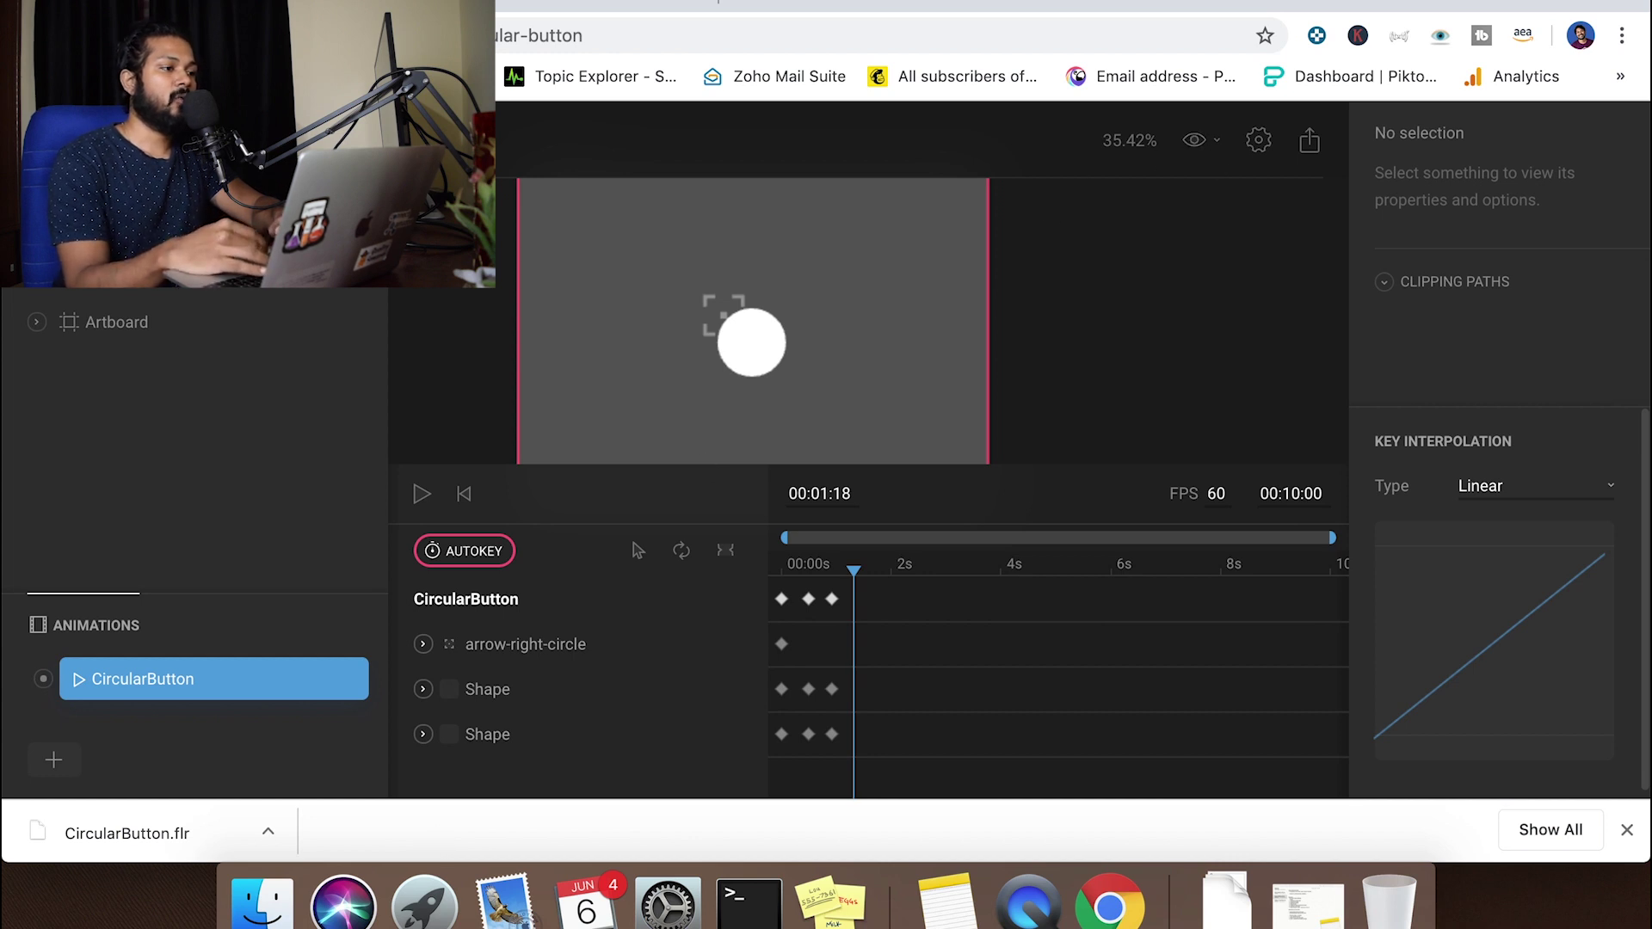
Browse the saved files from the file menu, then close the browser
left_click(30, 137)
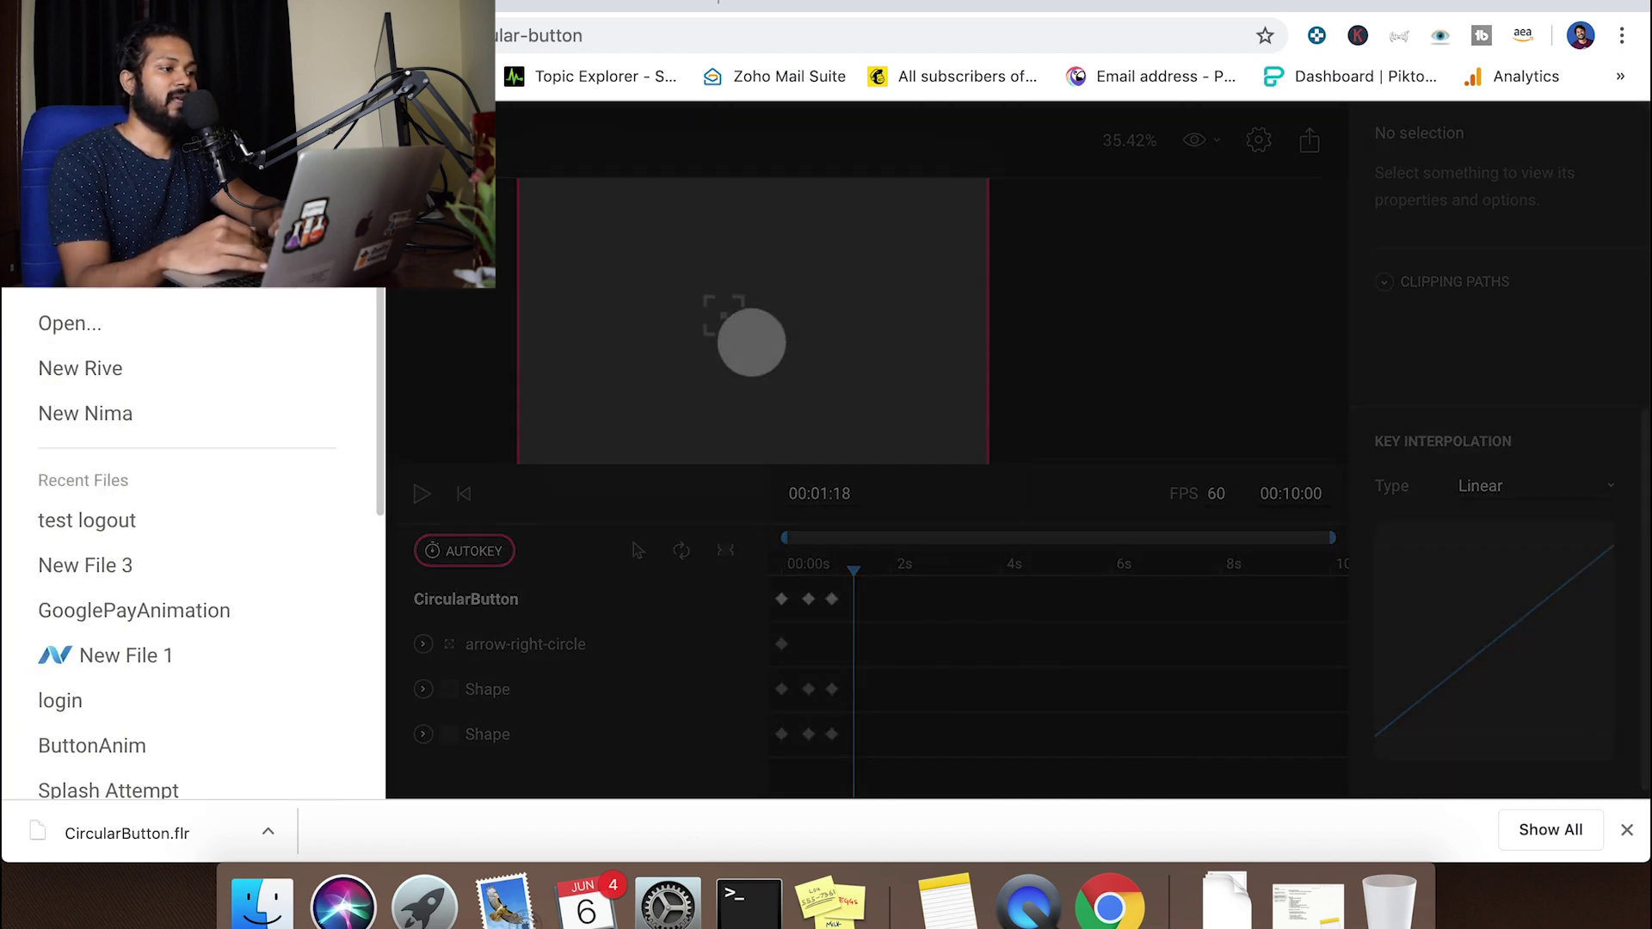
left_click(104, 320)
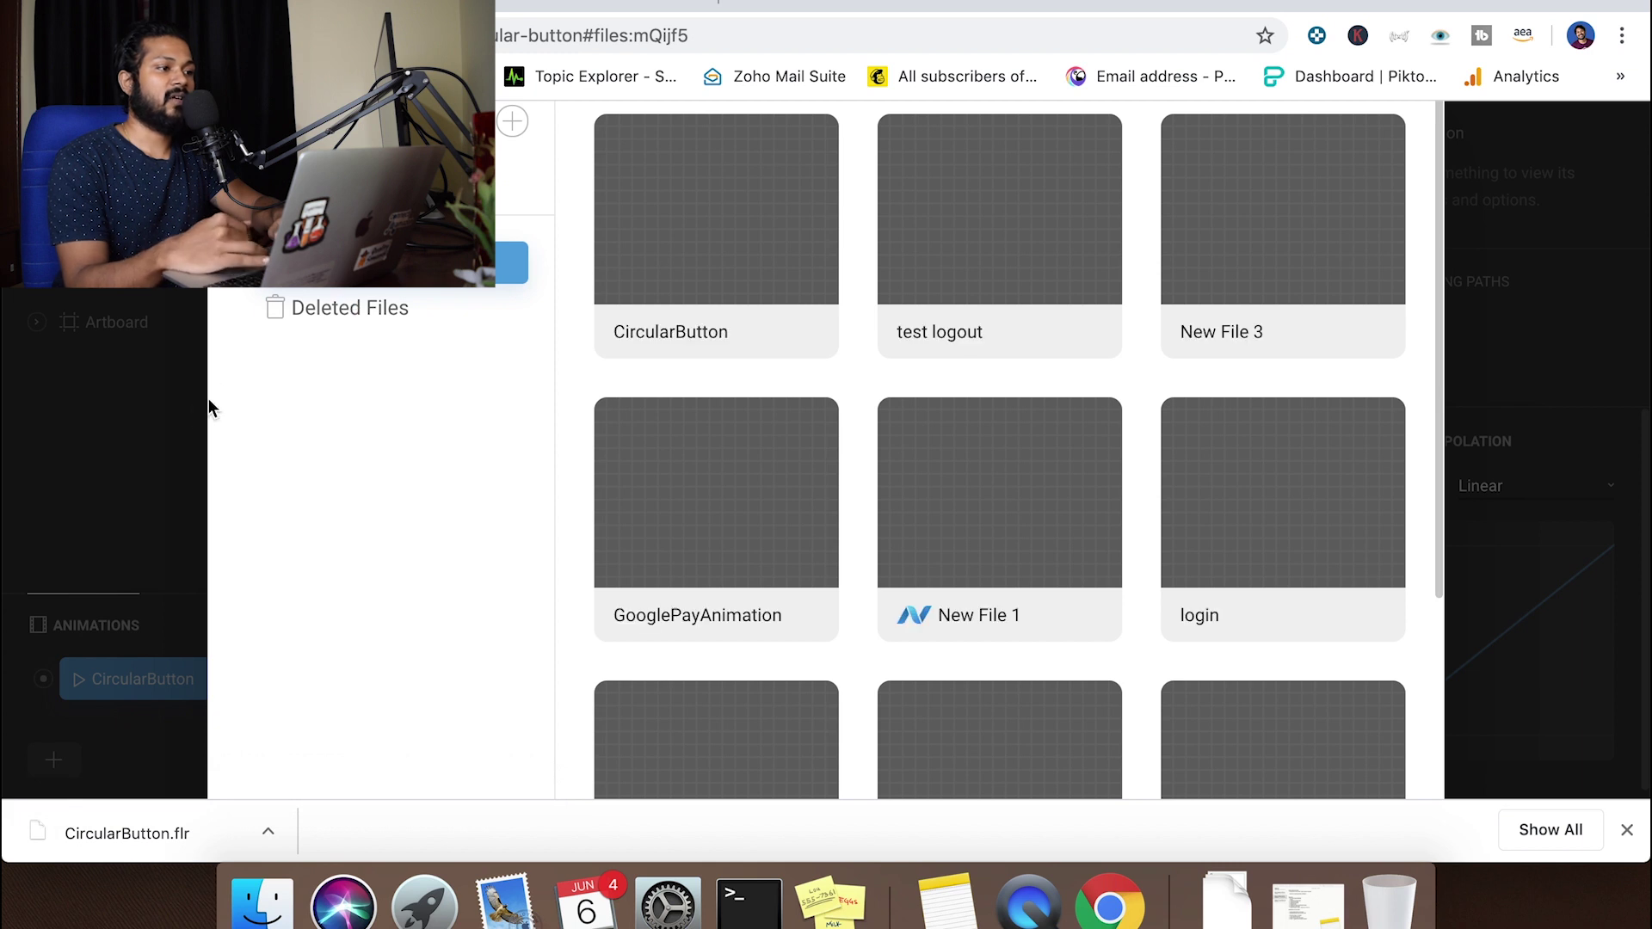
left_click(178, 421)
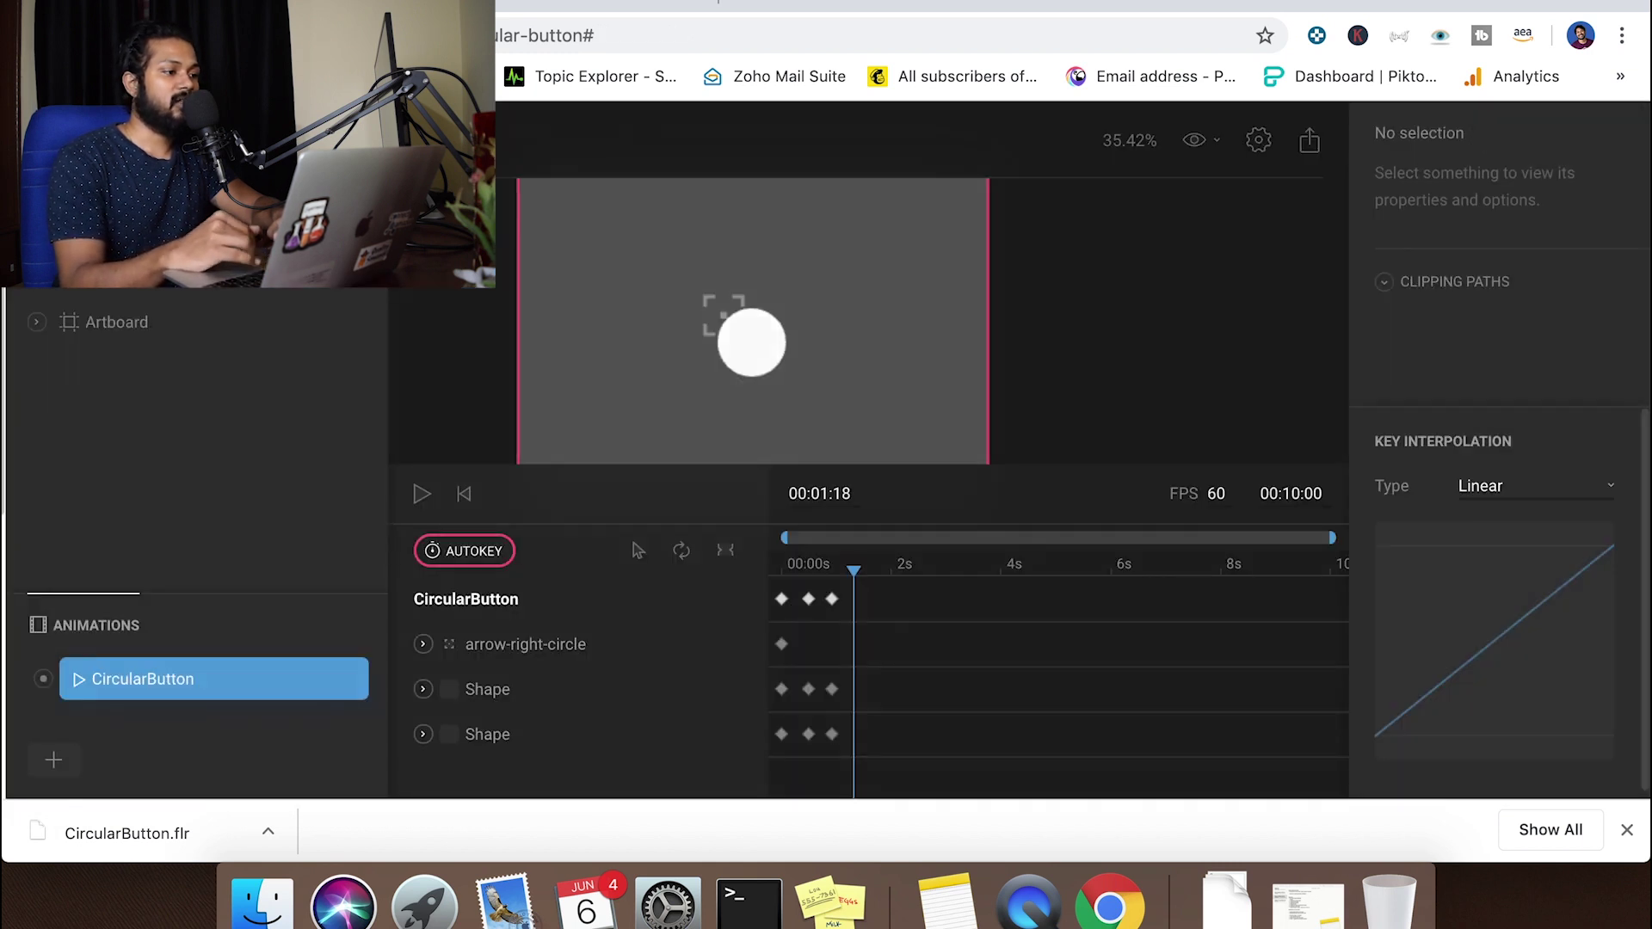
Go to the community Explore page, open CircularButton from Your Files, then go back
left_click(25, 138)
scroll(269, 560, "down", 5)
scroll(272, 563, "up", 3)
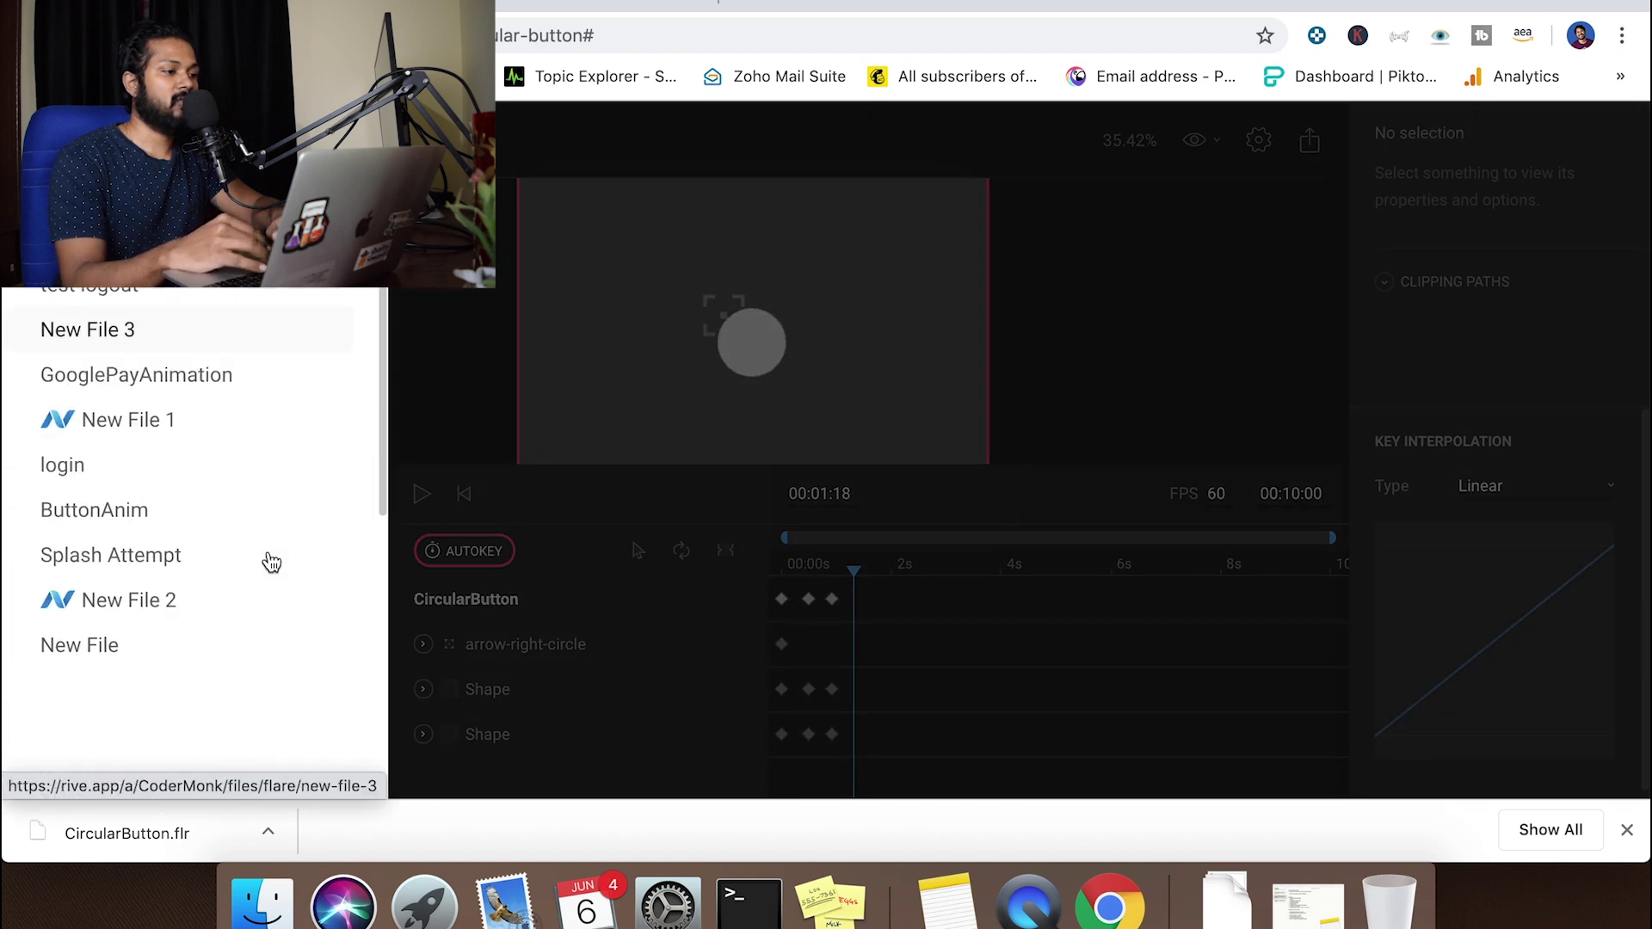
scroll(272, 563, "down", 3)
left_click(147, 416)
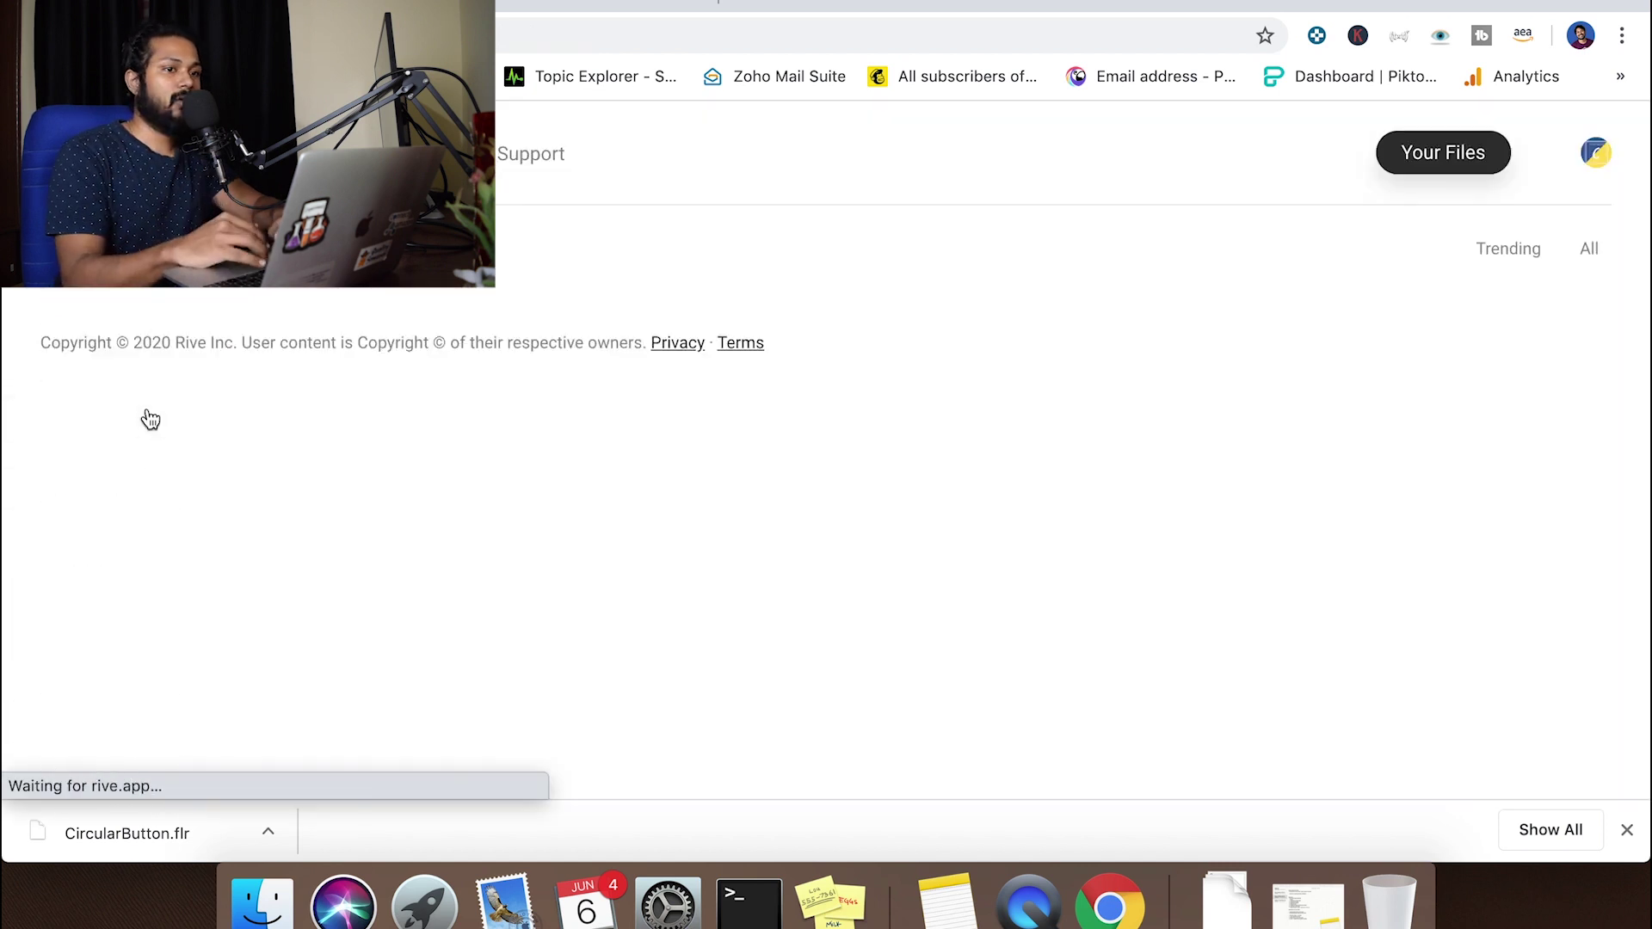
left_click(1463, 160)
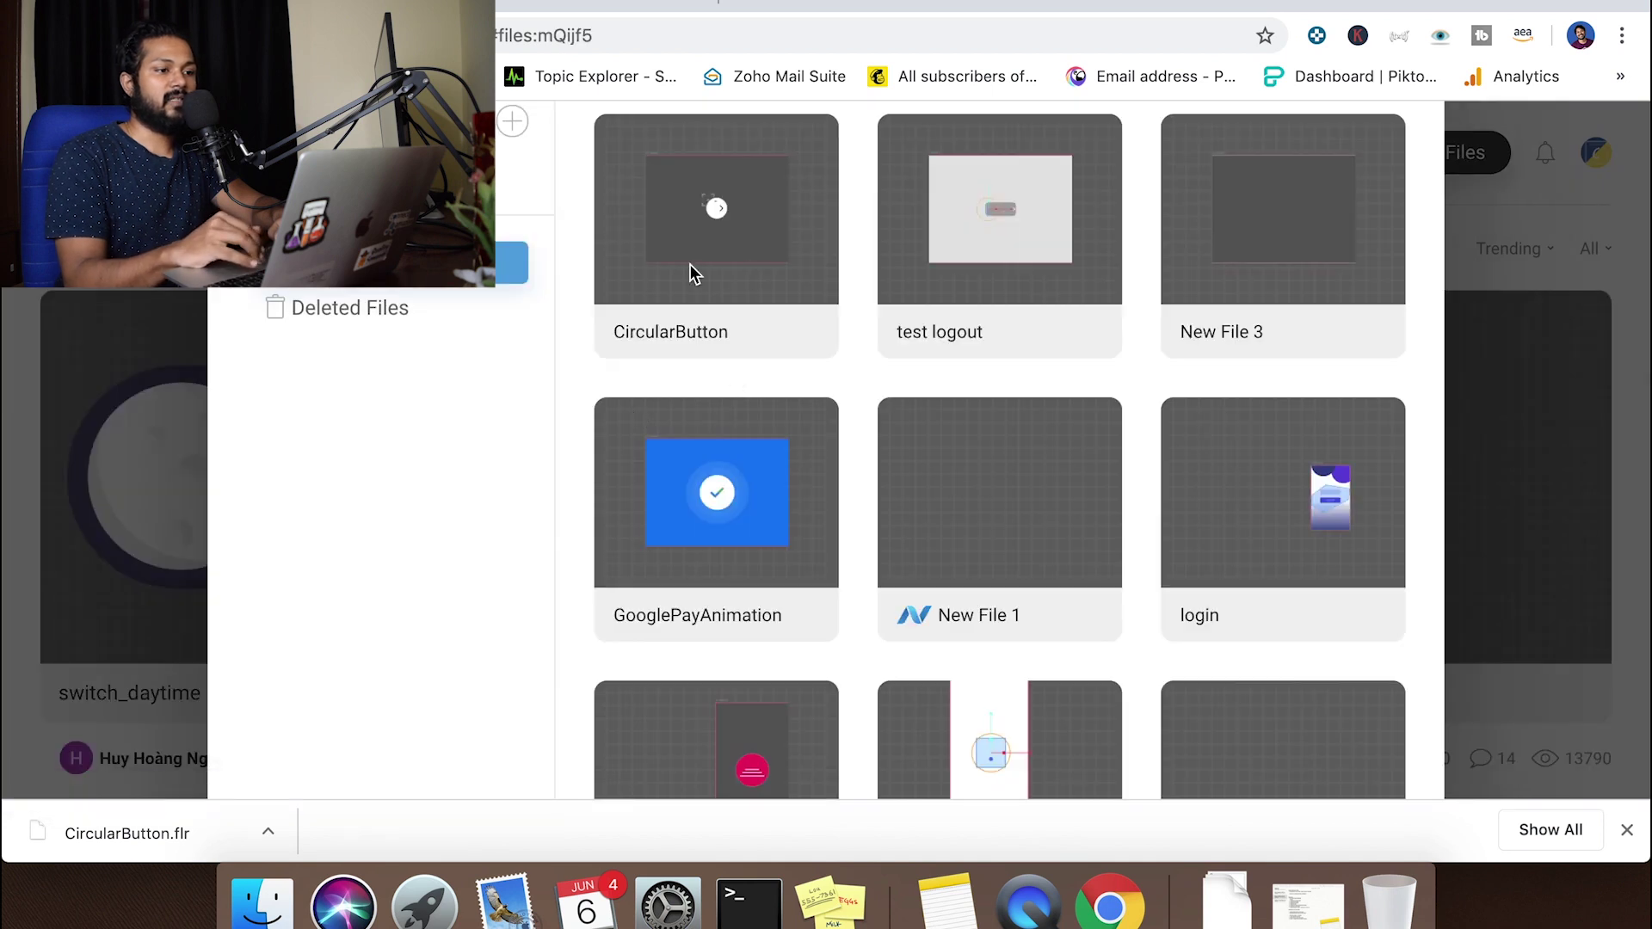
left_click(811, 246)
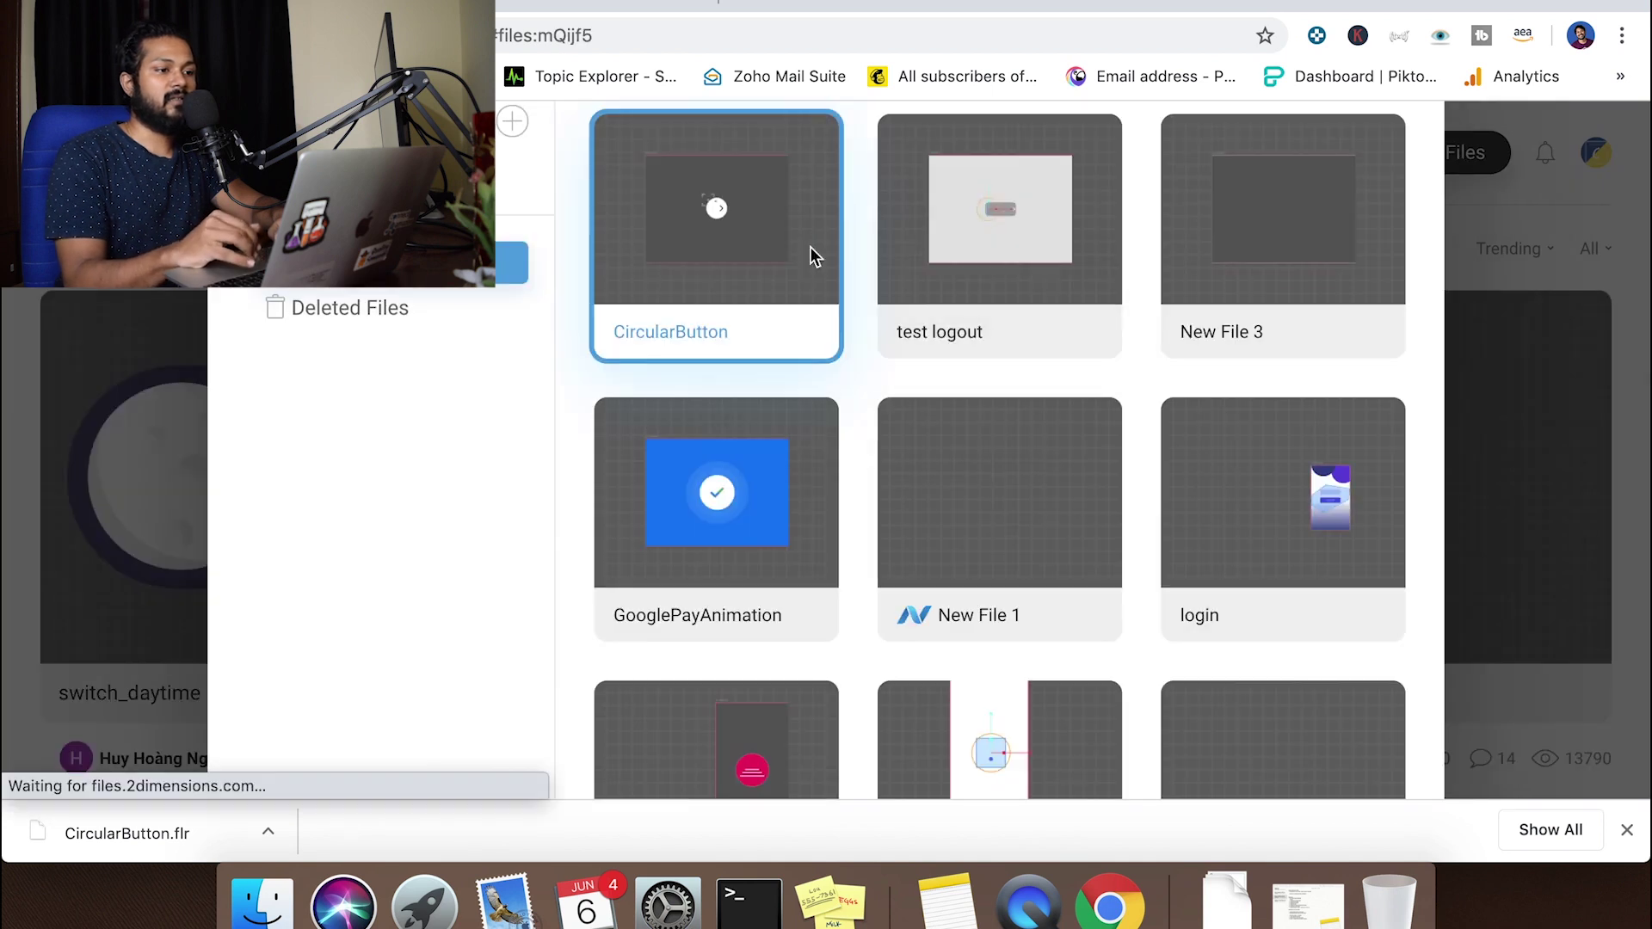
left_click(810, 247)
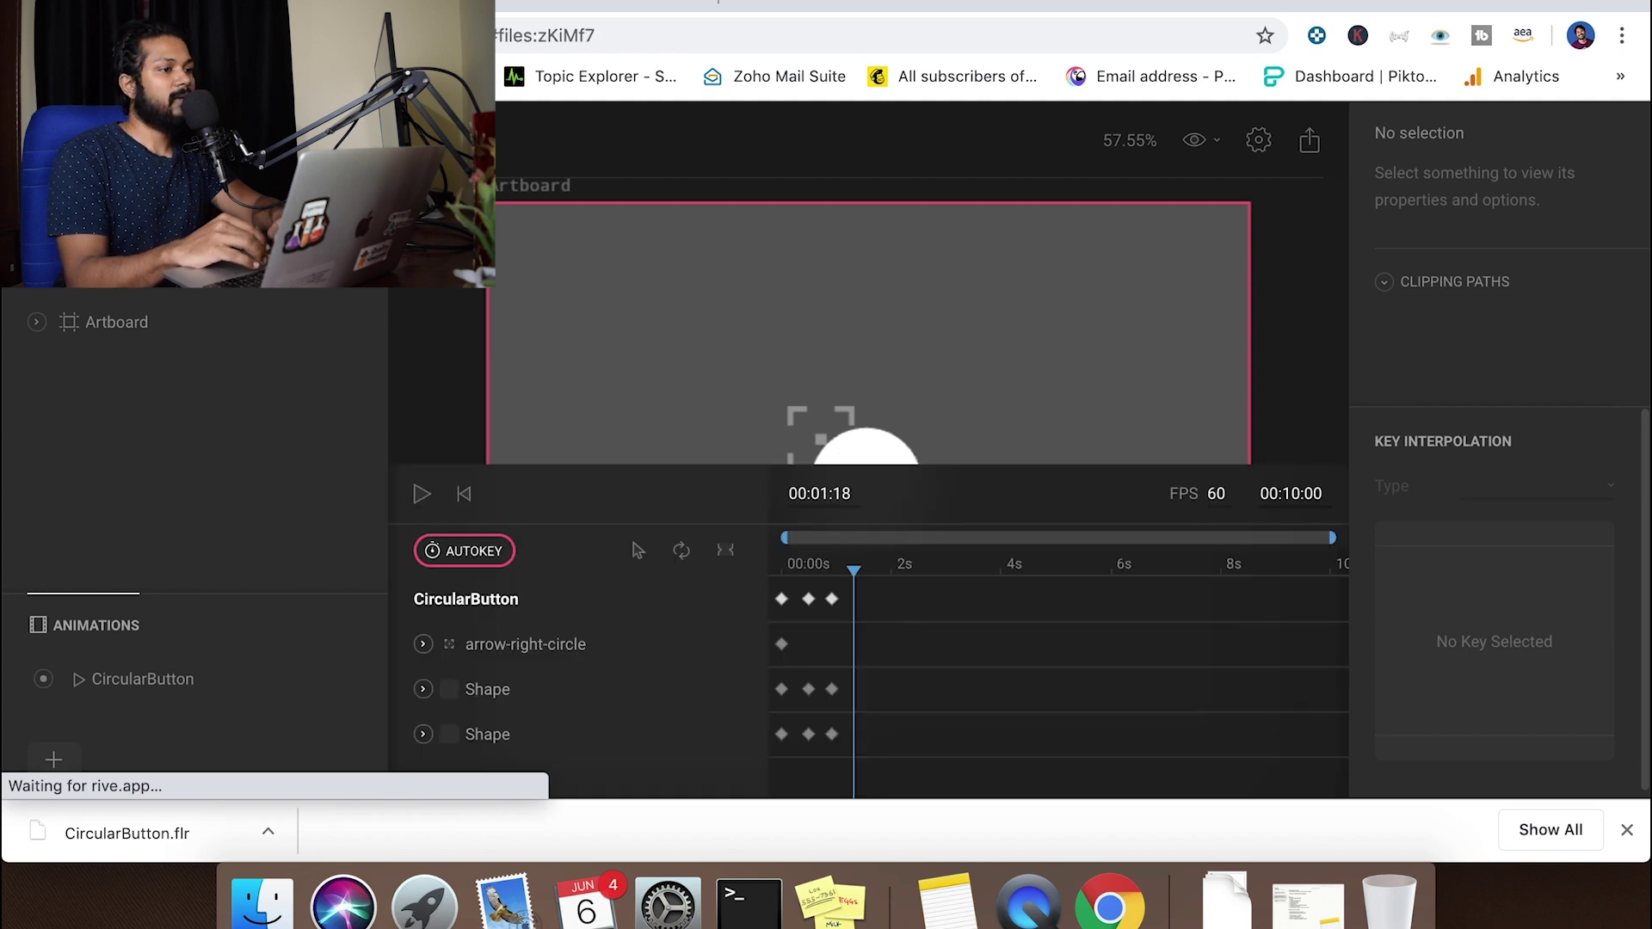
key("super+bracketleft")
Go to your profile from the account menu and preview the CircularButton and test logout files
left_click(203, 312)
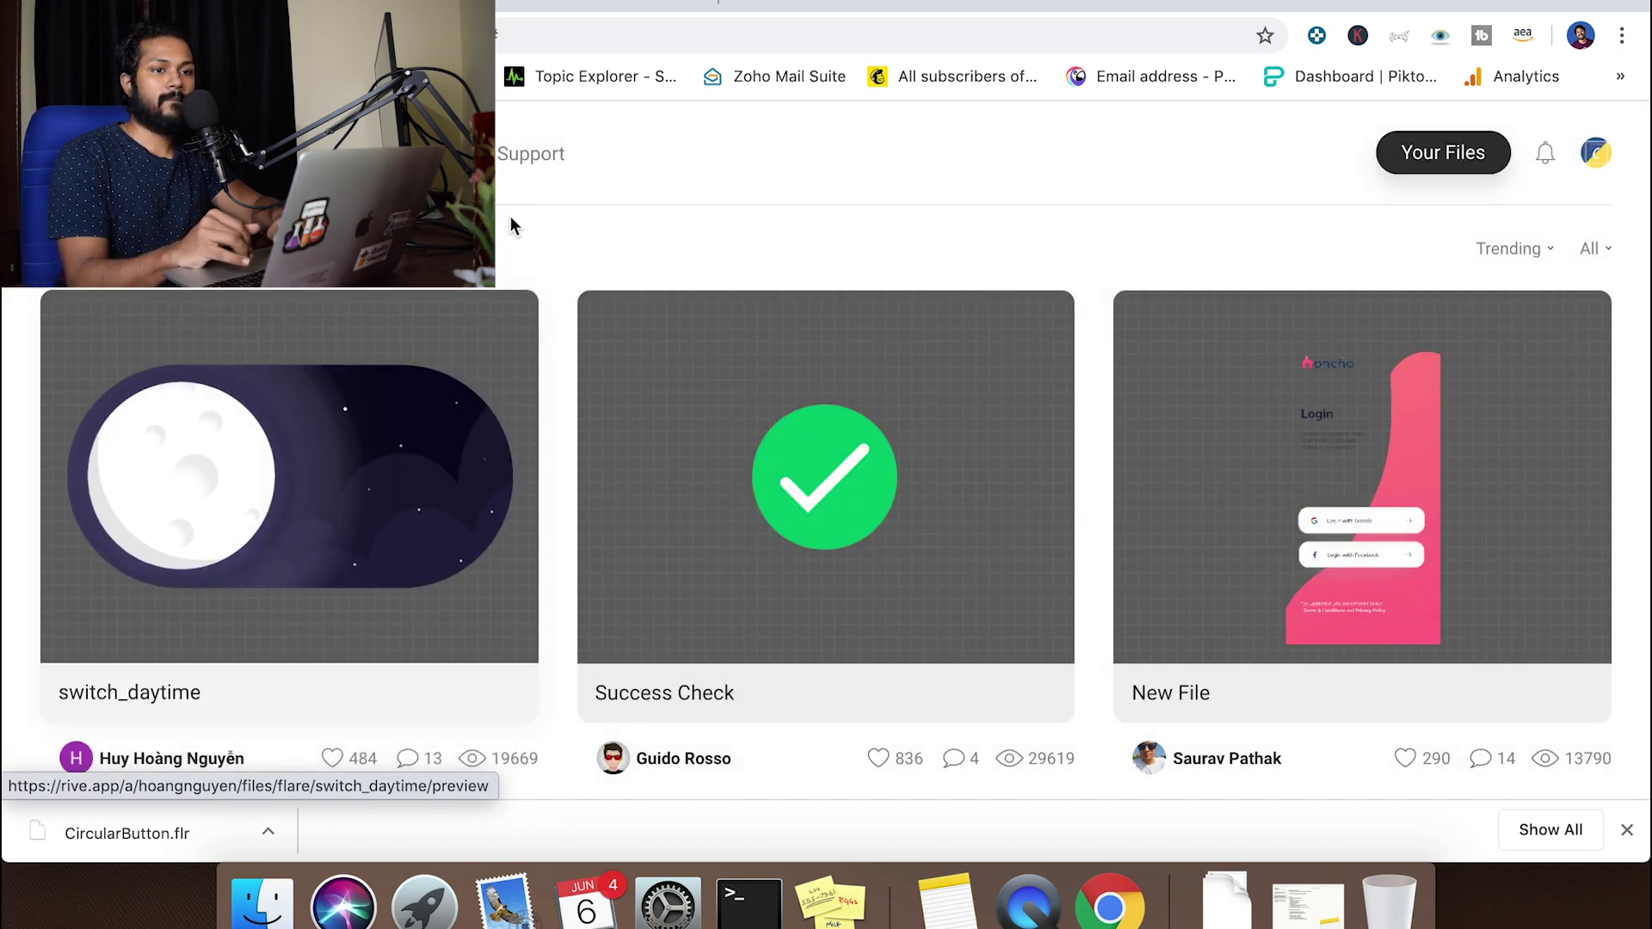
left_click(1596, 156)
left_click(1416, 344)
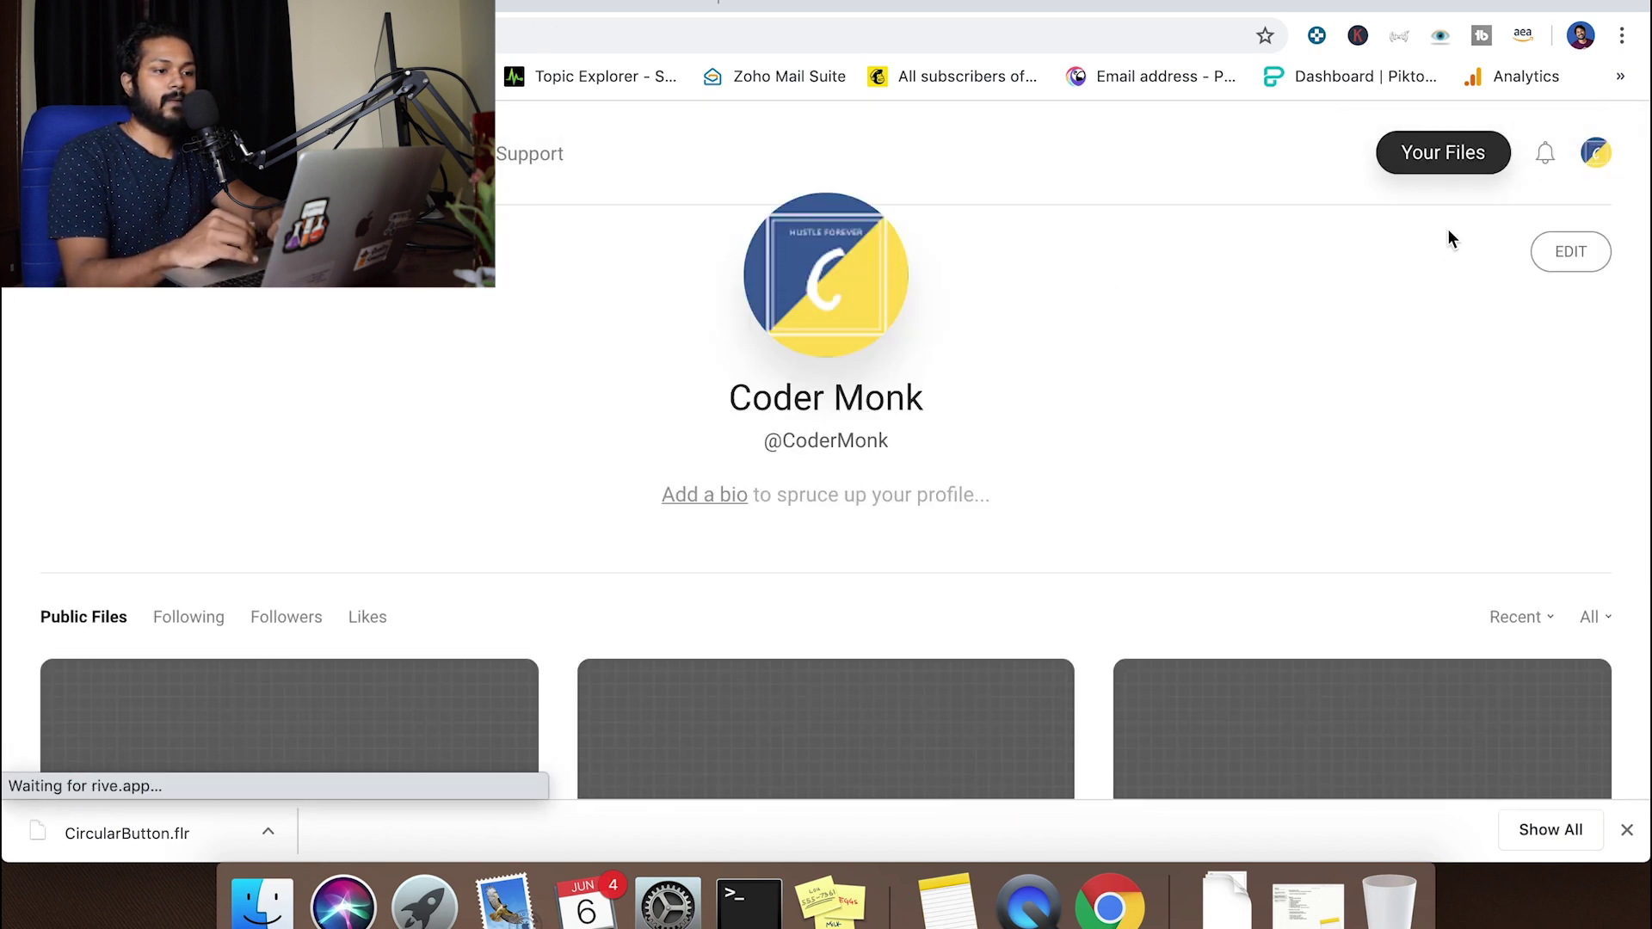
scroll(966, 446, "down", 5)
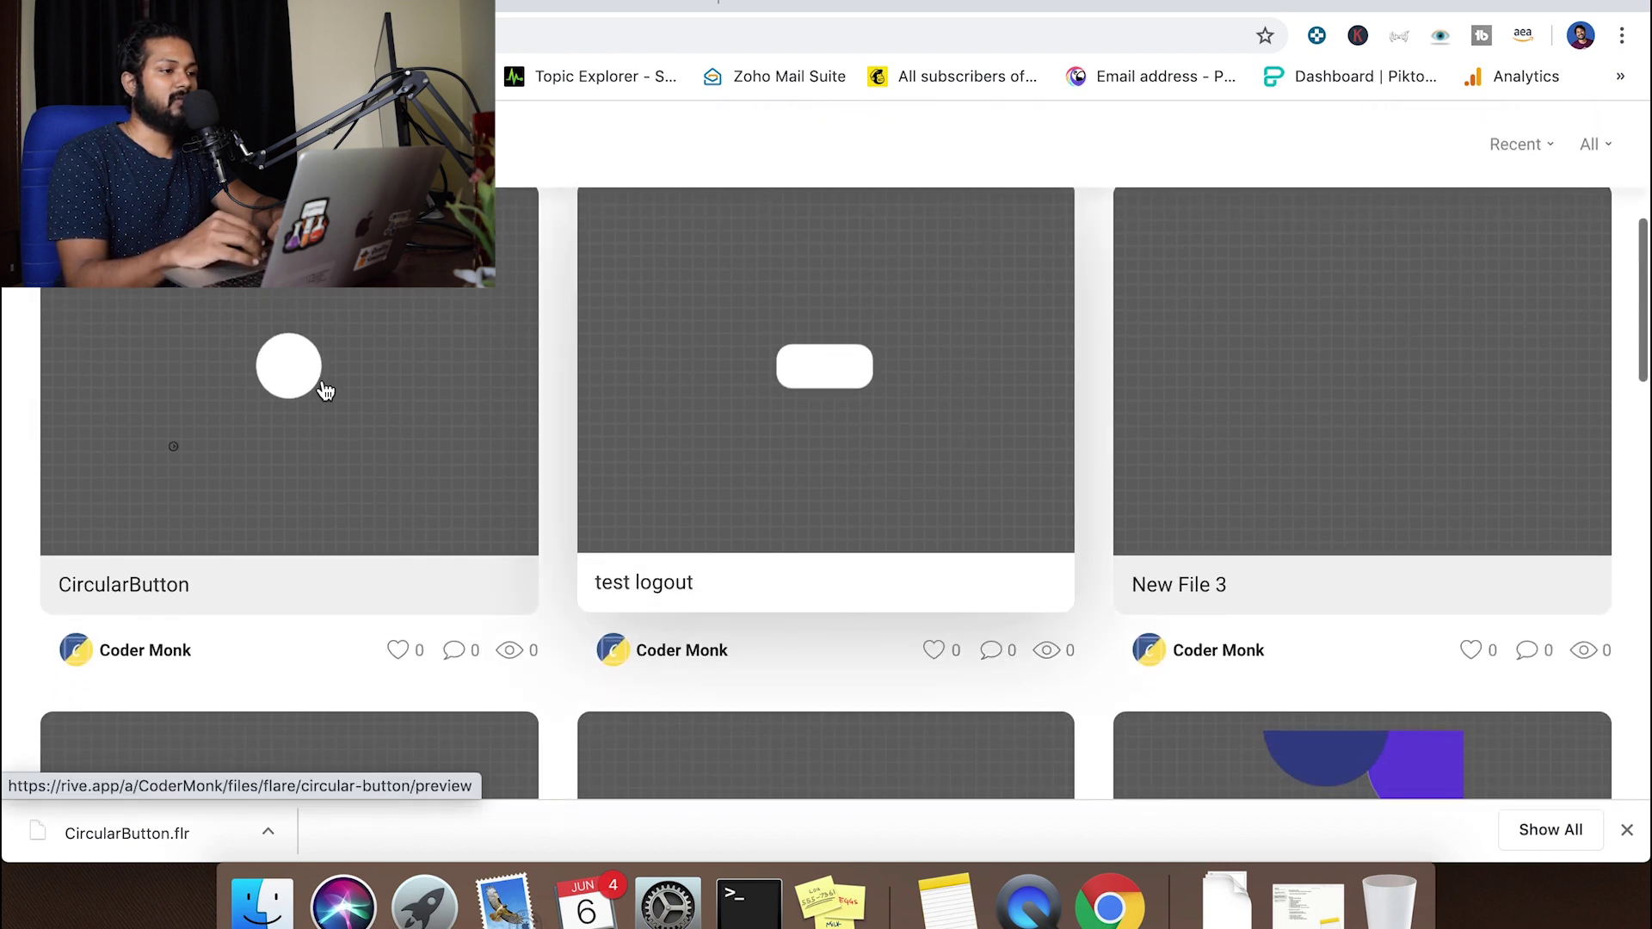
left_click(326, 392)
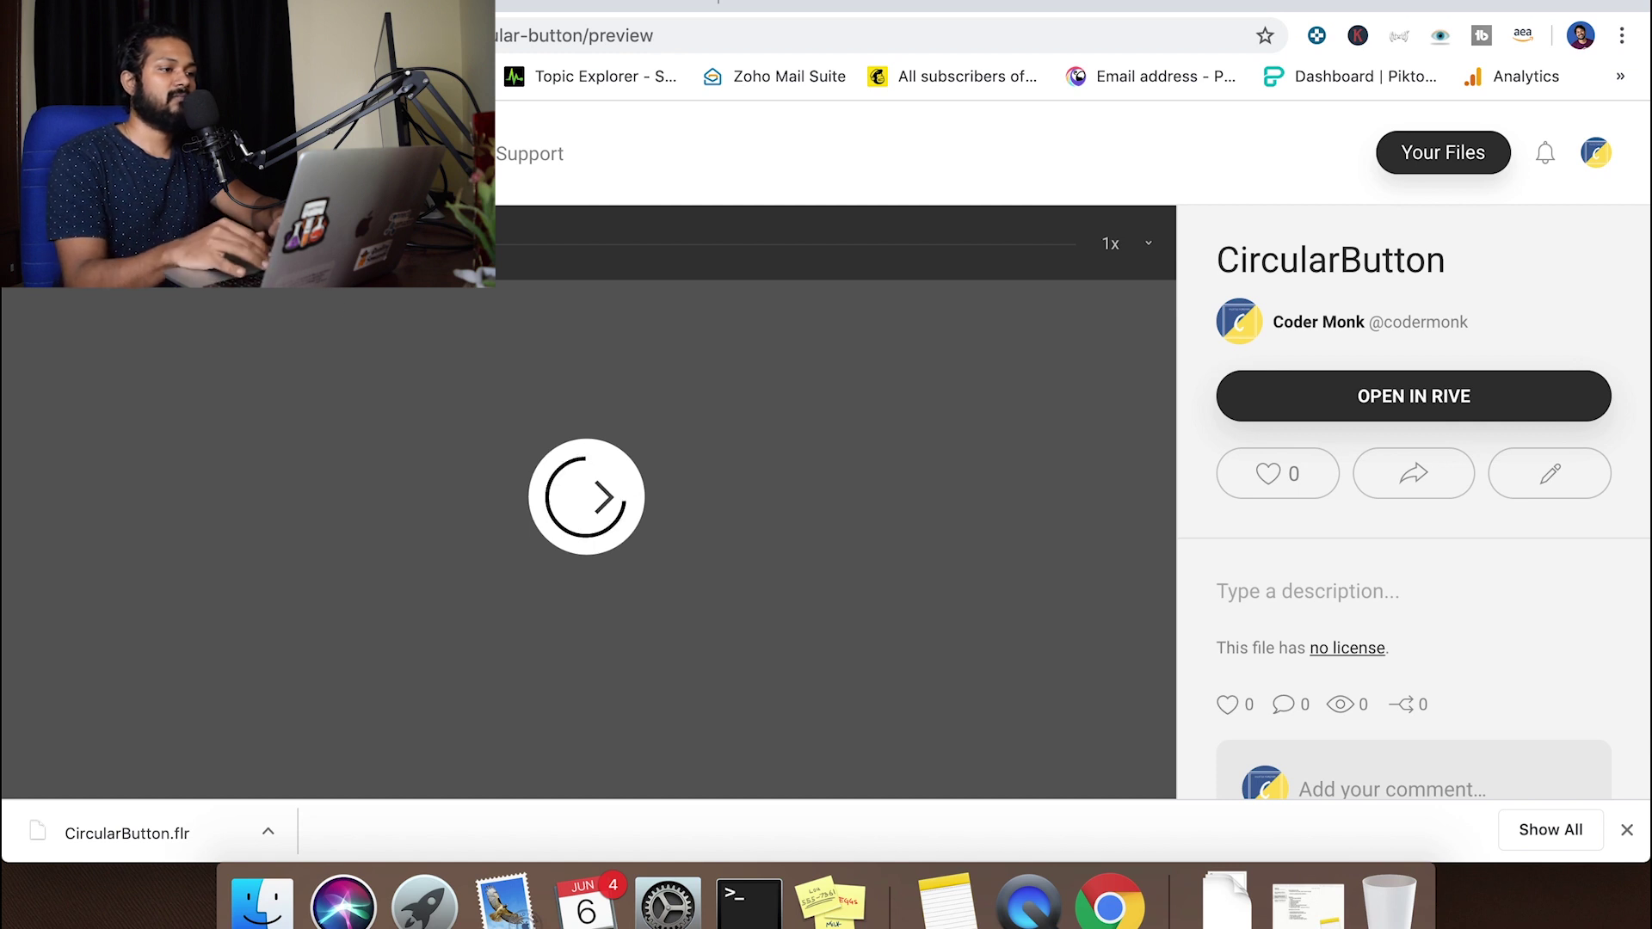
scroll(585, 499, "left", 5)
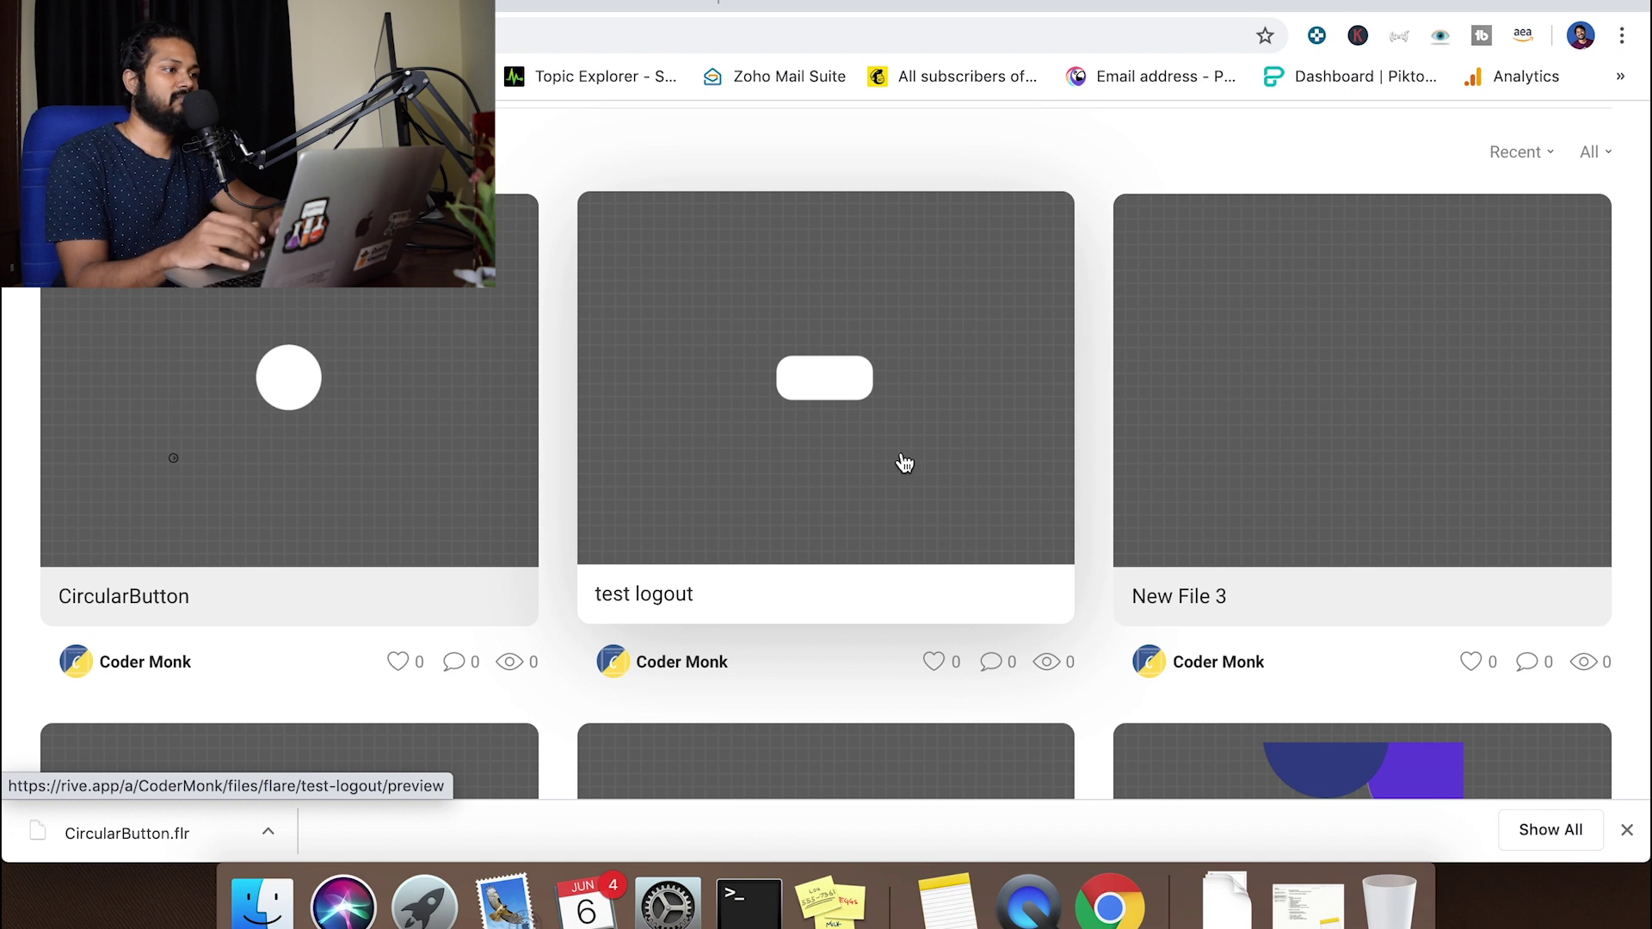
left_click(905, 463)
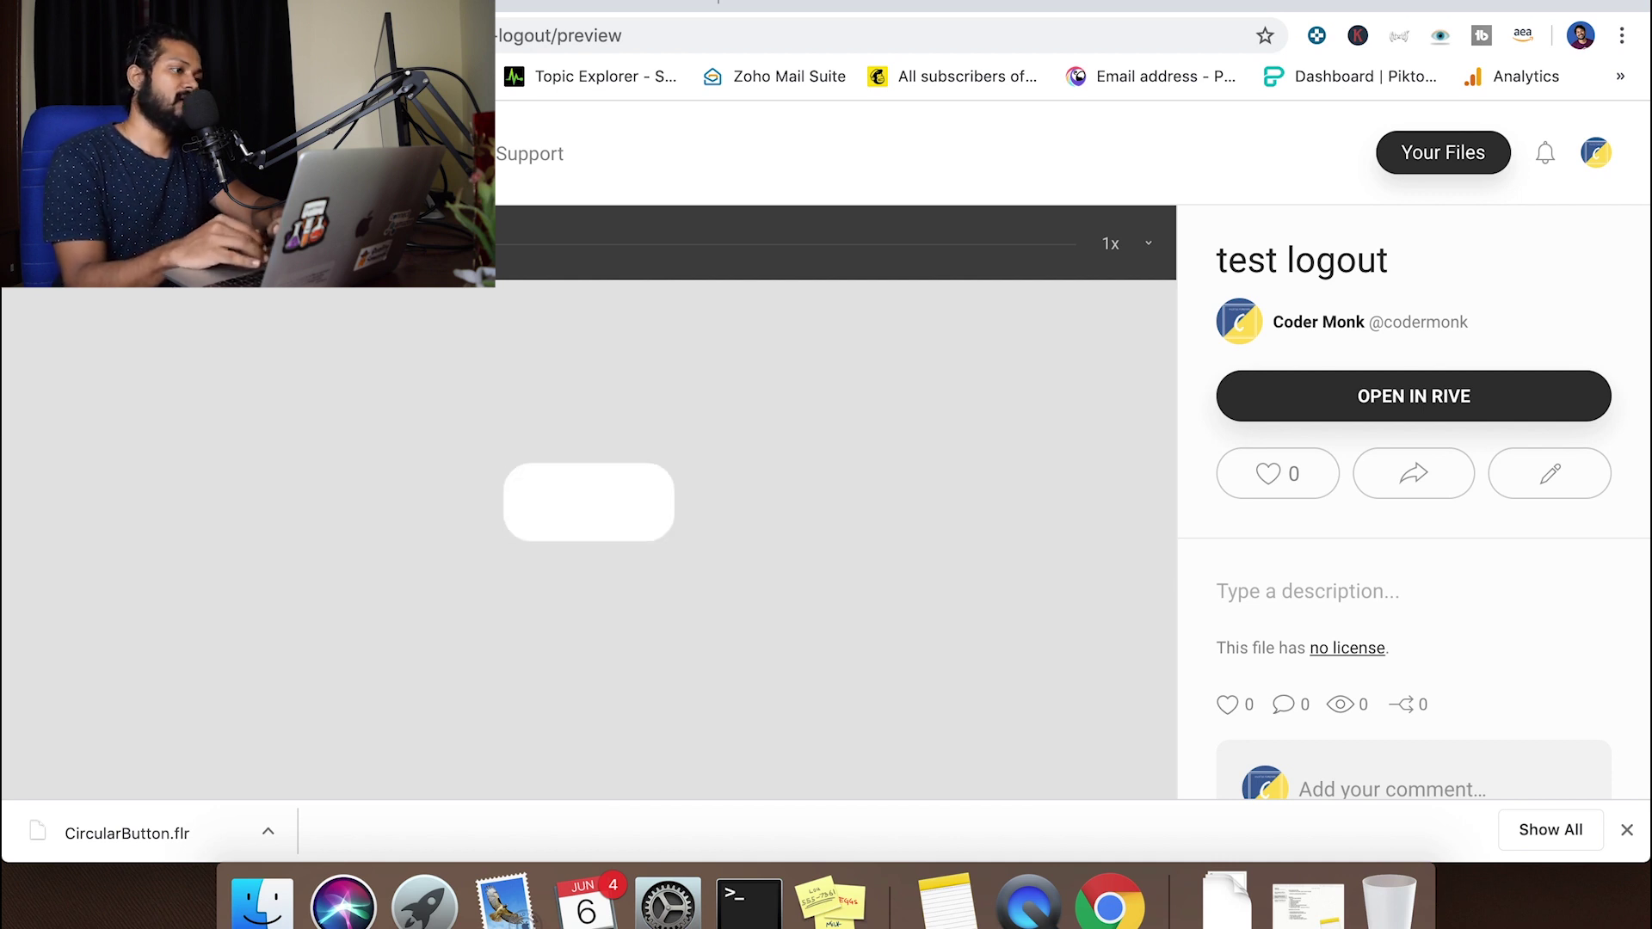
key("super+bracketleft")
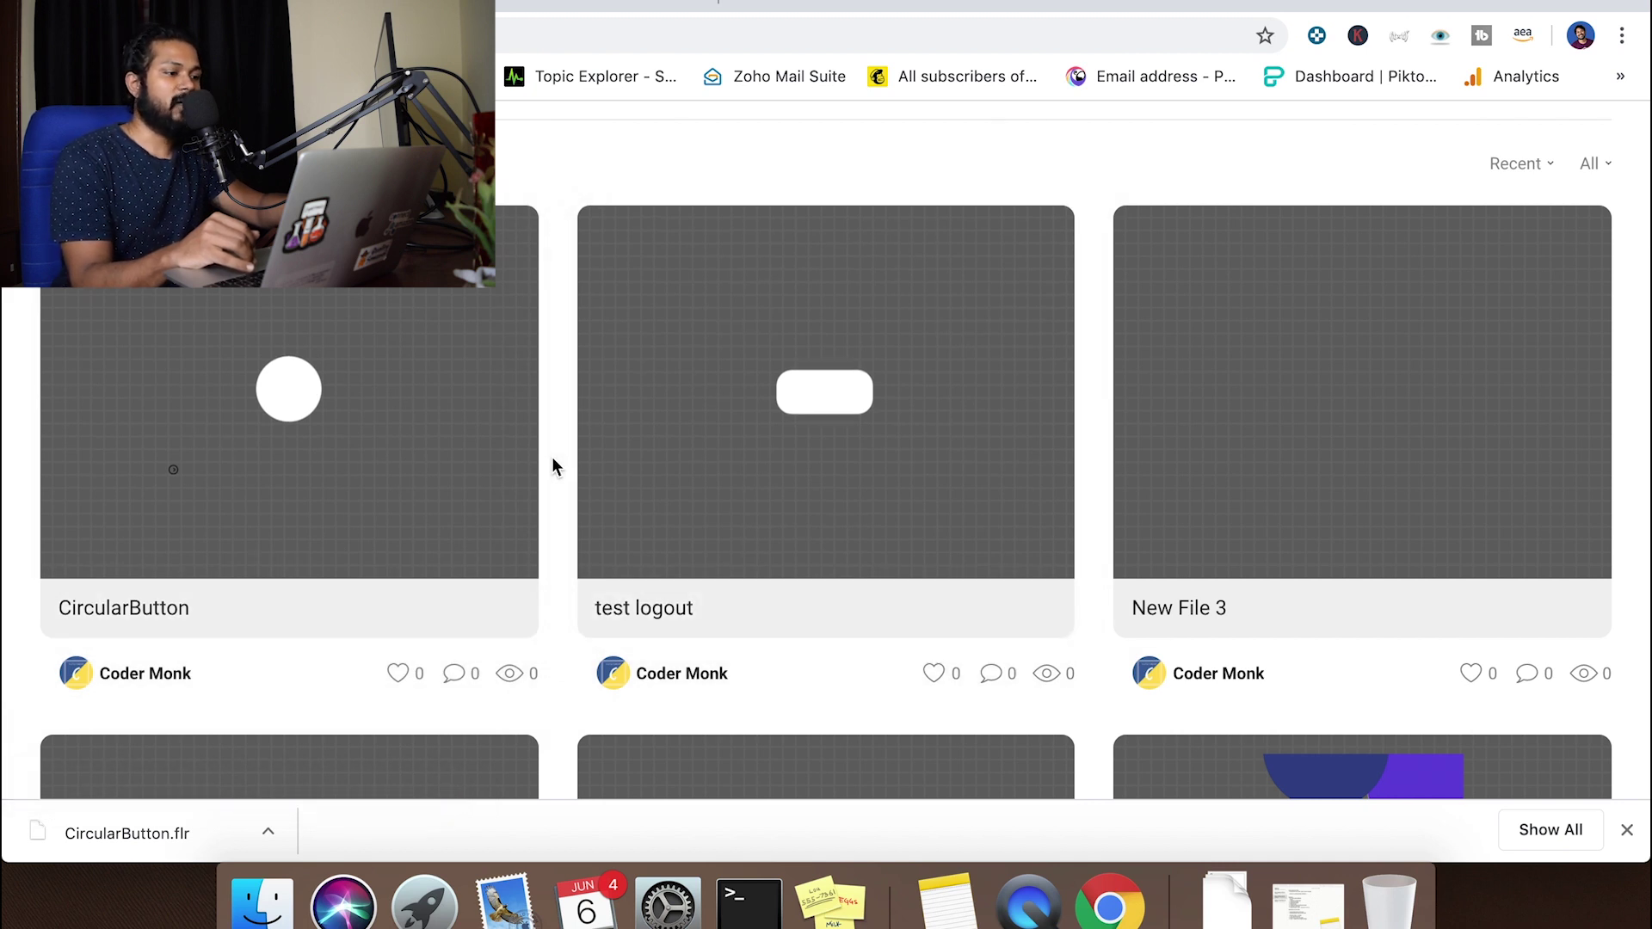
scroll(552, 456, "up", 4)
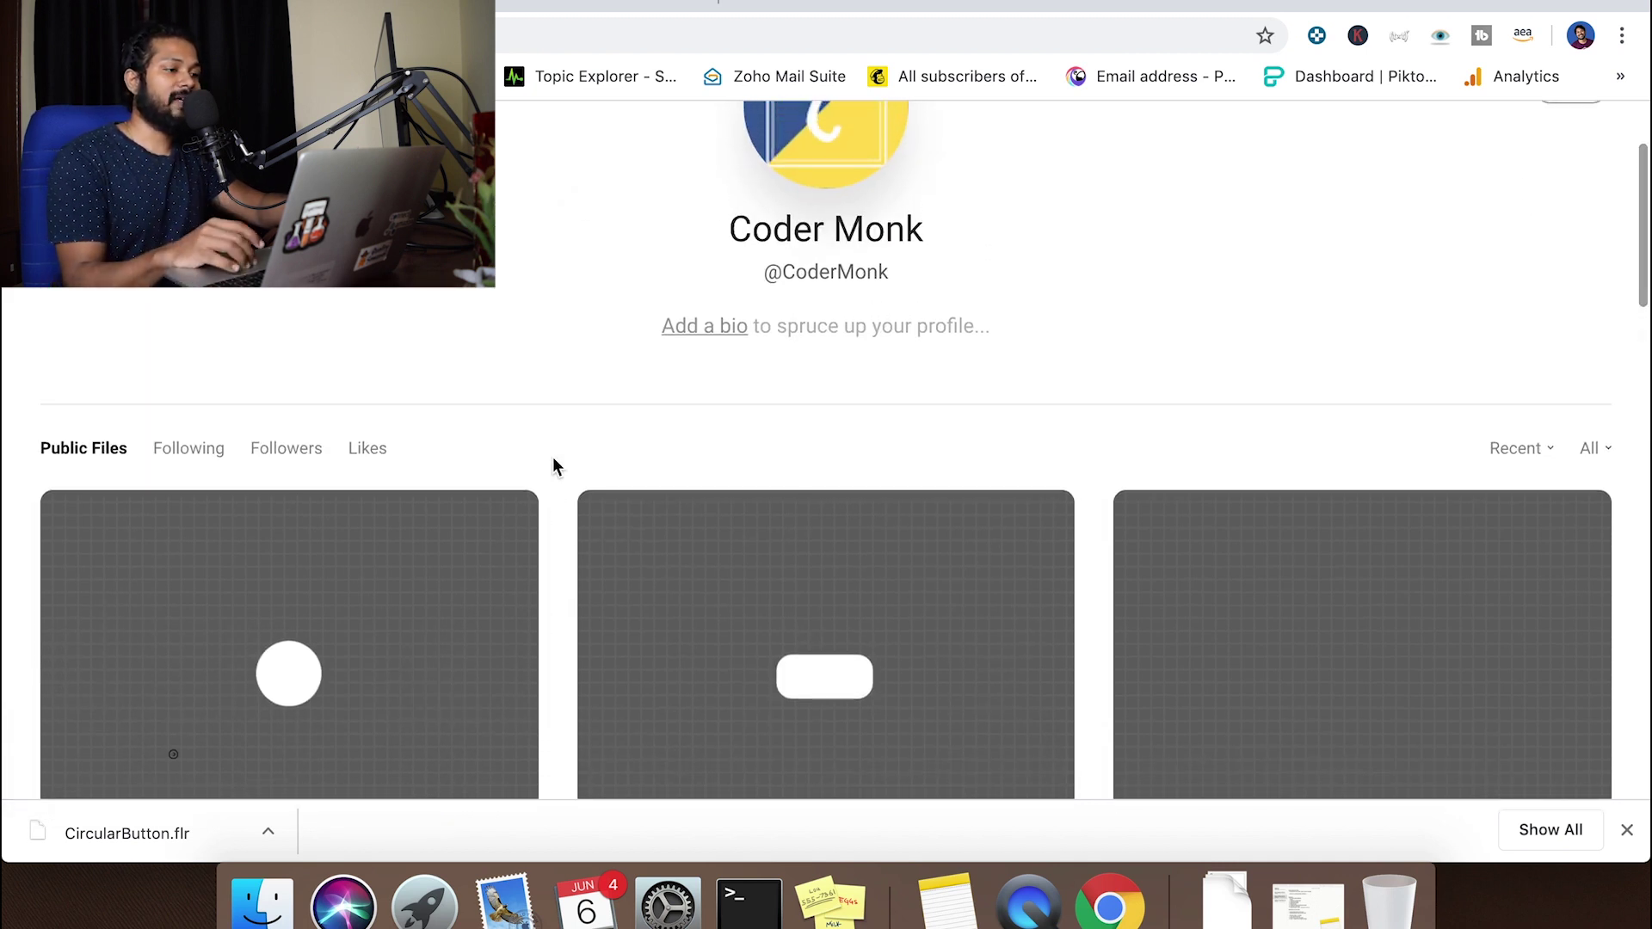
scroll(553, 457, "down", 3)
scroll(553, 458, "up", 1)
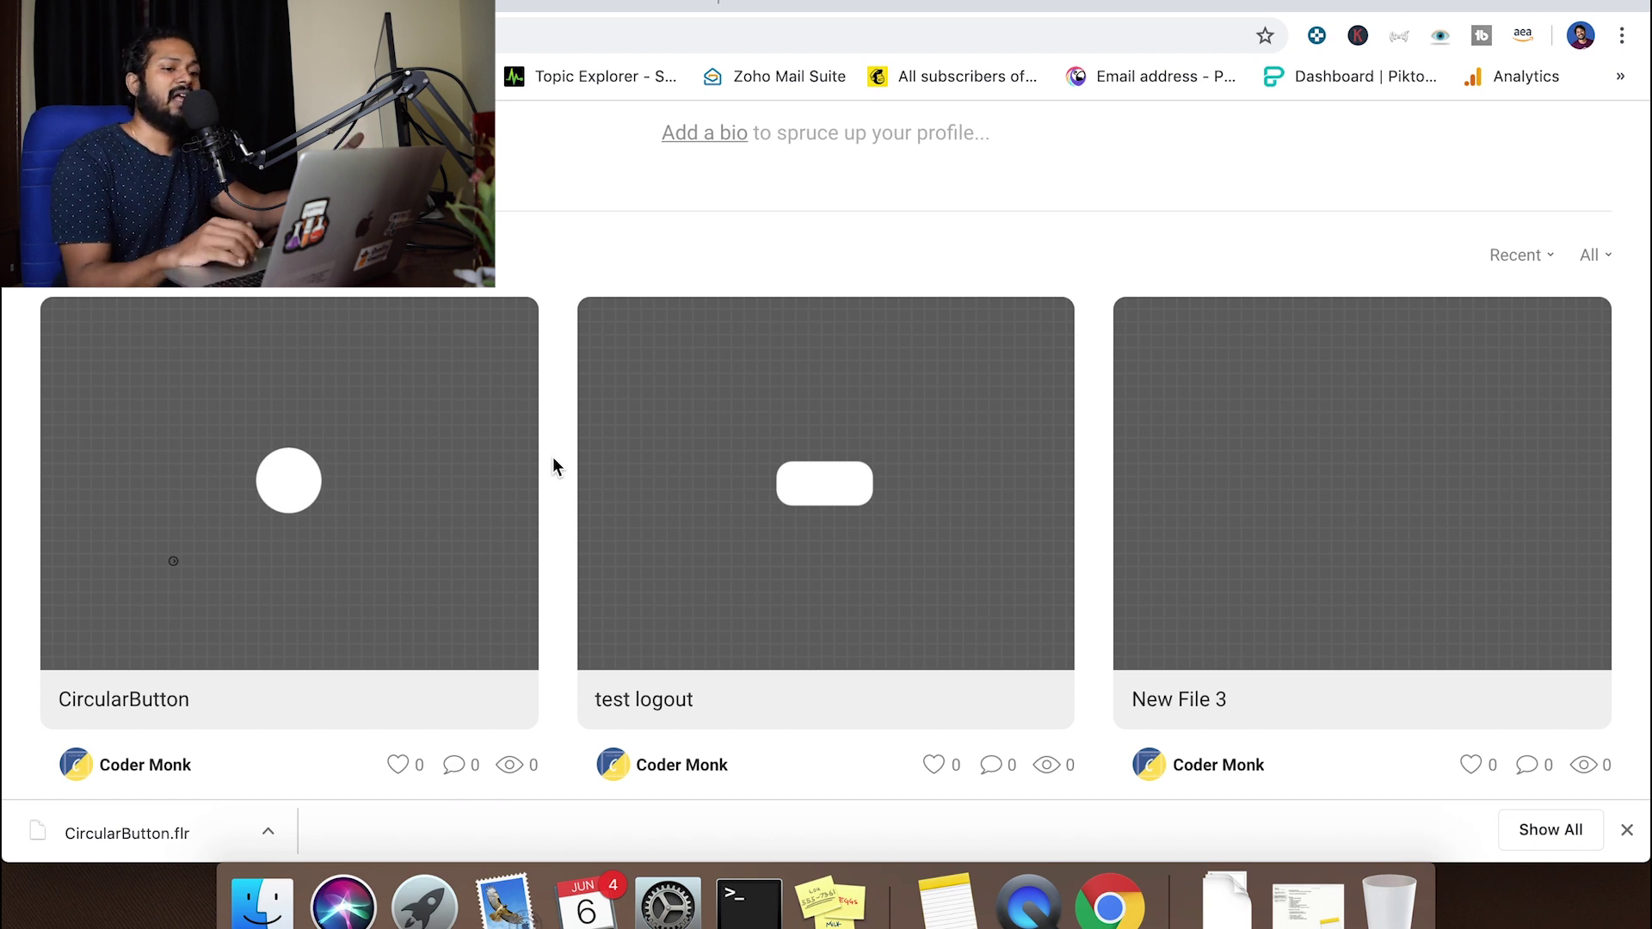
scroll(553, 457, "down", 7)
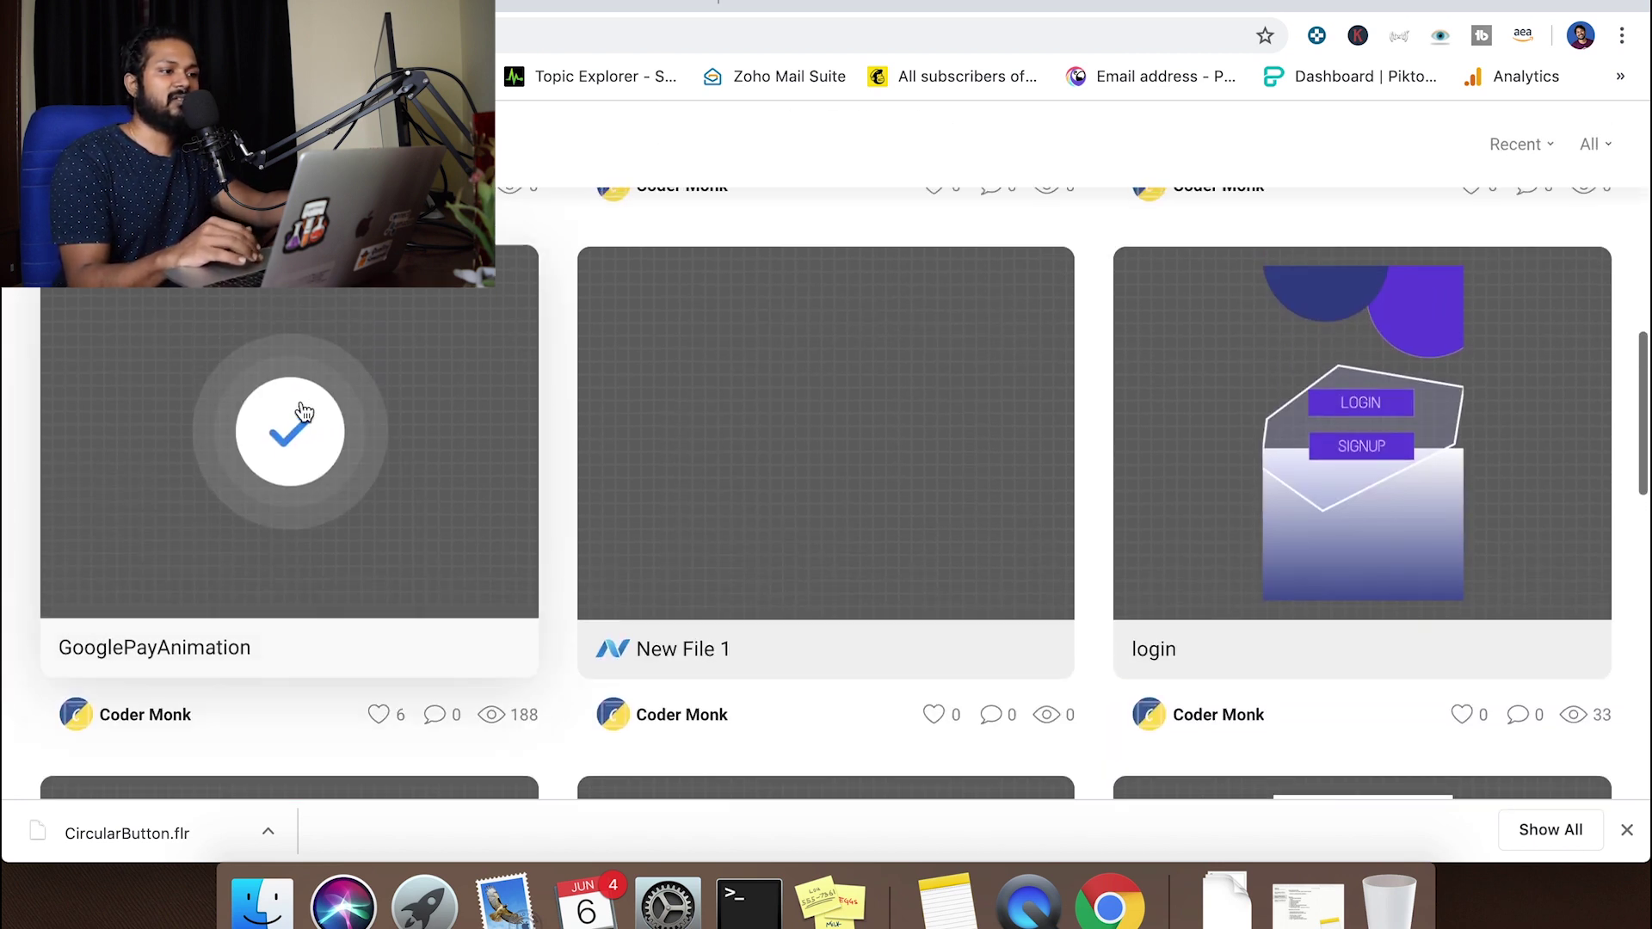
left_click(492, 368)
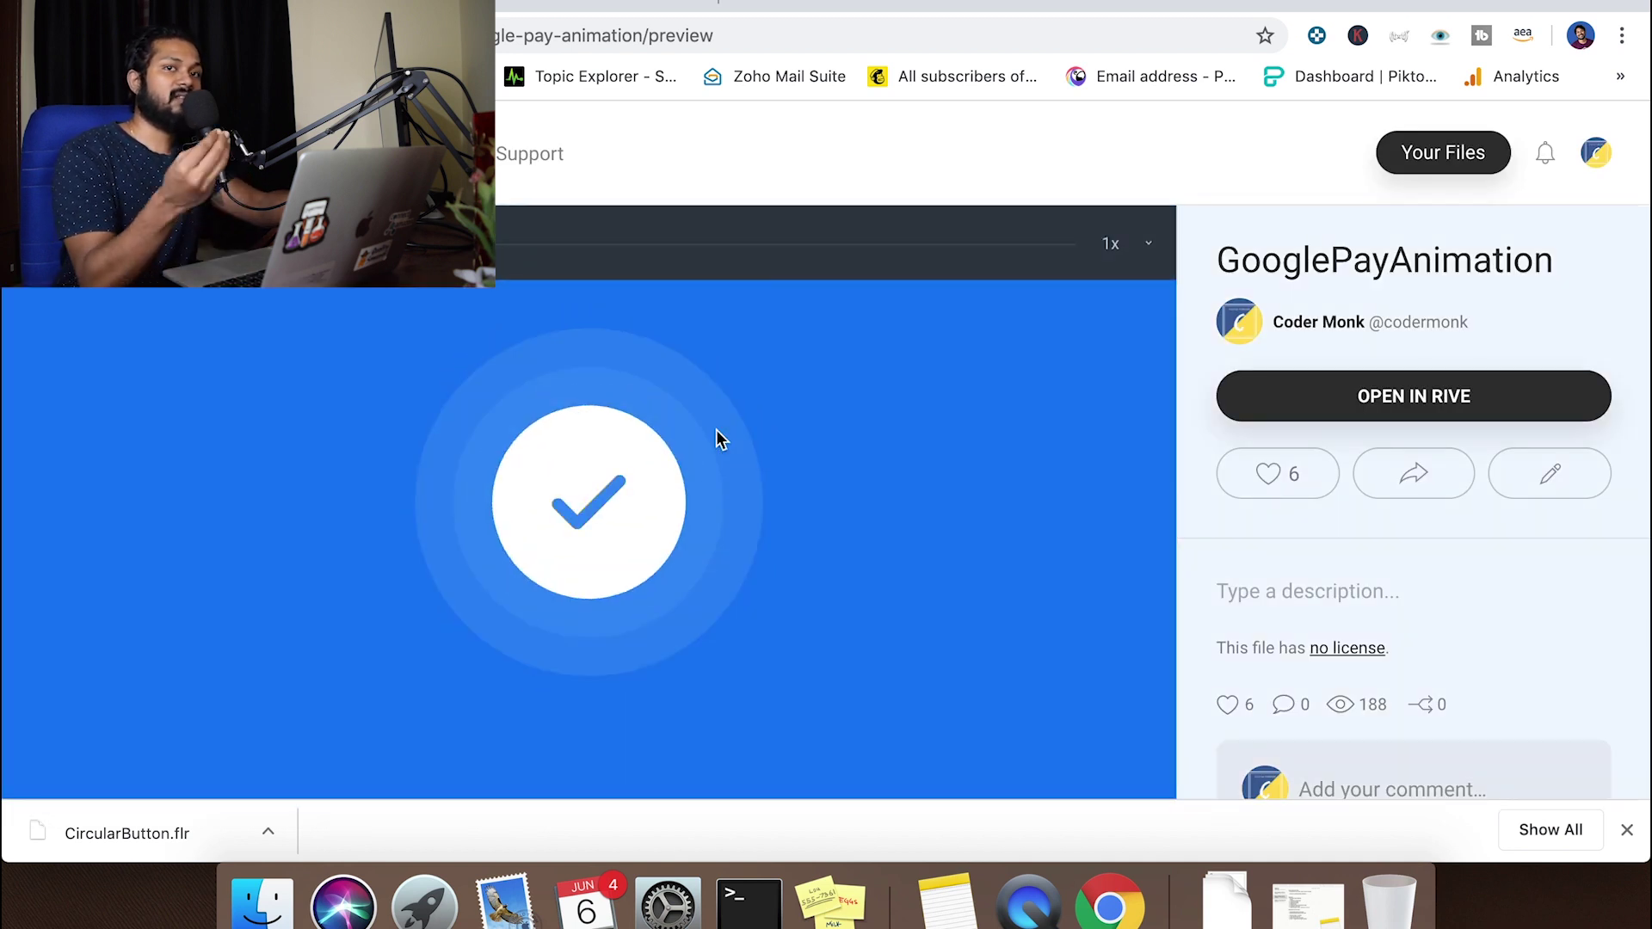
scroll(719, 439, "left", 5)
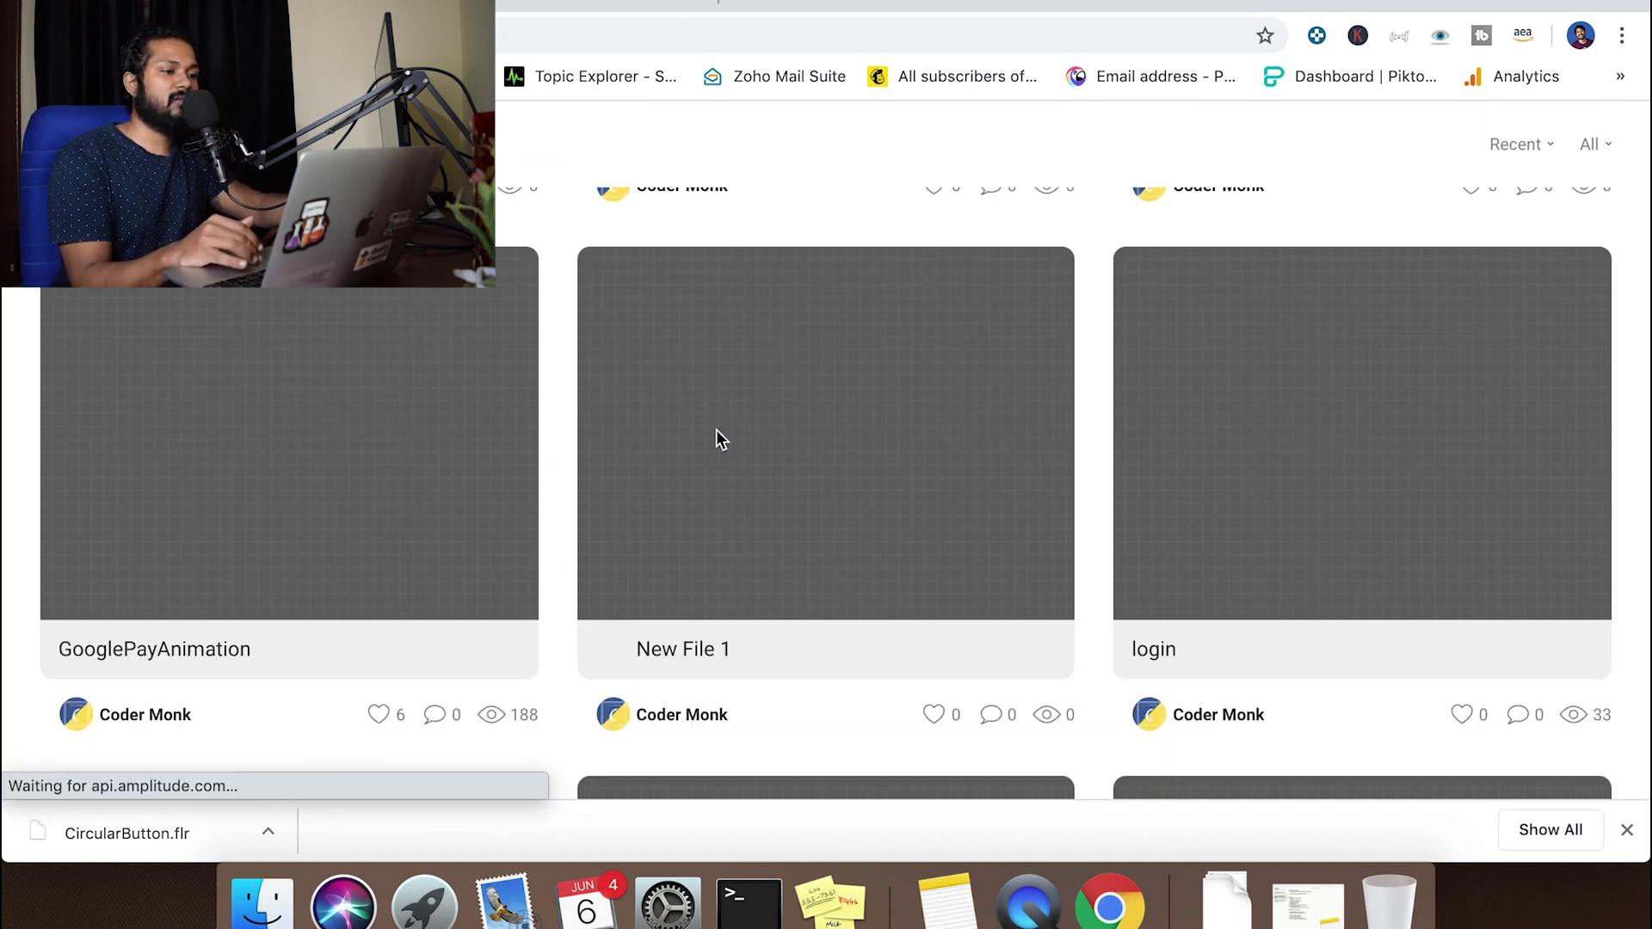
scroll(559, 499, "down", 4)
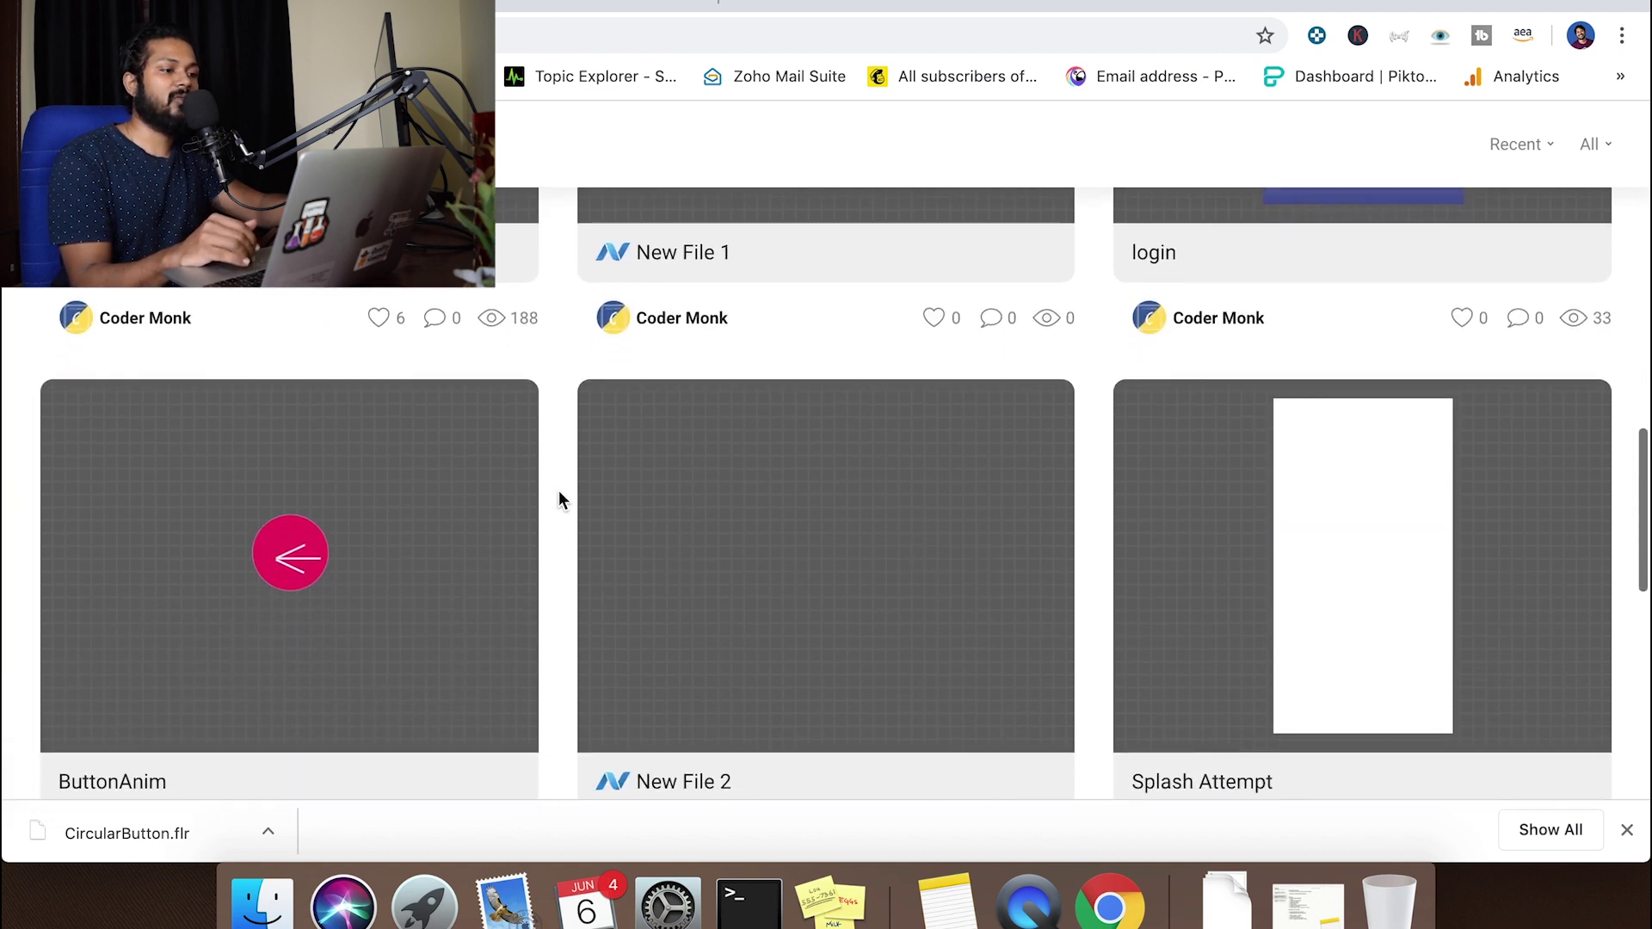
scroll(559, 499, "up", 10)
scroll(559, 501, "up", 2)
scroll(560, 501, "down", 1)
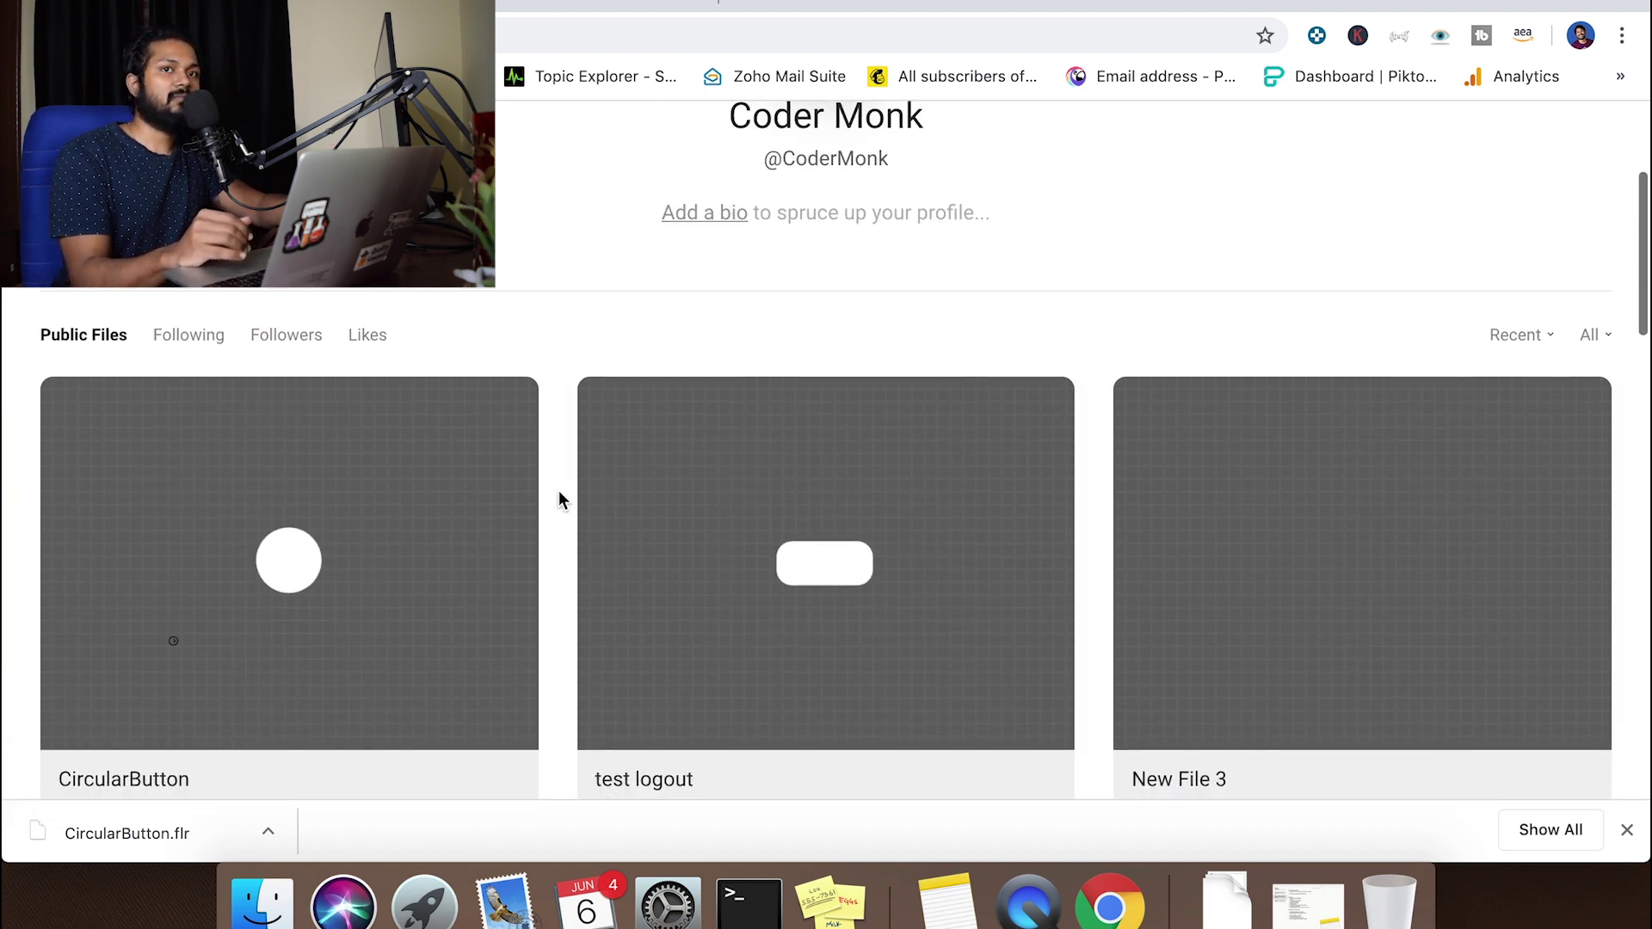